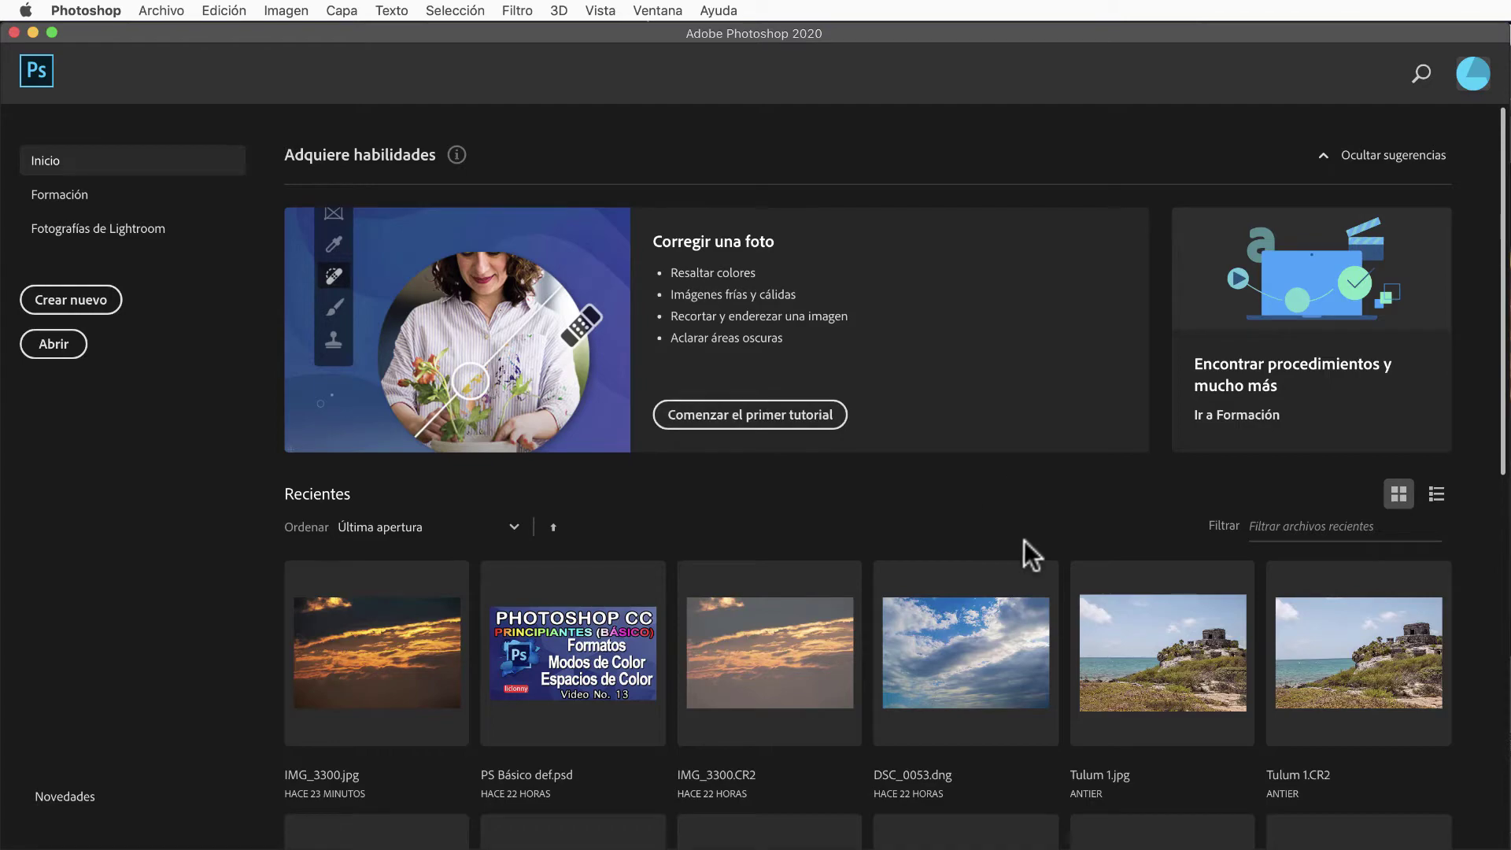
- Scroll through the Recientes grid and hide the learning suggestions with Ocultar sugerencias
scroll(958, 577, down, 5)
scroll(962, 581, down, 5)
scroll(962, 581, down, 10)
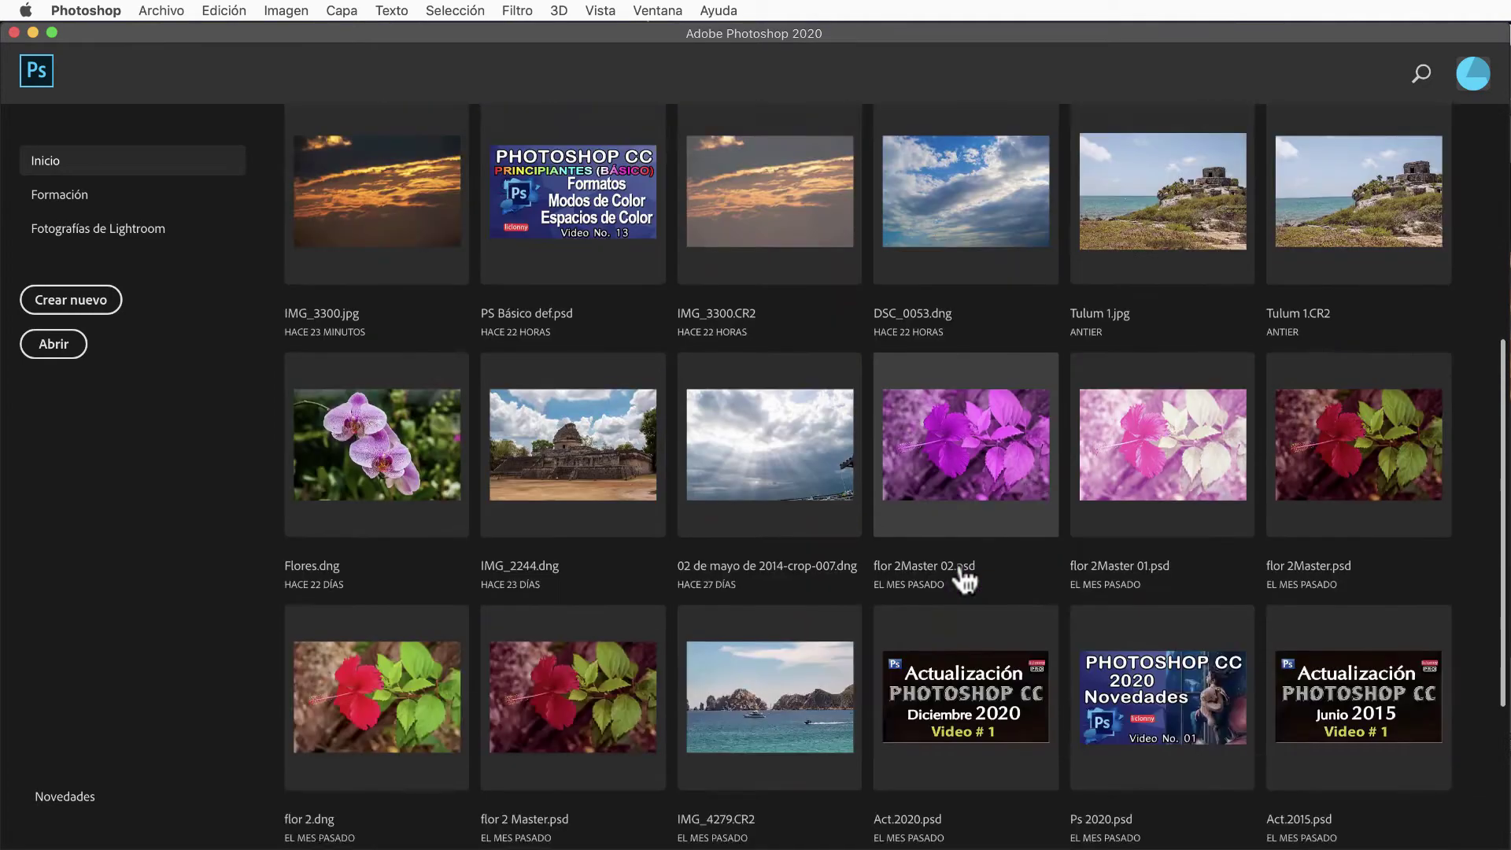
scroll(963, 580, down, 4)
scroll(965, 578, down, 5)
scroll(905, 574, up, 14)
scroll(944, 568, up, 8)
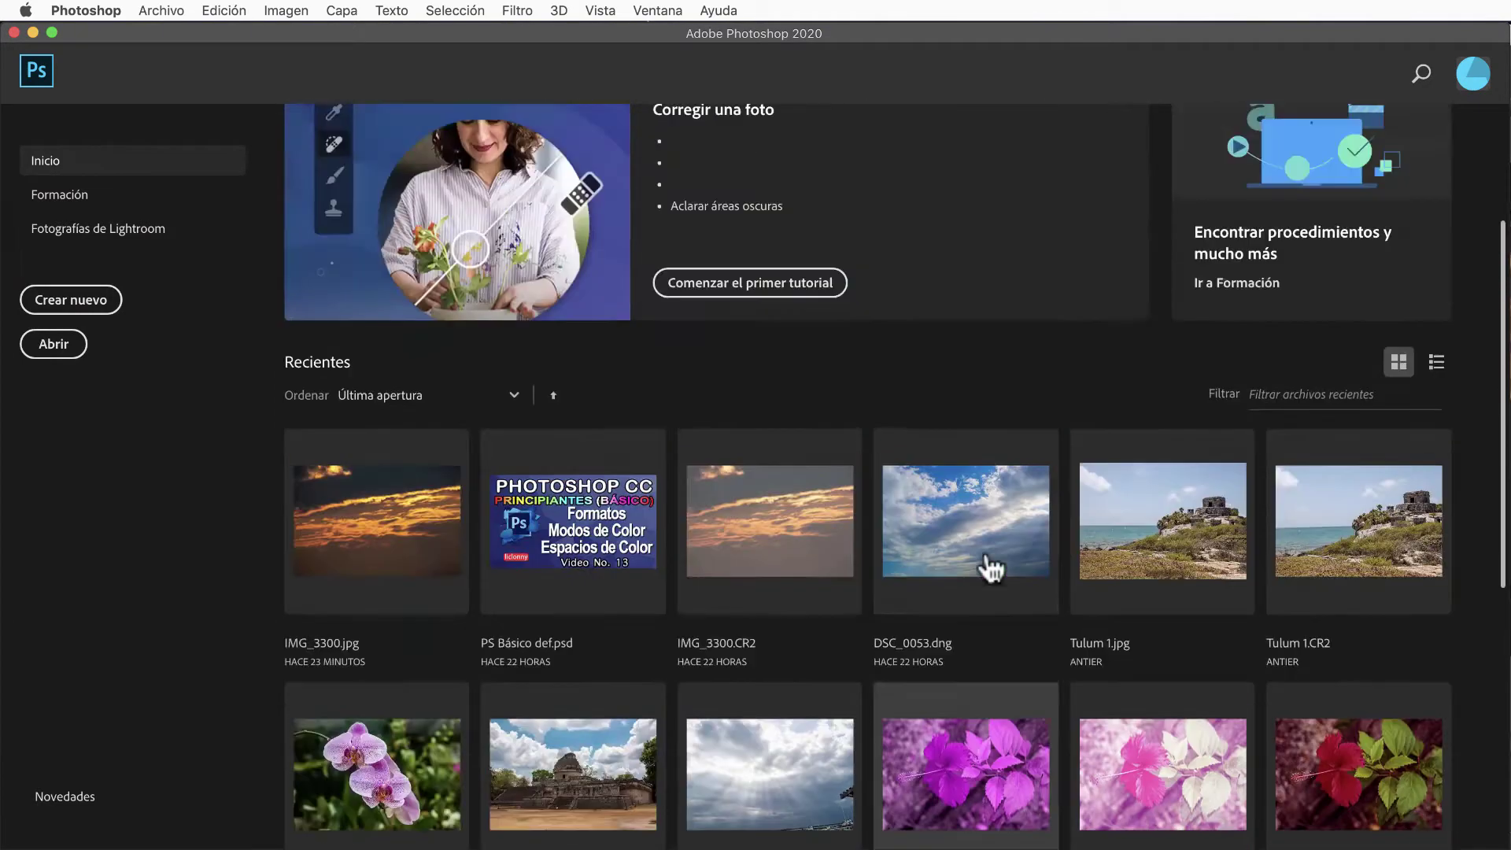
scroll(961, 535, up, 6)
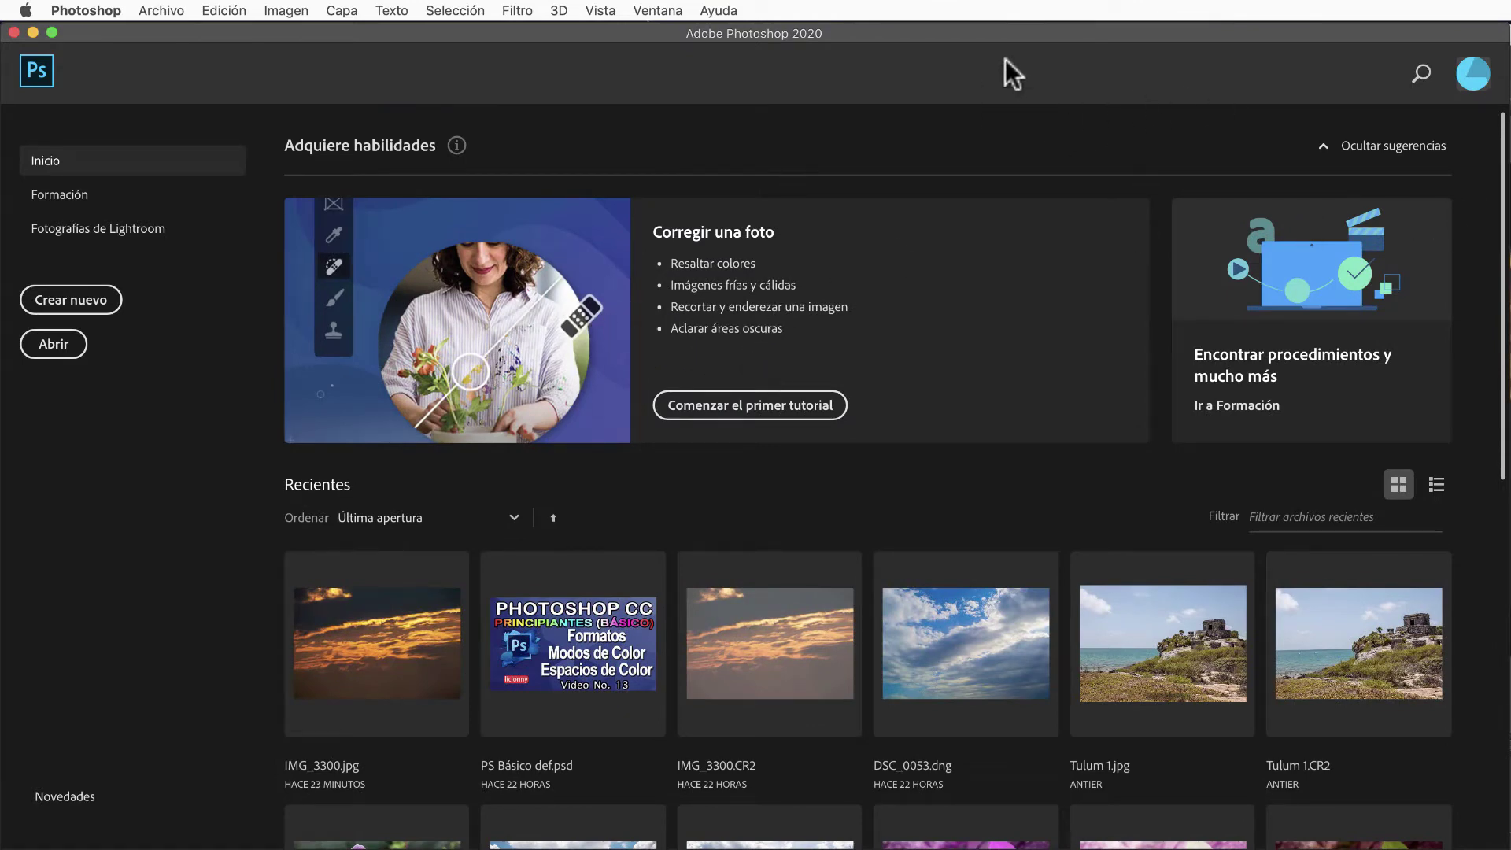
click(1400, 151)
- Review the recent files and keep them sorted by Última apertura
scroll(1095, 248, down, 3)
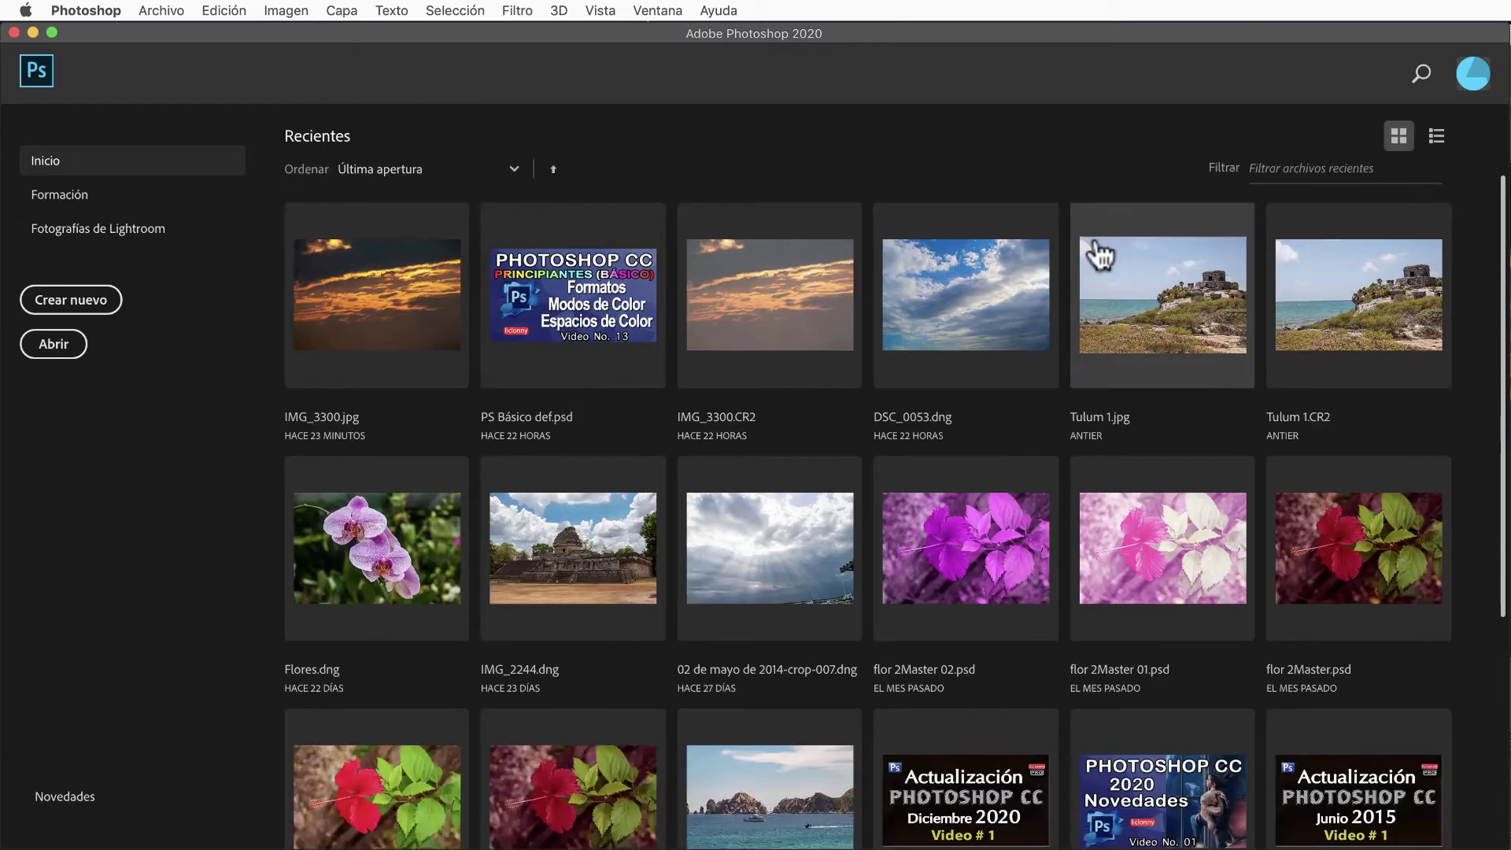
scroll(1101, 254, down, 2)
scroll(1131, 253, down, 2)
scroll(1140, 253, down, 2)
scroll(1147, 253, up, 5)
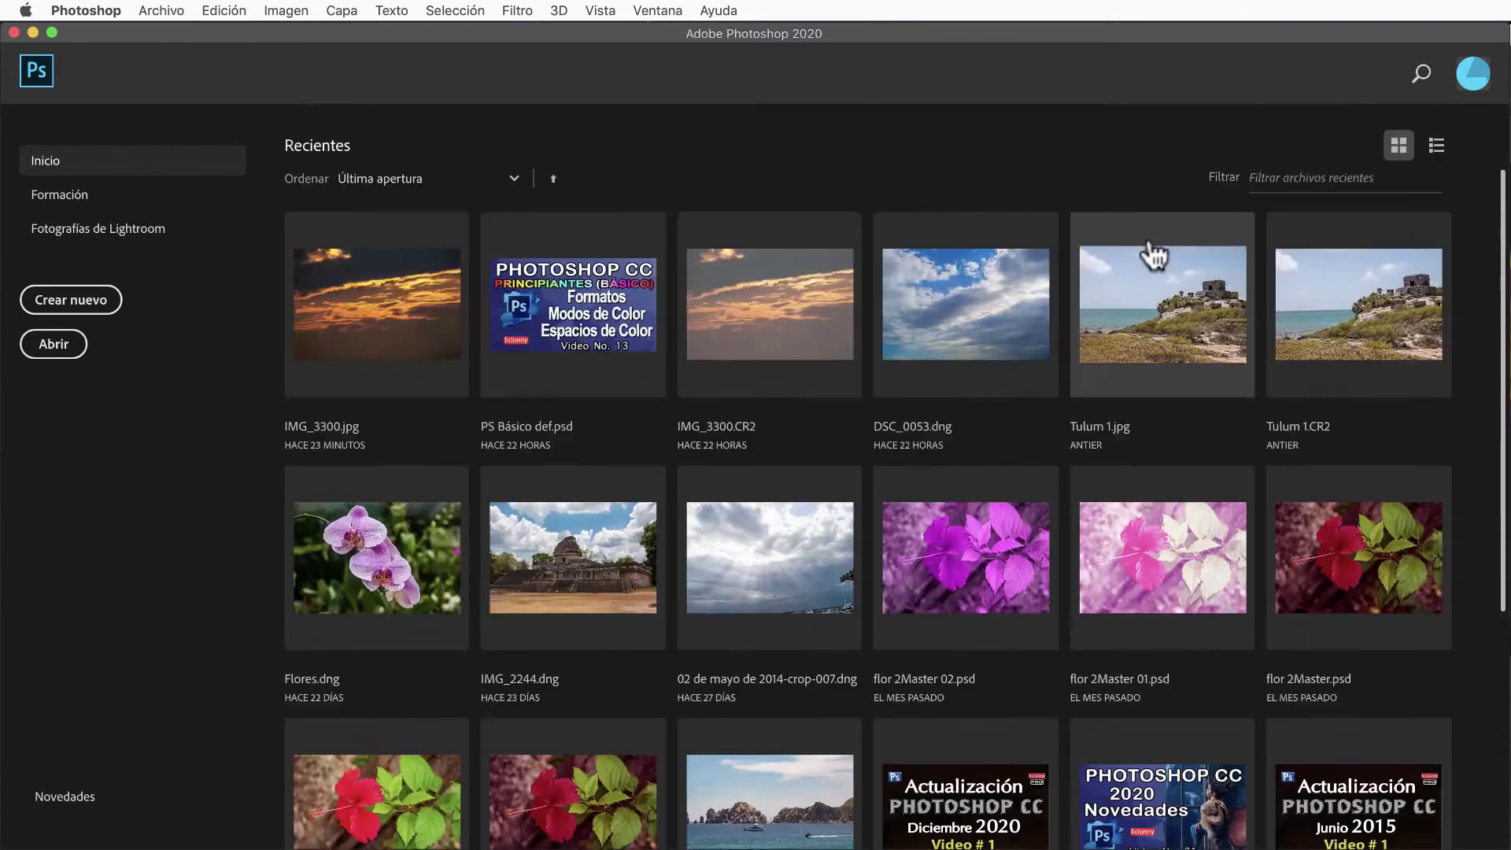
scroll(1154, 254, up, 2)
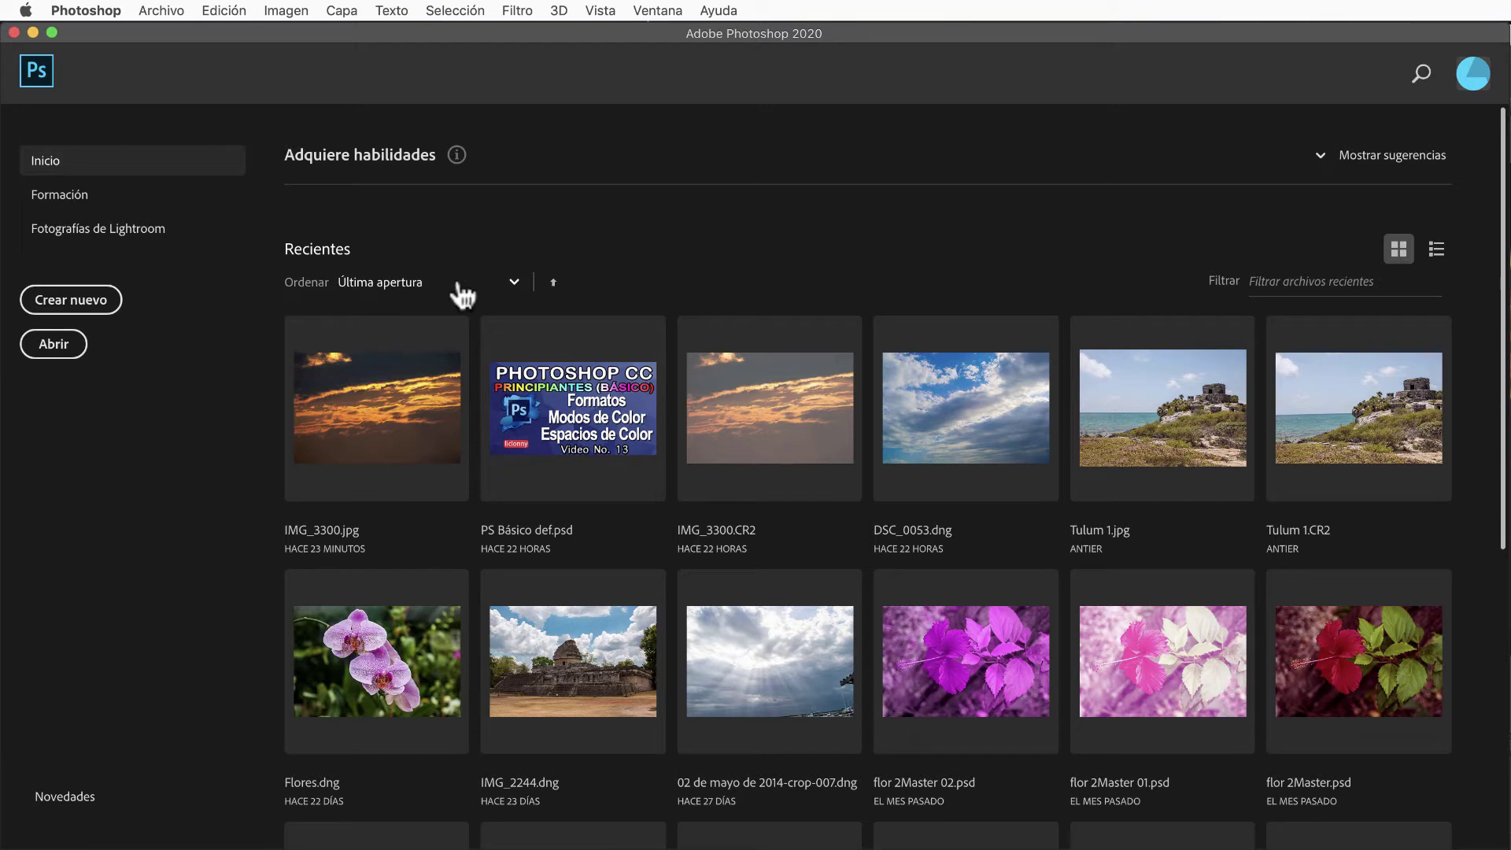
click(497, 289)
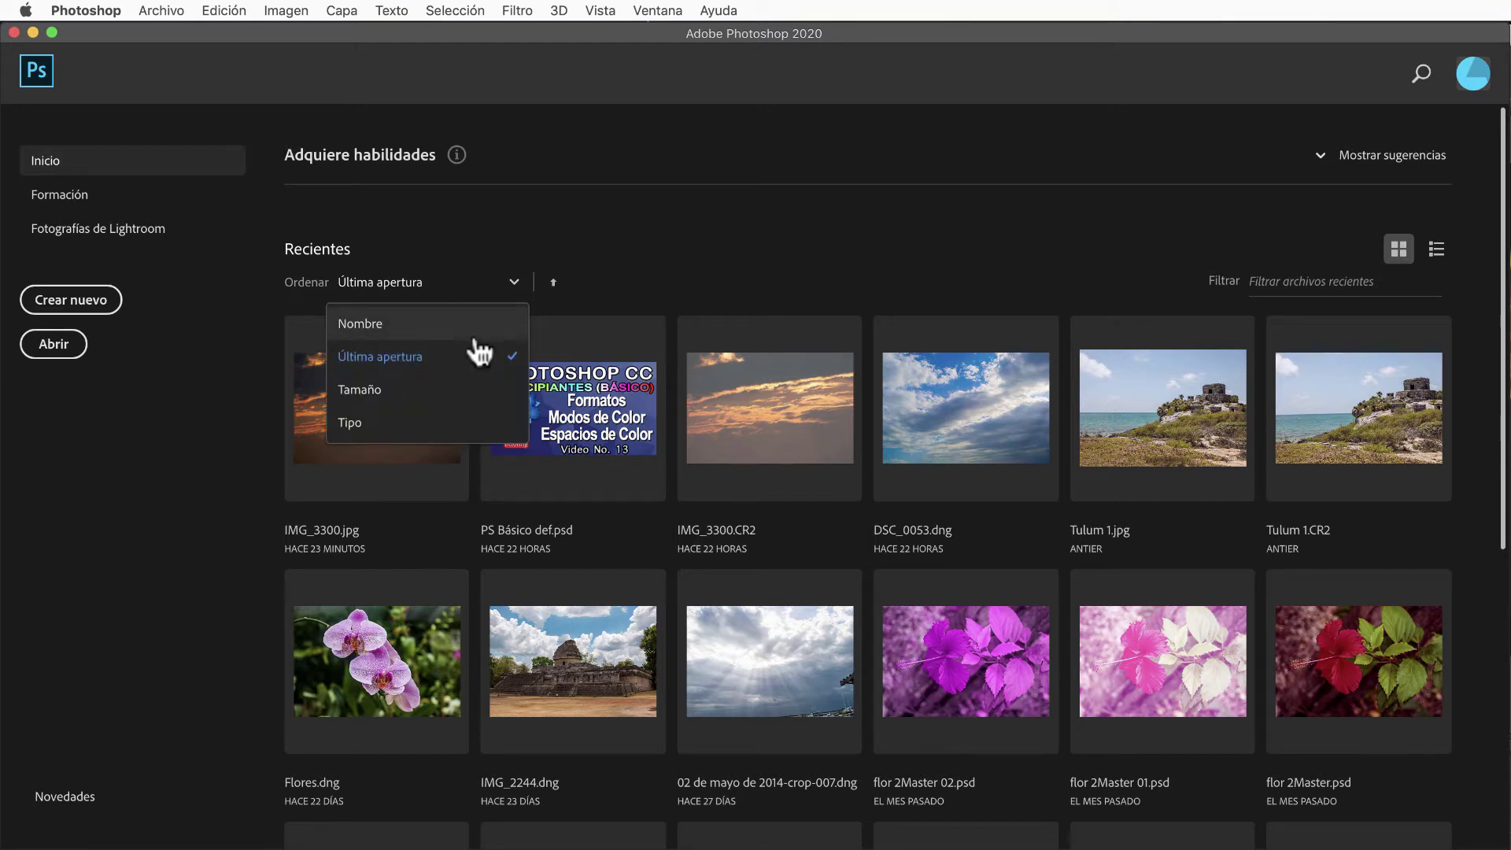
click(766, 211)
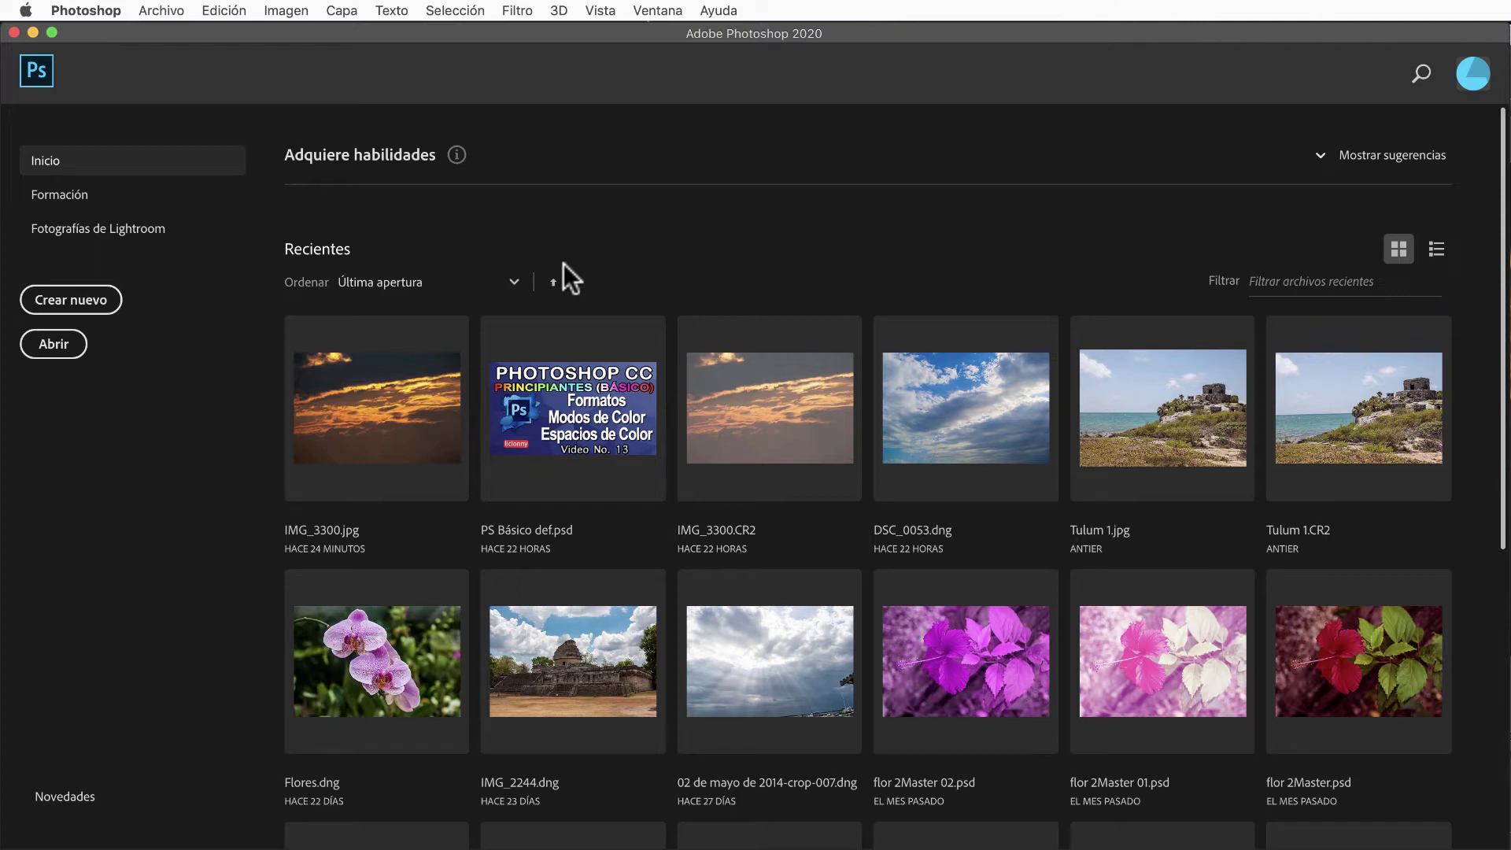
- Set up Nuevo Documento at 2600 × 1625 px, 300 Píxeles/pulgada, RGB colour, white background
click(157, 11)
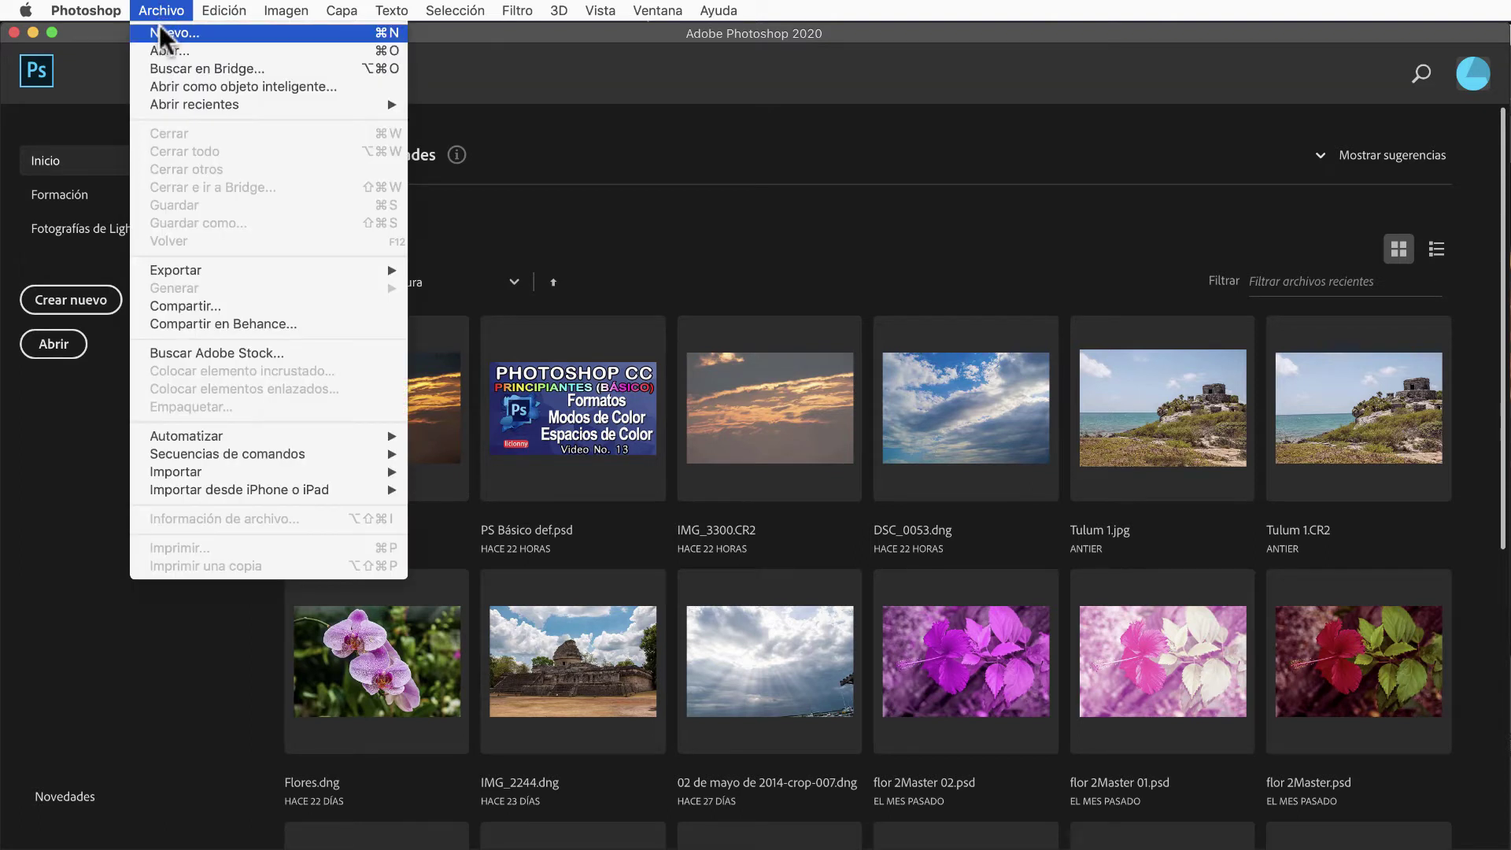
click(287, 35)
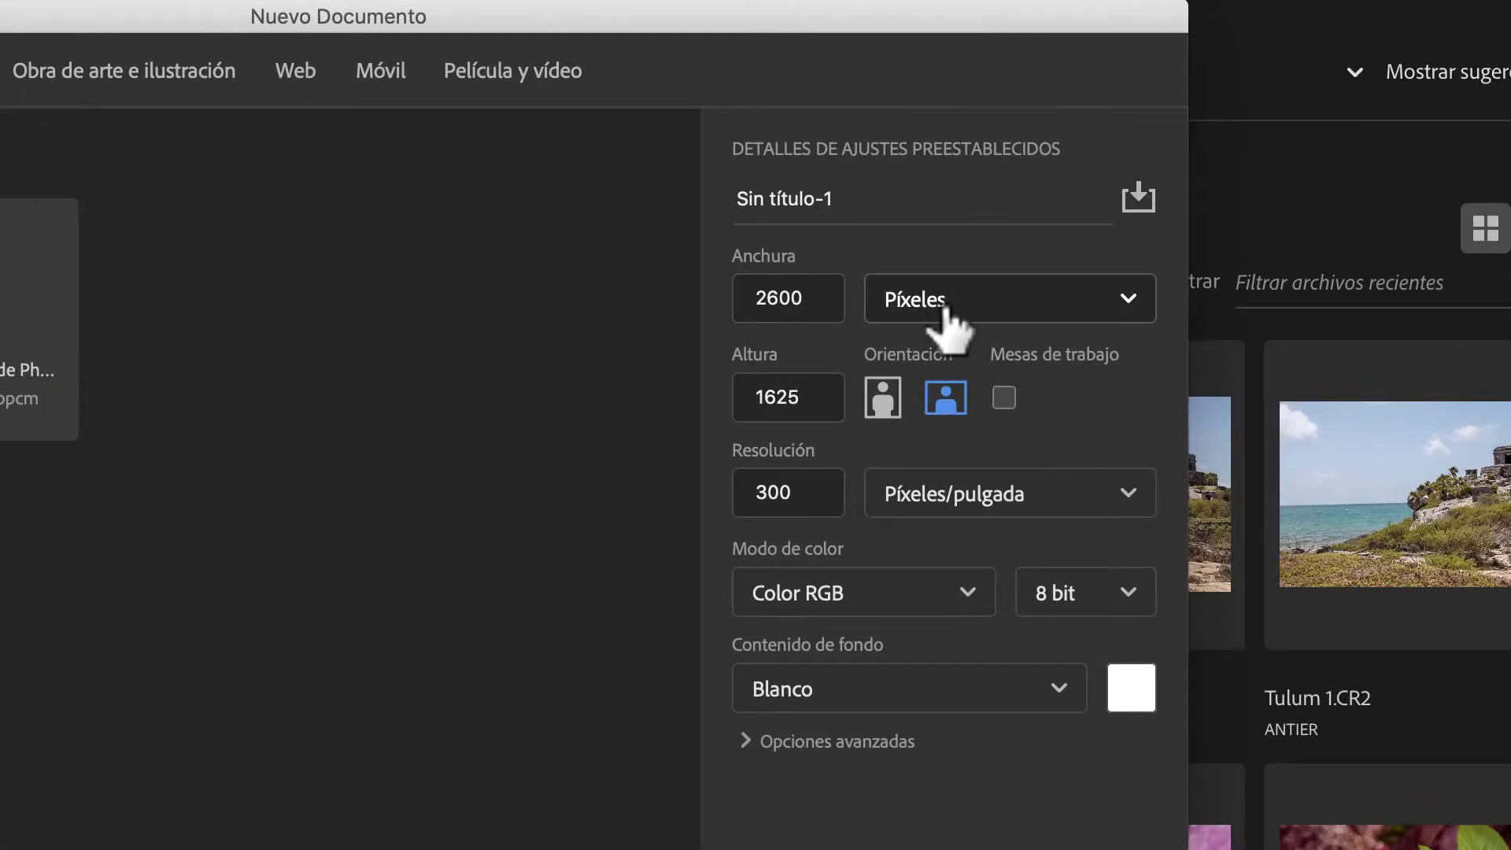
click(945, 315)
click(948, 319)
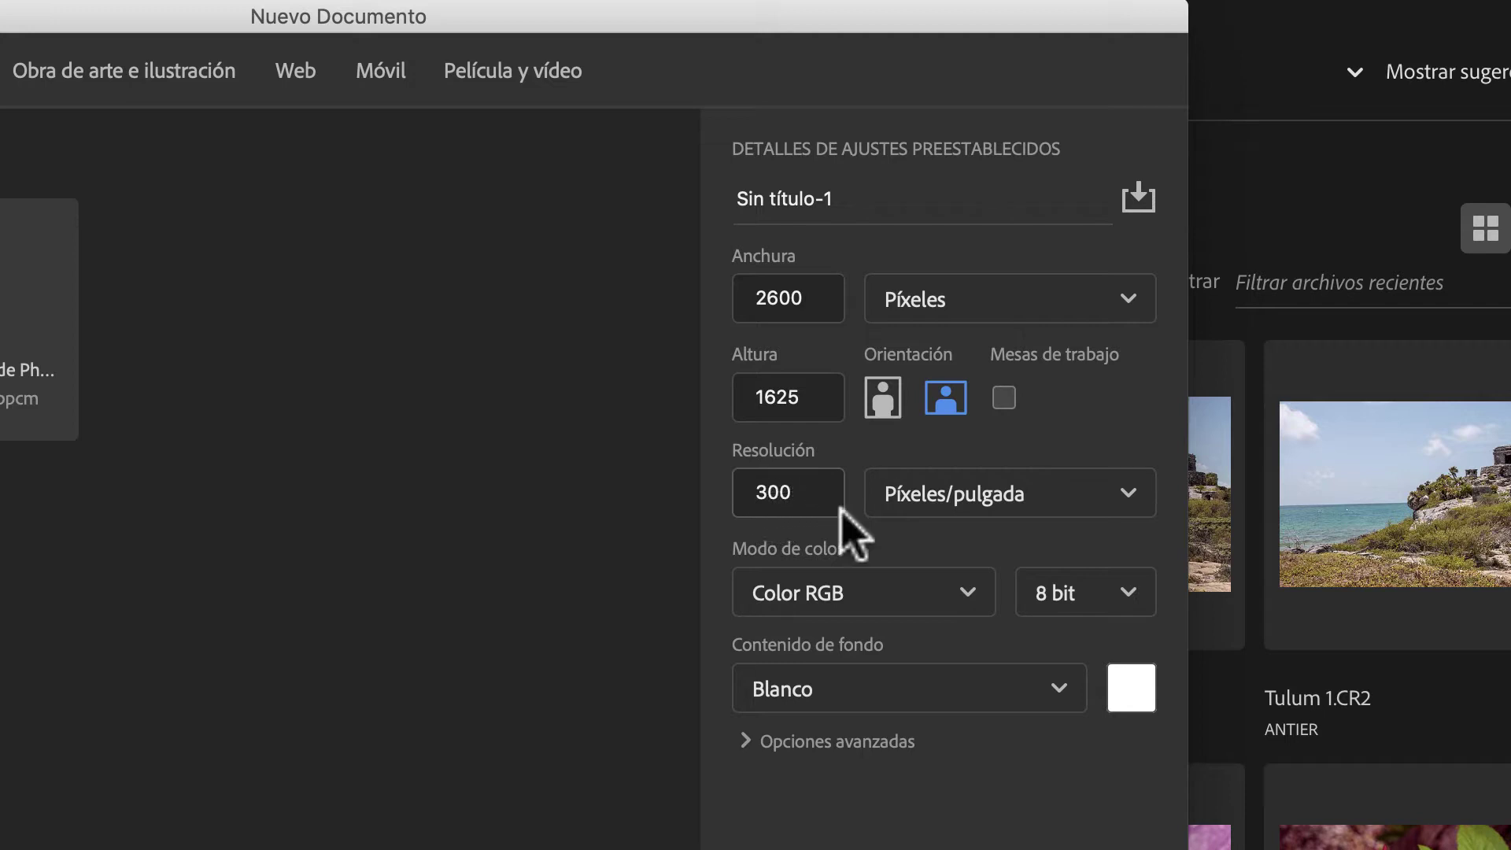
click(954, 502)
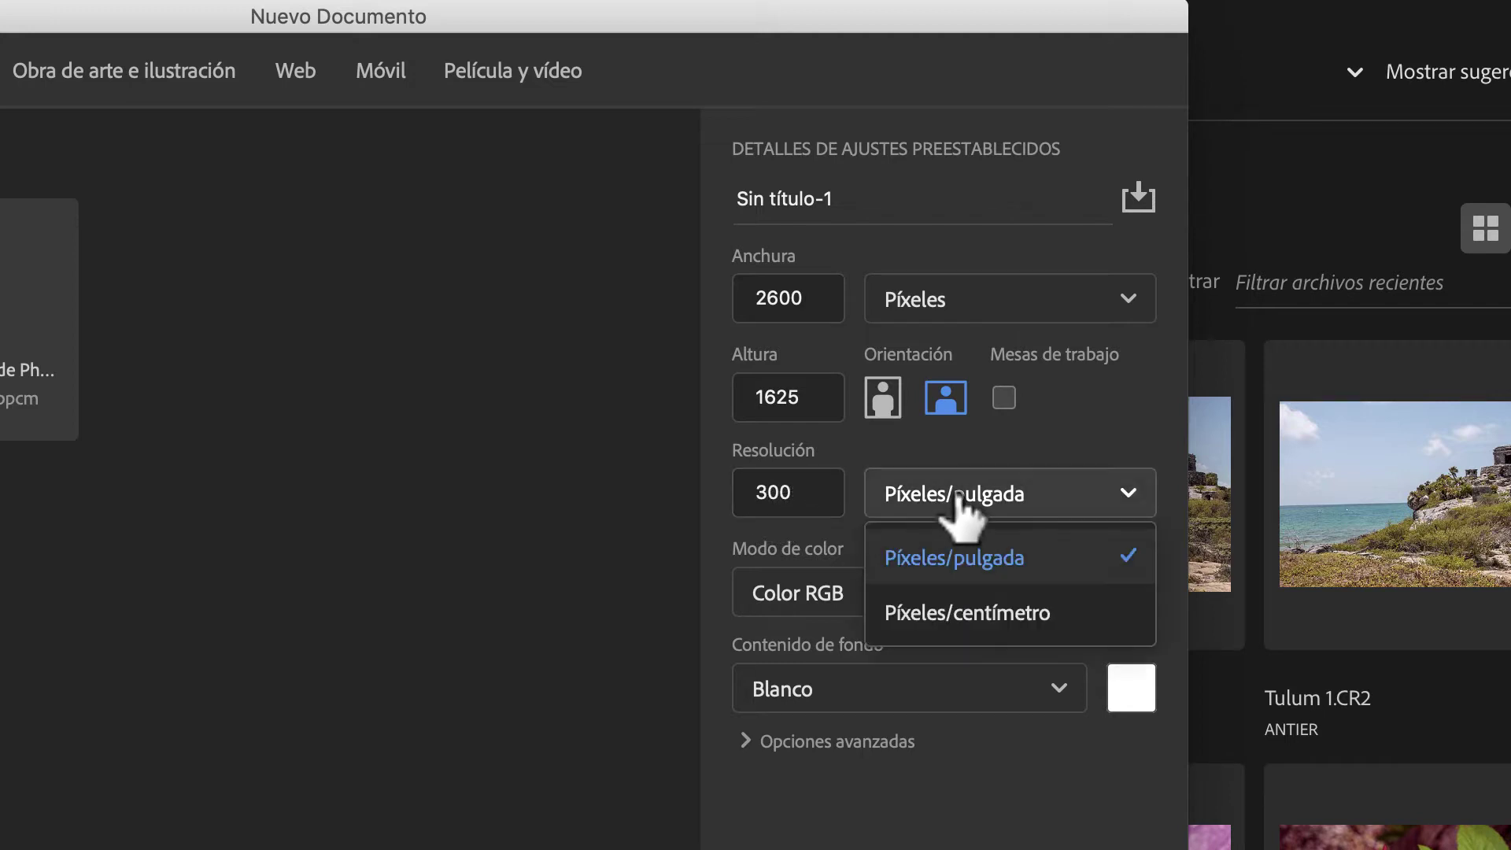
click(955, 503)
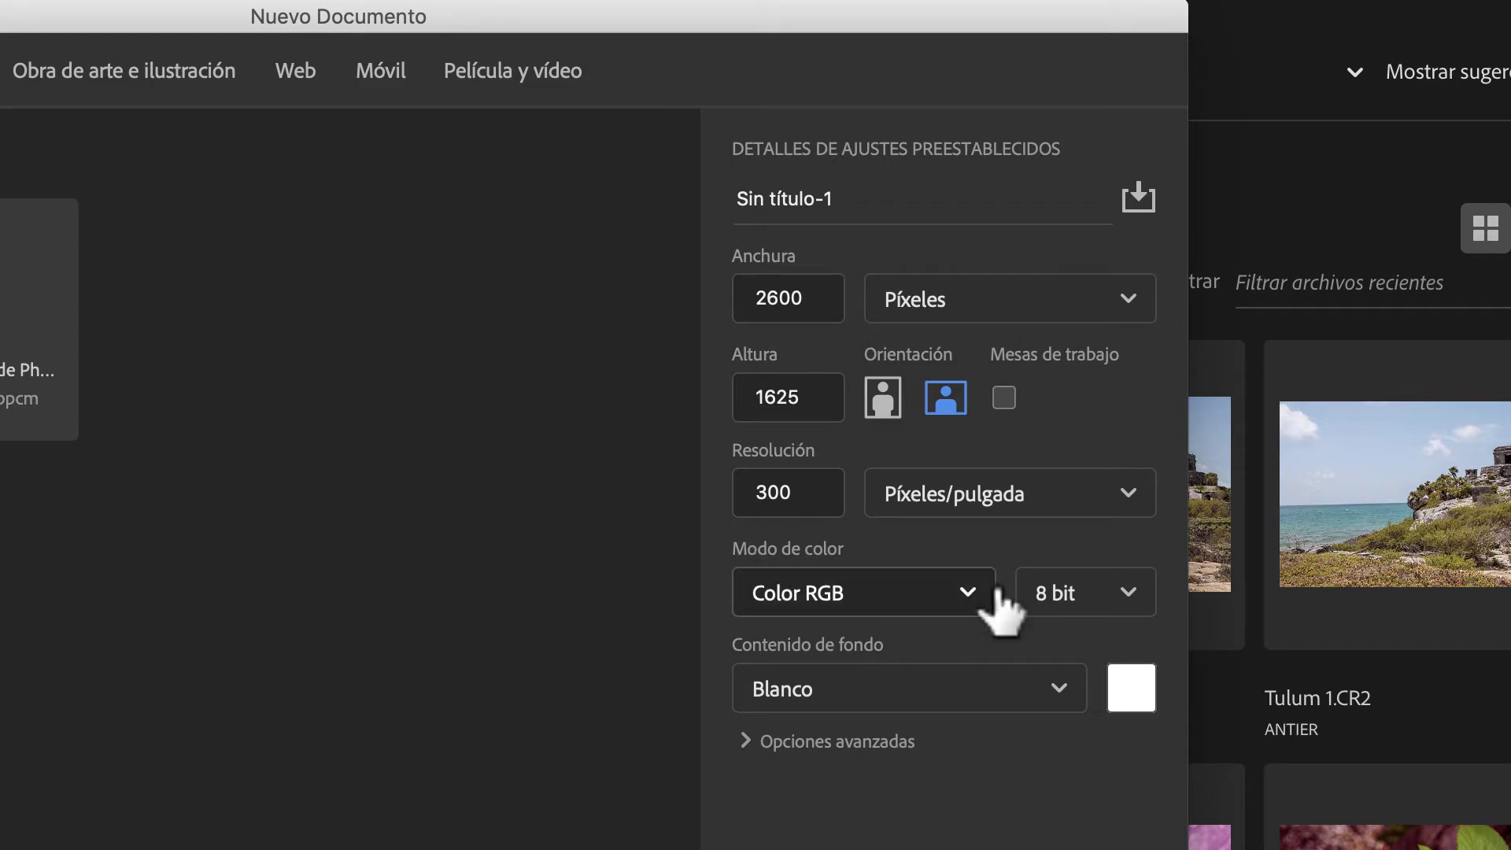
click(962, 601)
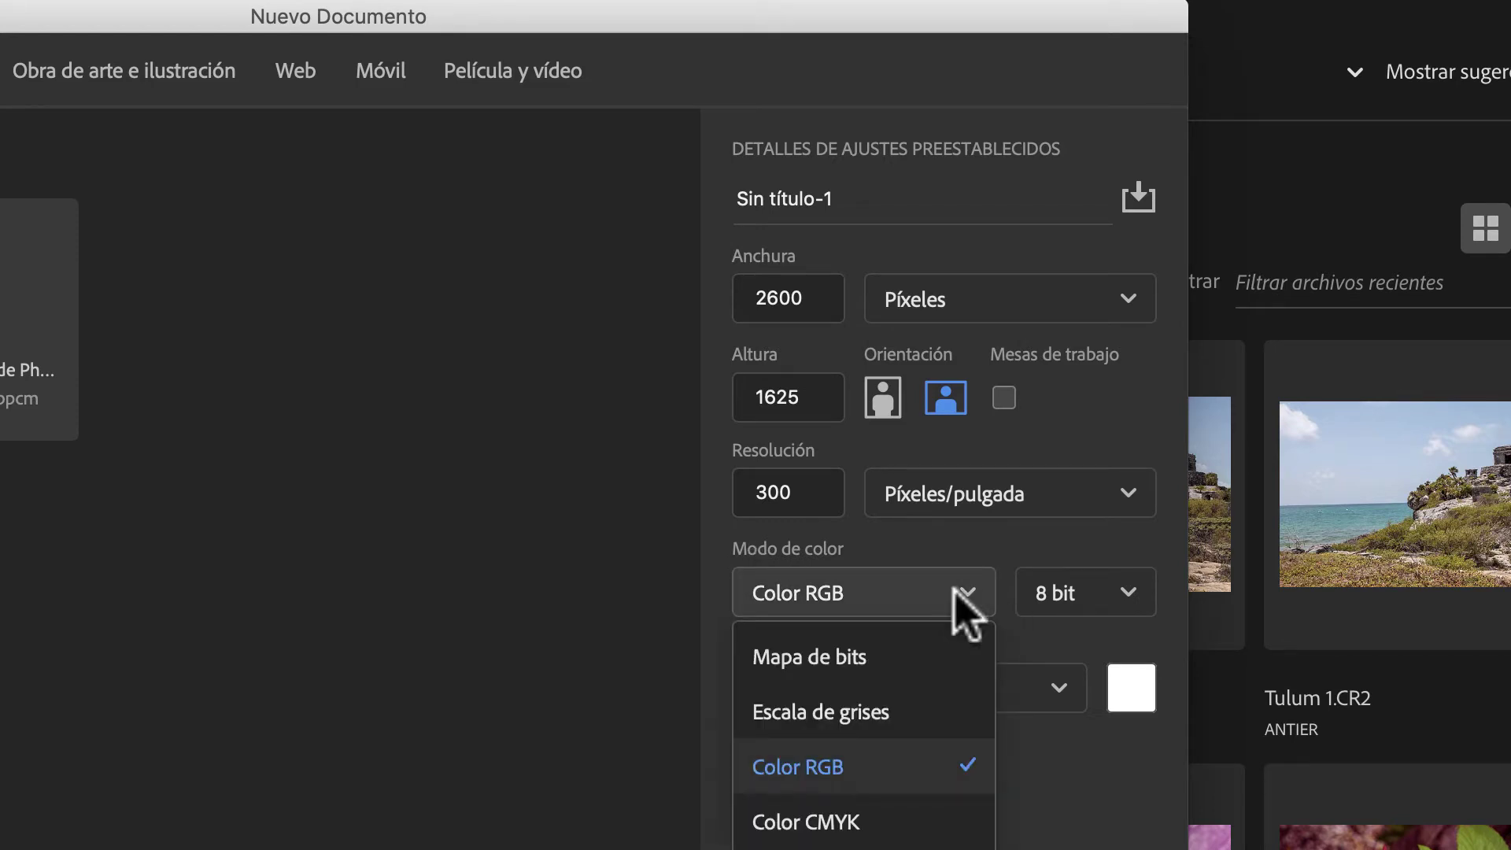
click(968, 606)
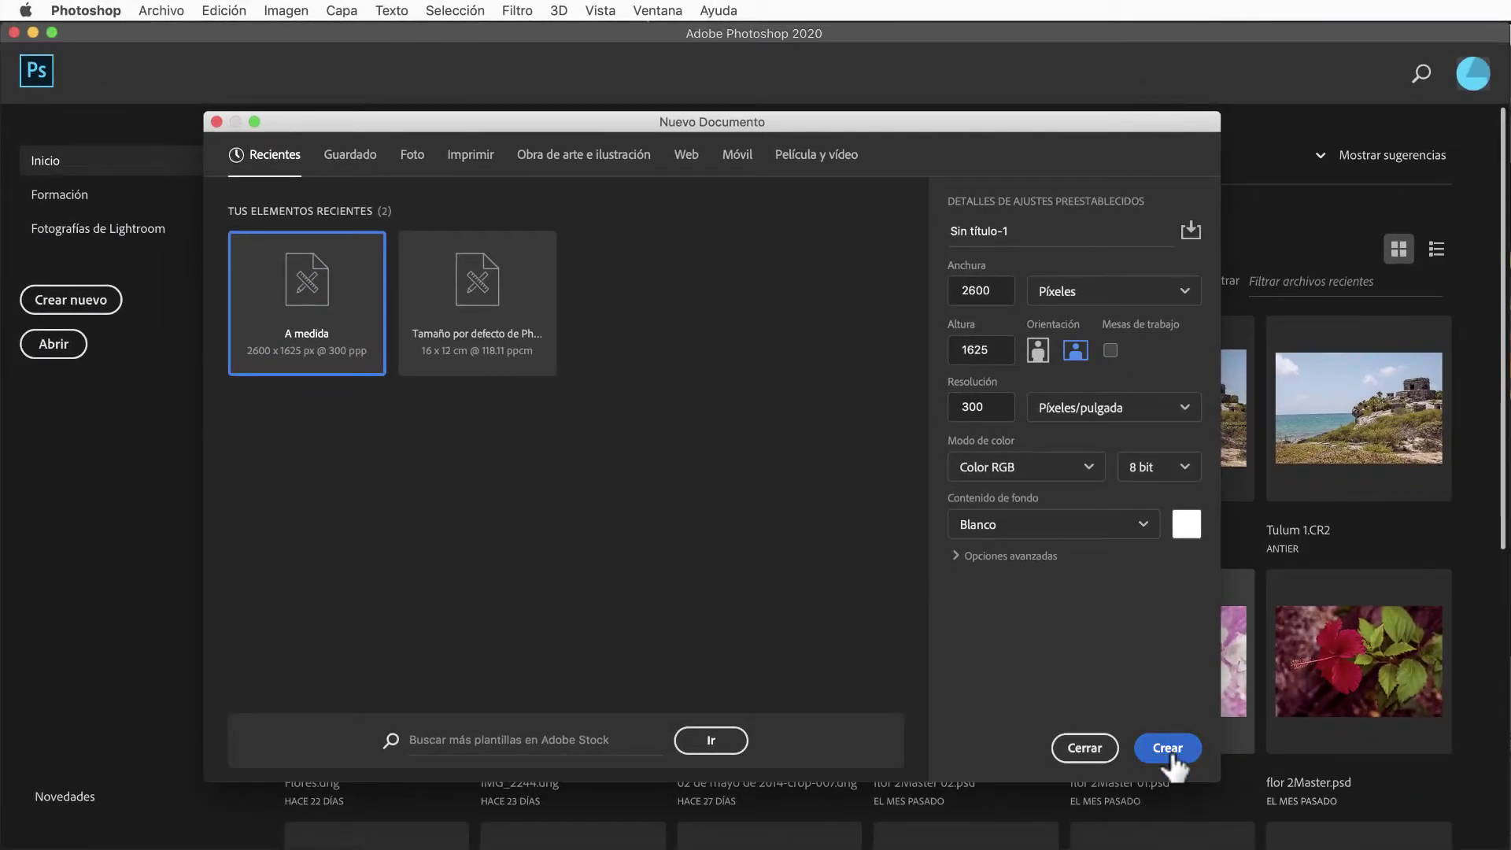
- Create the blank white Sin título-1 document from Nuevo Documento
click(1169, 750)
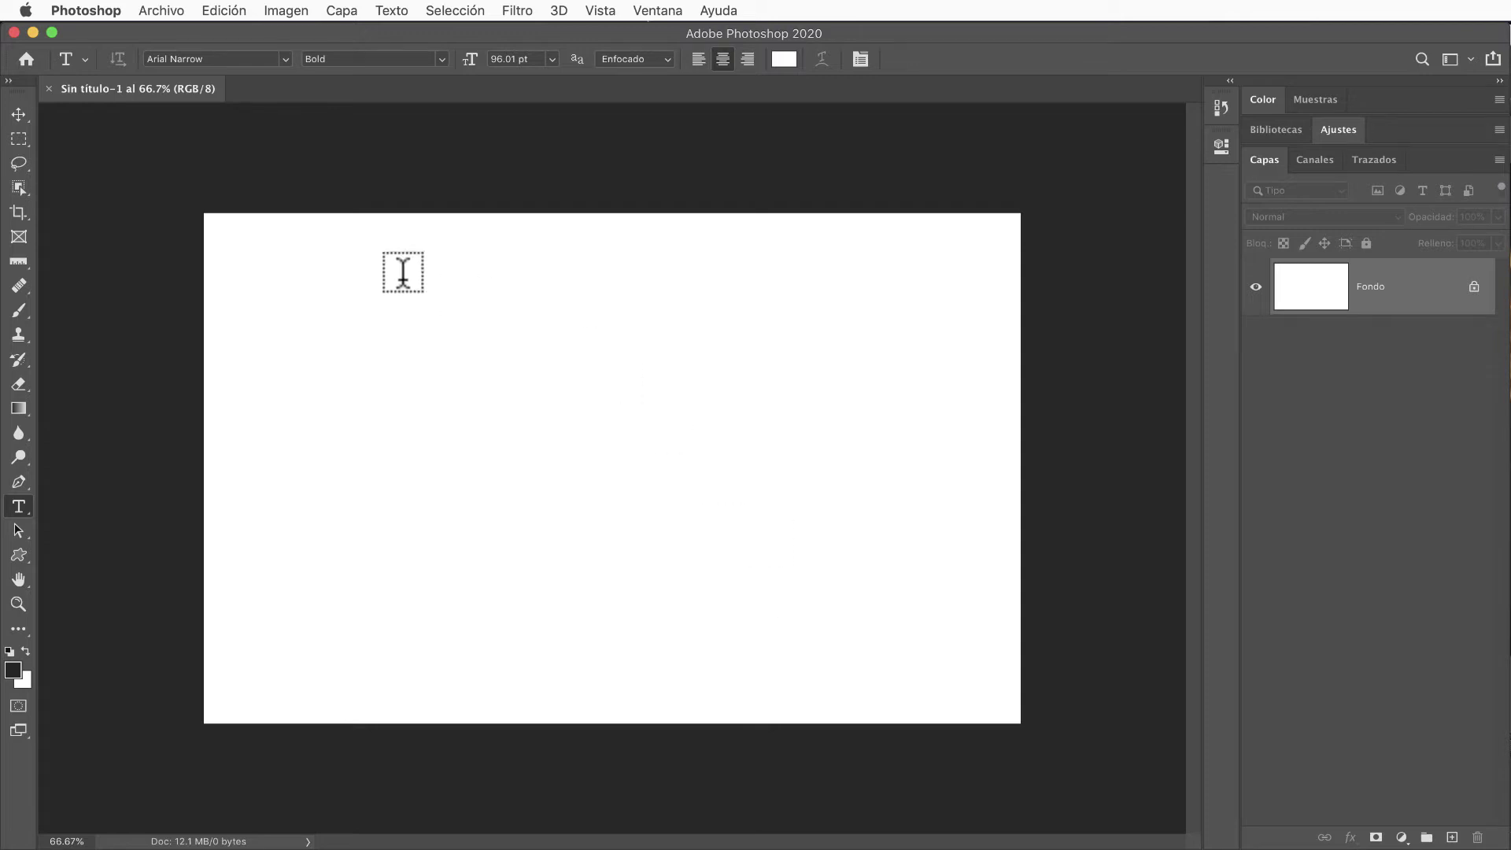
click(158, 10)
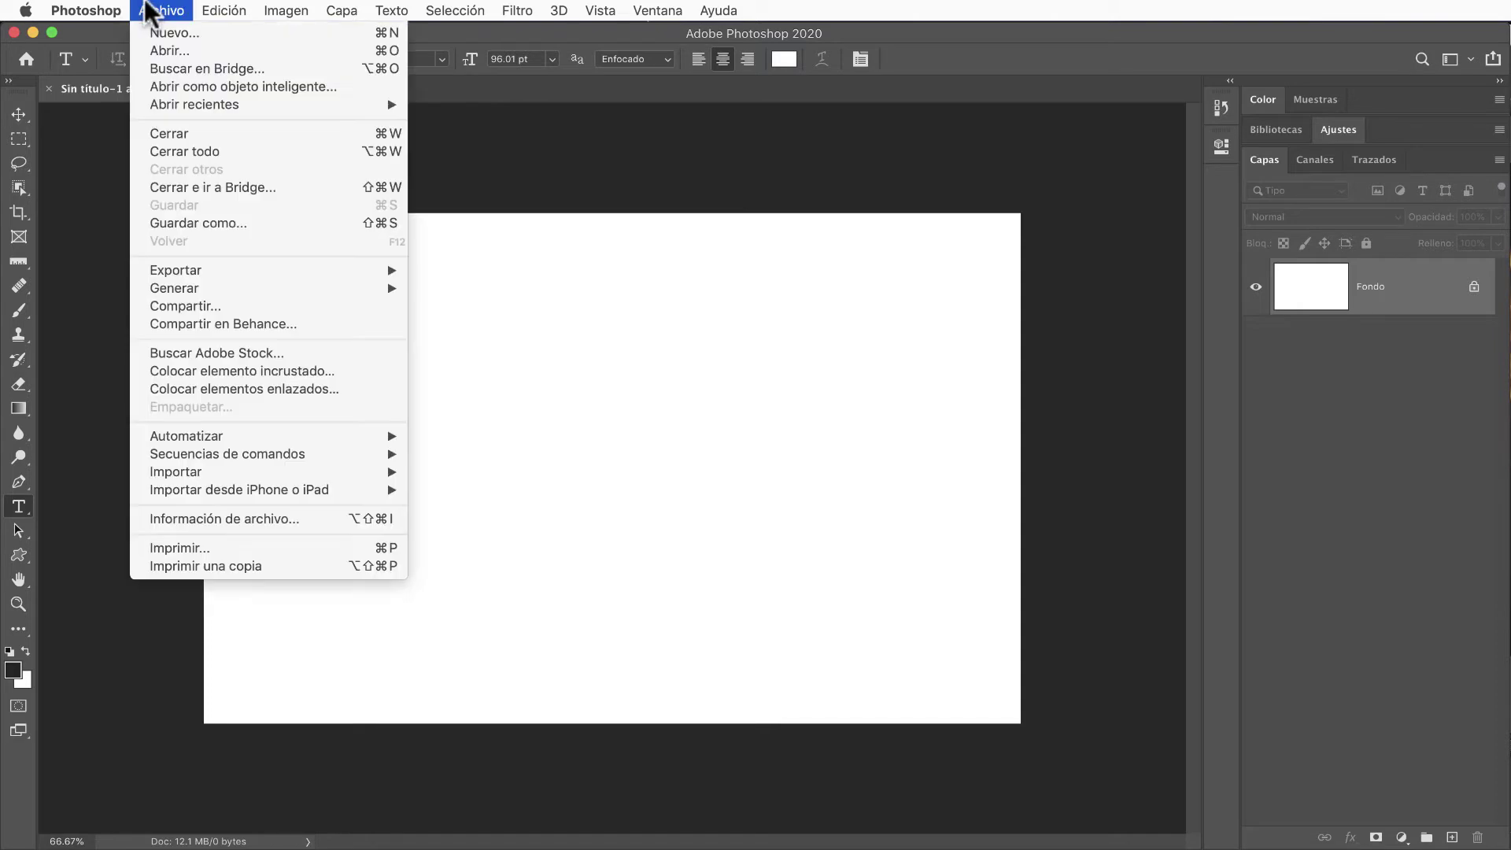
- In Bridge's Capas 2020 folder, select DSC_0053.jpg and IMG_3300.jpg and open both in Photoshop
click(220, 68)
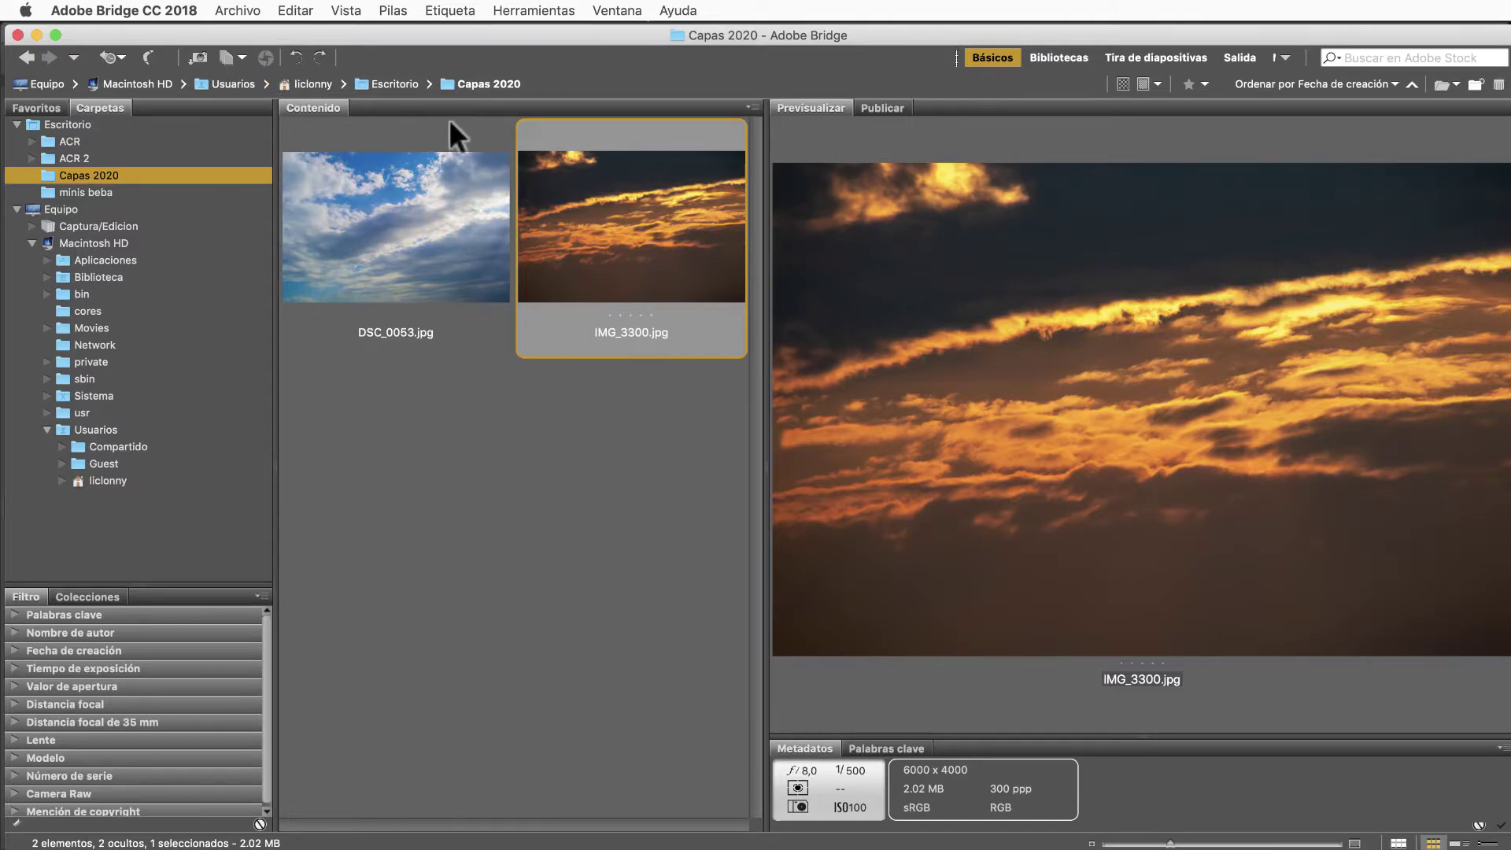
click(423, 211)
click(660, 208)
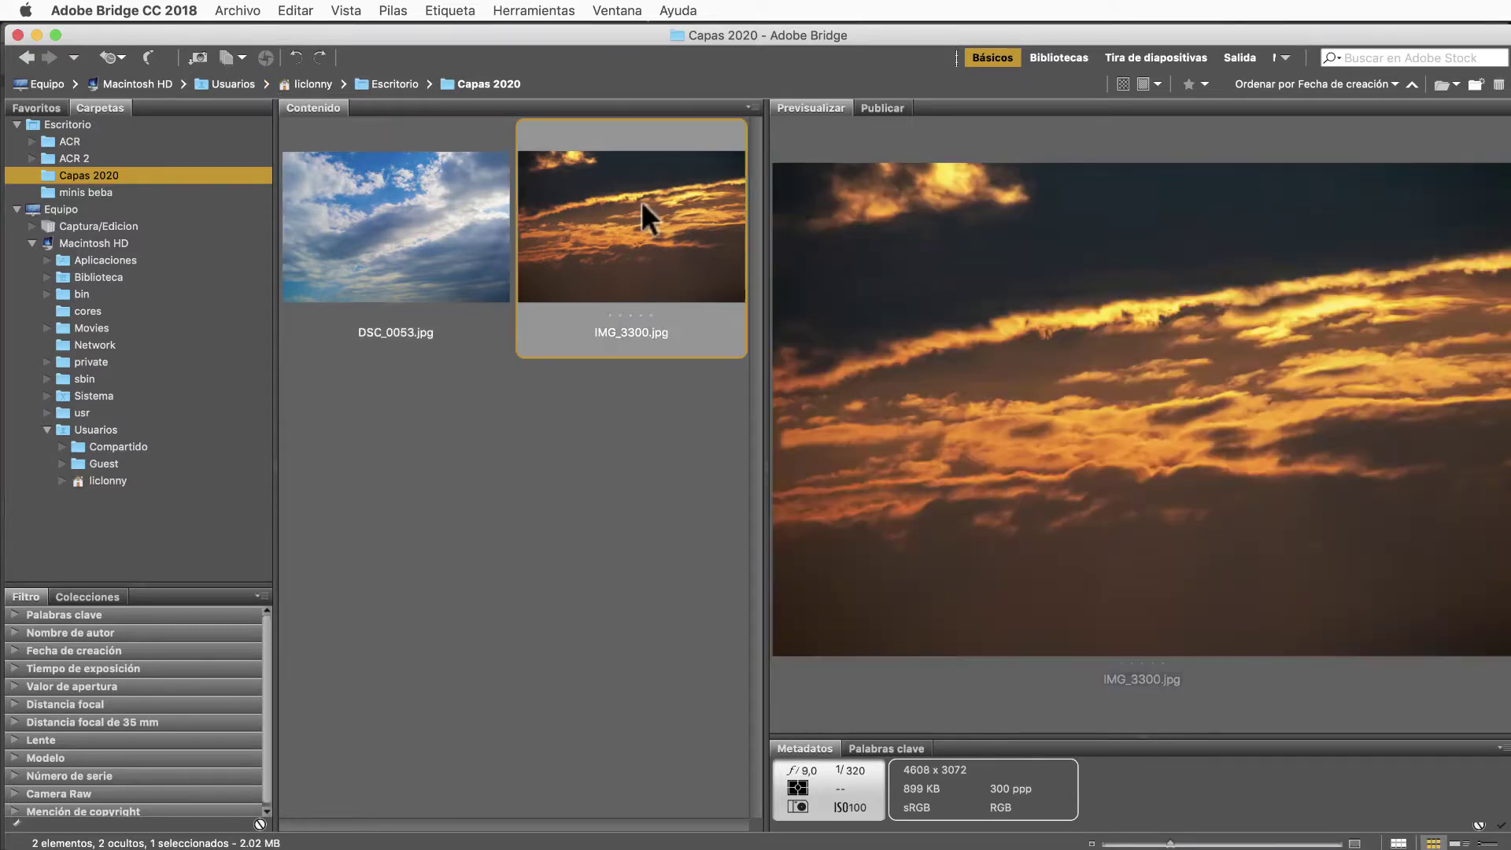
click(363, 298)
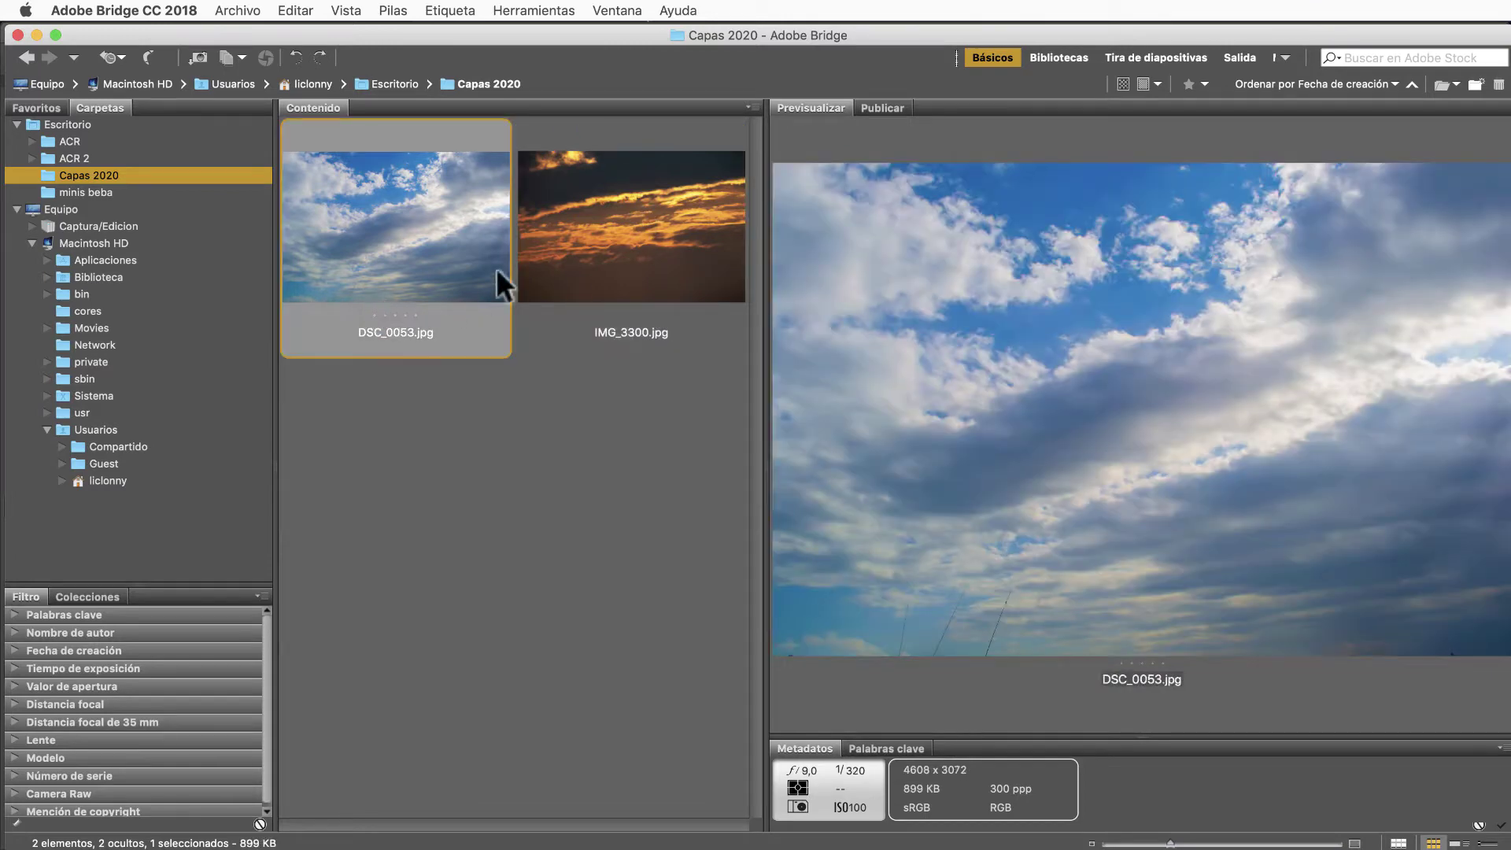
click(564, 244)
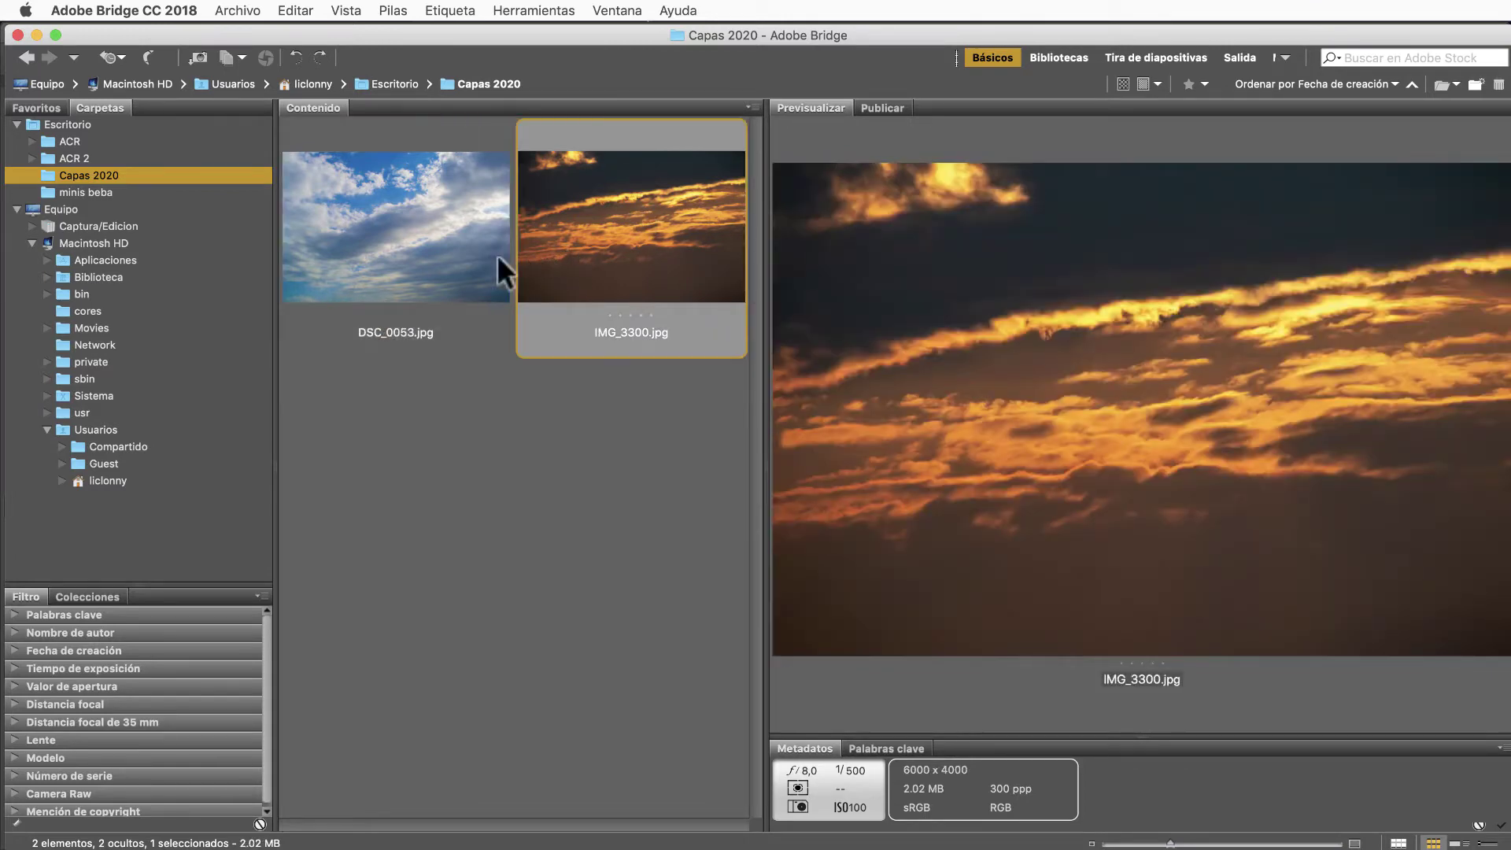
shift+click(434, 235)
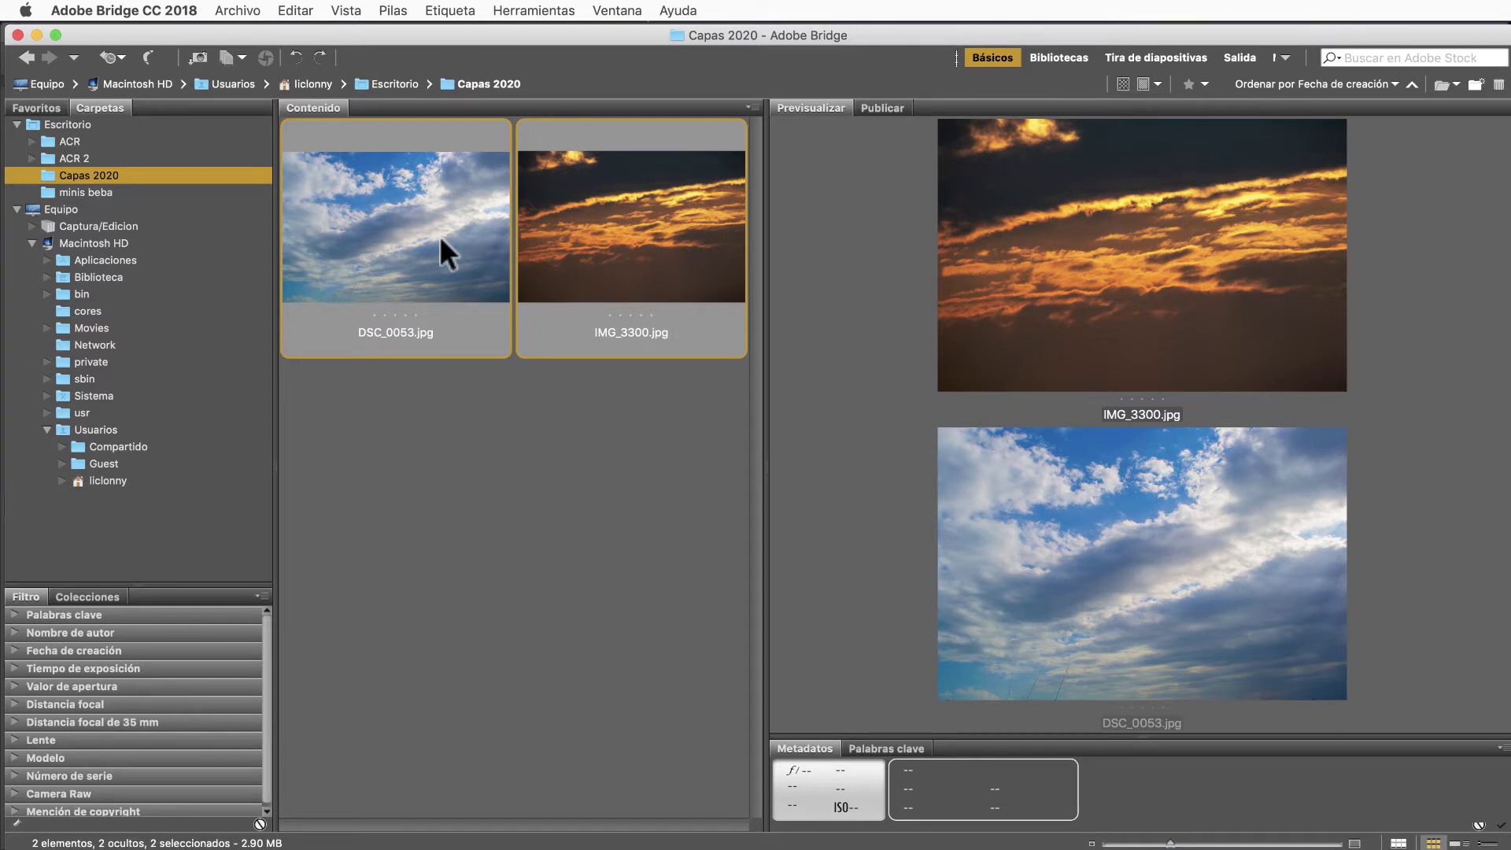
double_click(440, 234)
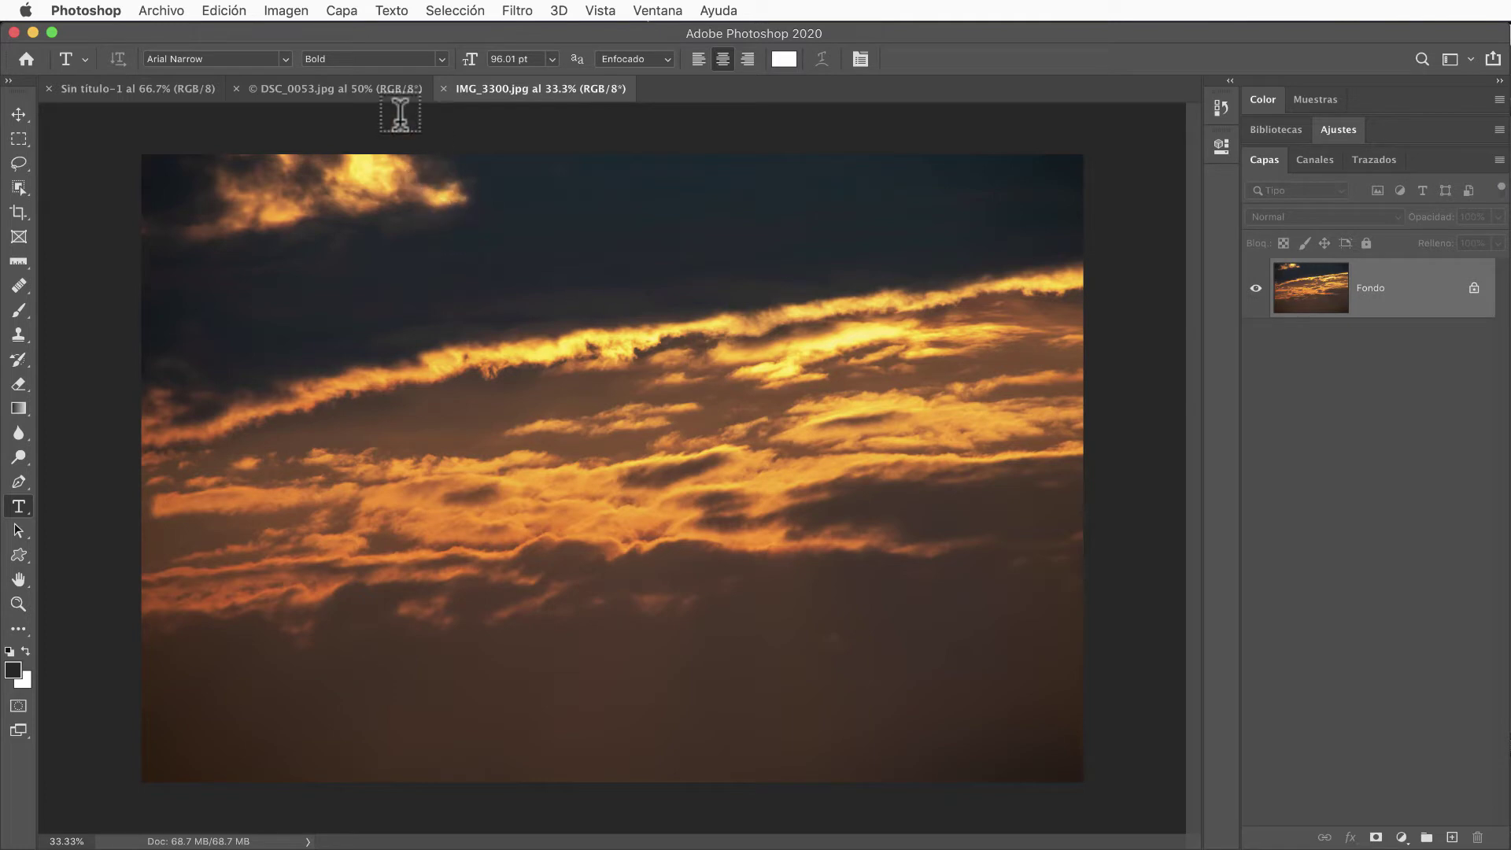
- Look through the open document tabs and delete the stray Lorem Ipsum text layer
click(329, 90)
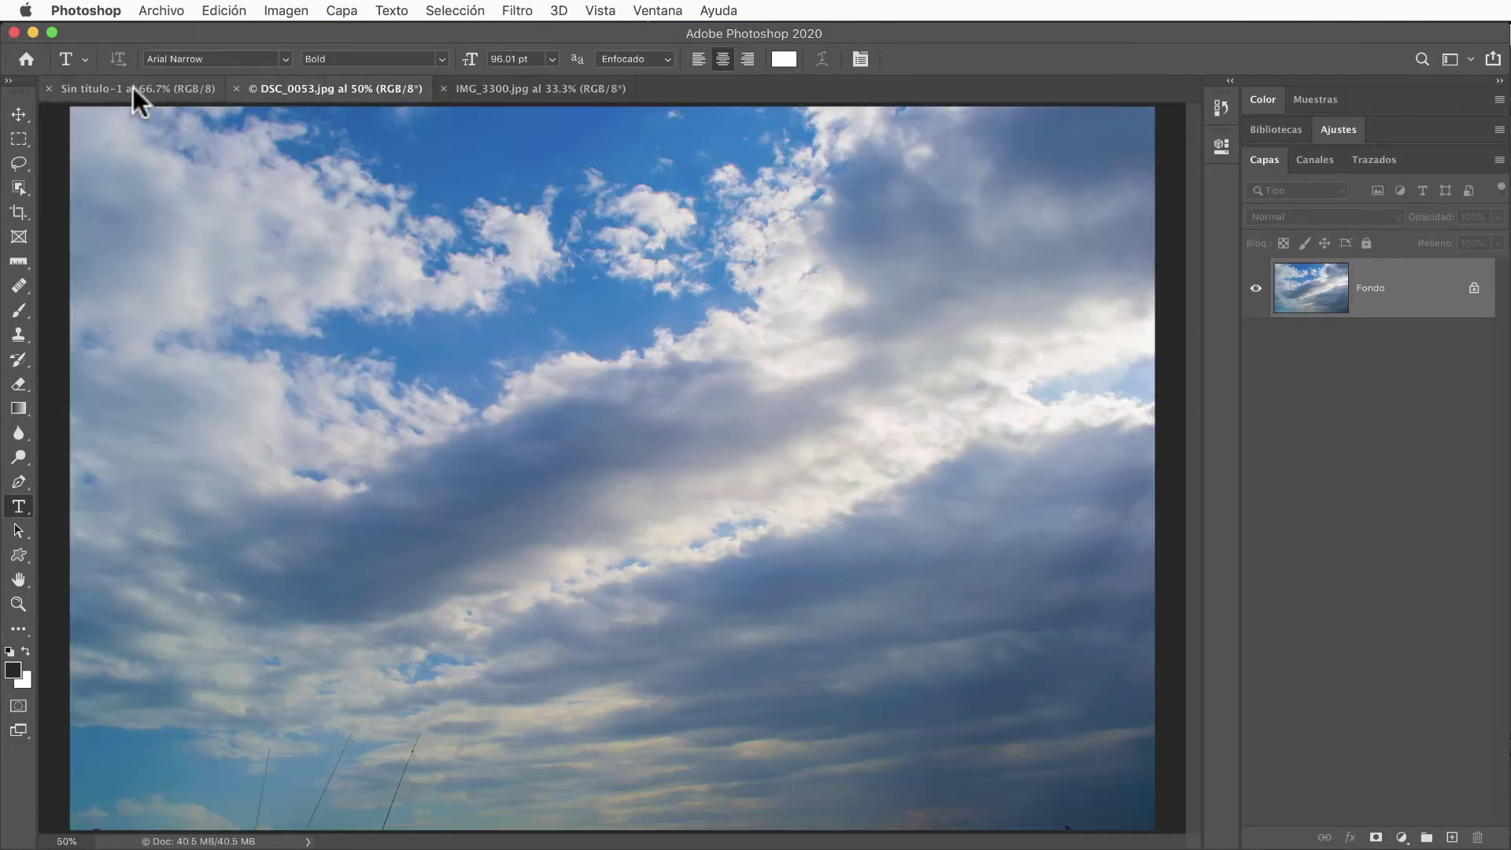
click(131, 87)
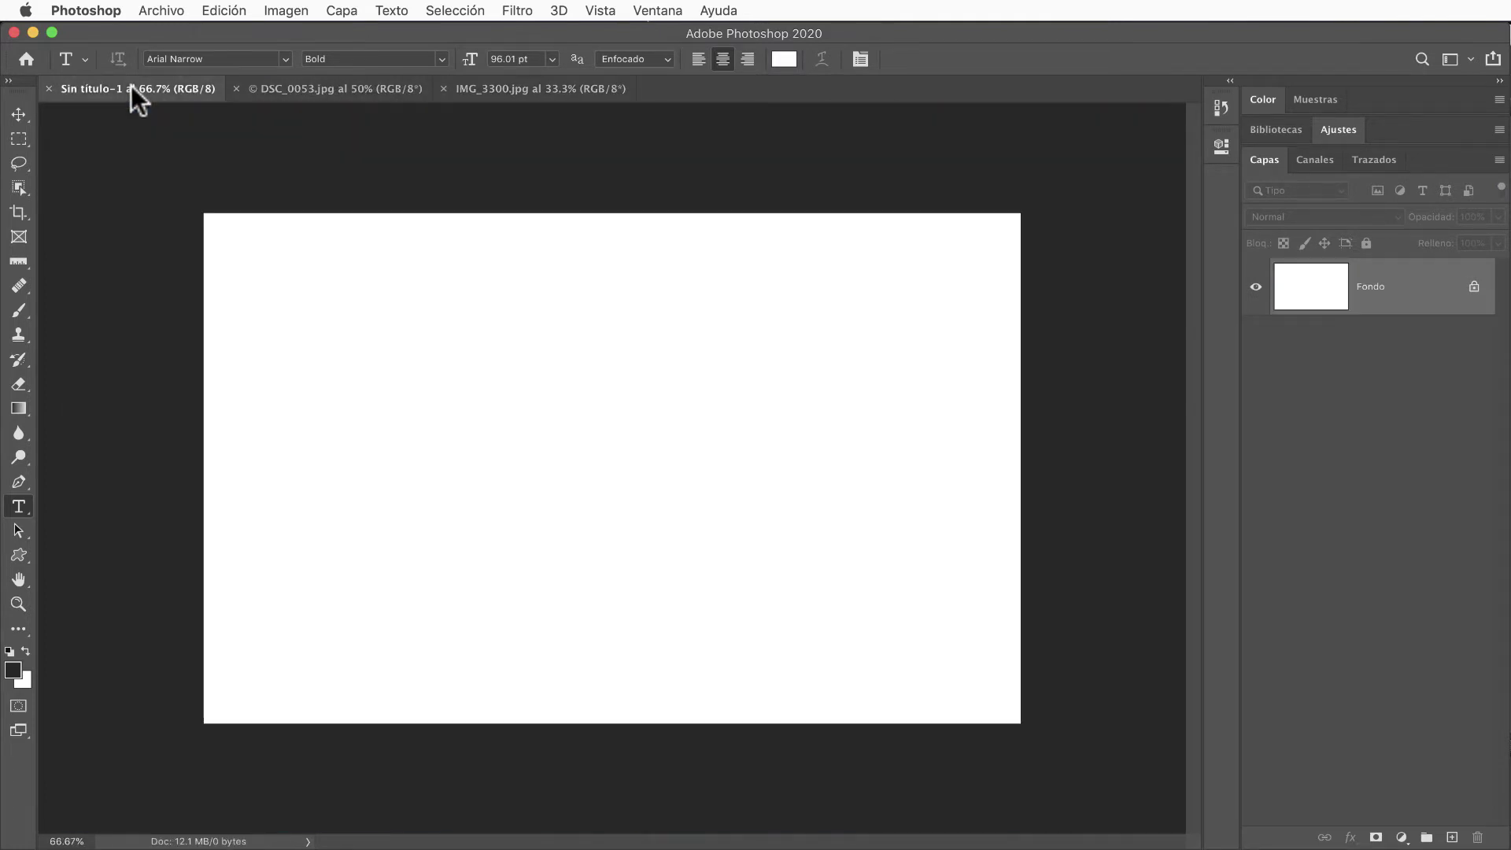
click(314, 90)
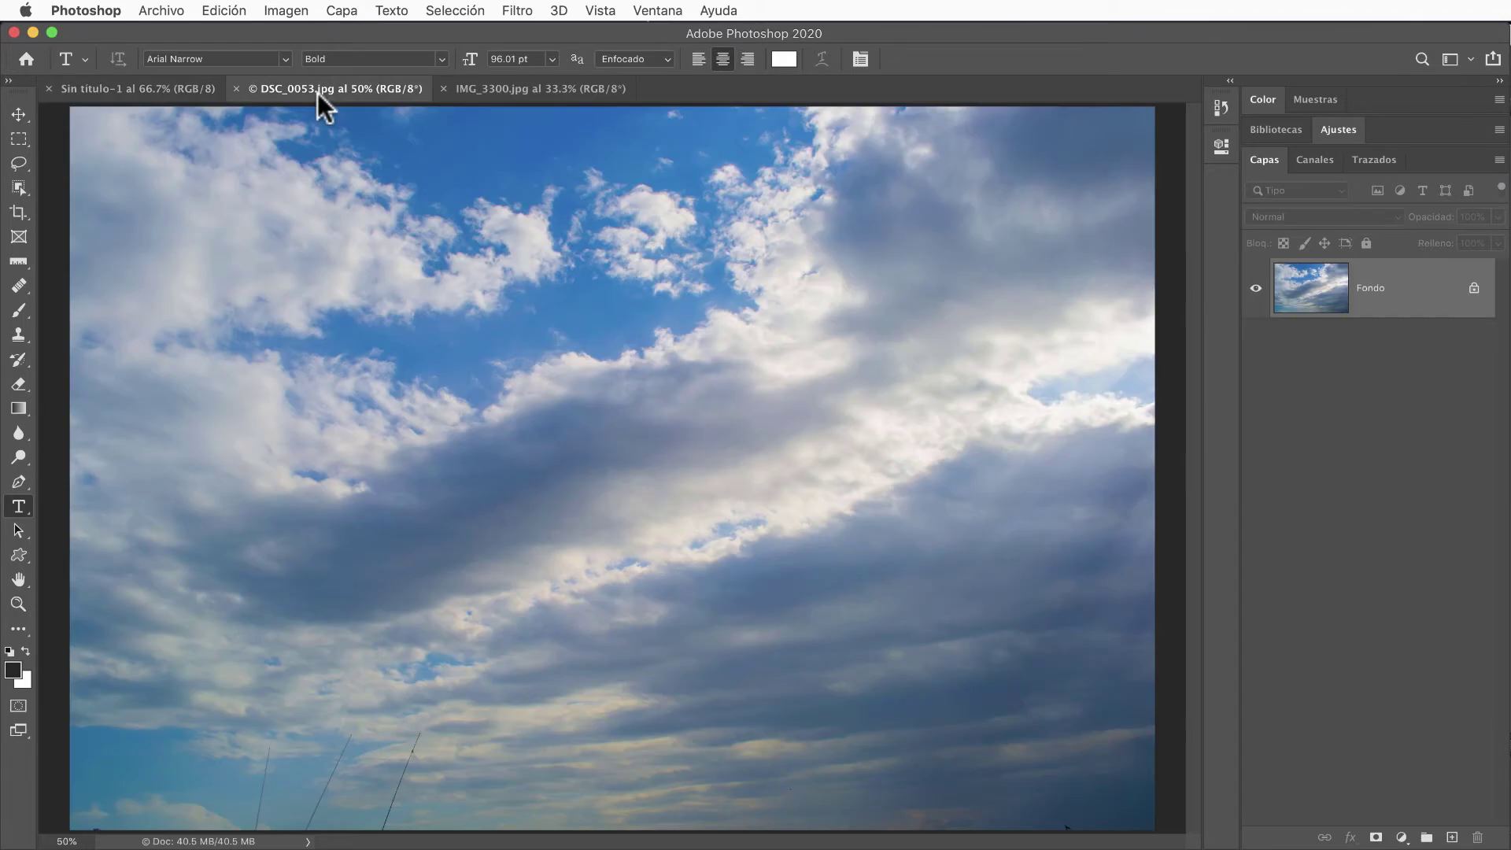
click(516, 111)
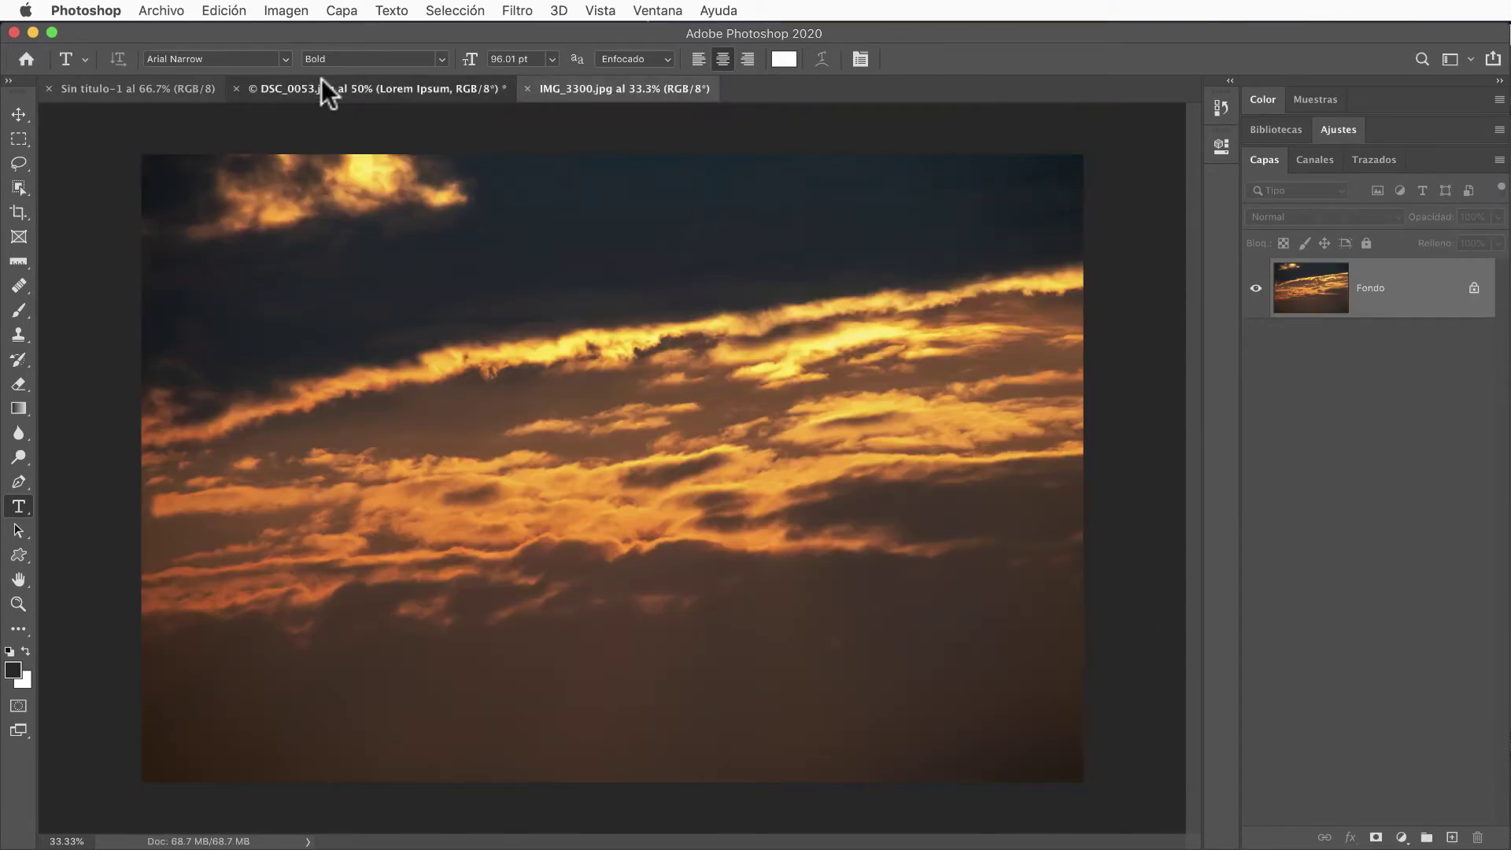
click(322, 78)
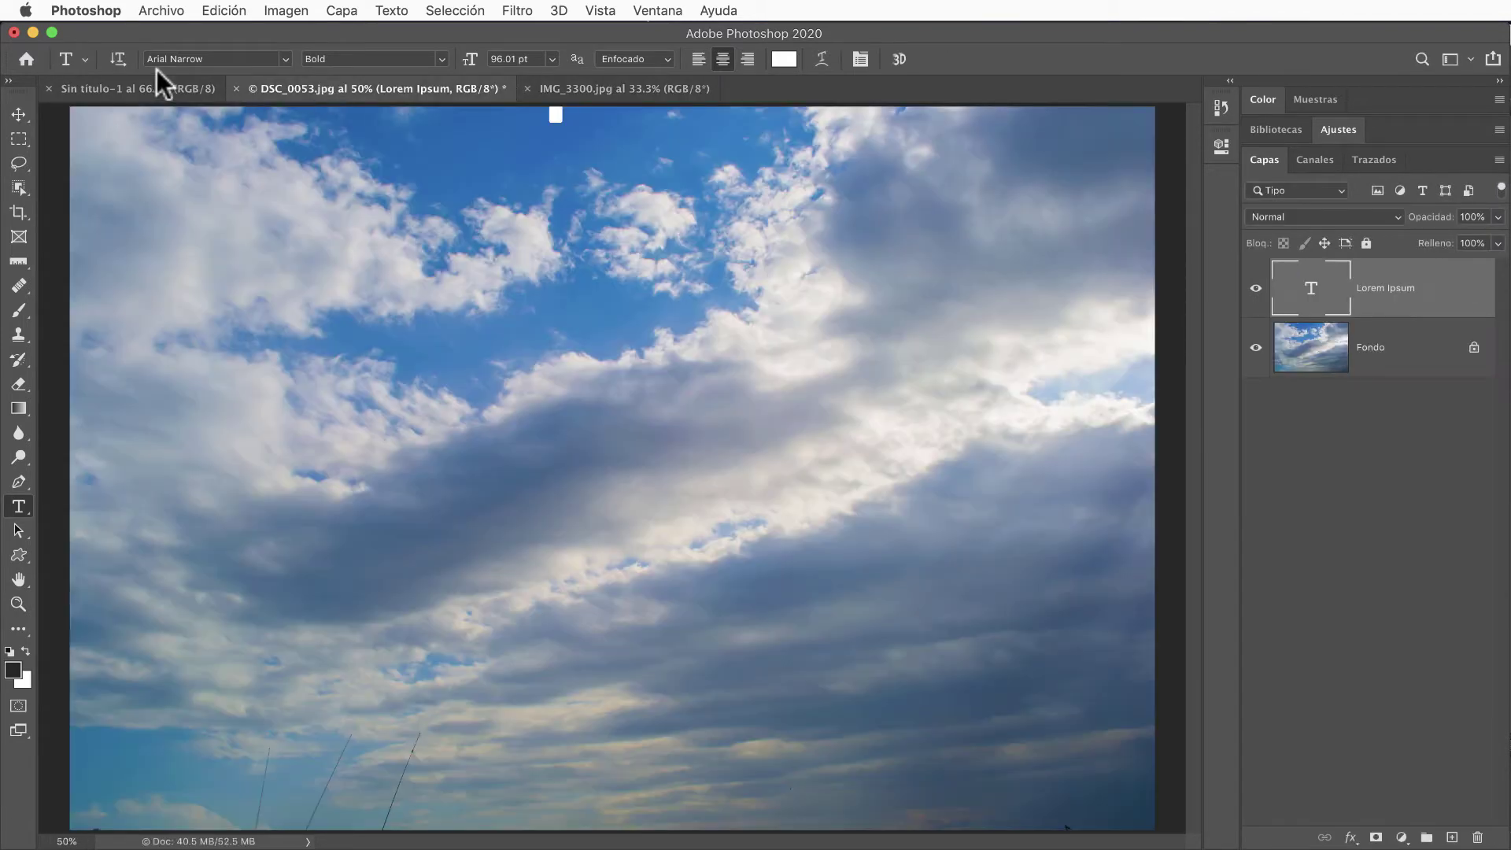
click(131, 79)
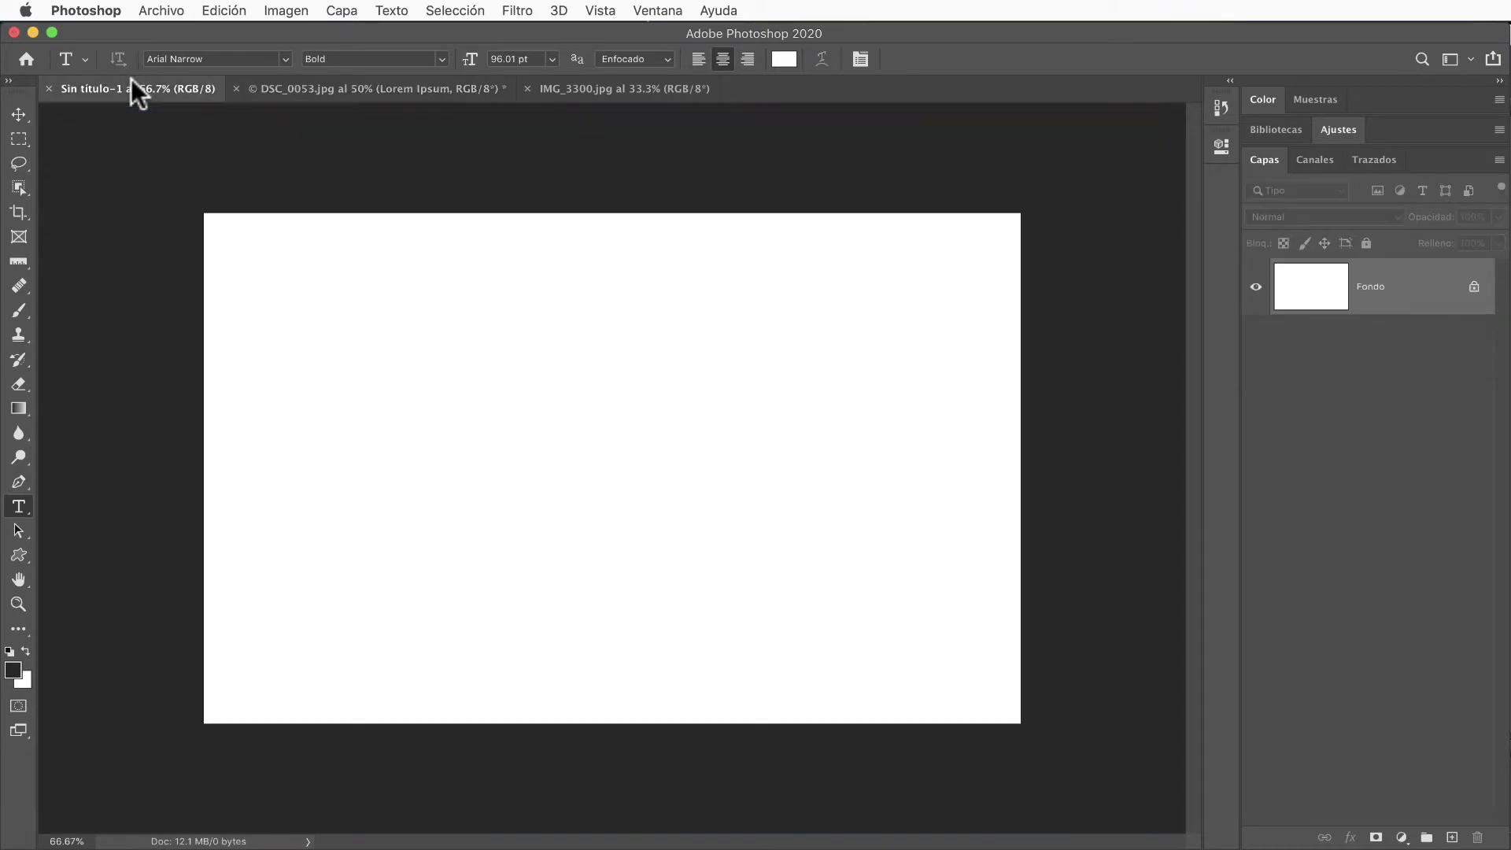
click(322, 87)
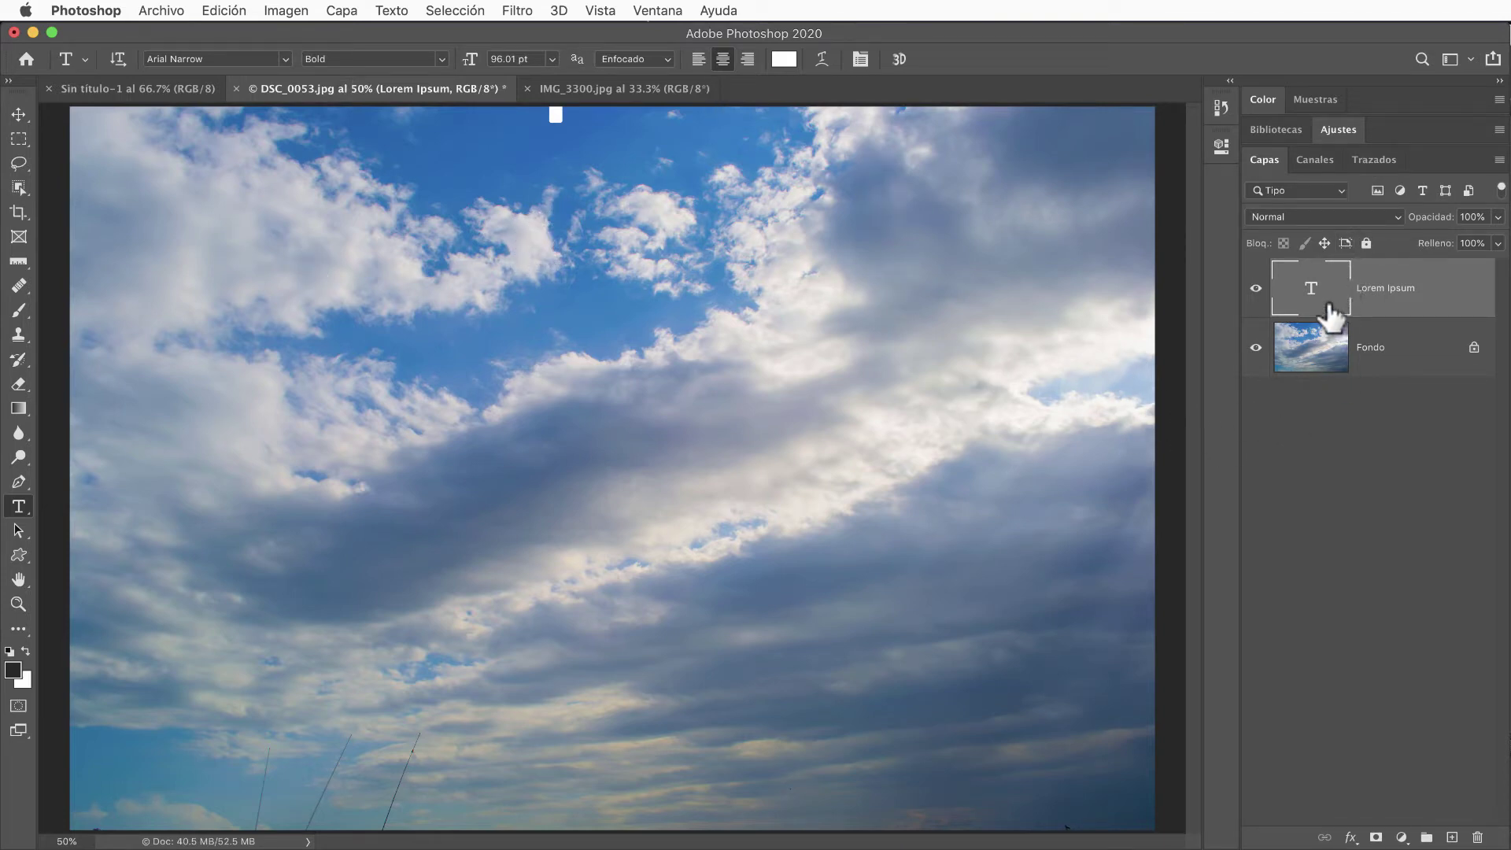
key(BackSpace)
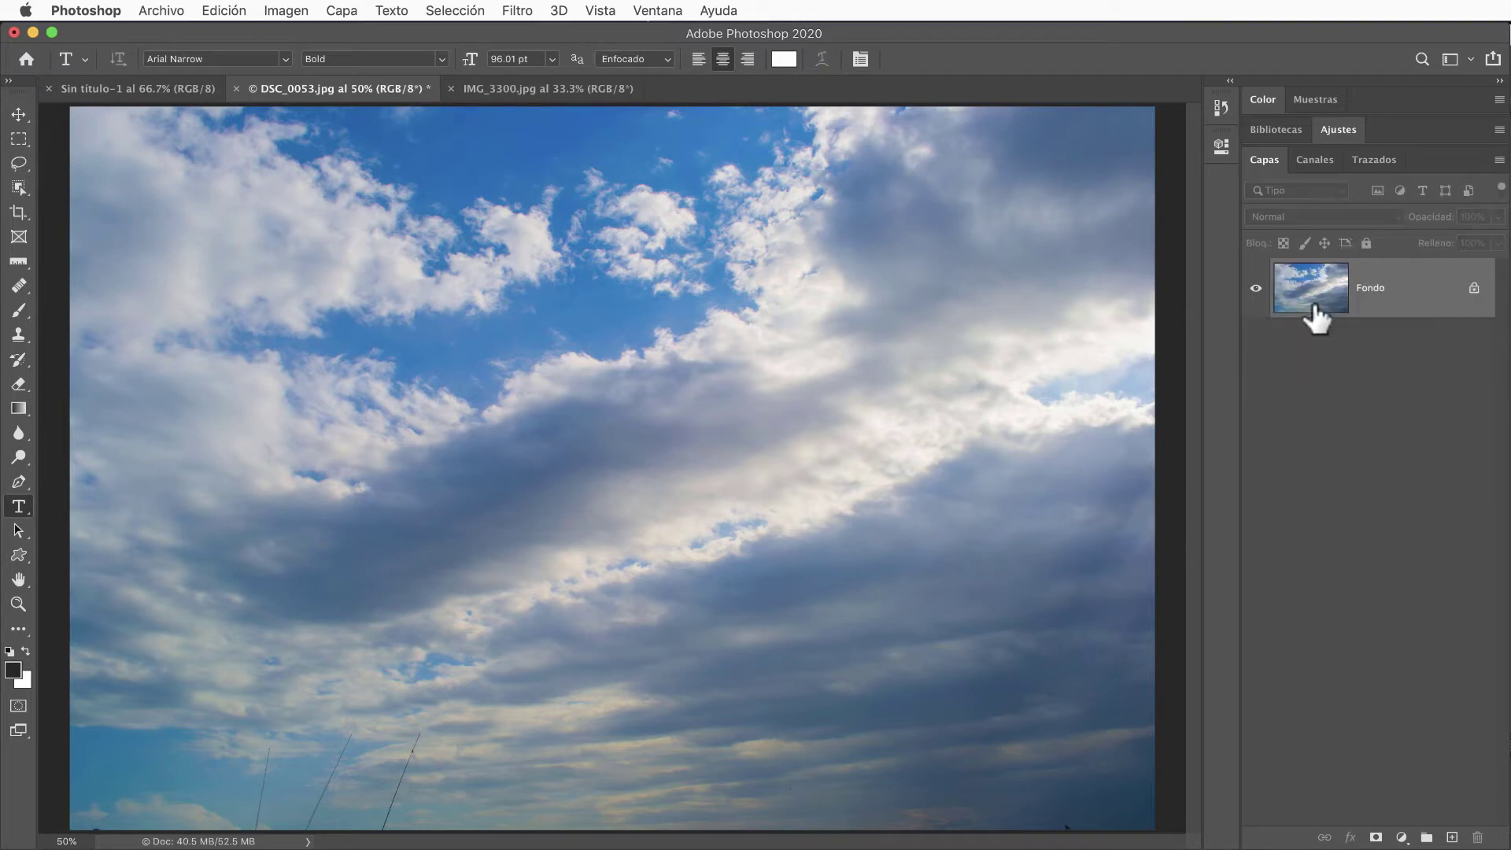
- Make DSC_0053.jpg the active document and bring up Ventana > Organizar
click(517, 88)
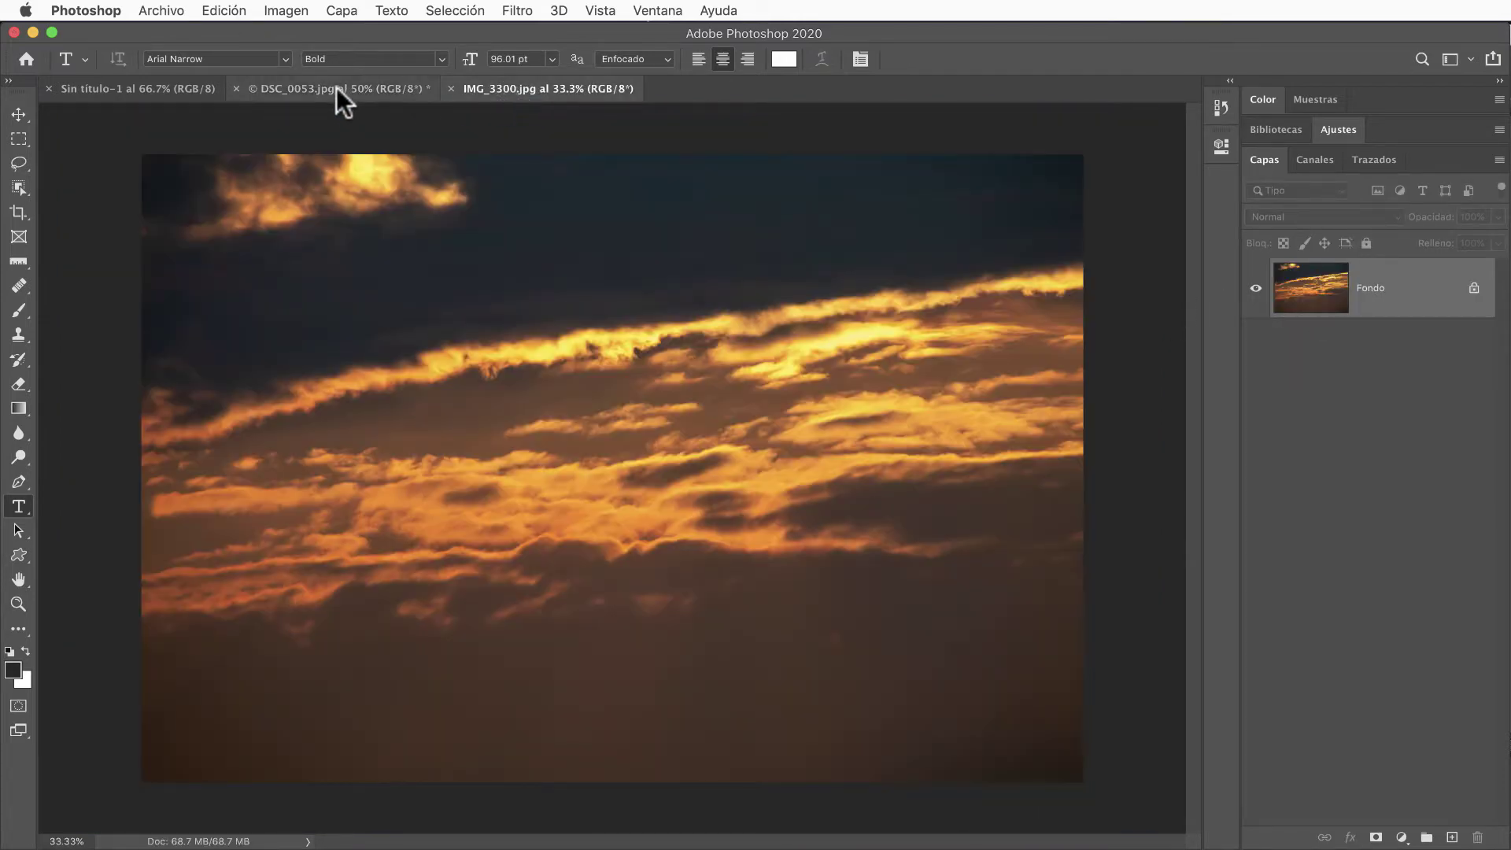
click(337, 88)
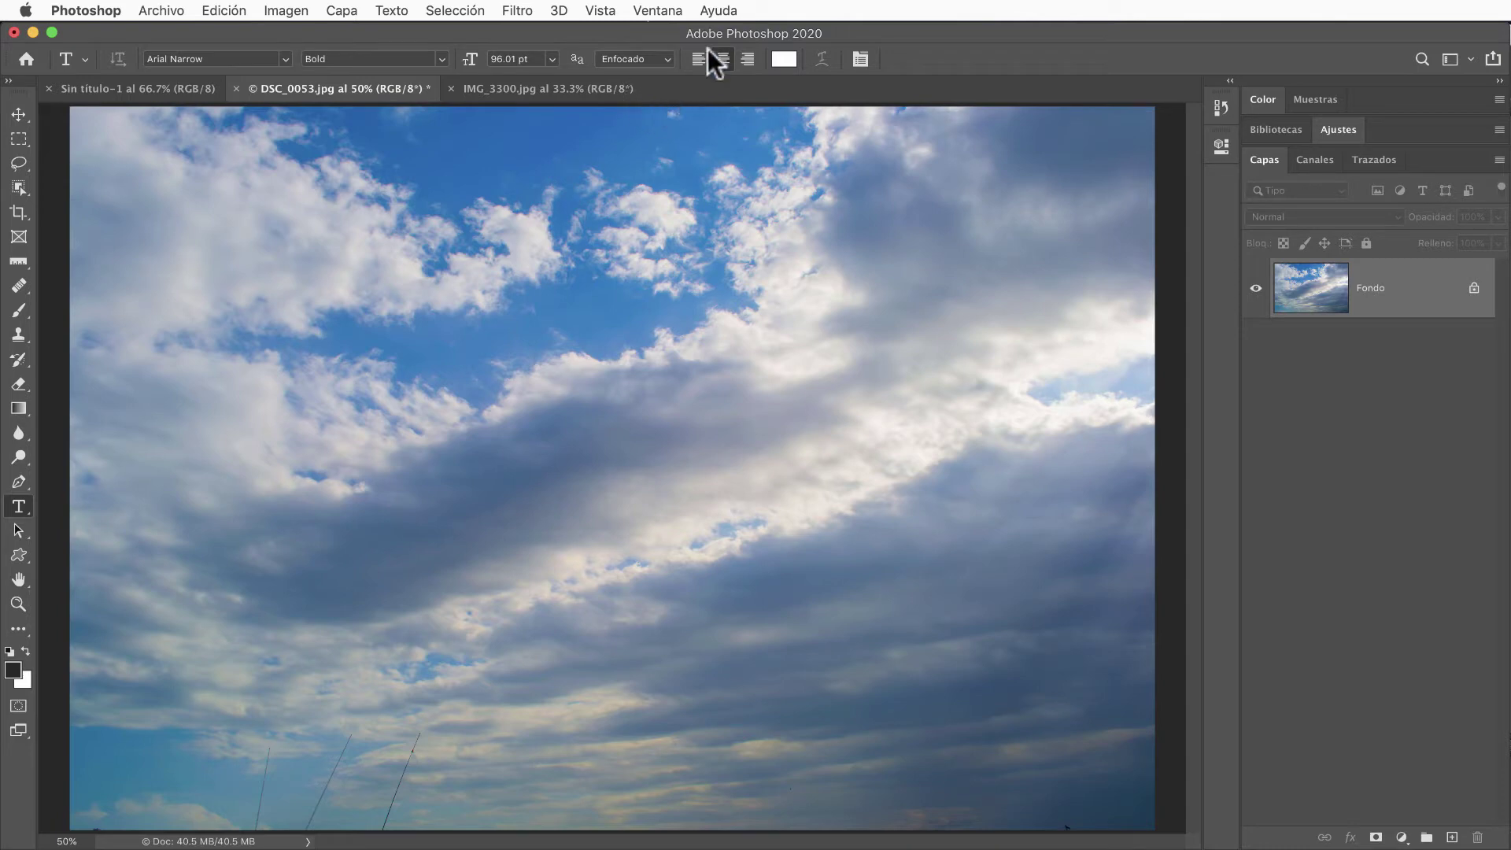
click(660, 10)
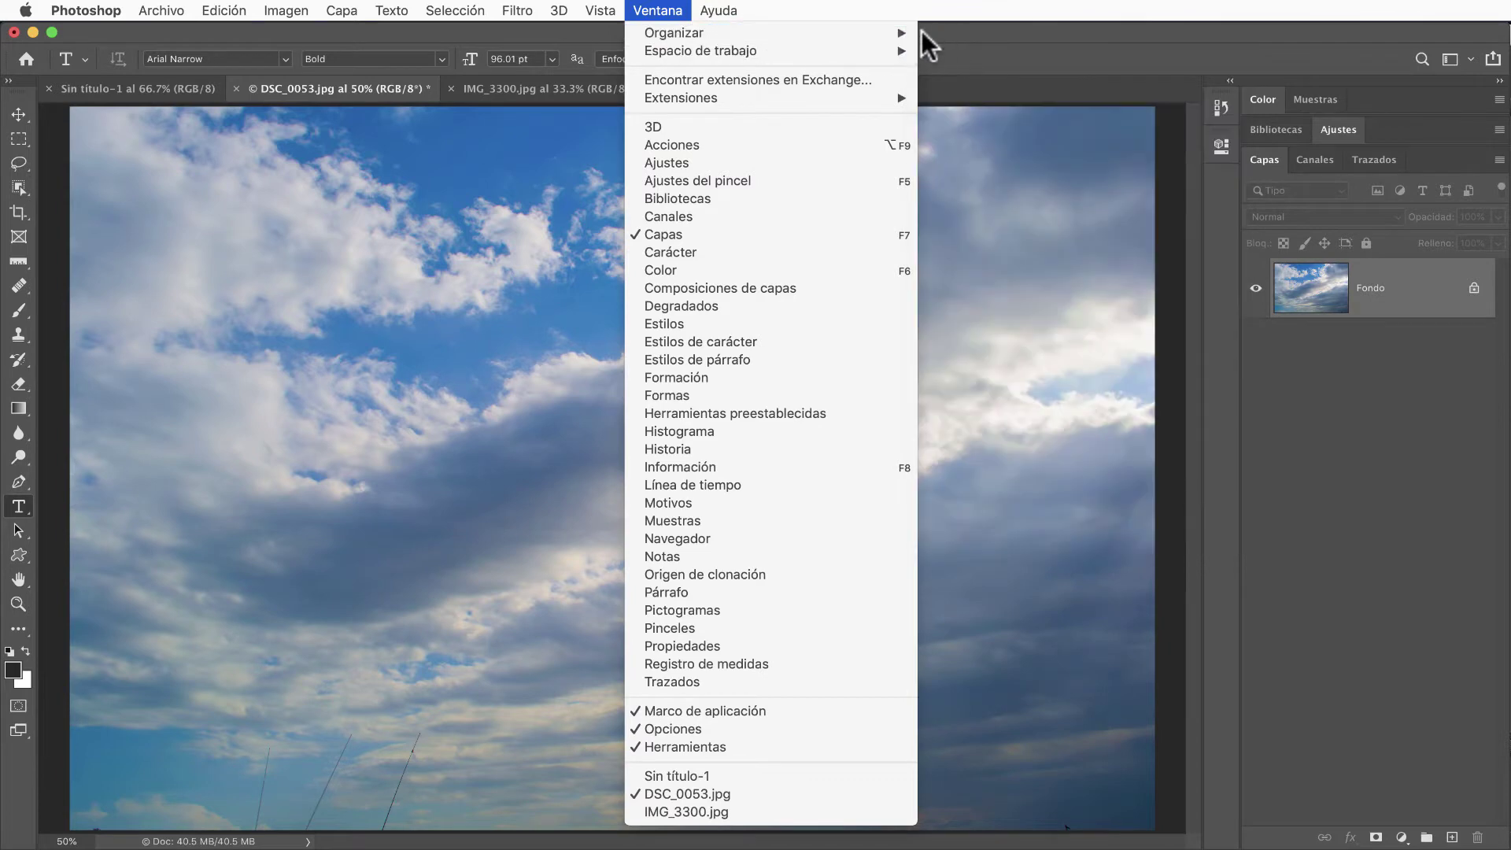
mouse_move(674, 33)
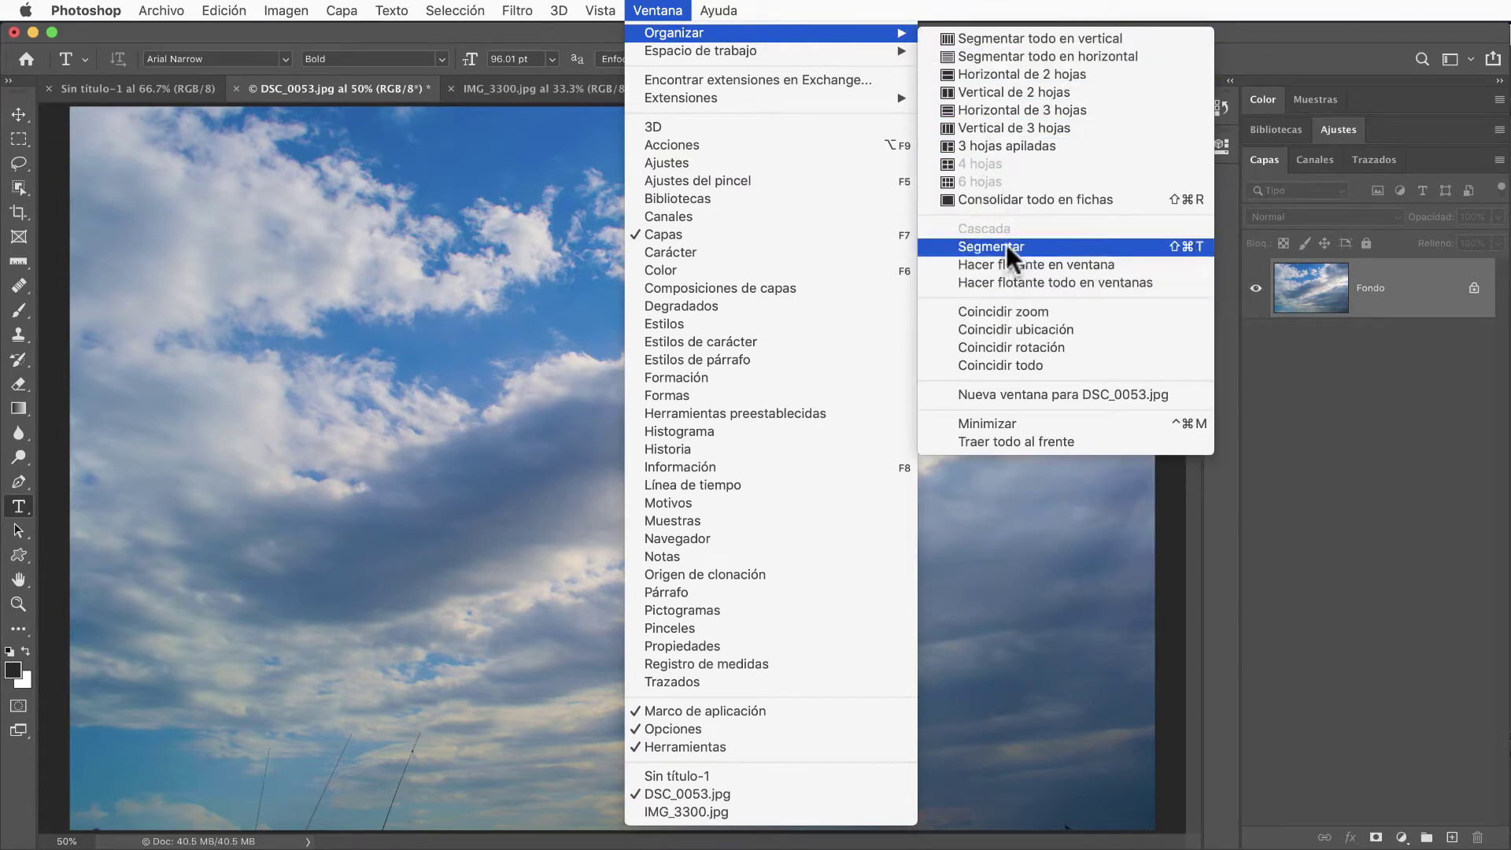
- Tile the documents and drag the IMG_3300 sunset into Sin título-1 with the Move tool
click(1007, 246)
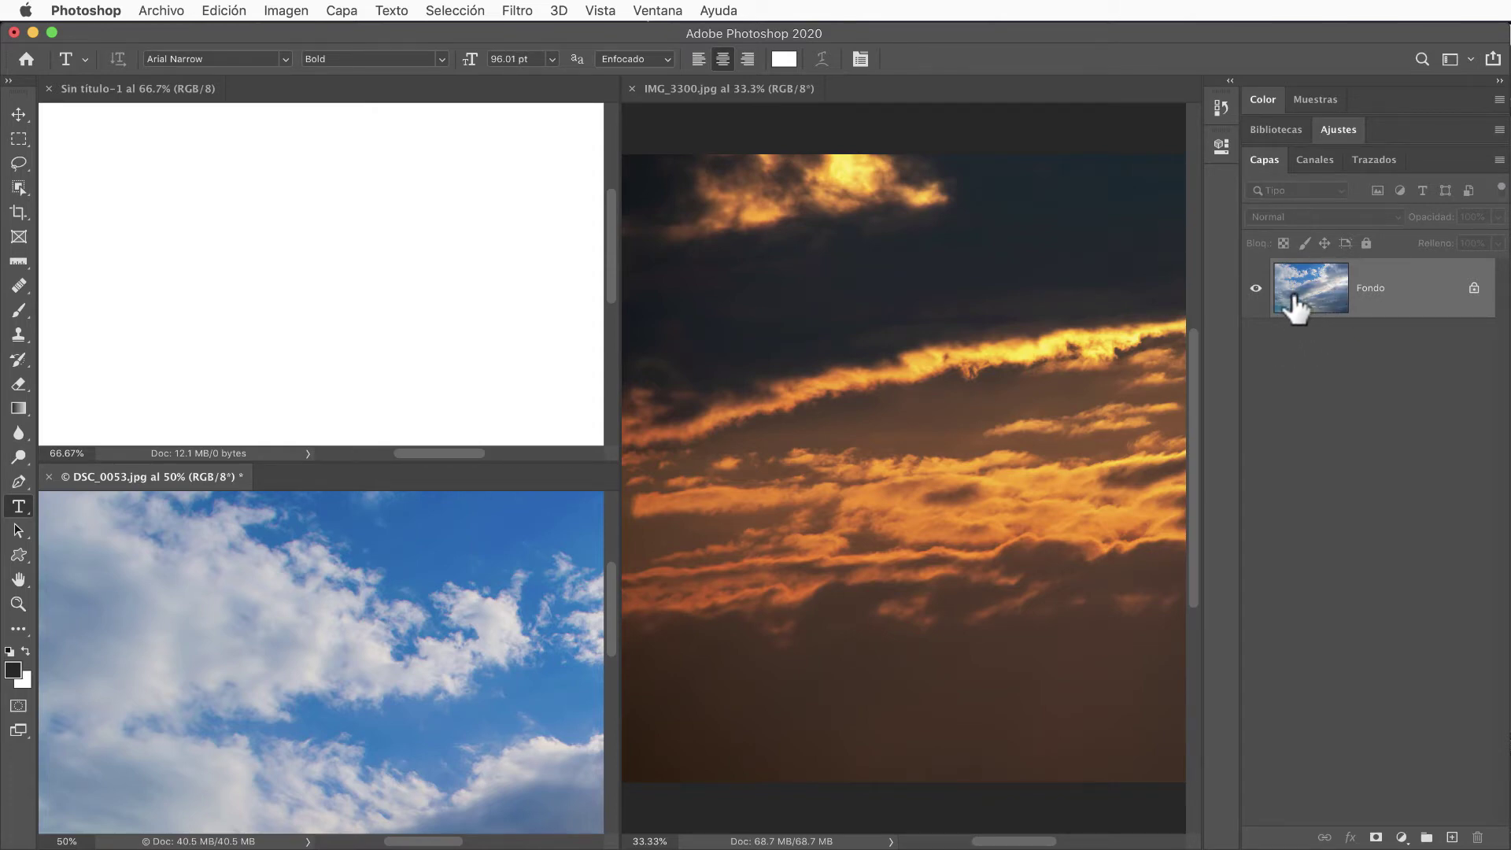
click(933, 277)
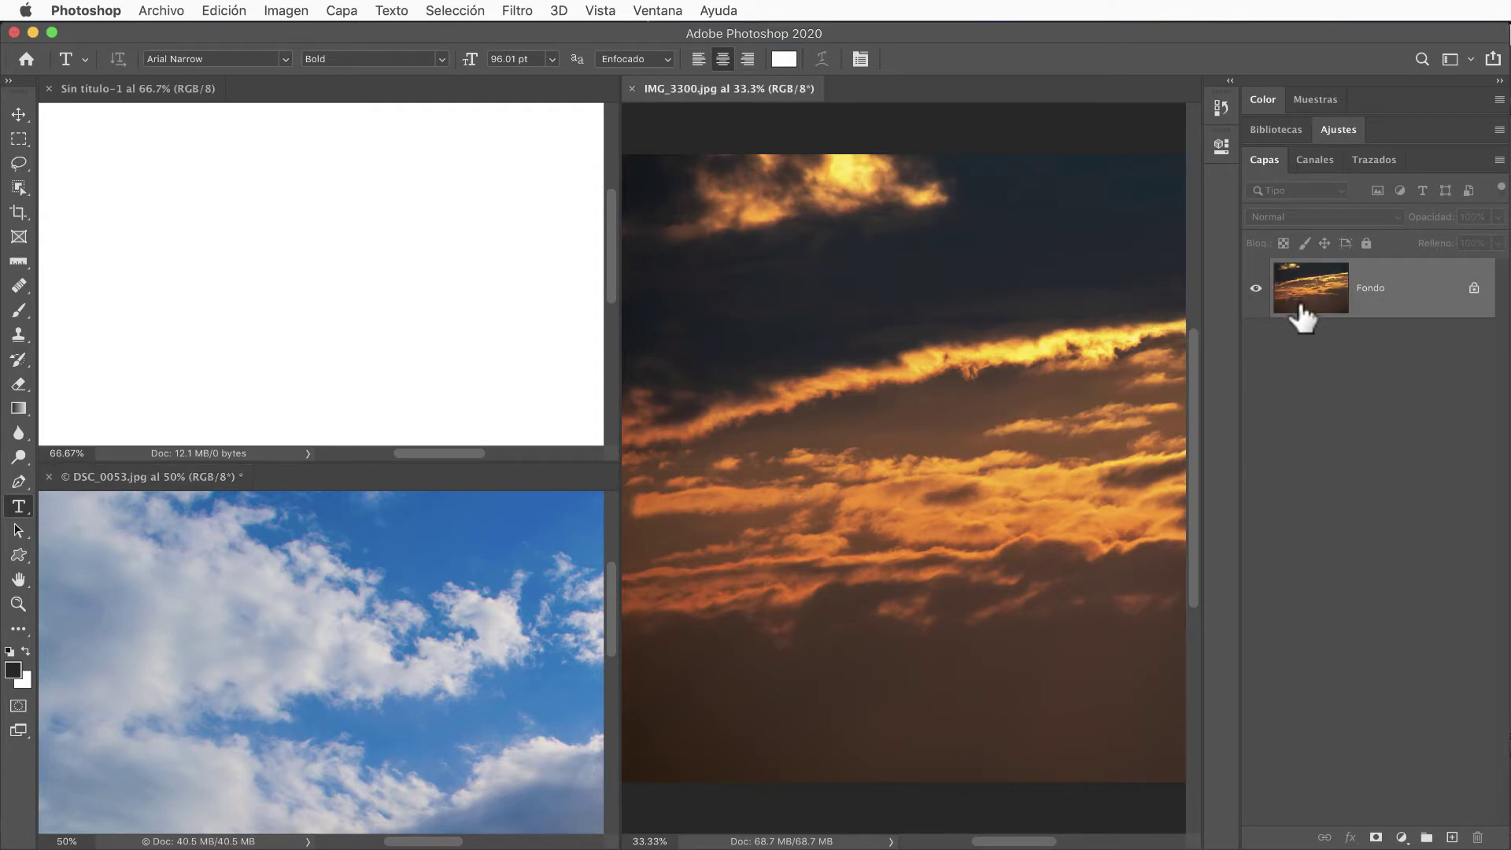
mouse_move(1303, 319)
mouse_down()
mouse_move(664, 267)
mouse_move(432, 280)
mouse_move(432, 260)
mouse_move(452, 264)
mouse_up()
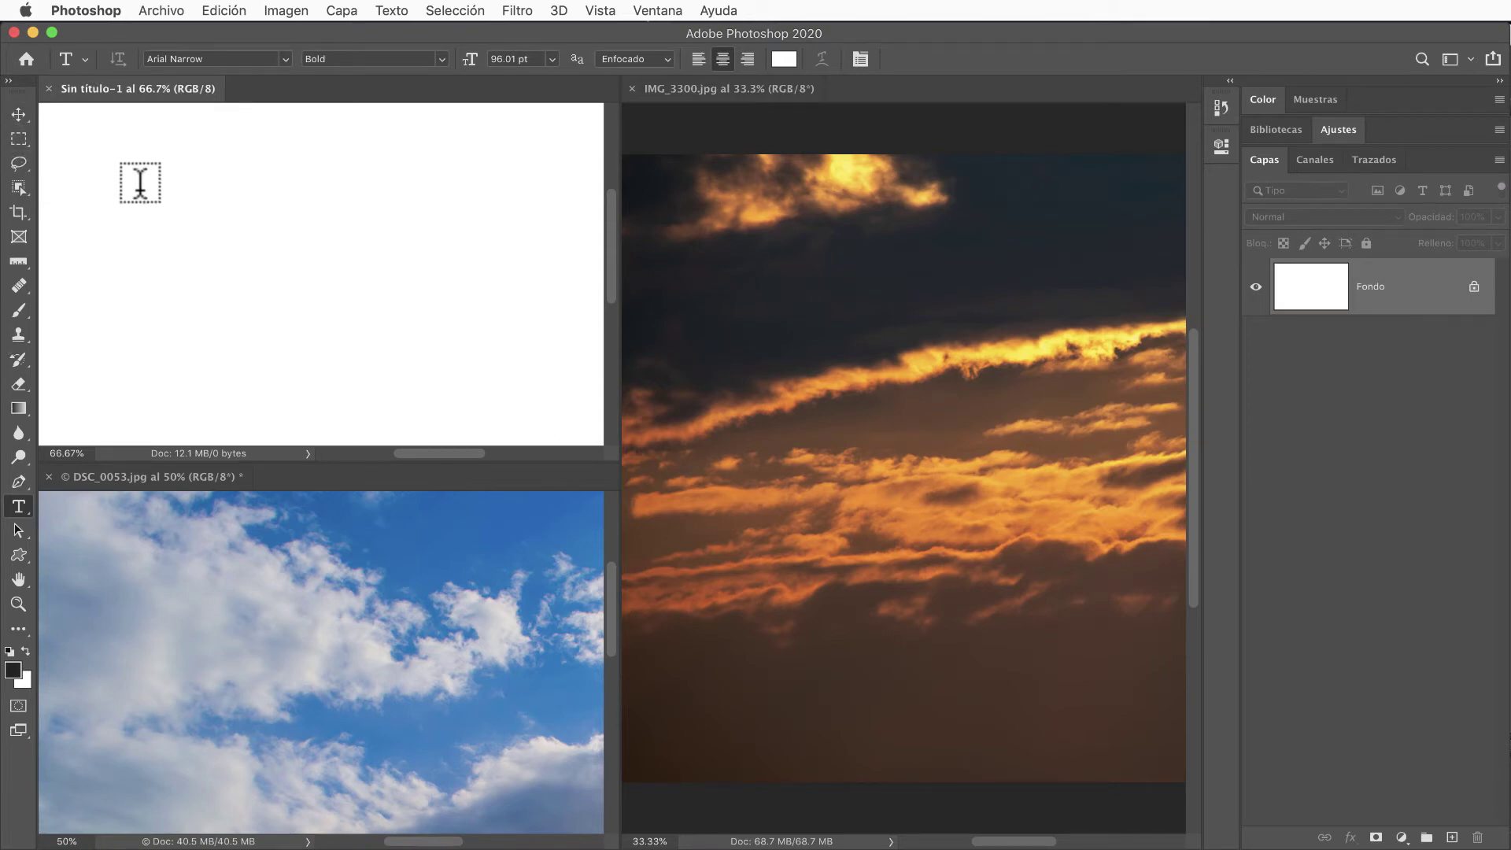
click(18, 114)
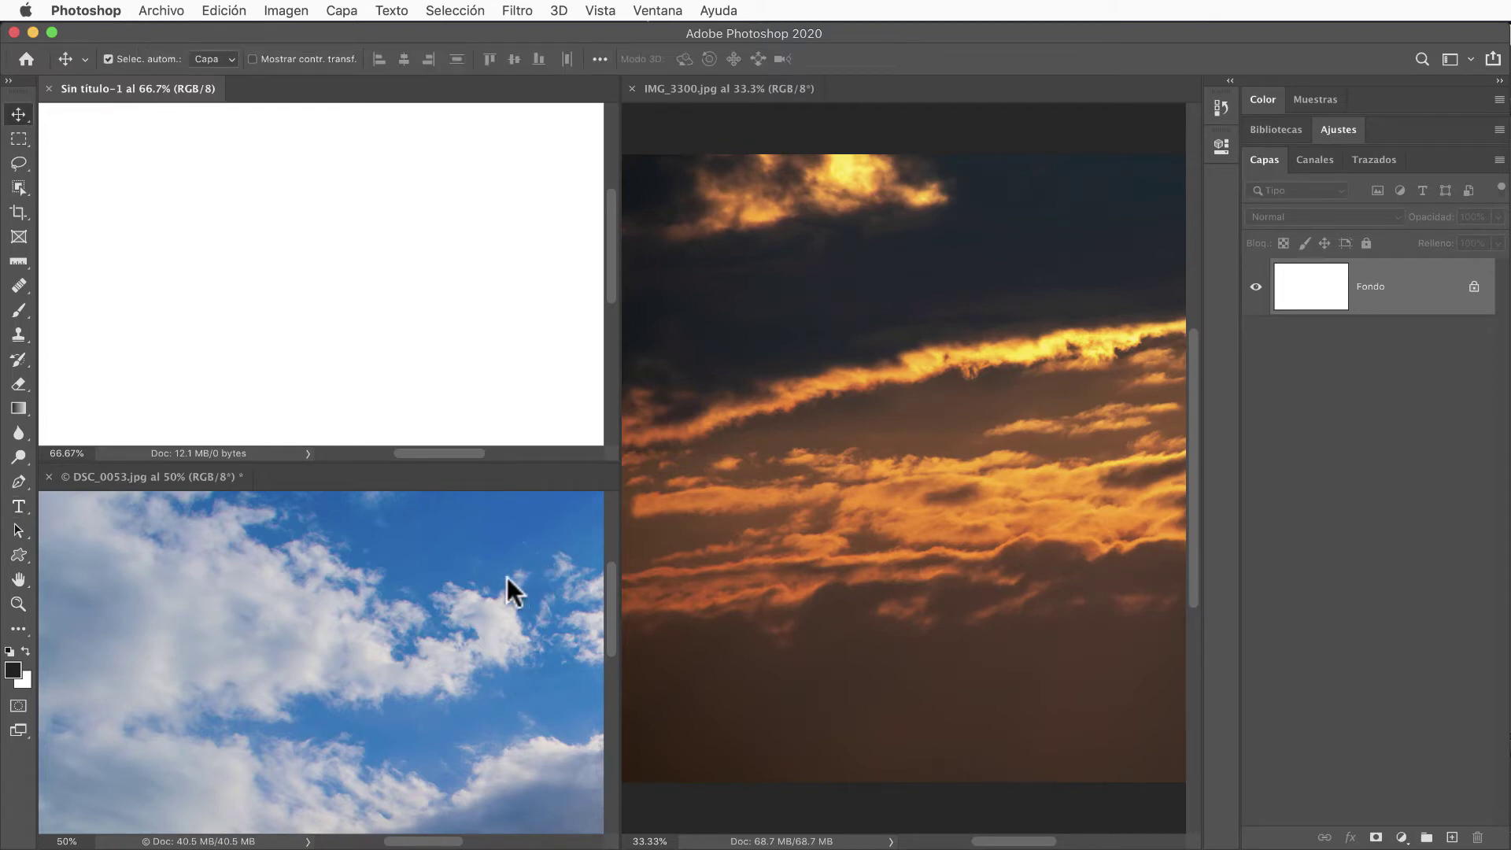
click(876, 339)
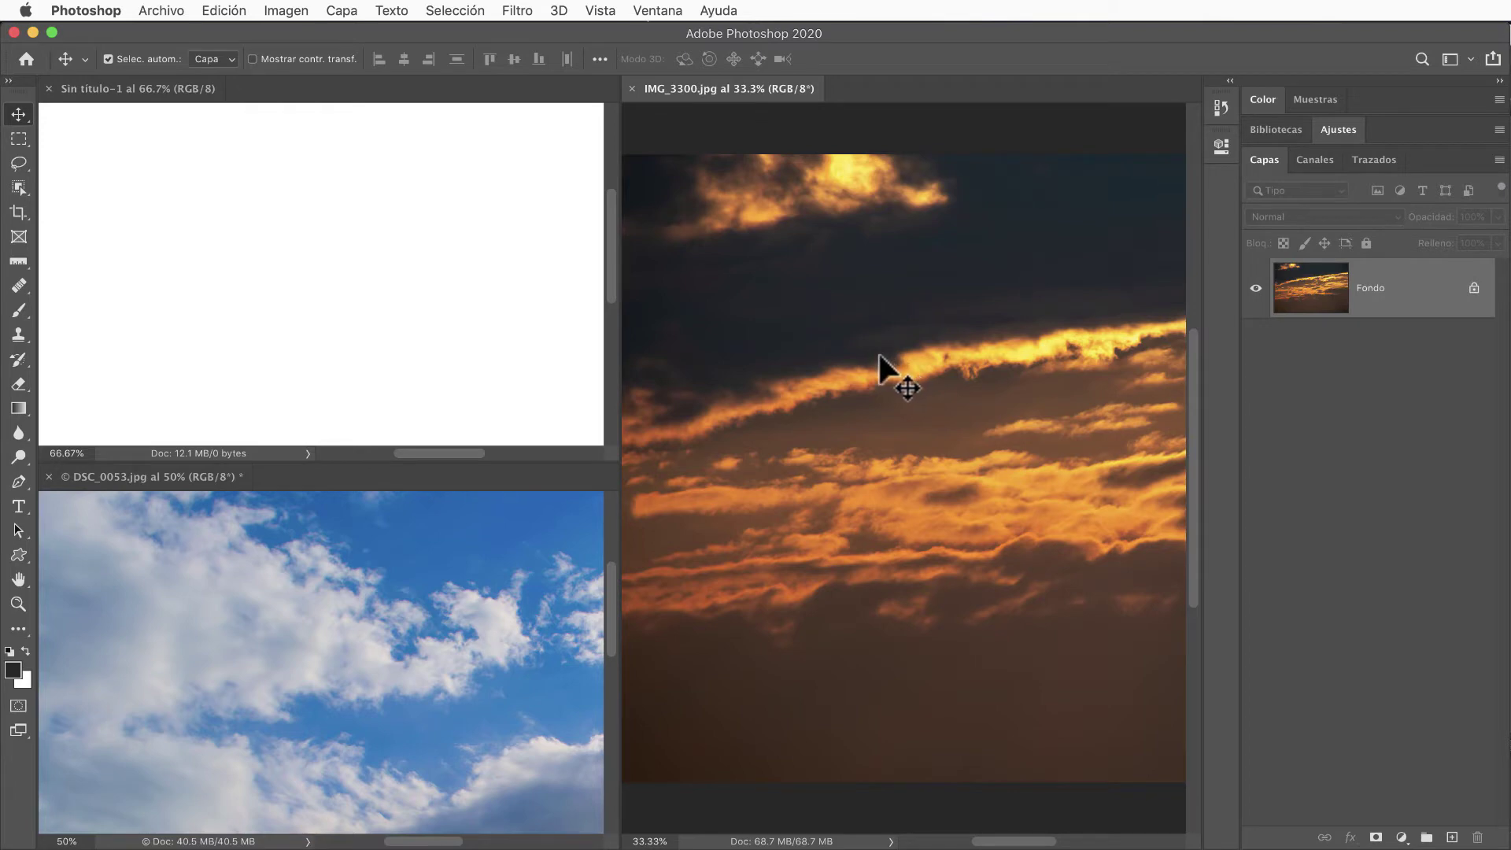
drag(876, 356, 442, 297)
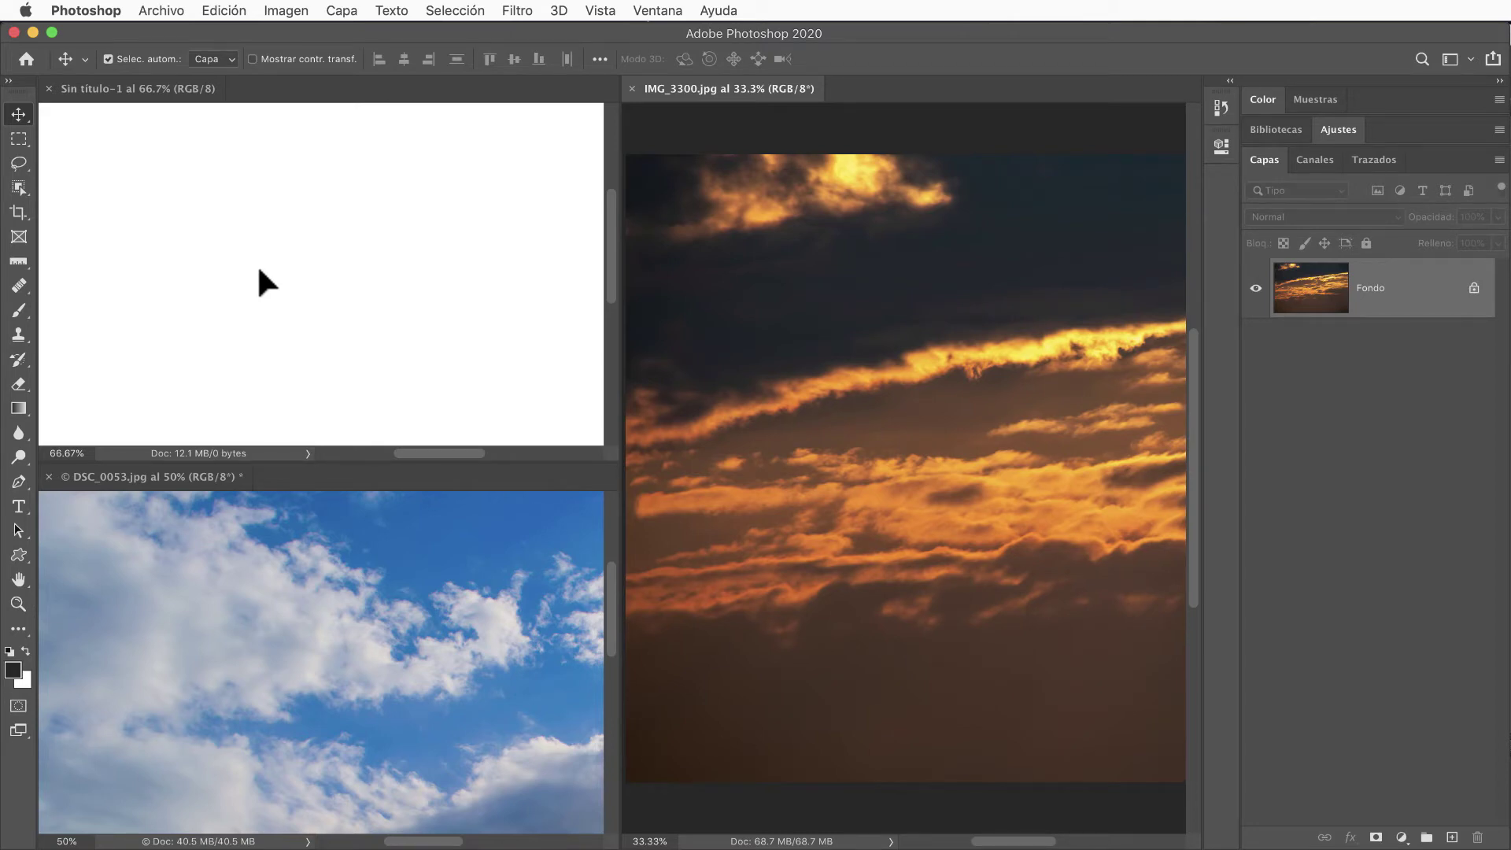
drag(258, 270, 252, 265)
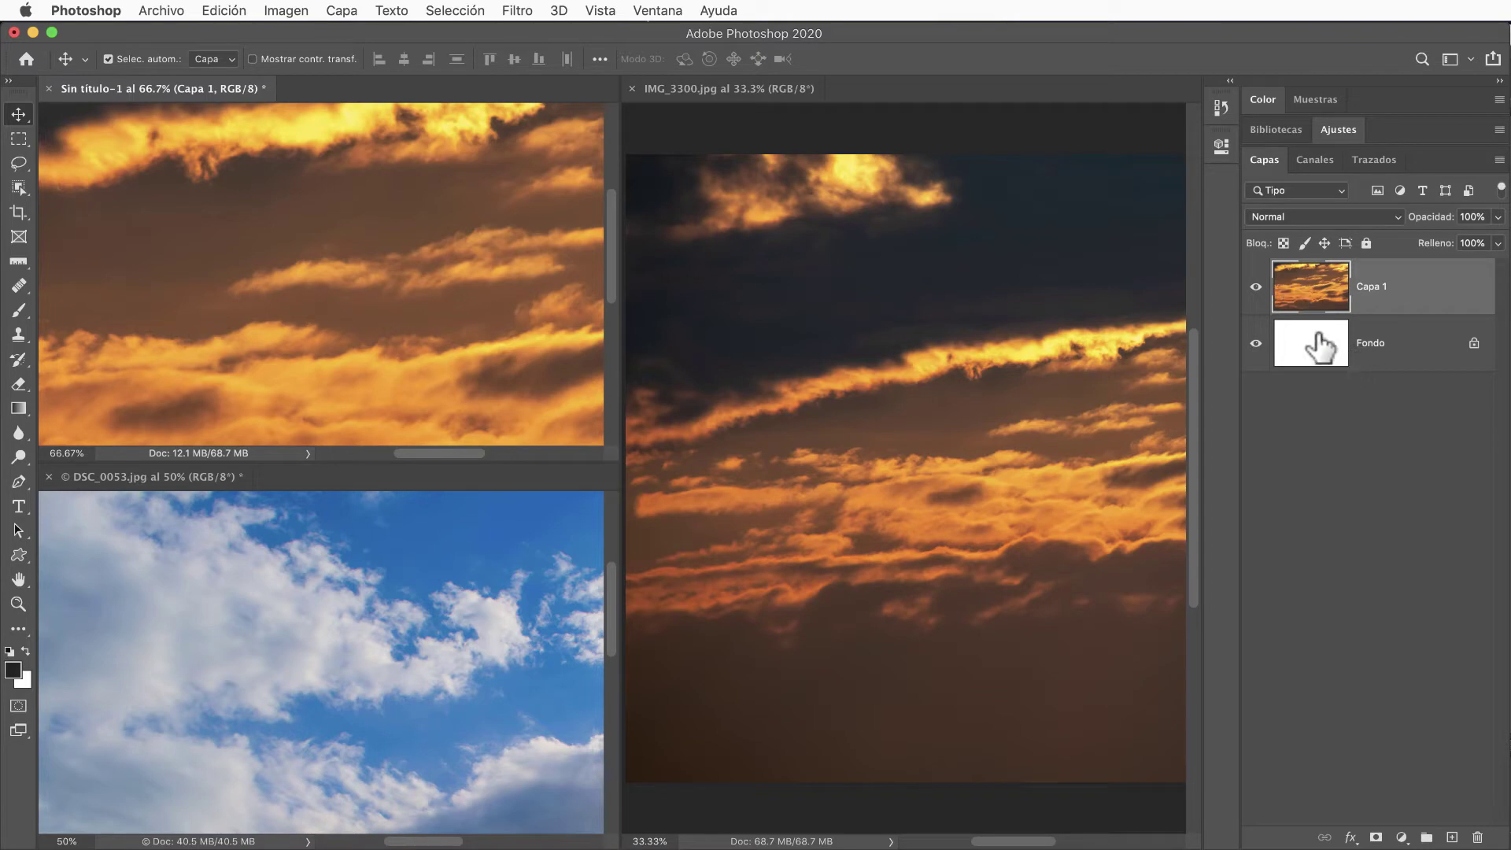
- Close IMG_3300 and drag the DSC_0053 blue sky into Sin título-1
click(633, 87)
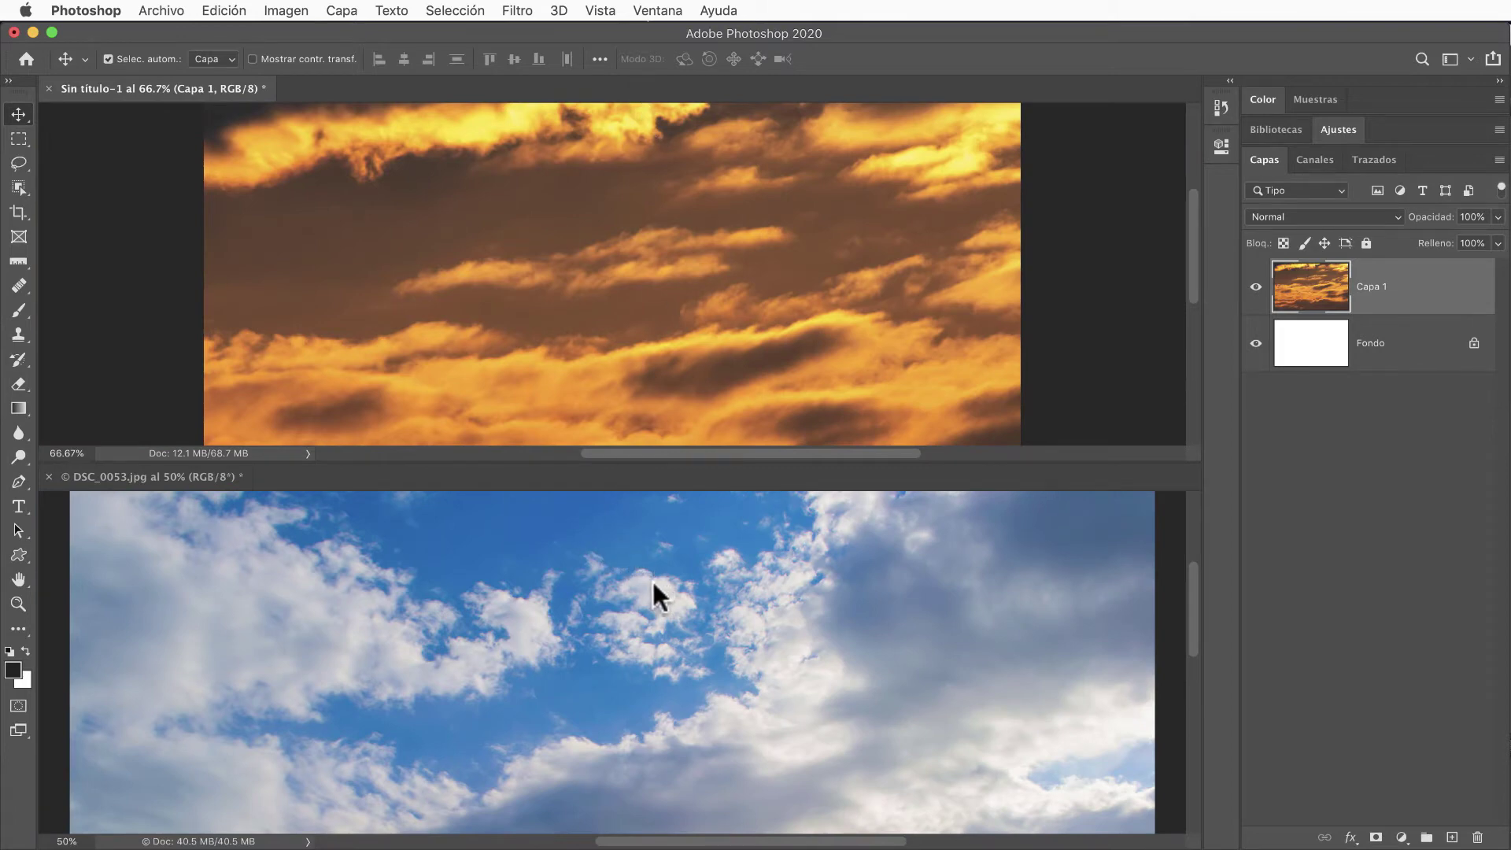
click(661, 602)
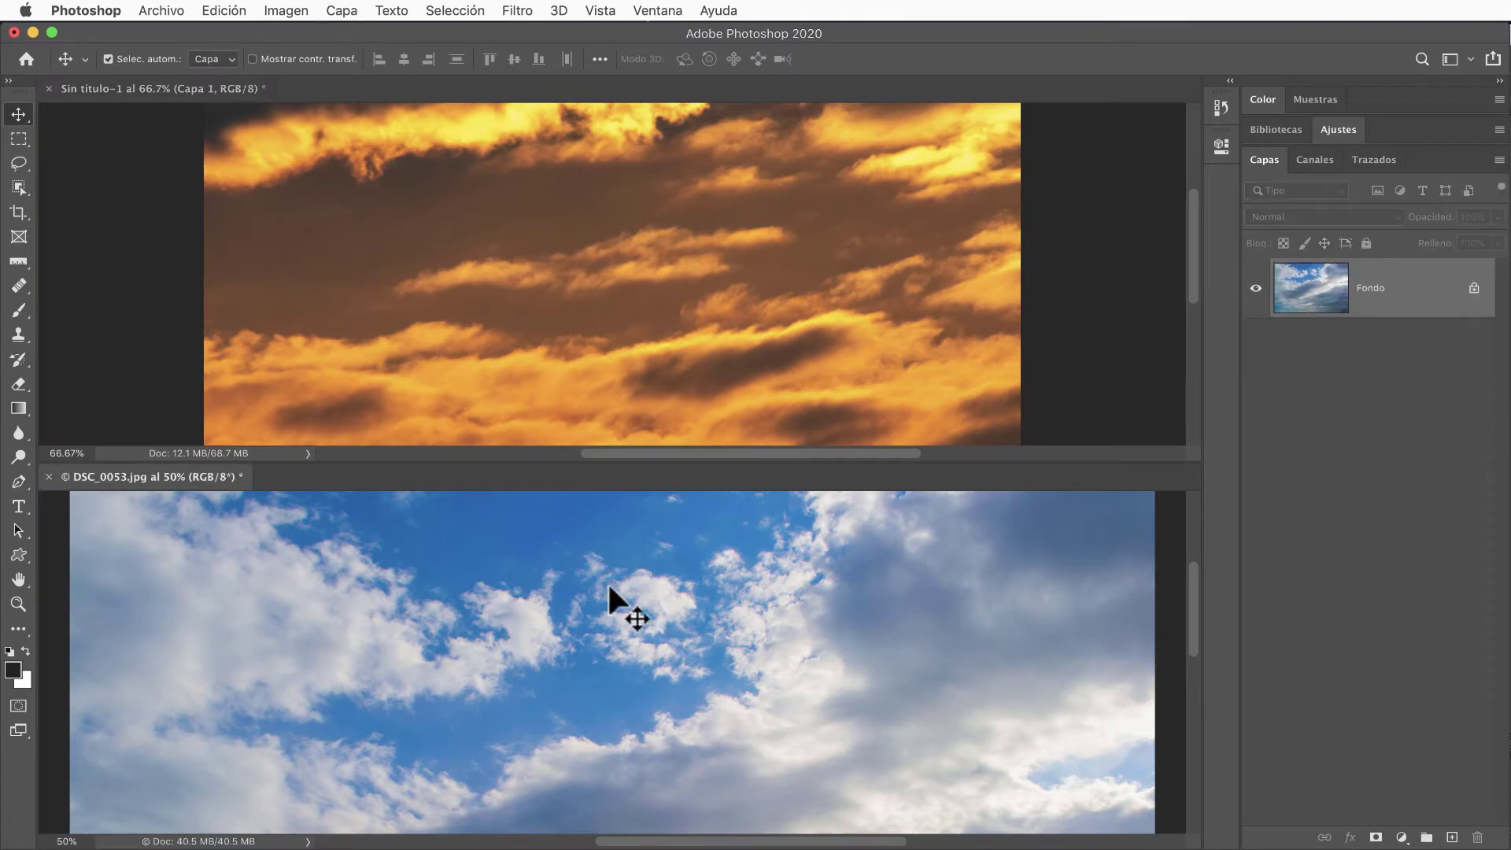
drag(609, 587, 534, 283)
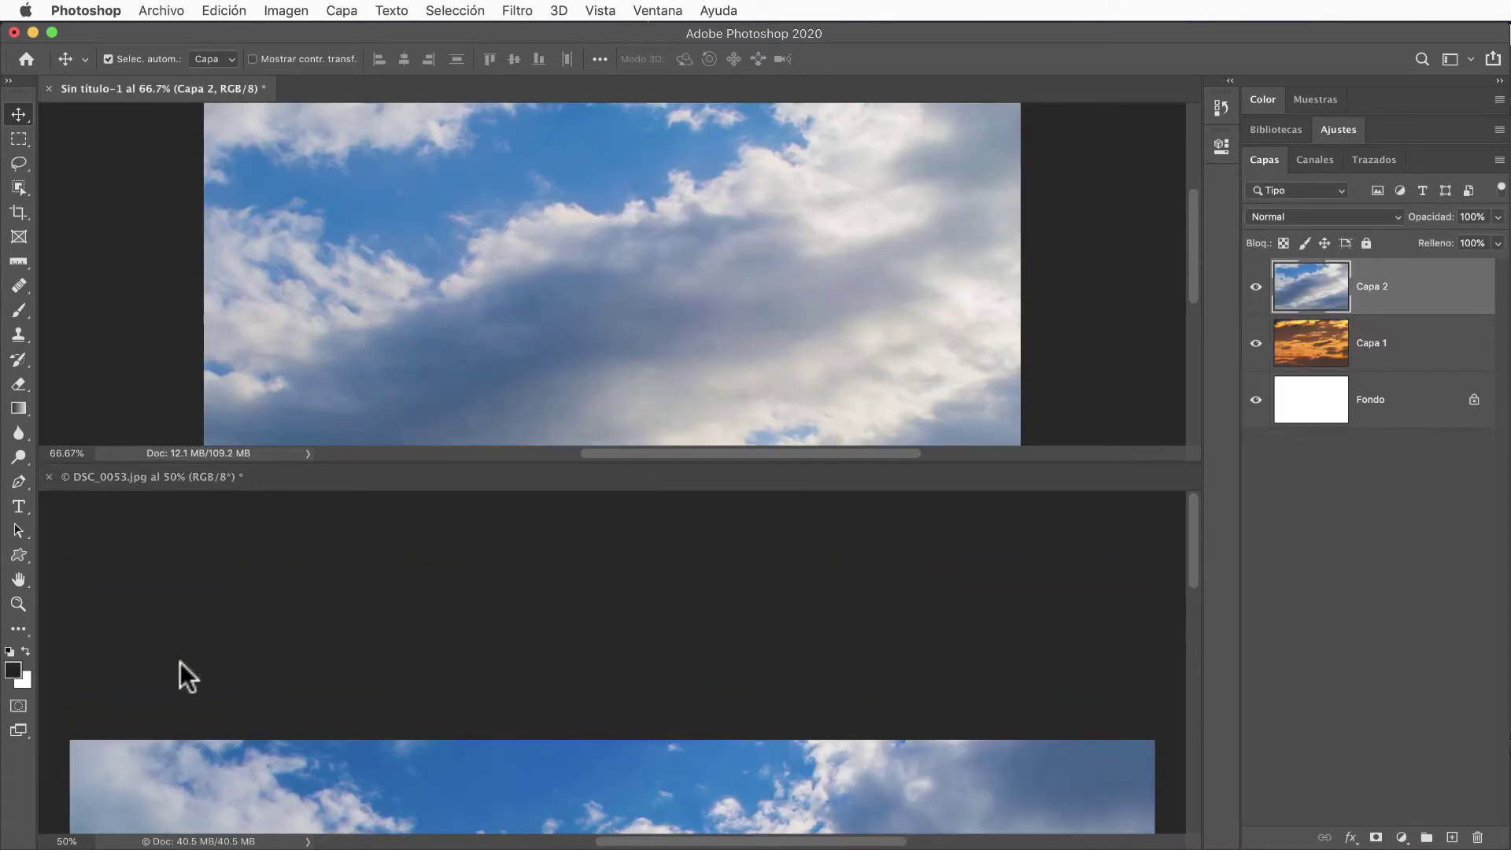
- Close DSC_0053.jpg, discarding its changes with No guardar
click(50, 476)
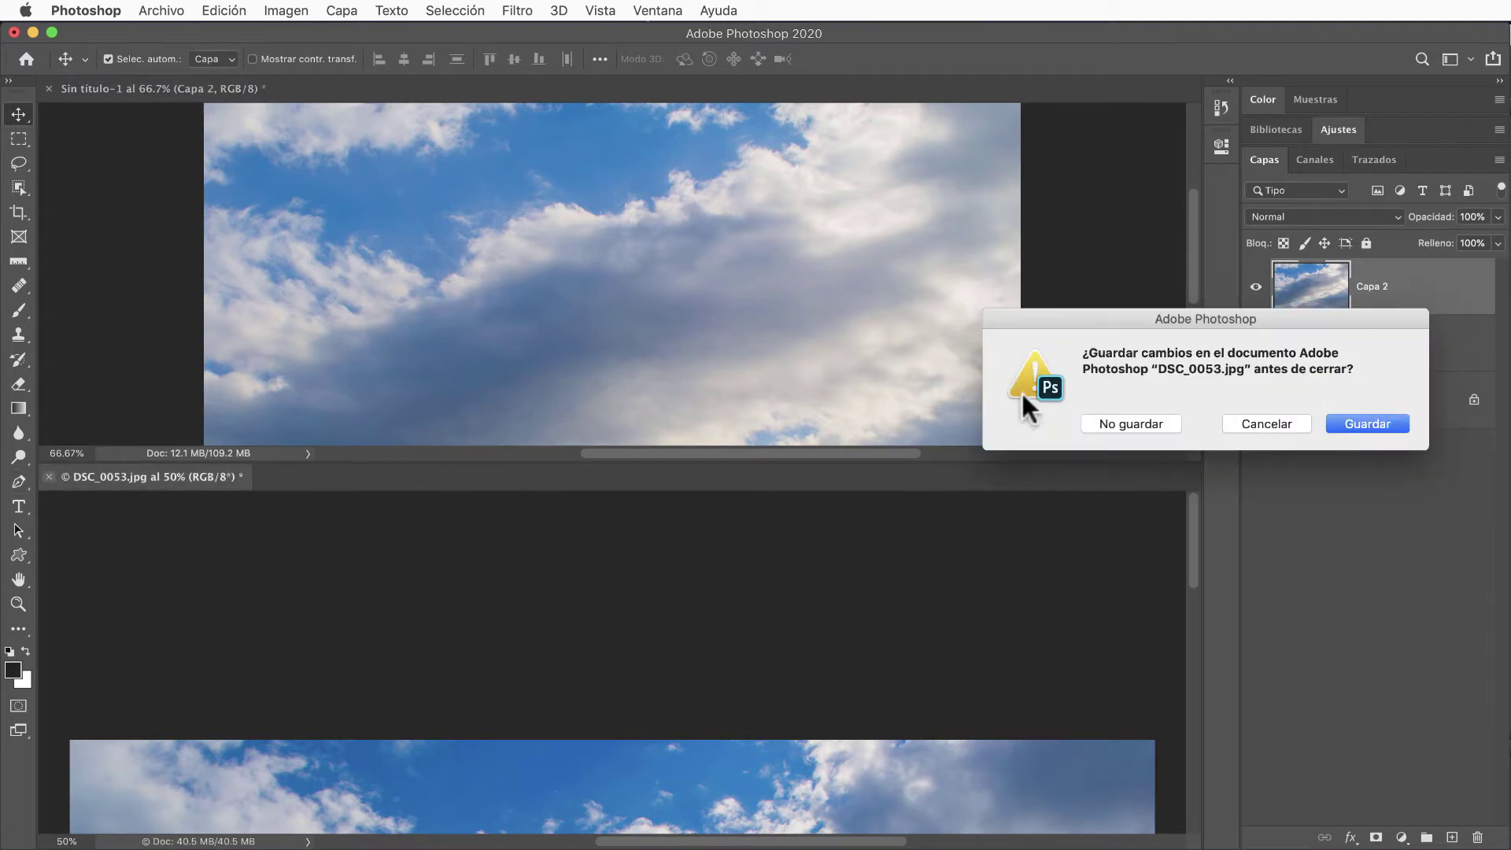
click(1134, 421)
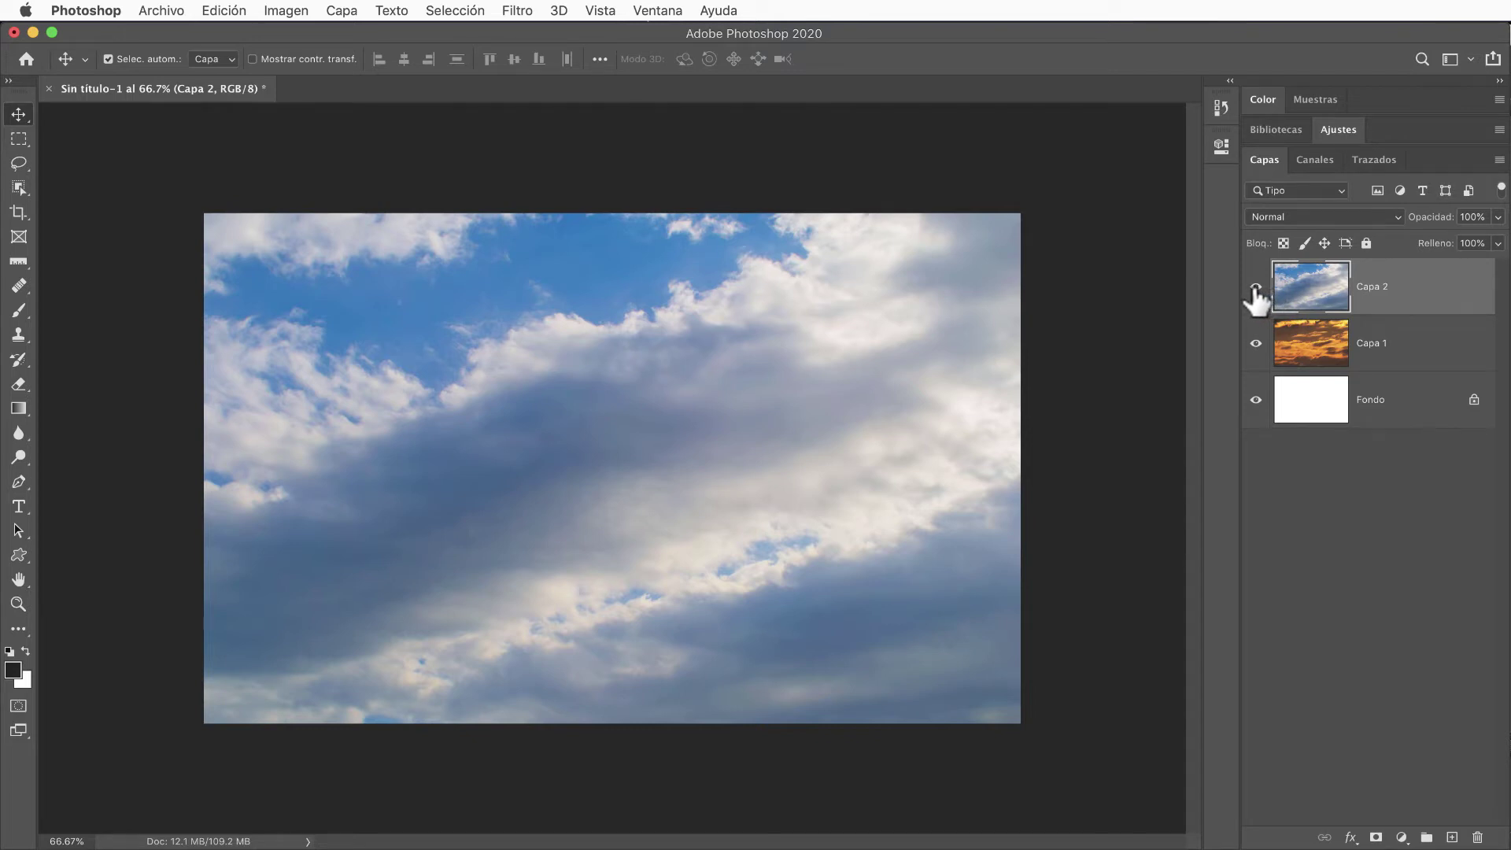
click(1256, 288)
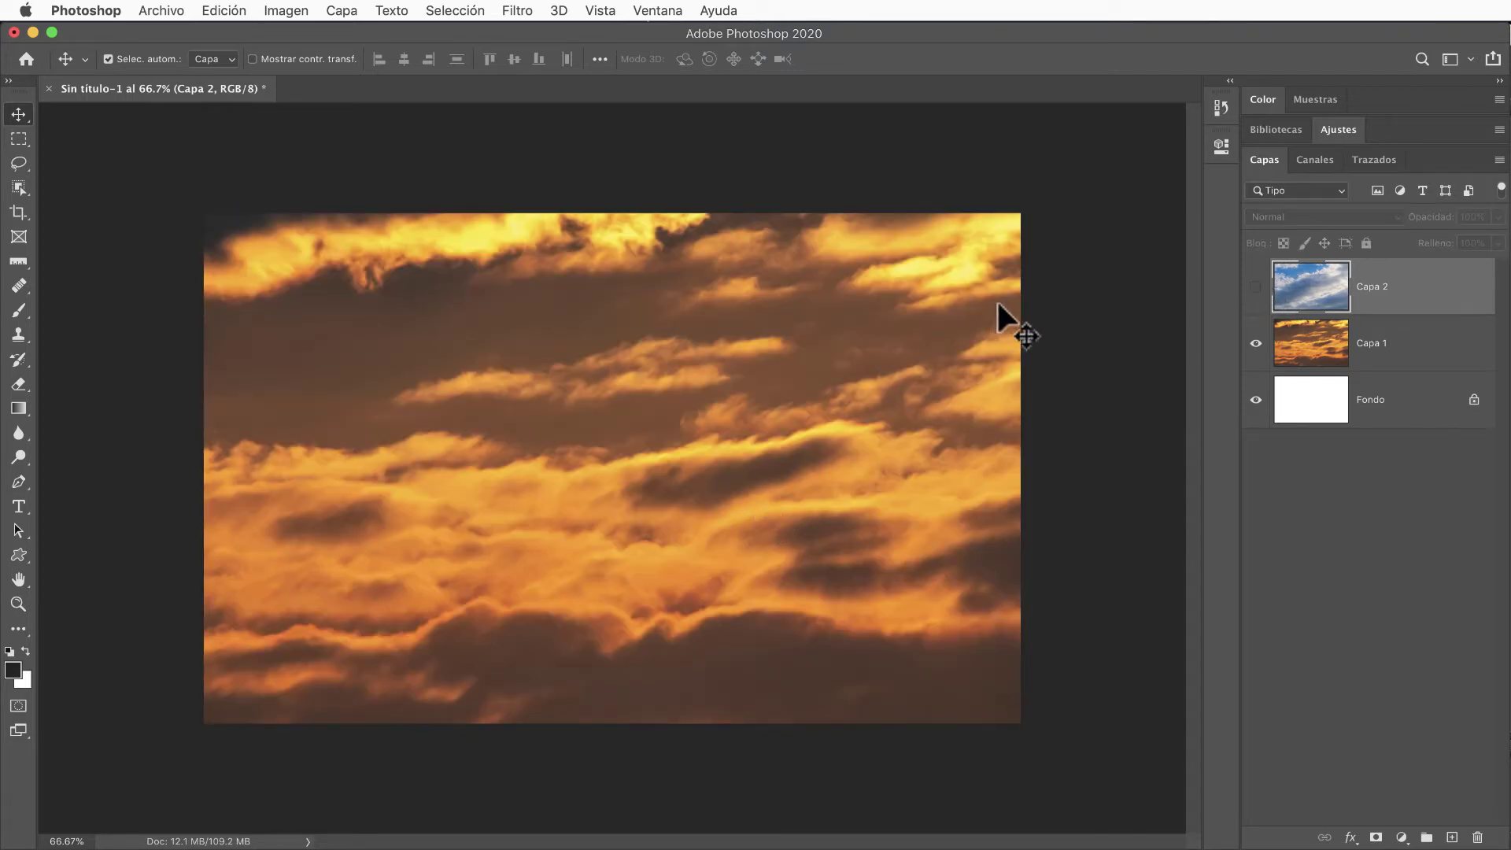
click(1256, 344)
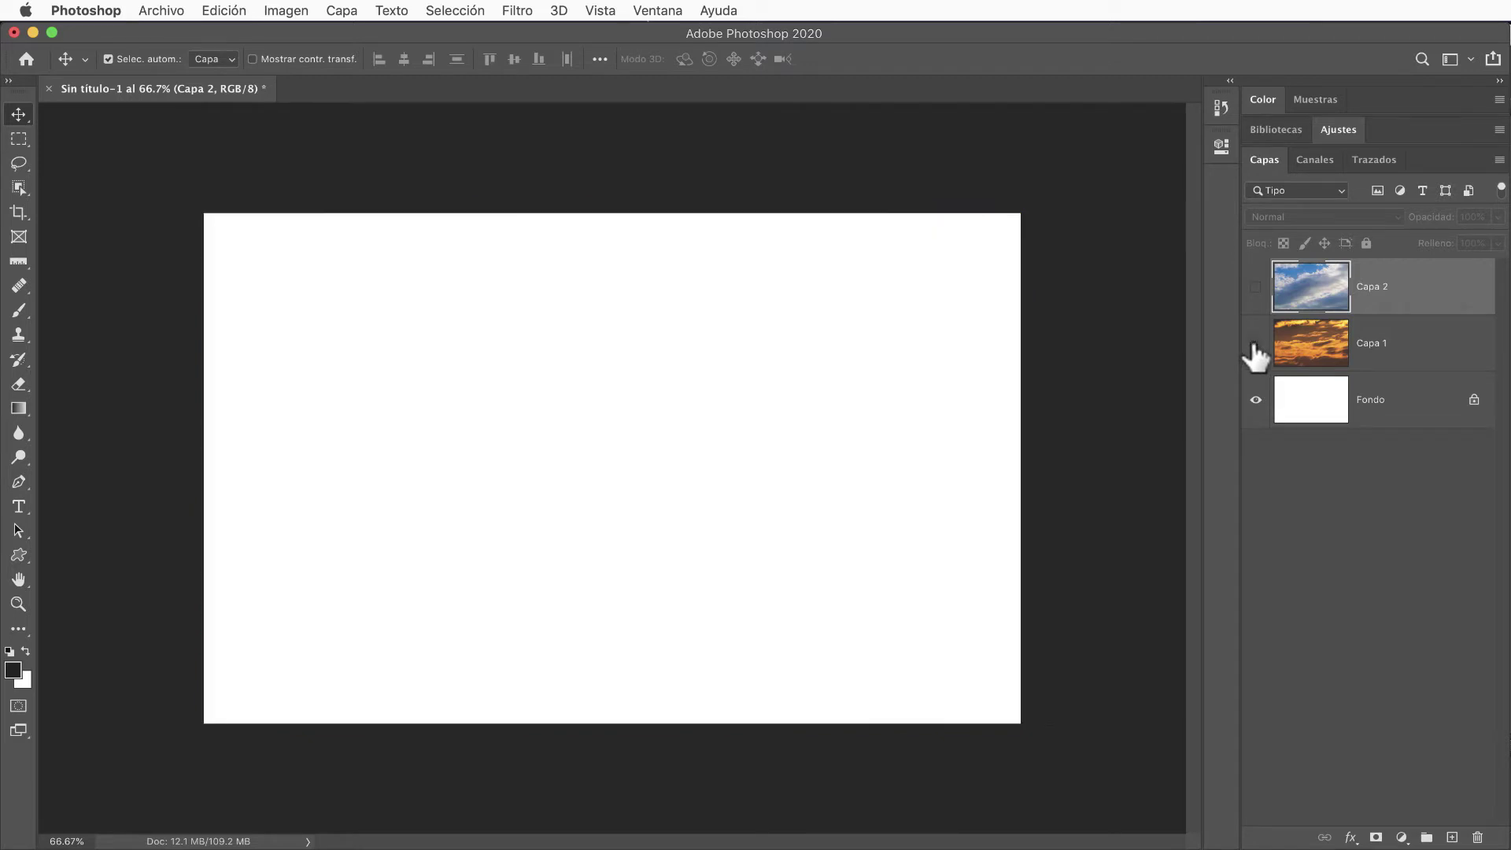
click(1257, 344)
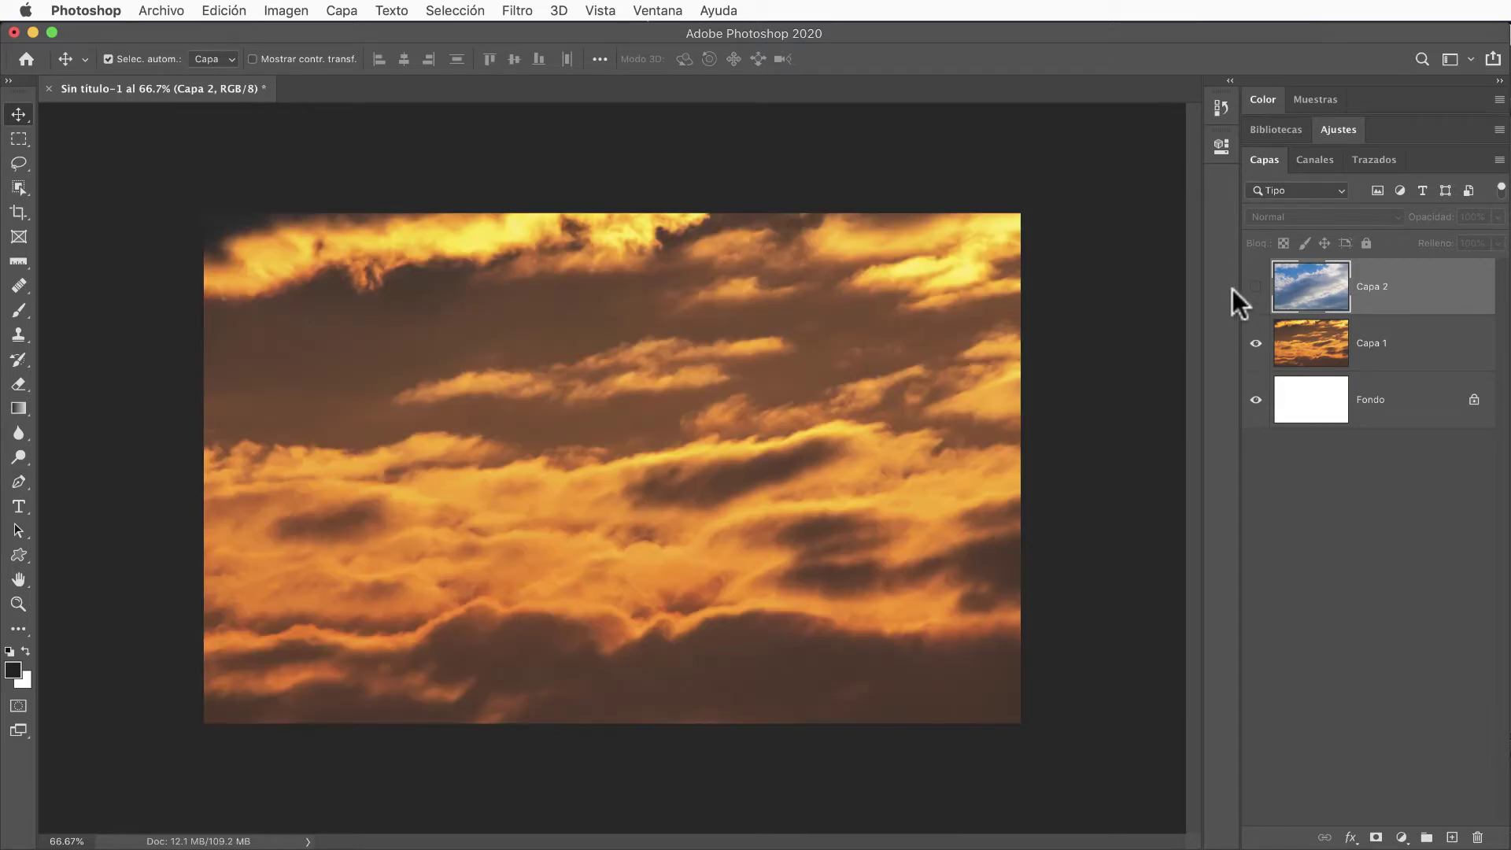
click(1257, 286)
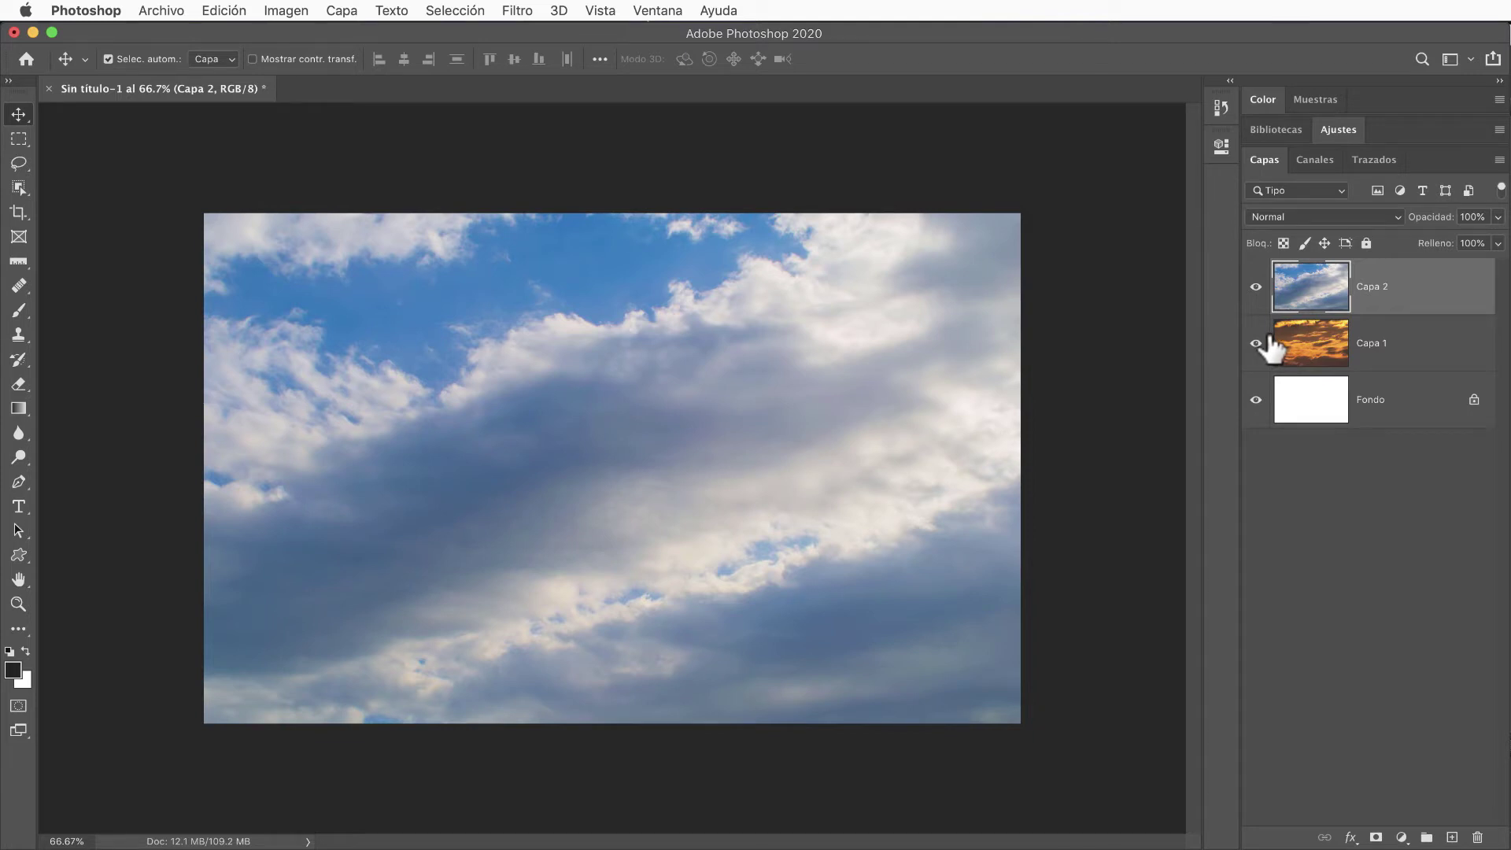
- Rename Capa 2 to Dia and Capa 1 to Tarde in the Layers panel
double_click(1373, 288)
text(D)
text(ia)
key(Return)
double_click(1370, 343)
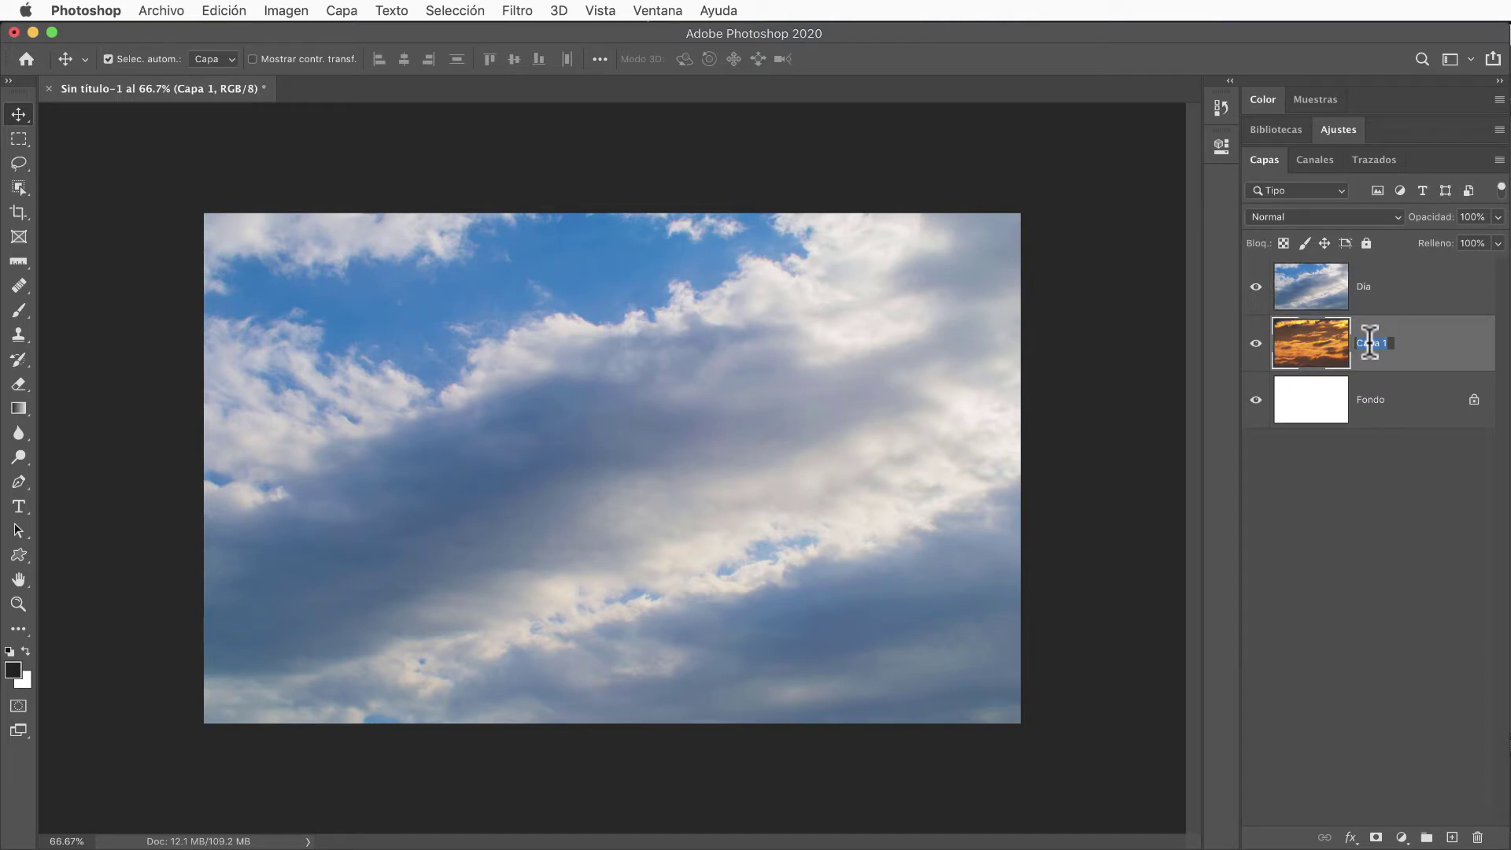
text(Tarde)
click(1313, 408)
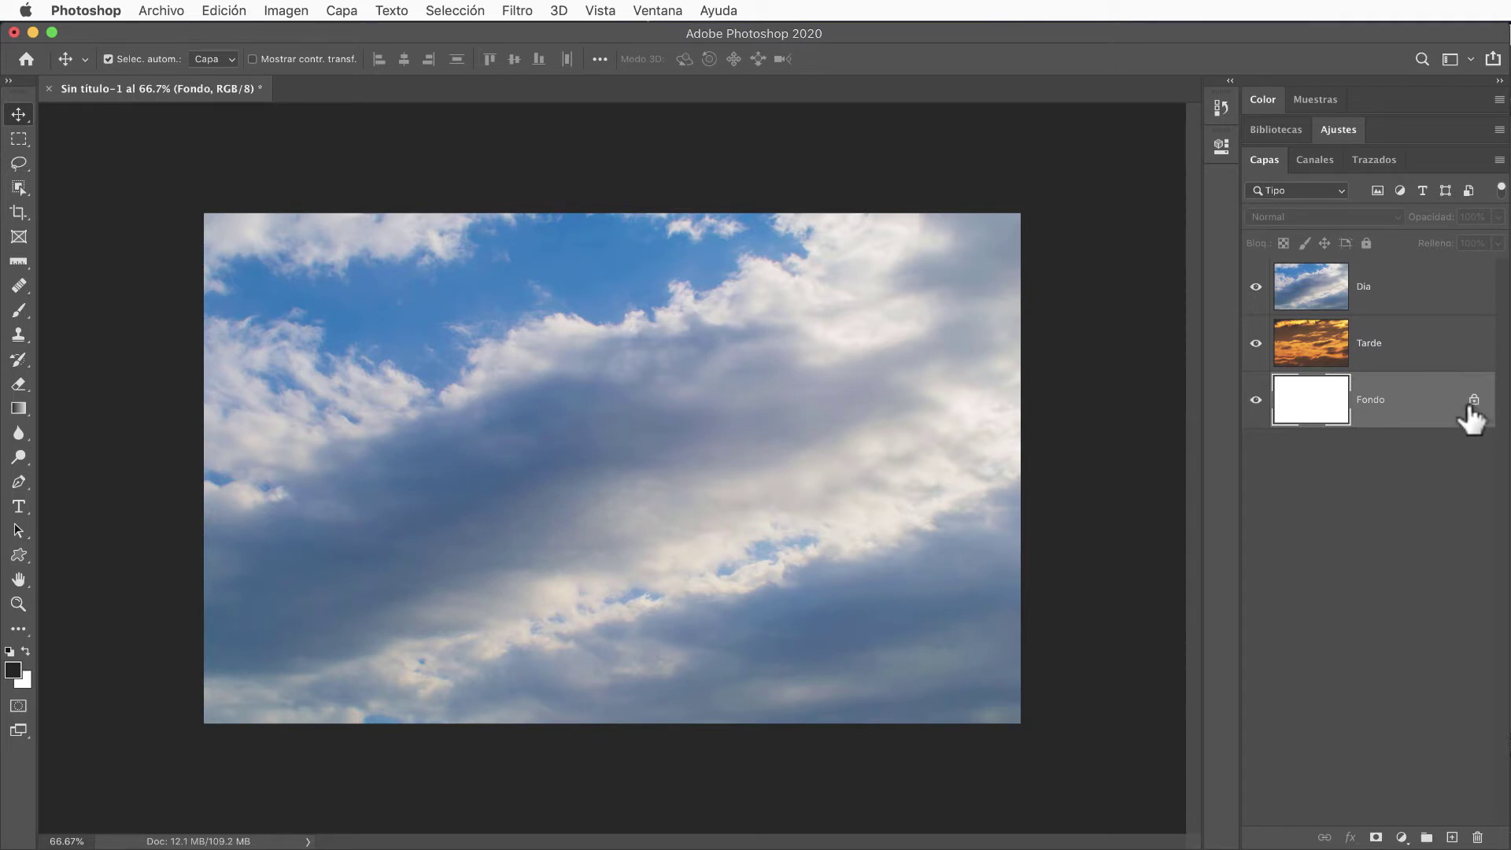
- Hide the Dia and Tarde layers and unlock Fondo into the editable Capa 0
click(1256, 288)
click(1256, 343)
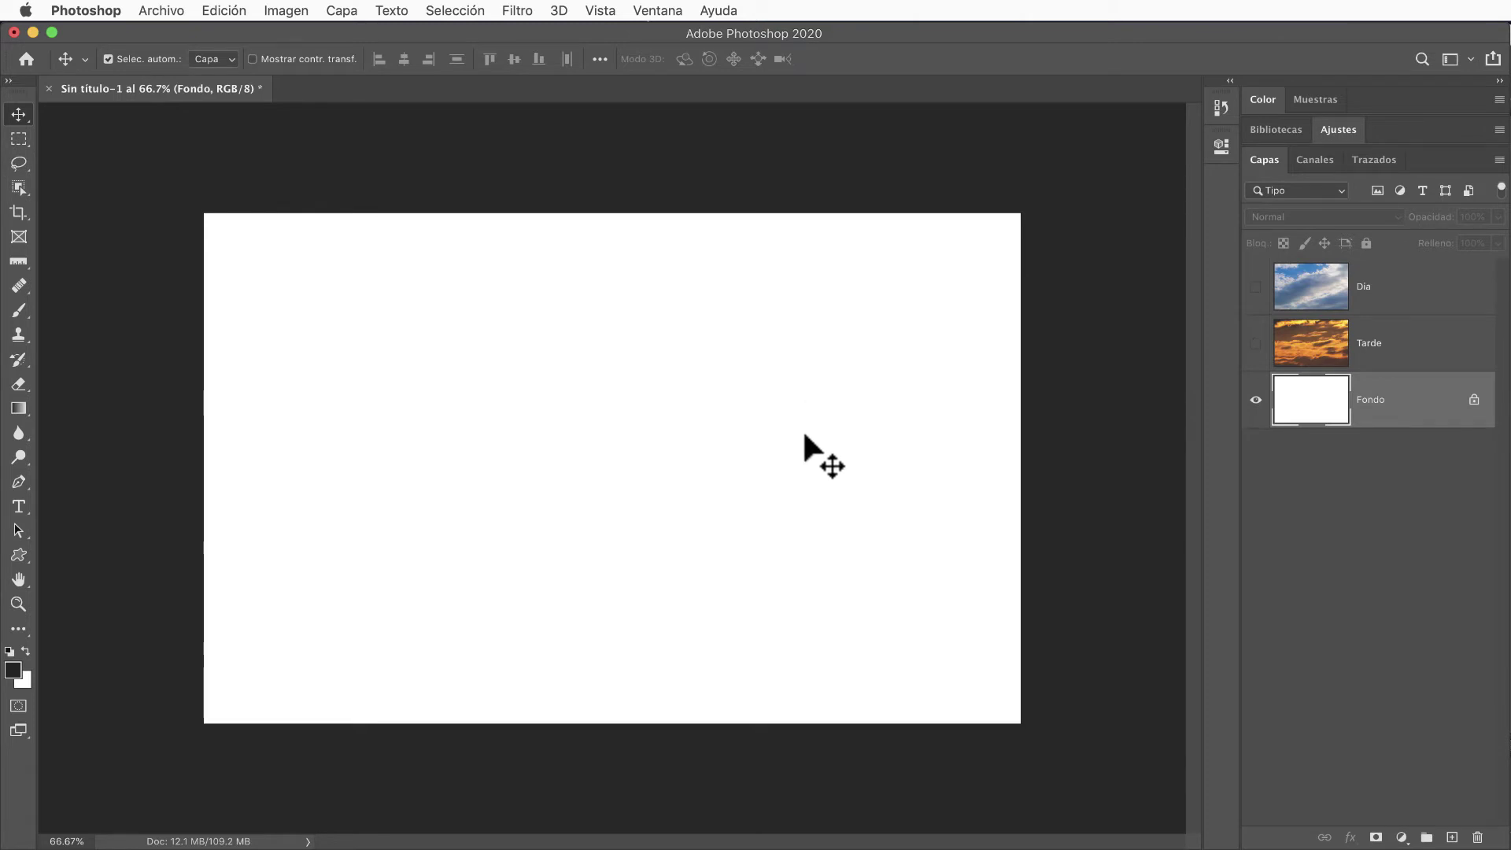
mouse_move(839, 451)
mouse_down()
mouse_move(808, 325)
mouse_move(587, 330)
mouse_up()
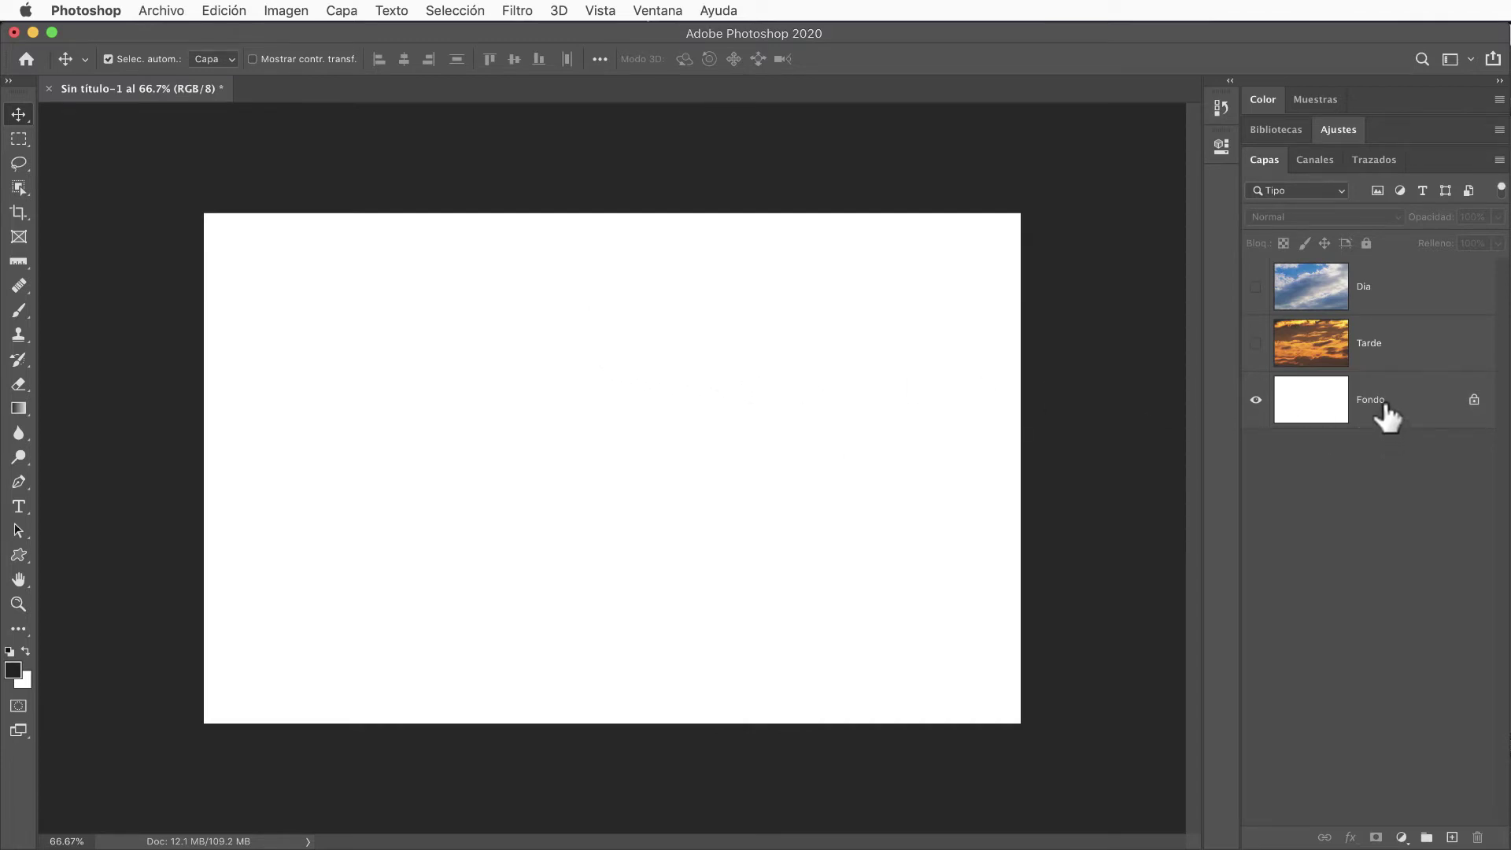
mouse_move(1383, 409)
mouse_down()
mouse_move(1337, 286)
mouse_move(1389, 337)
mouse_move(1389, 417)
mouse_move(1325, 291)
mouse_move(1349, 413)
mouse_up()
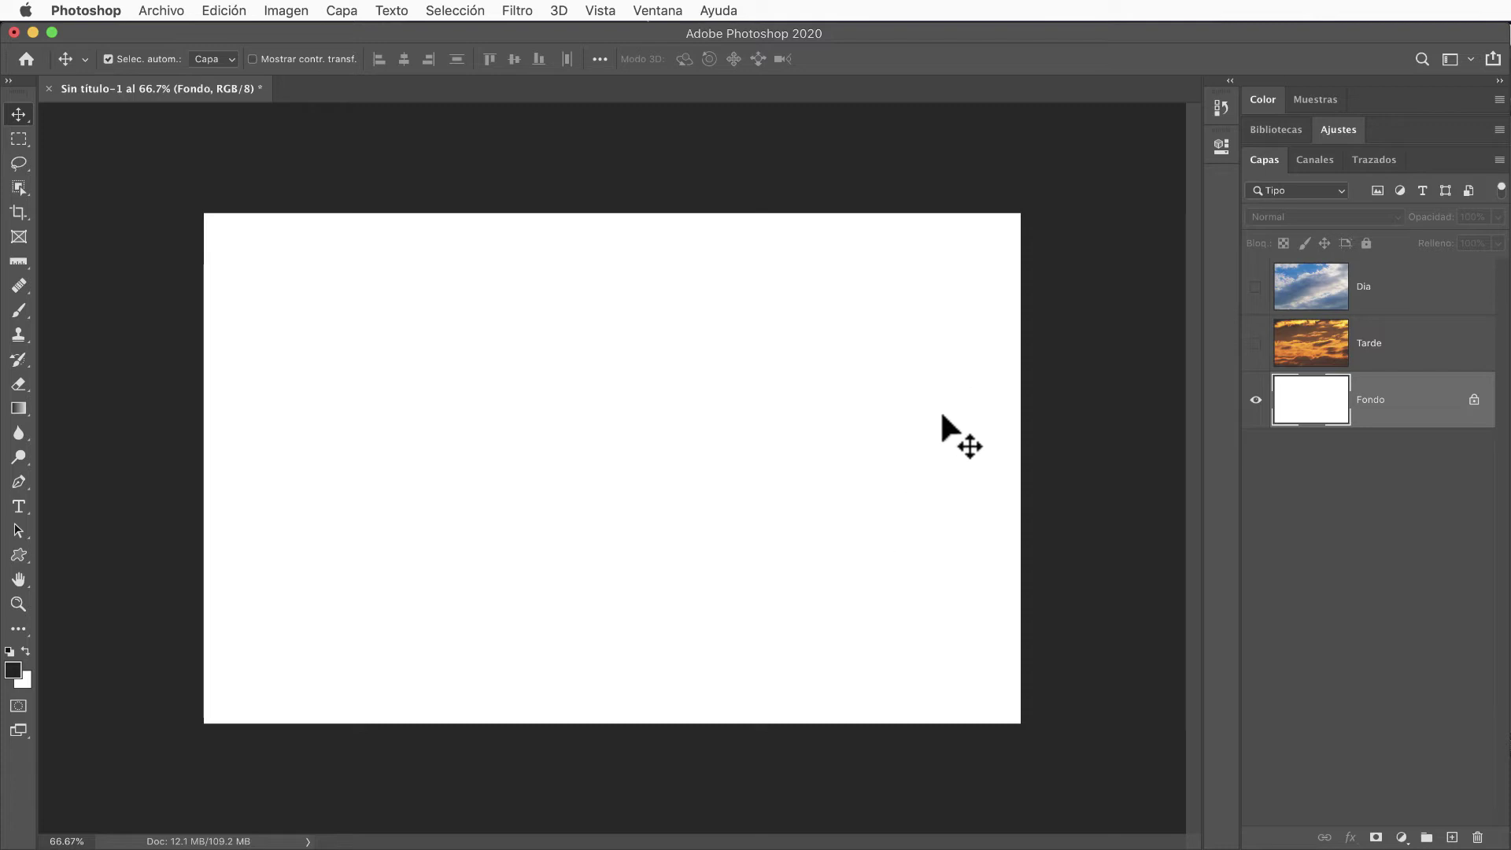
click(1475, 401)
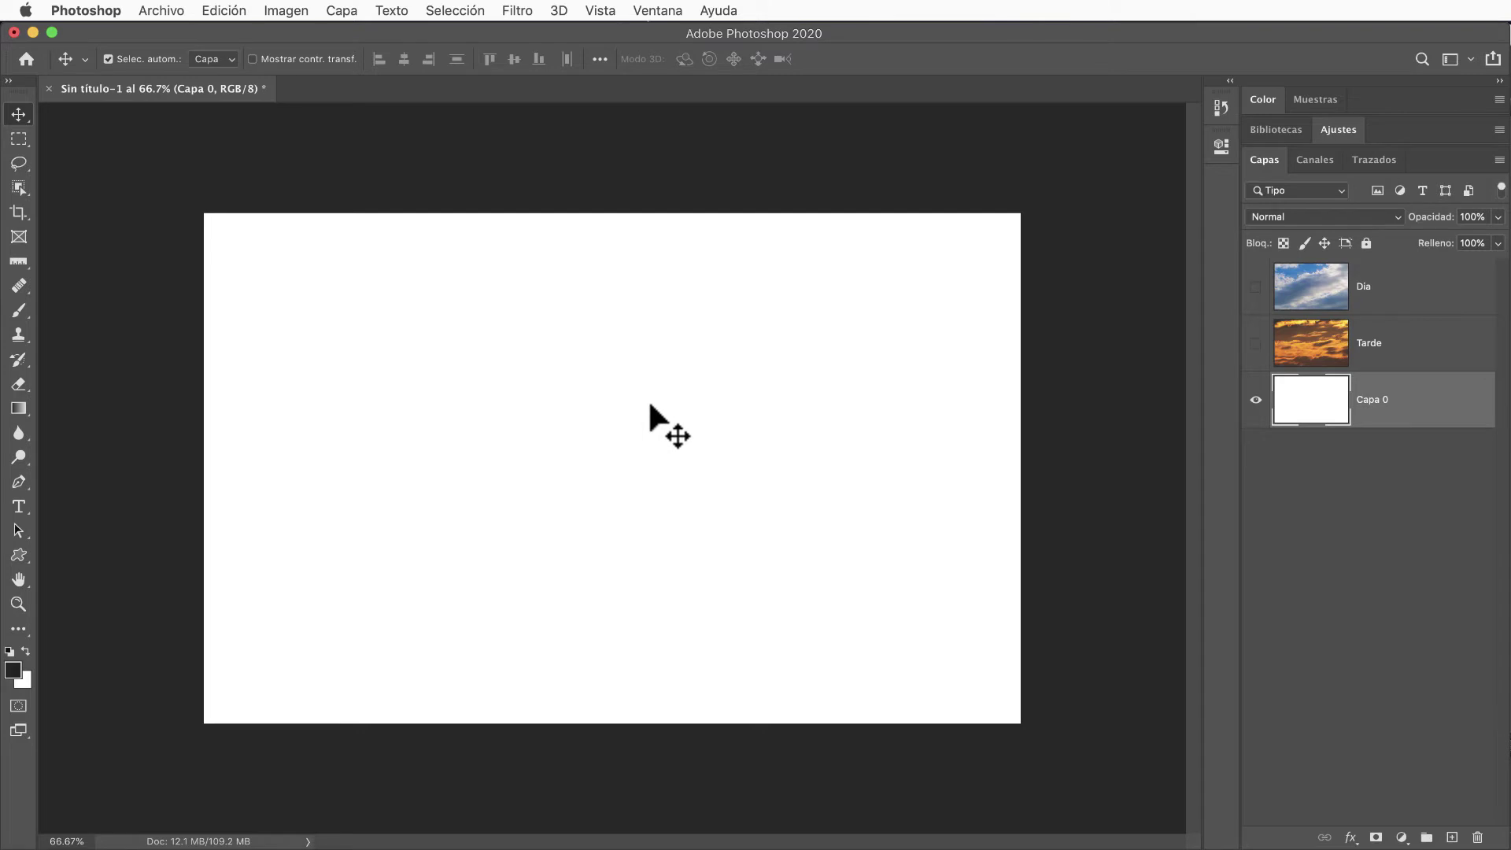
mouse_move(650, 405)
mouse_down()
mouse_move(473, 414)
mouse_move(790, 412)
mouse_move(654, 411)
mouse_up()
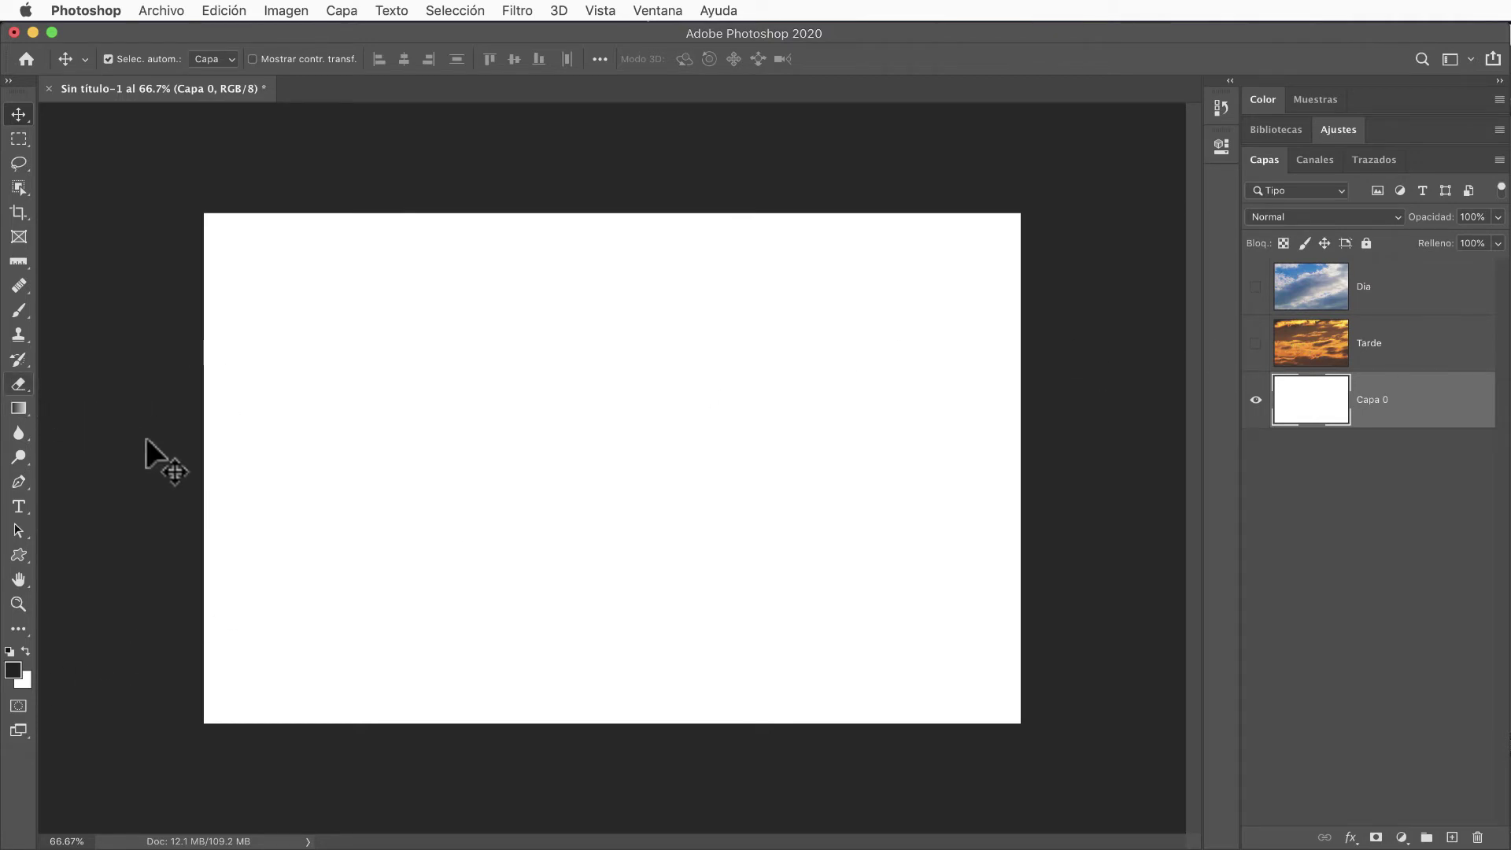
- Erase a thick zigzag through the white Capa 0 using a 156 px Eraser brush
key(e)
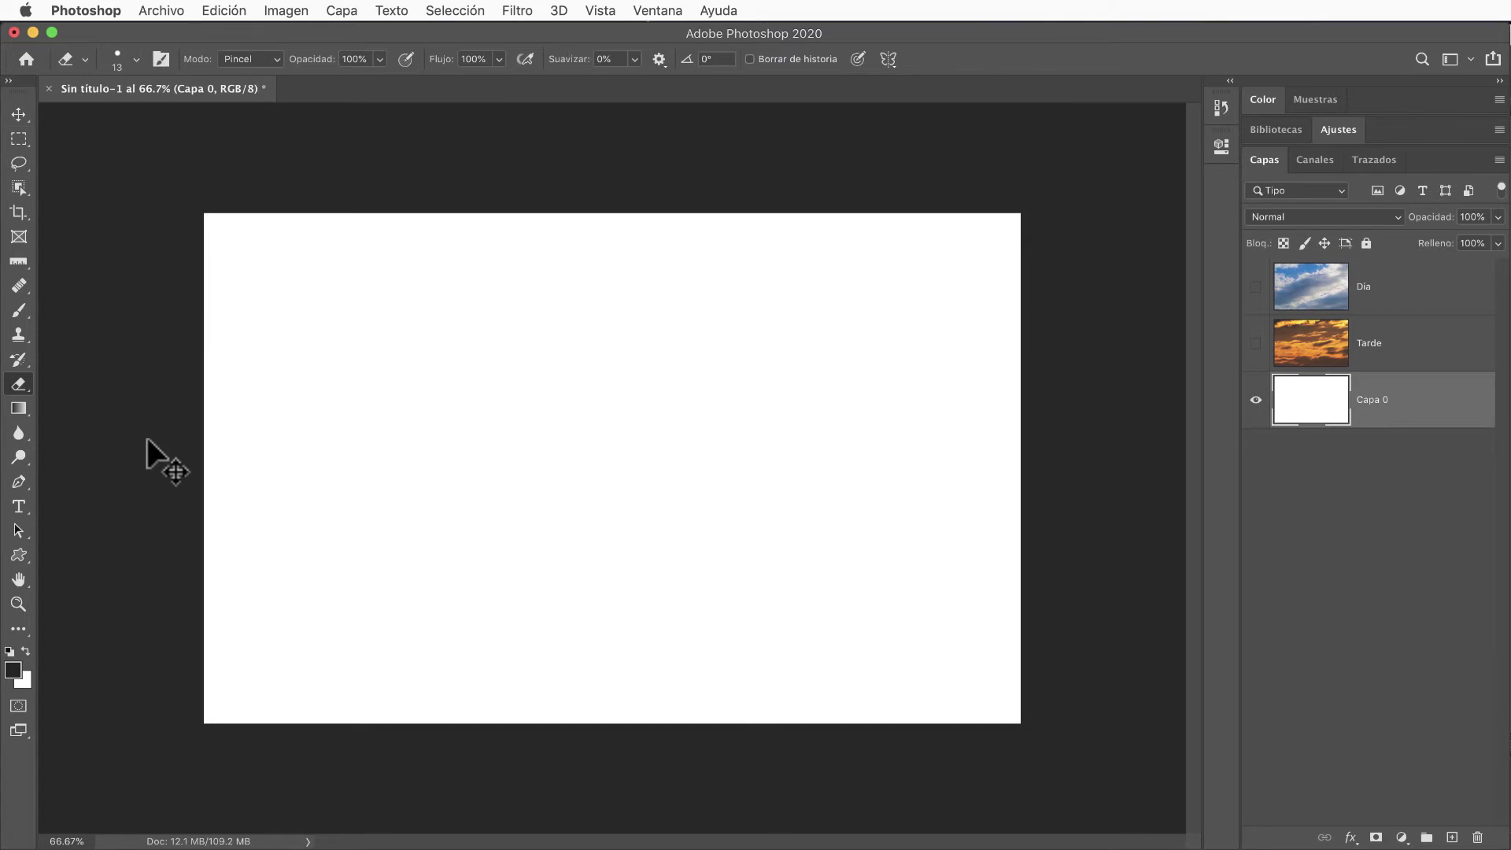
click(83, 58)
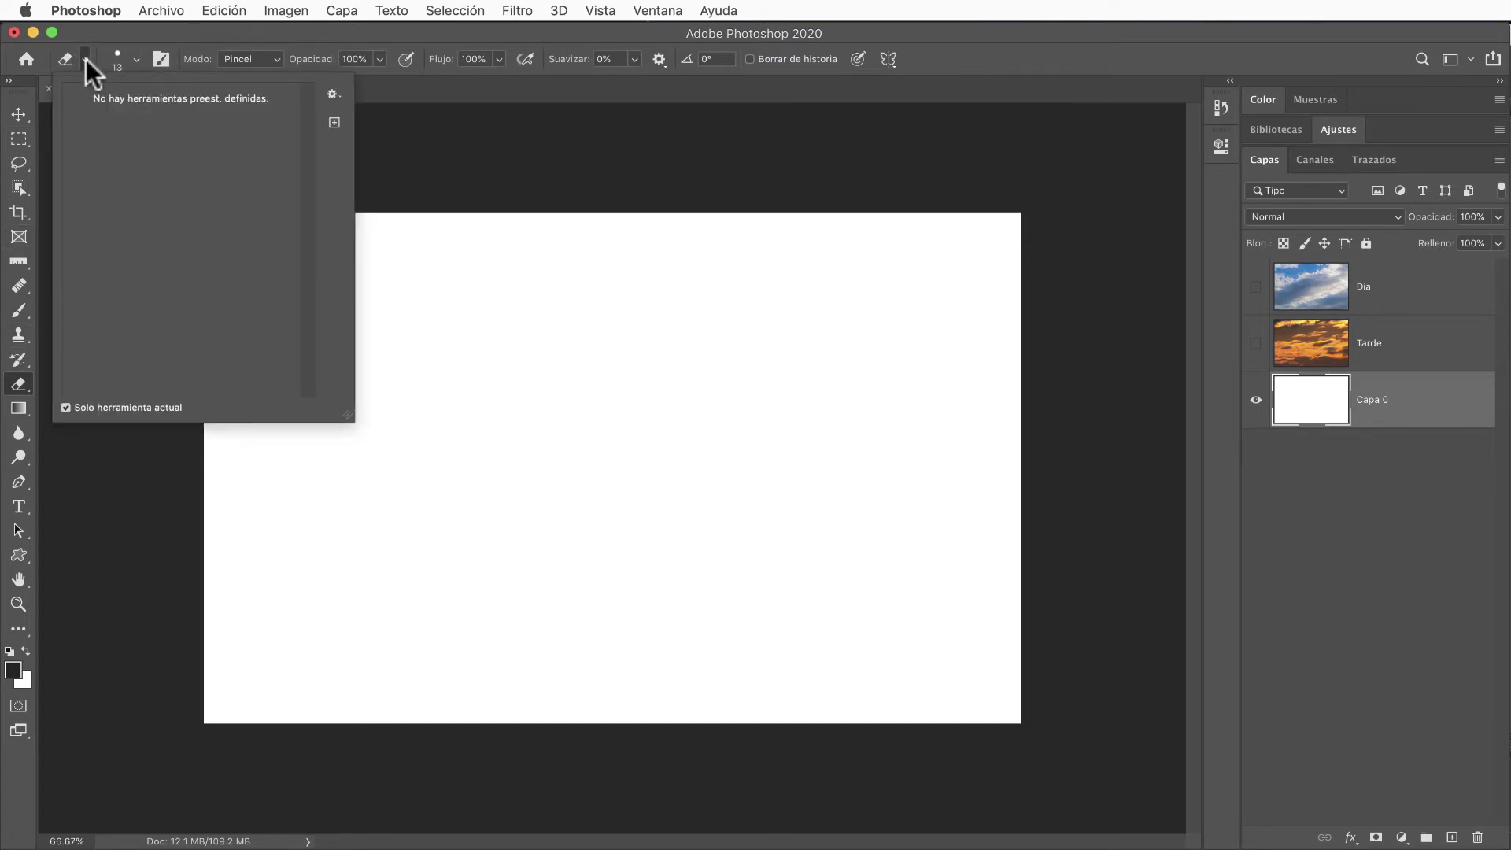
click(87, 60)
click(135, 59)
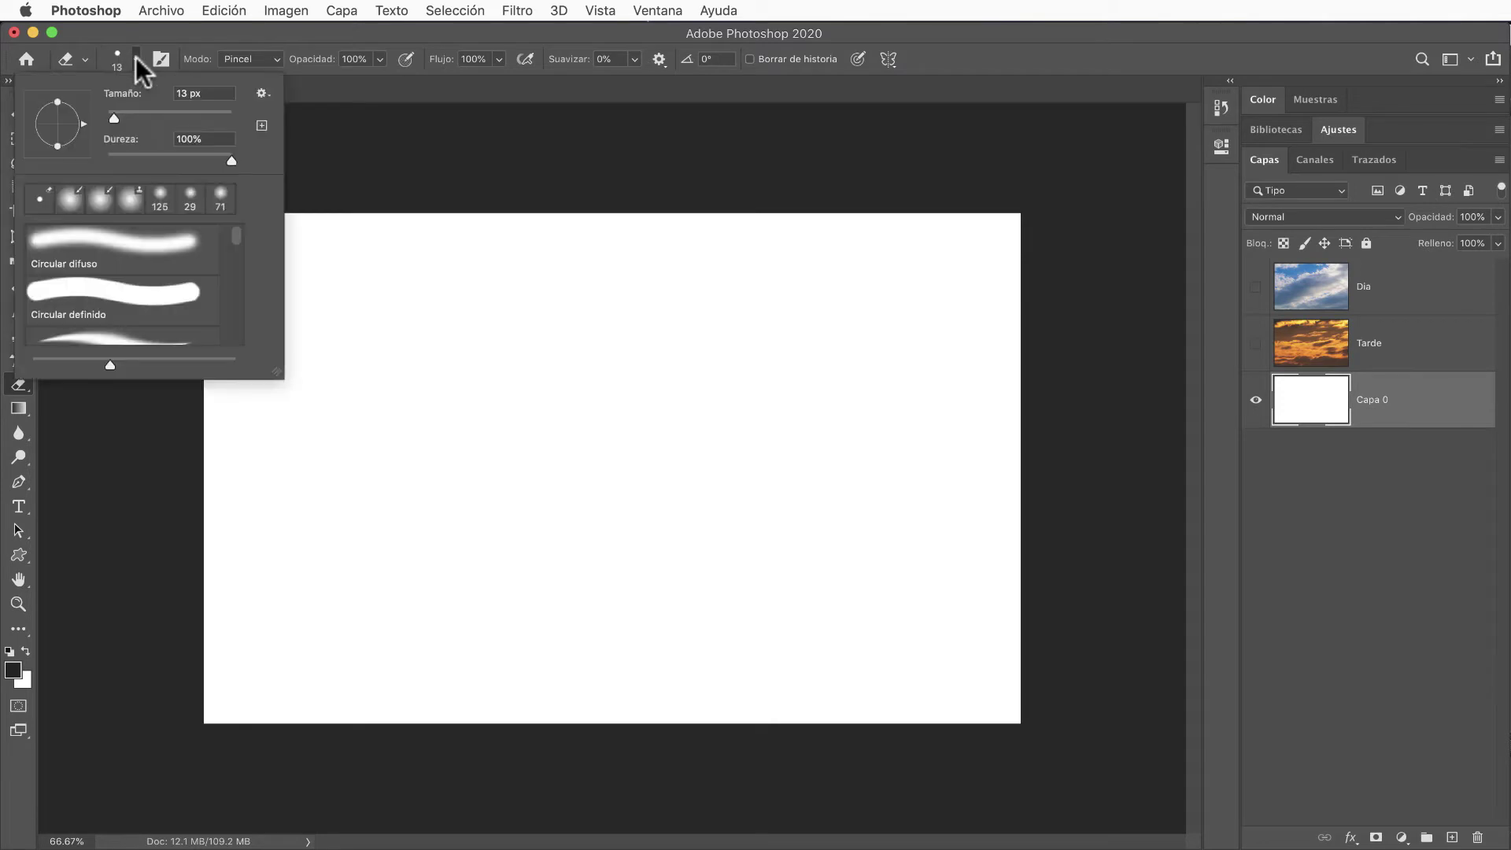
drag(111, 116, 168, 116)
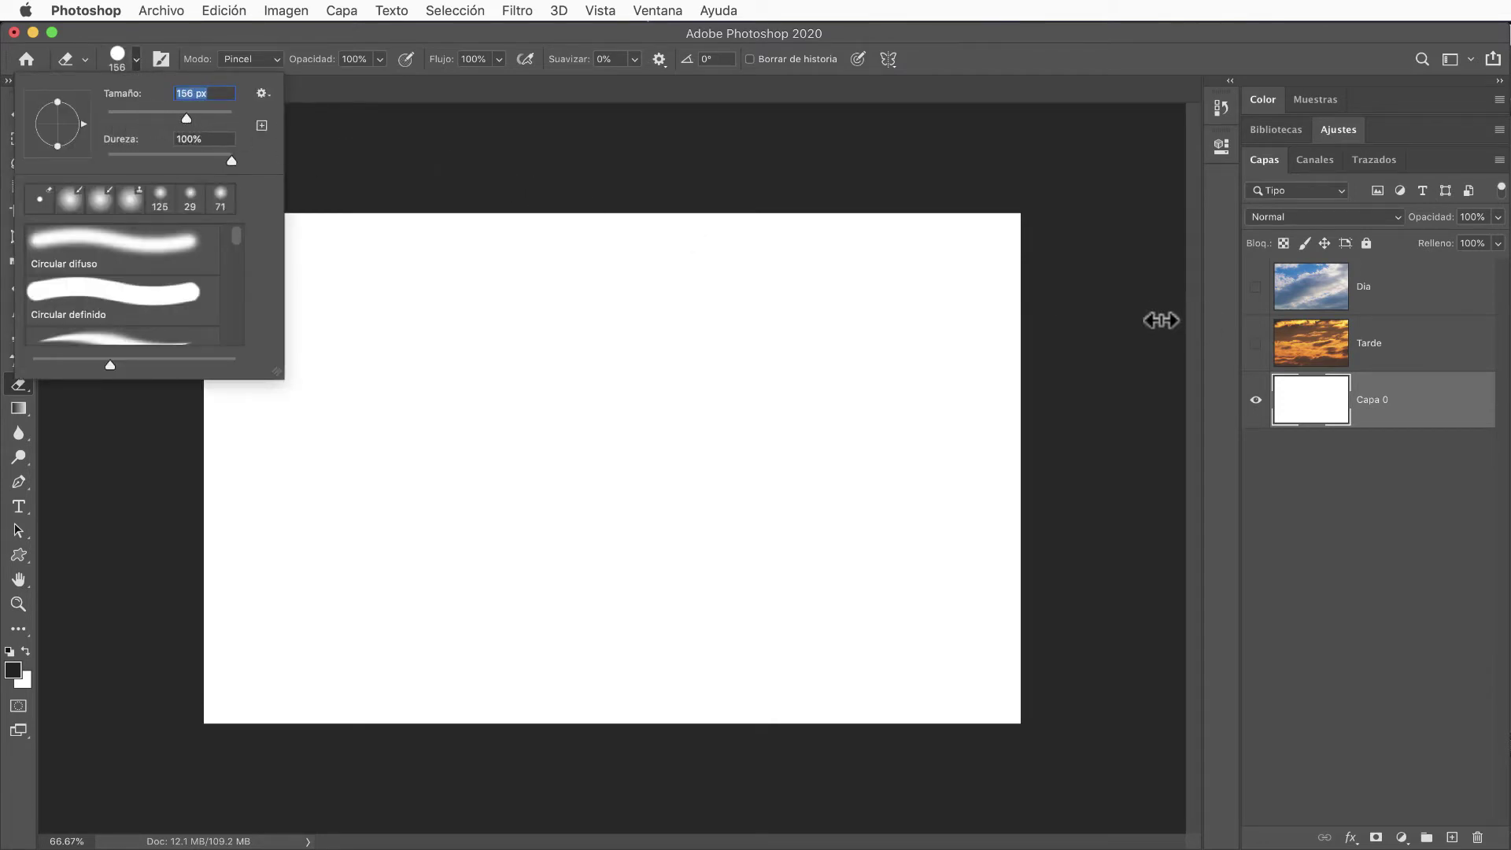
key(Return)
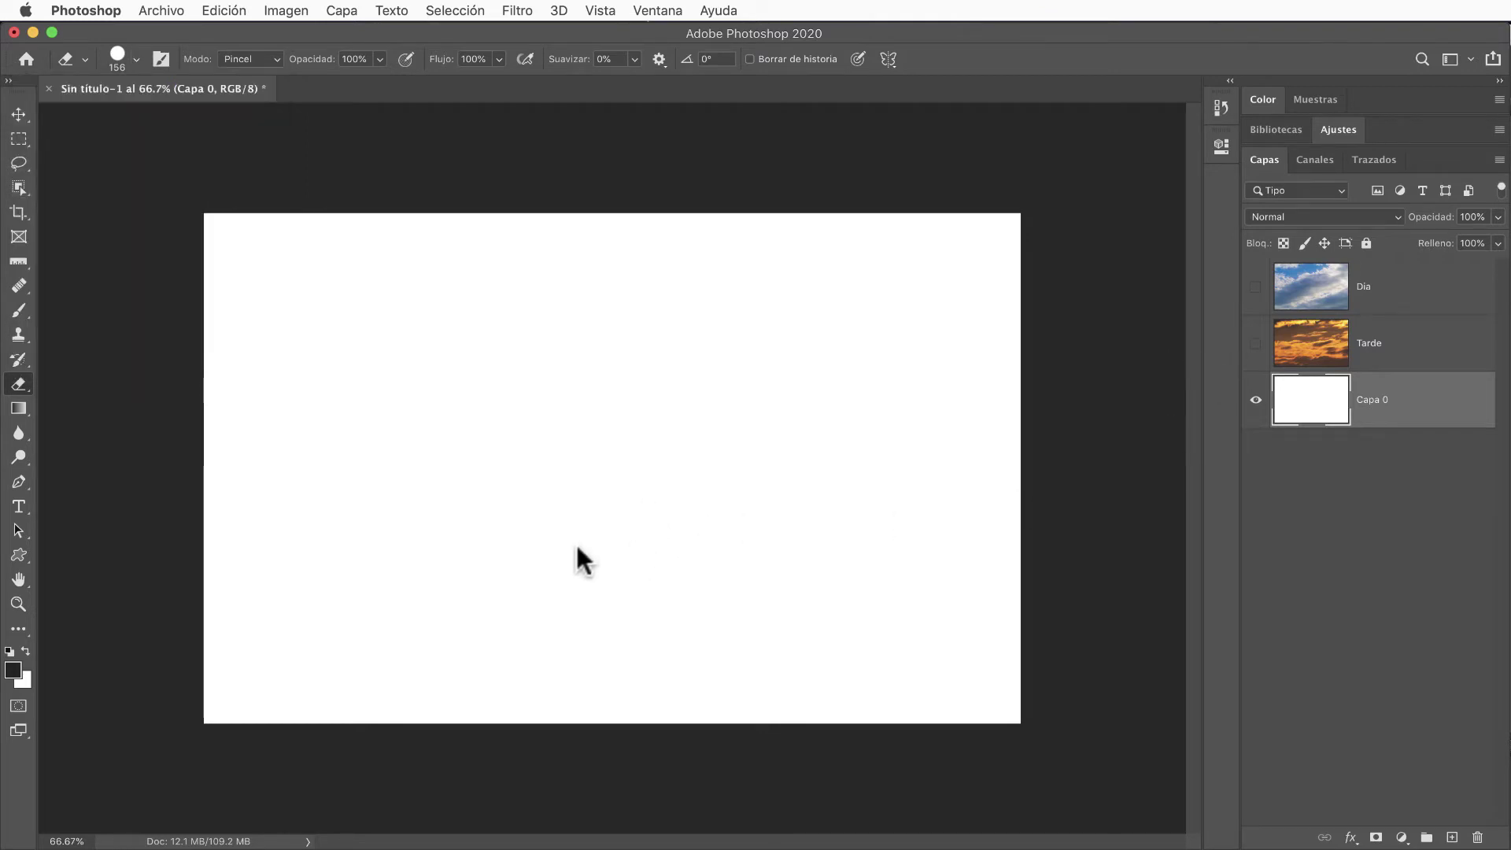
mouse_move(488, 544)
mouse_down()
mouse_move(638, 310)
mouse_move(699, 463)
mouse_move(857, 412)
mouse_move(751, 500)
mouse_move(435, 661)
mouse_move(351, 609)
mouse_move(379, 408)
mouse_up()
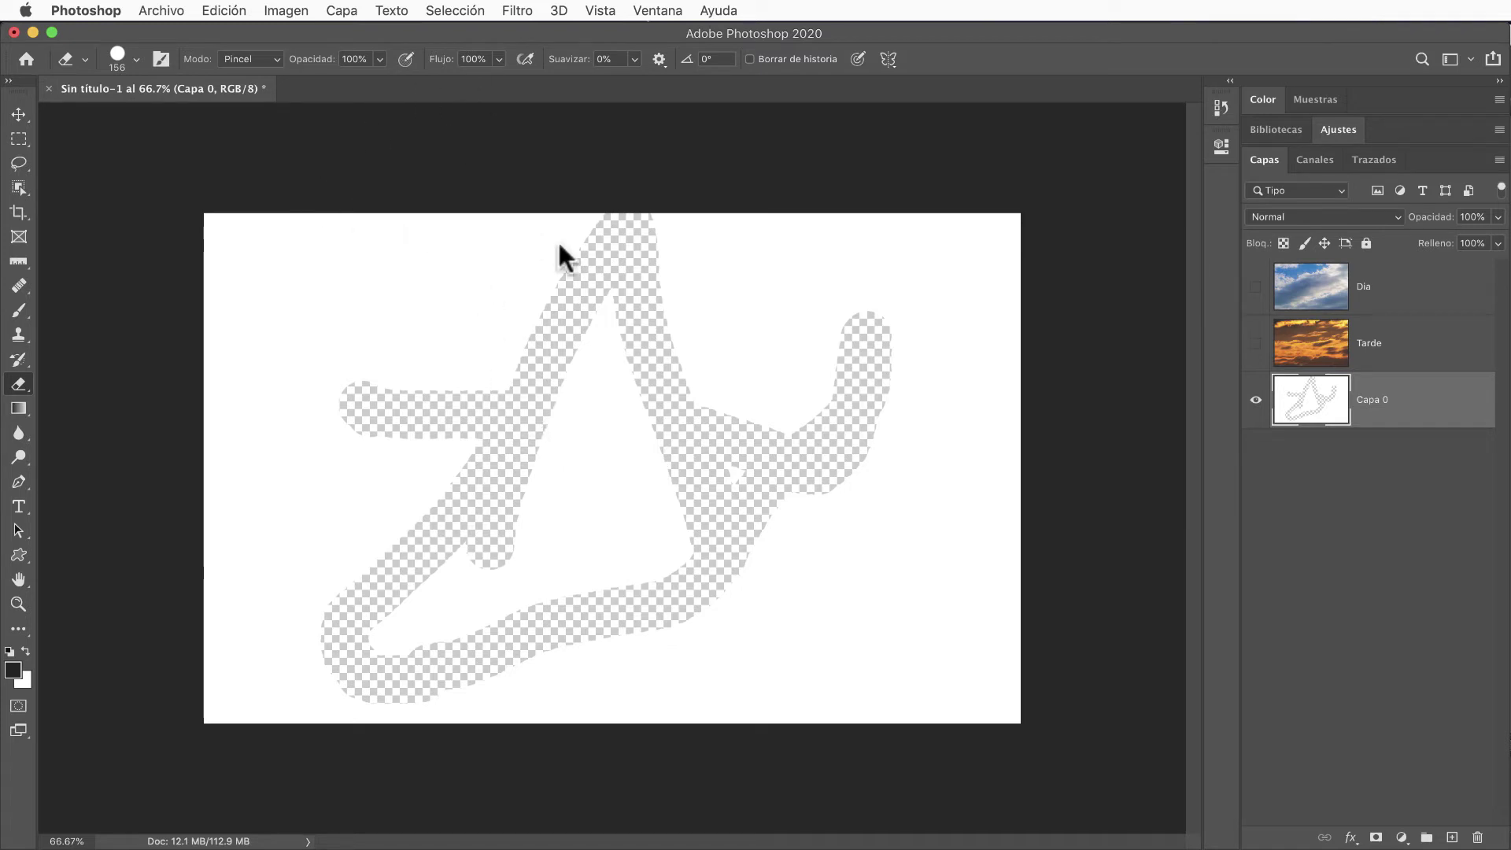
click(82, 9)
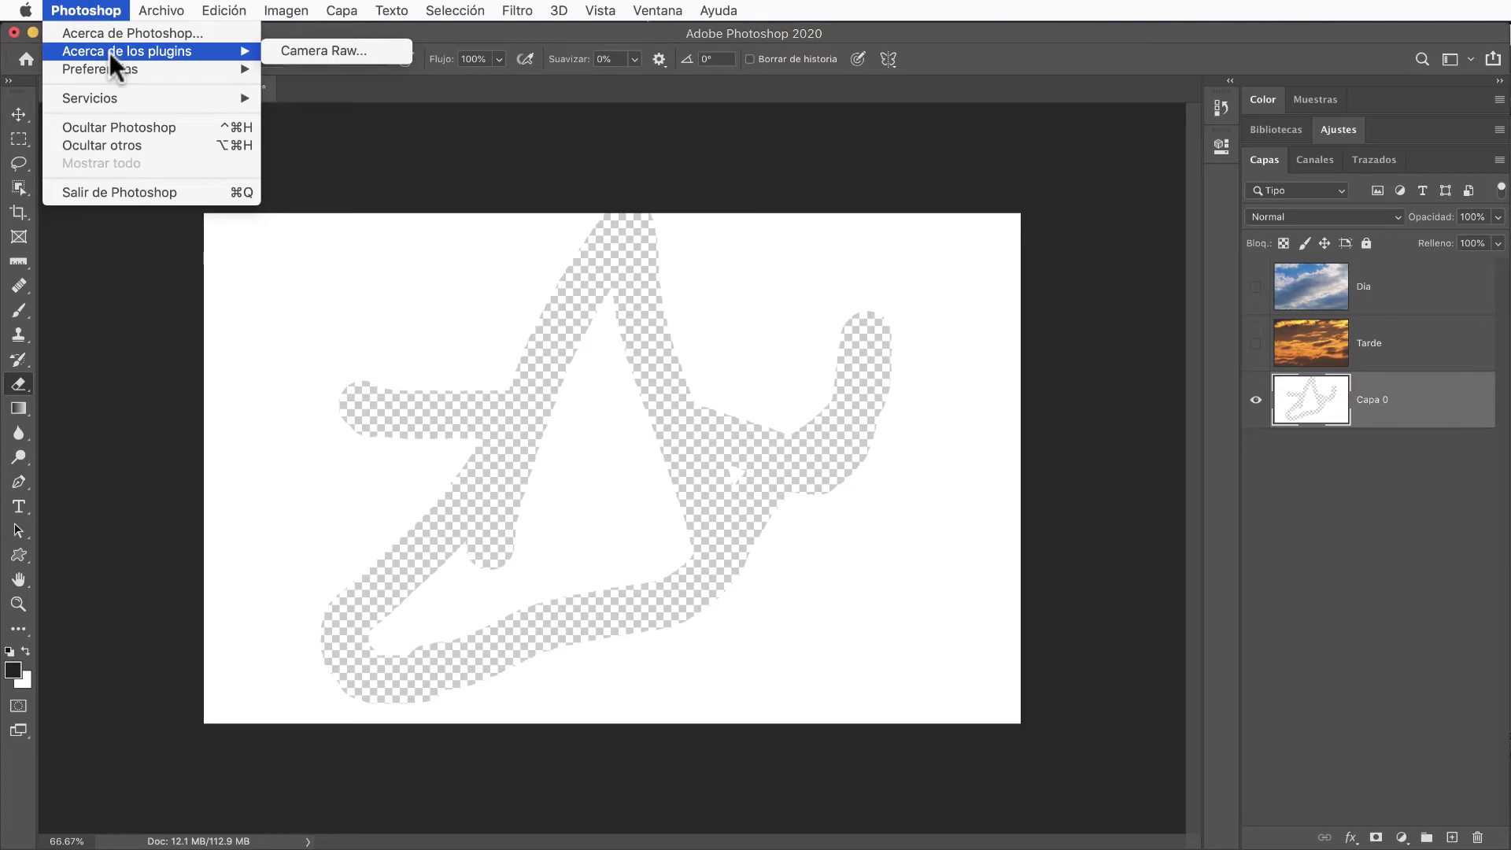
mouse_move(101, 69)
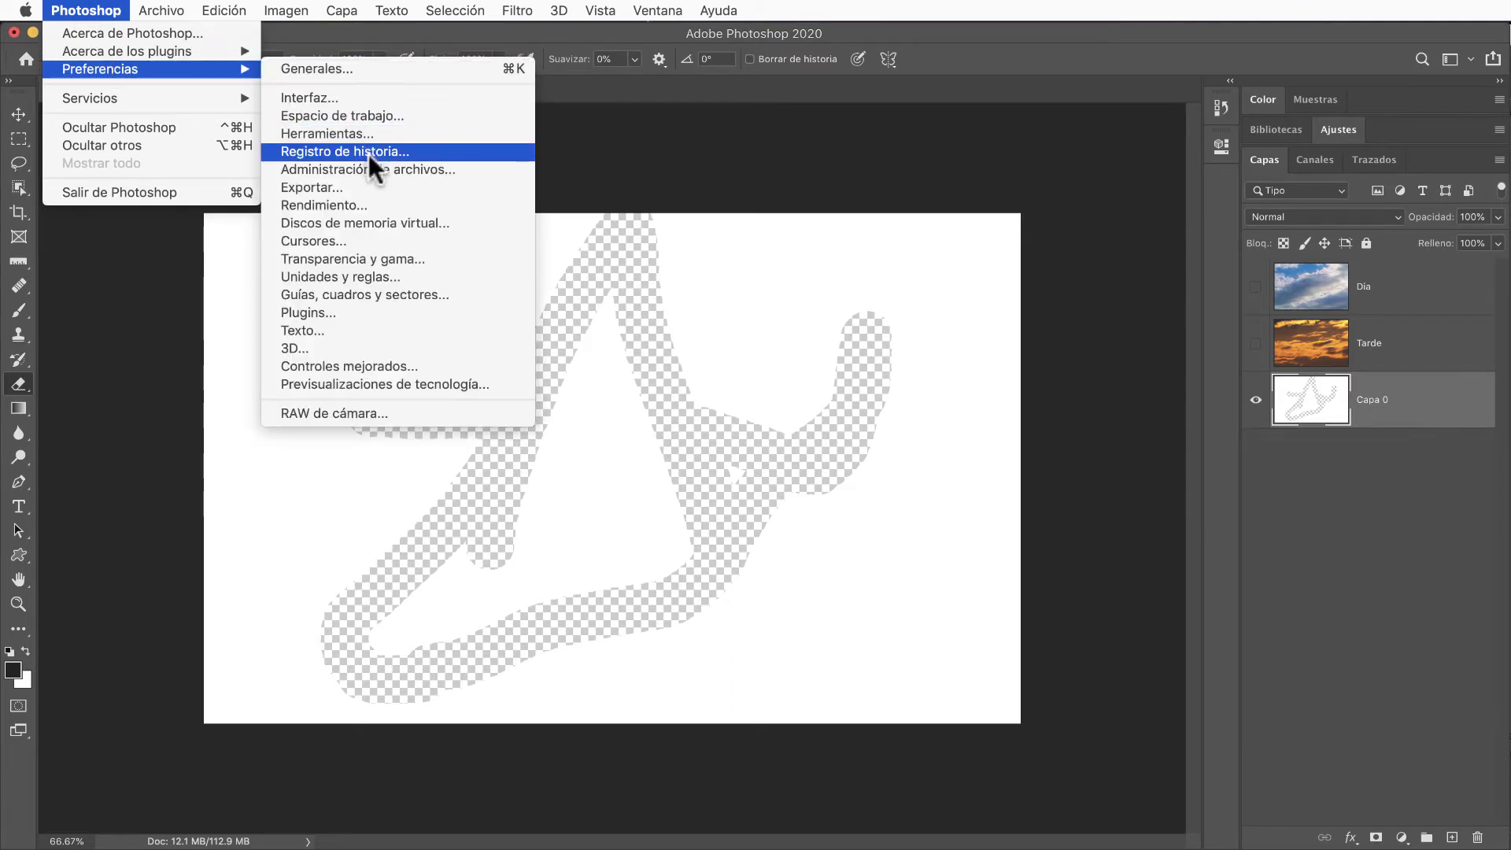
- Set the transparency grid to large, light checks after briefly trying Ninguno, and confirm
click(384, 249)
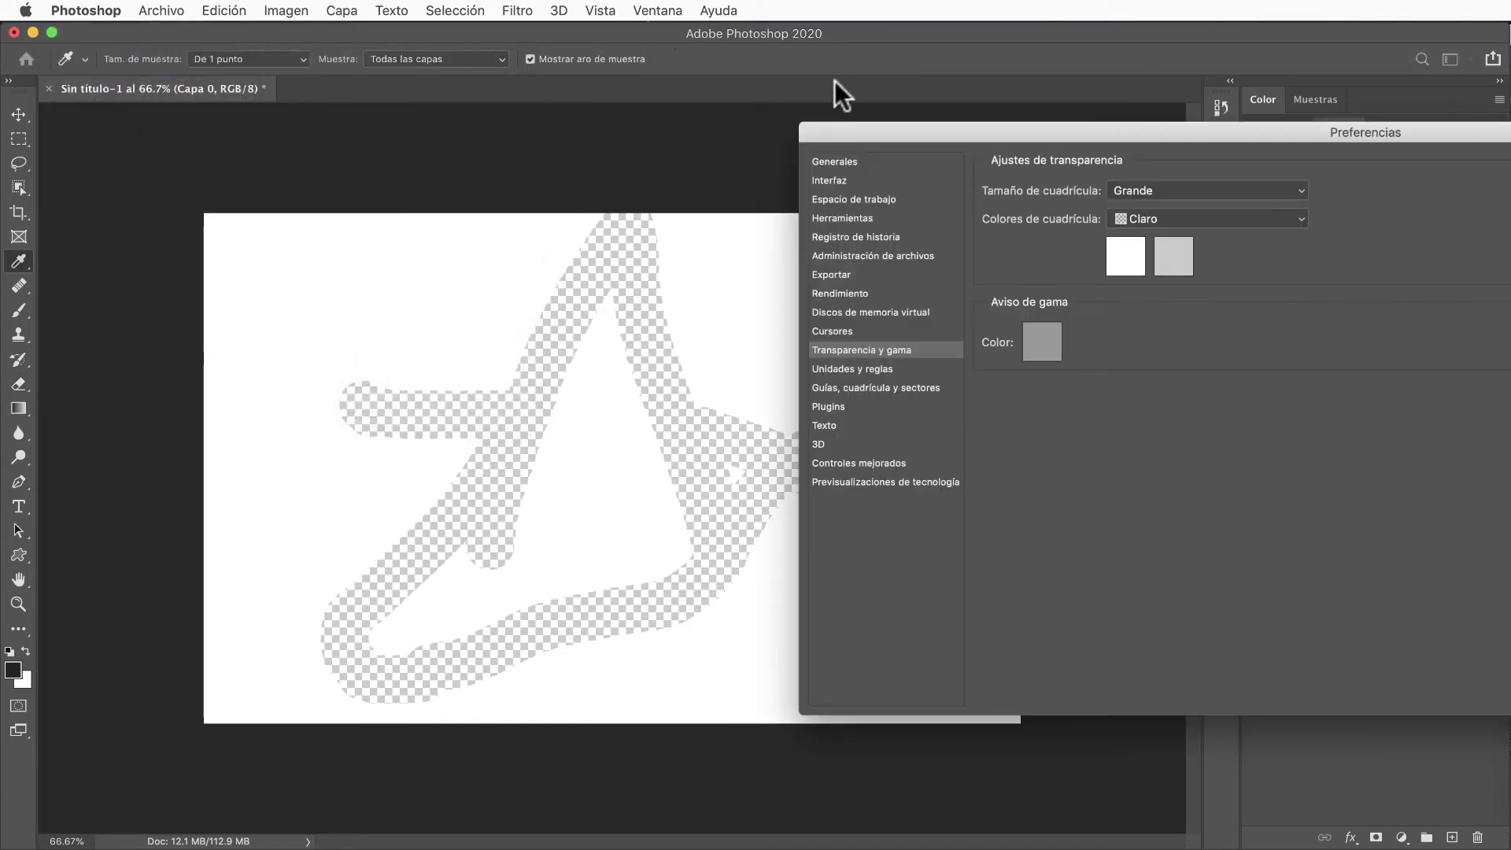
drag(952, 126, 613, 134)
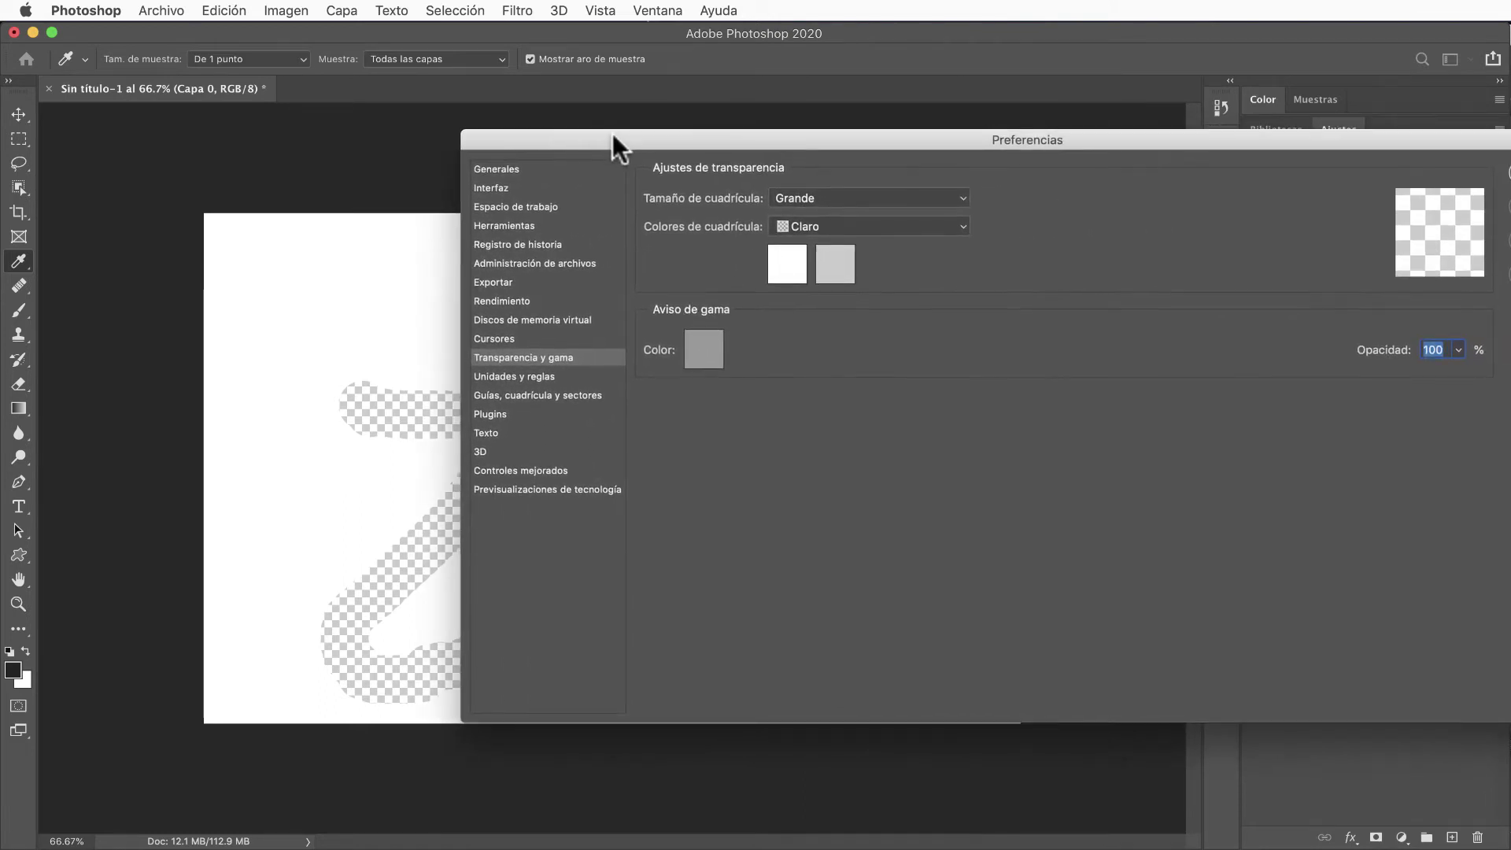
click(807, 222)
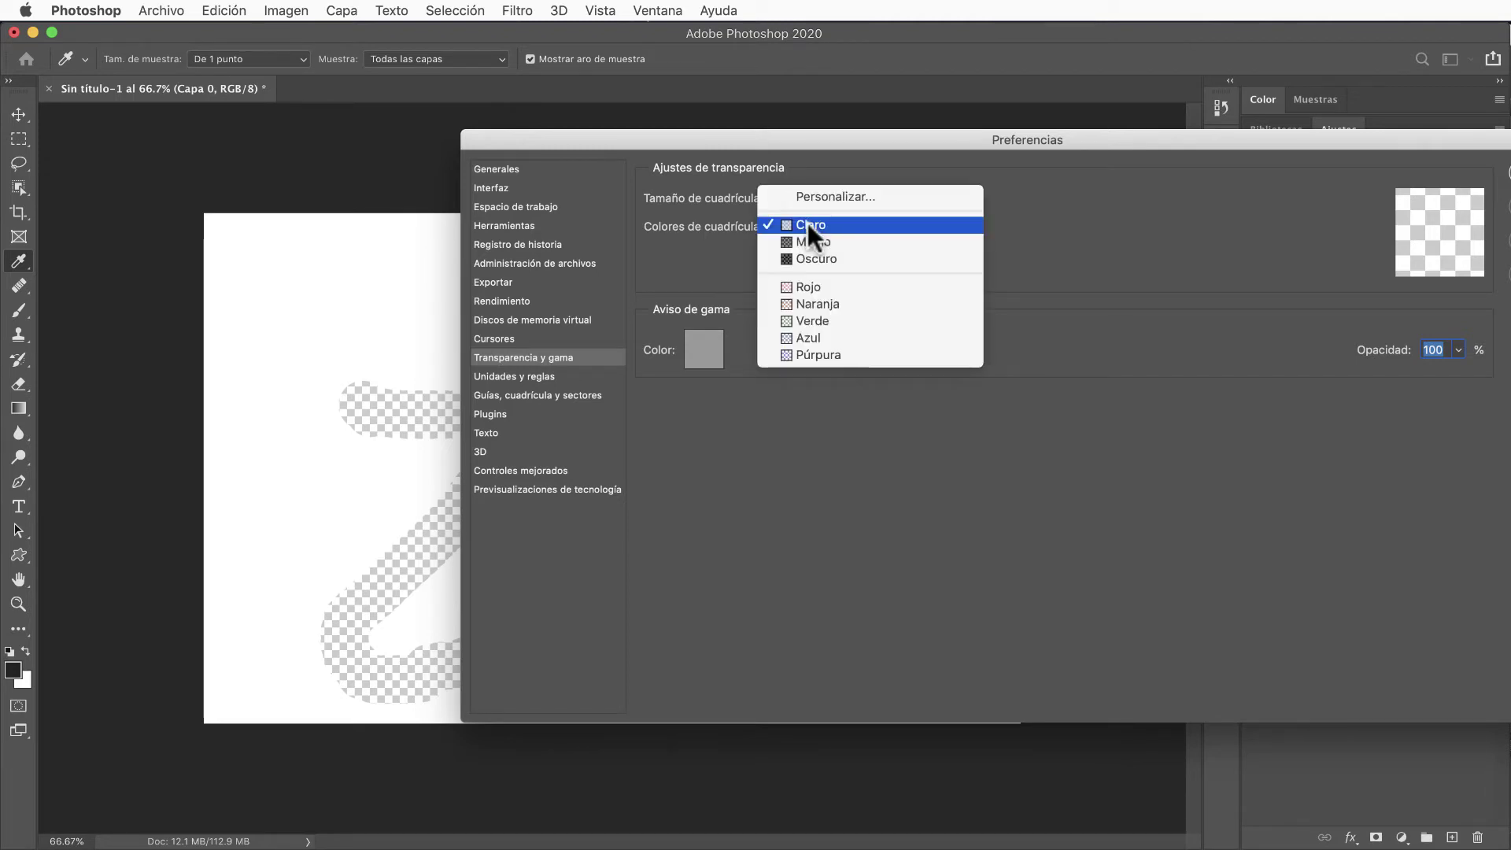
click(809, 225)
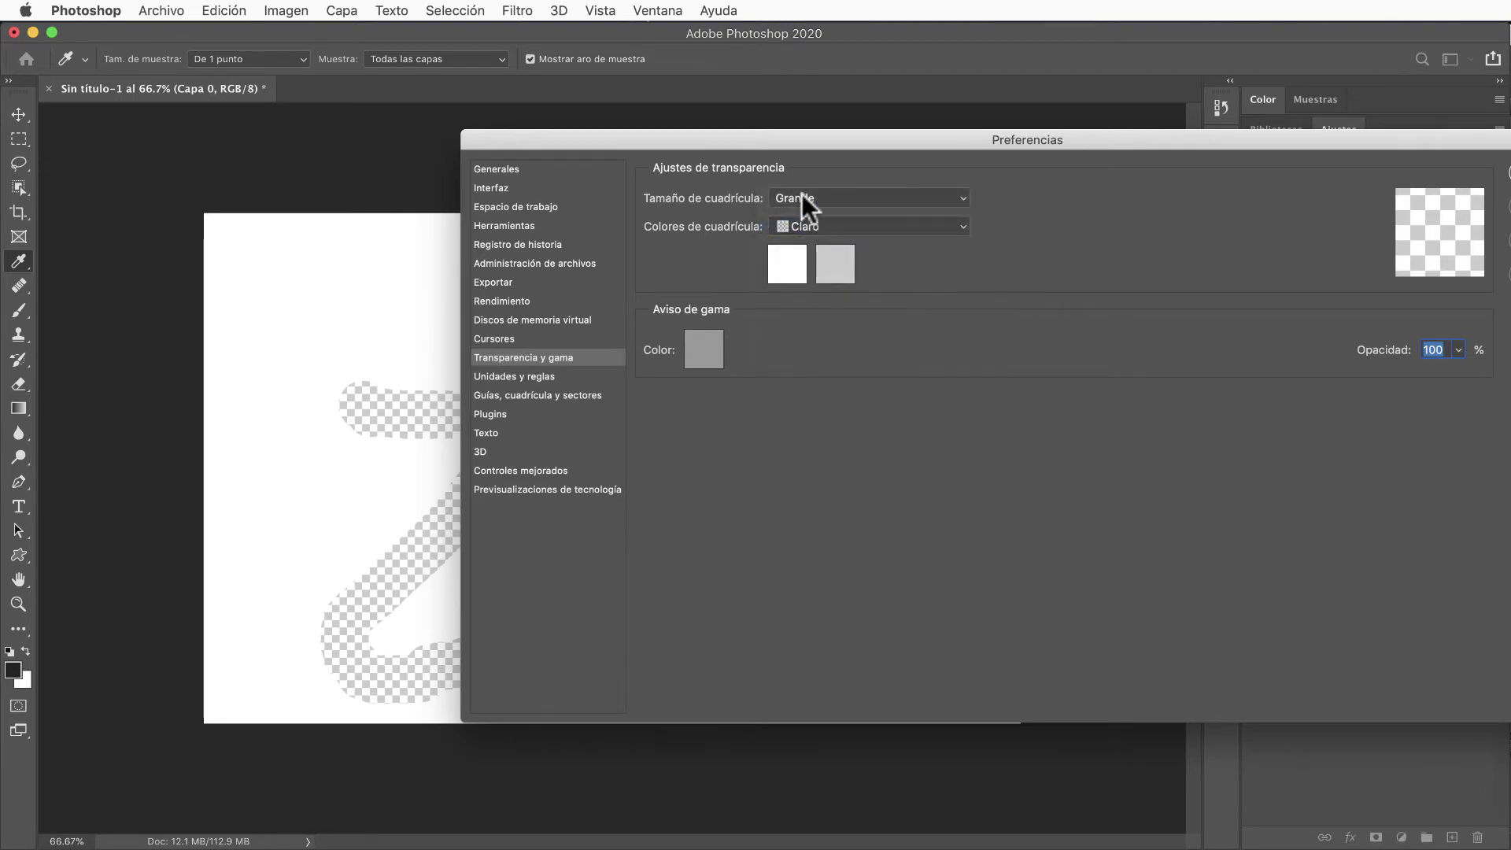
click(806, 199)
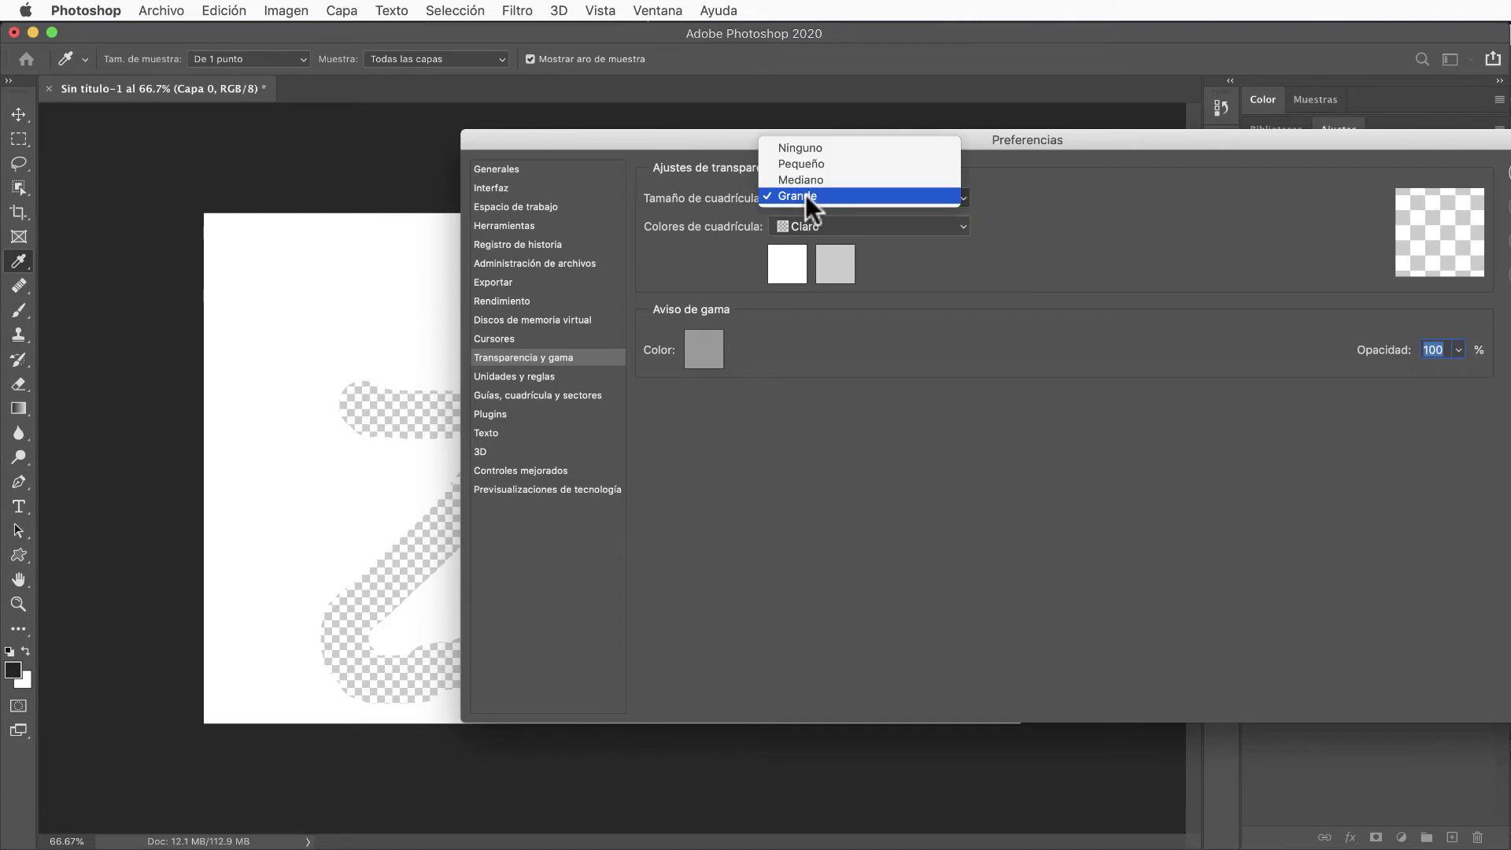
click(797, 150)
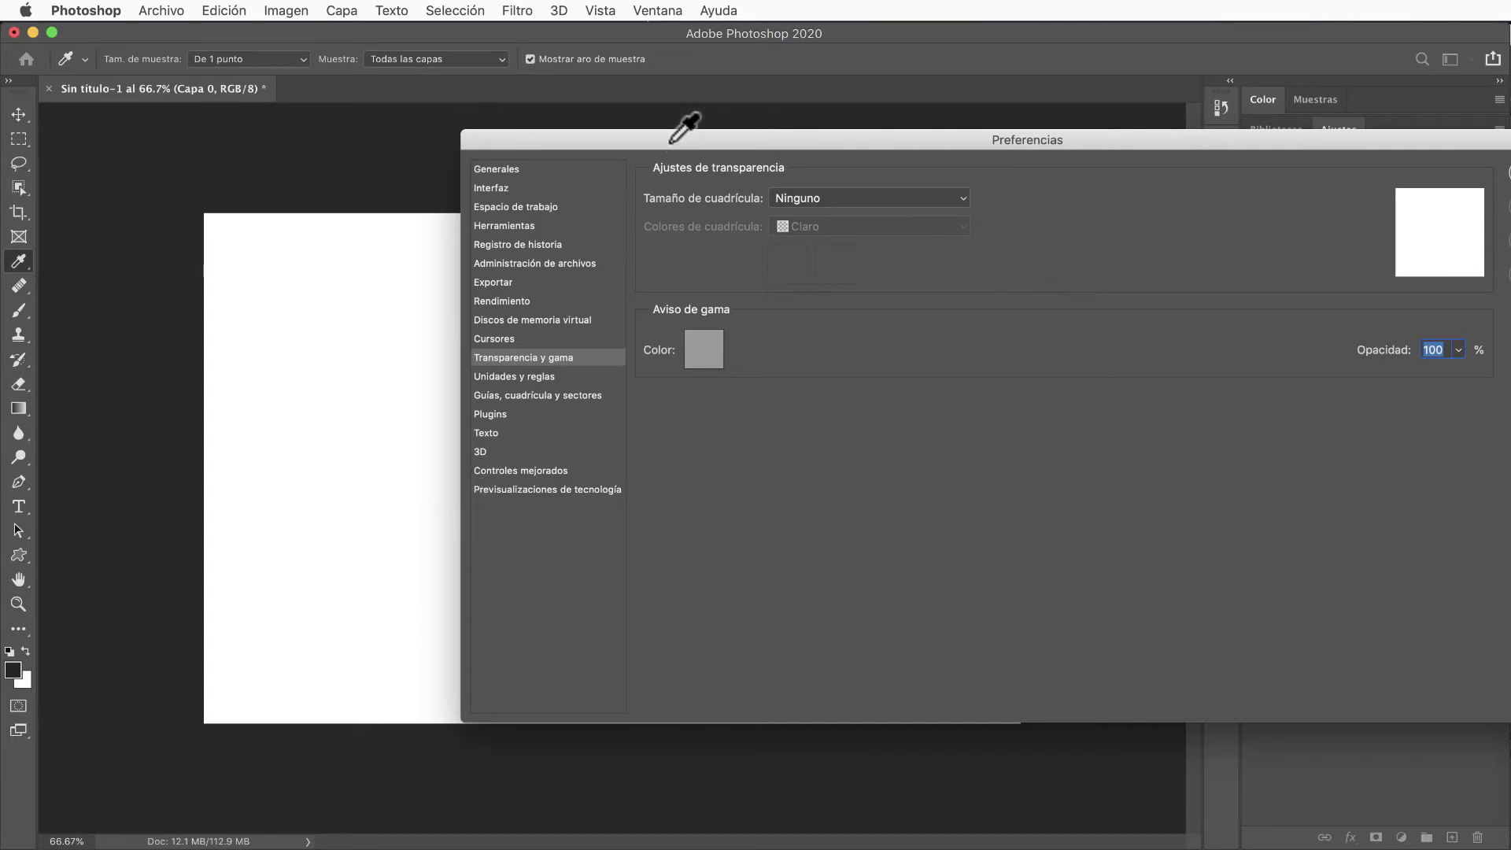
drag(670, 142, 494, 144)
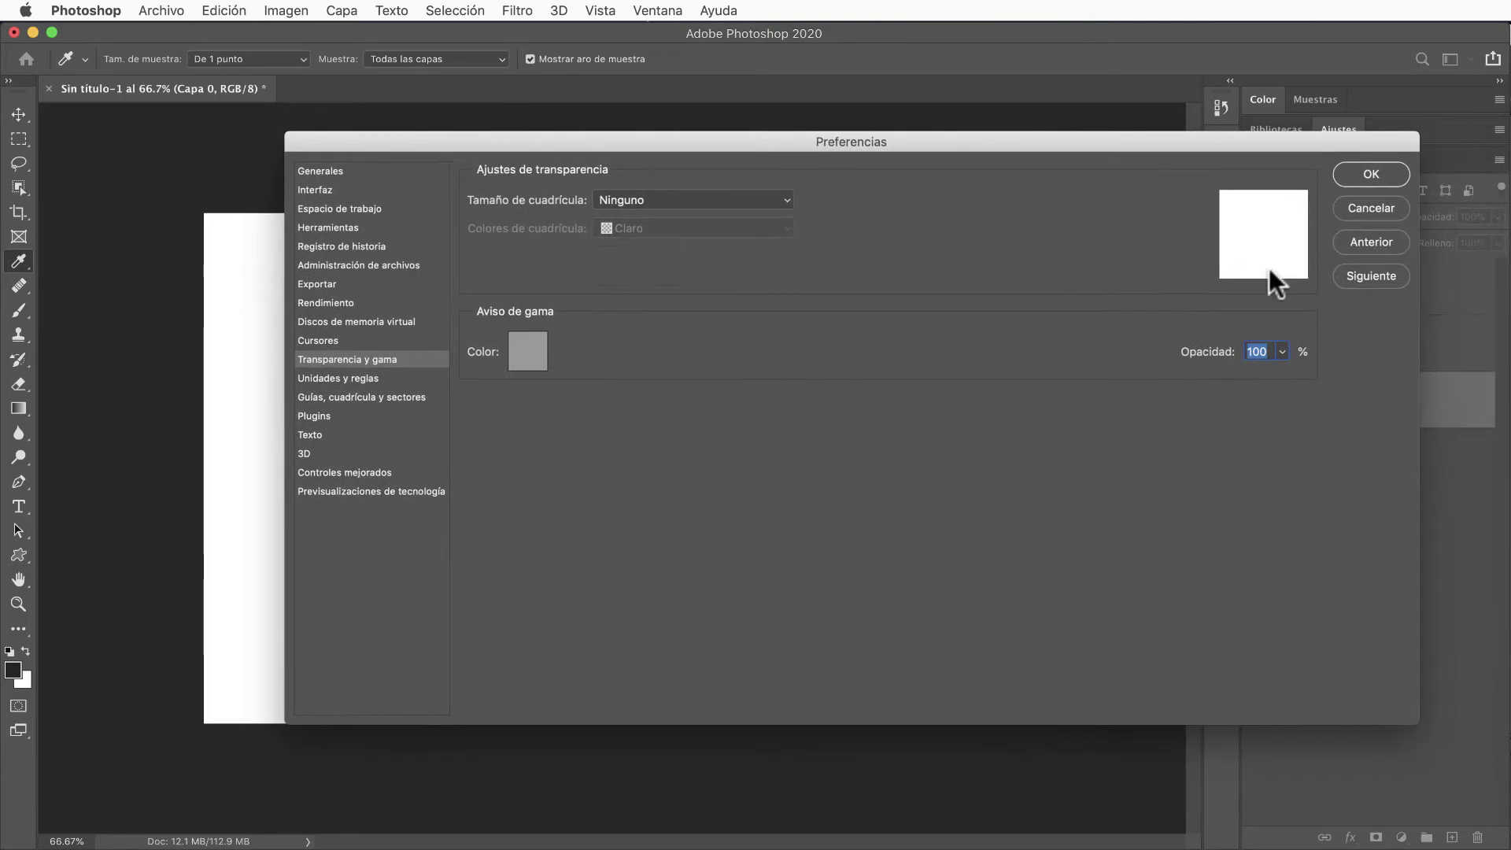
click(712, 200)
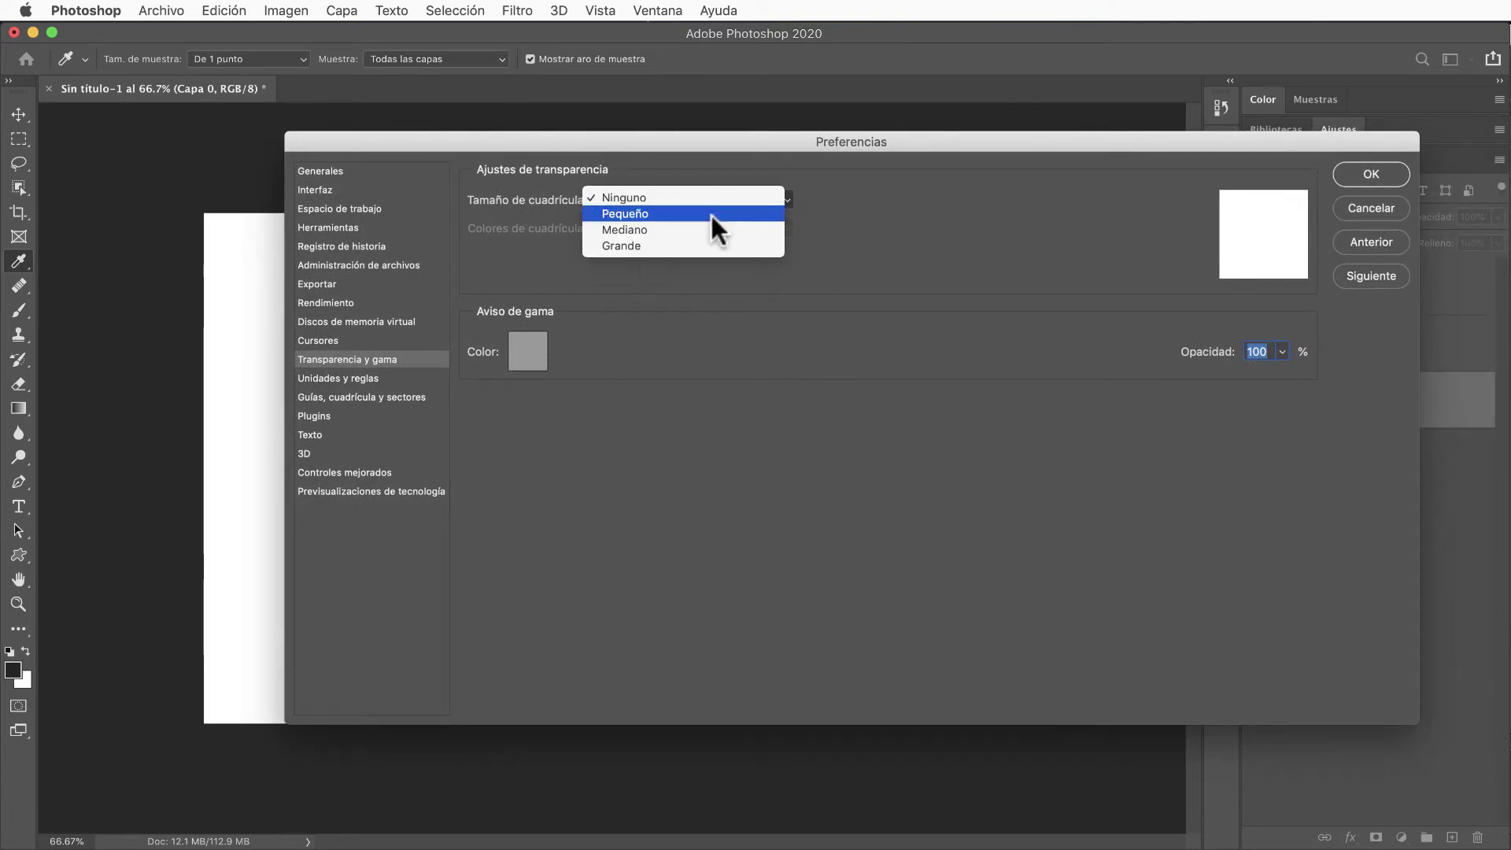
click(715, 246)
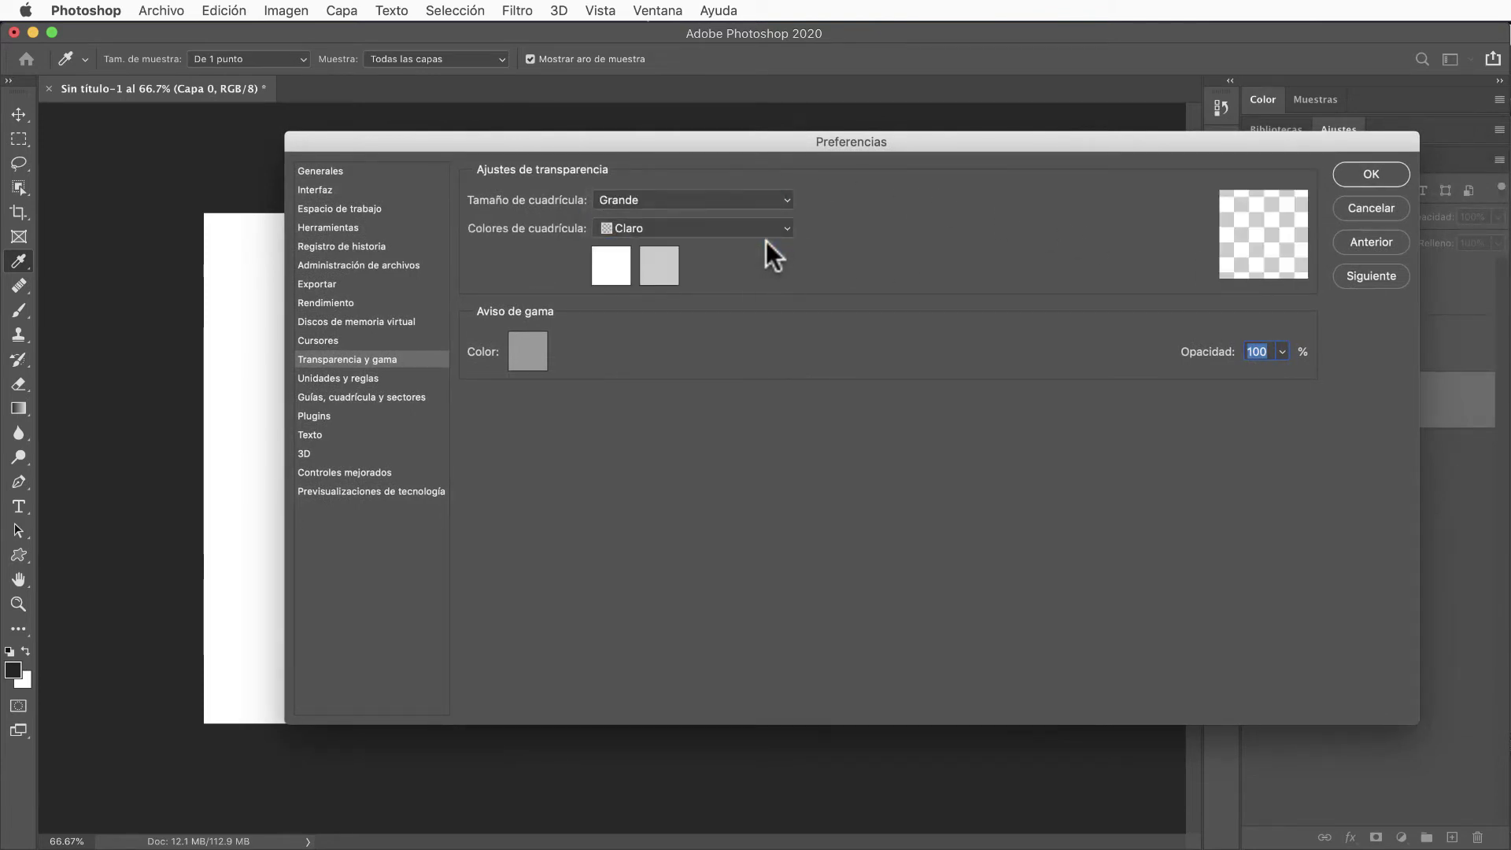
drag(607, 142, 1084, 155)
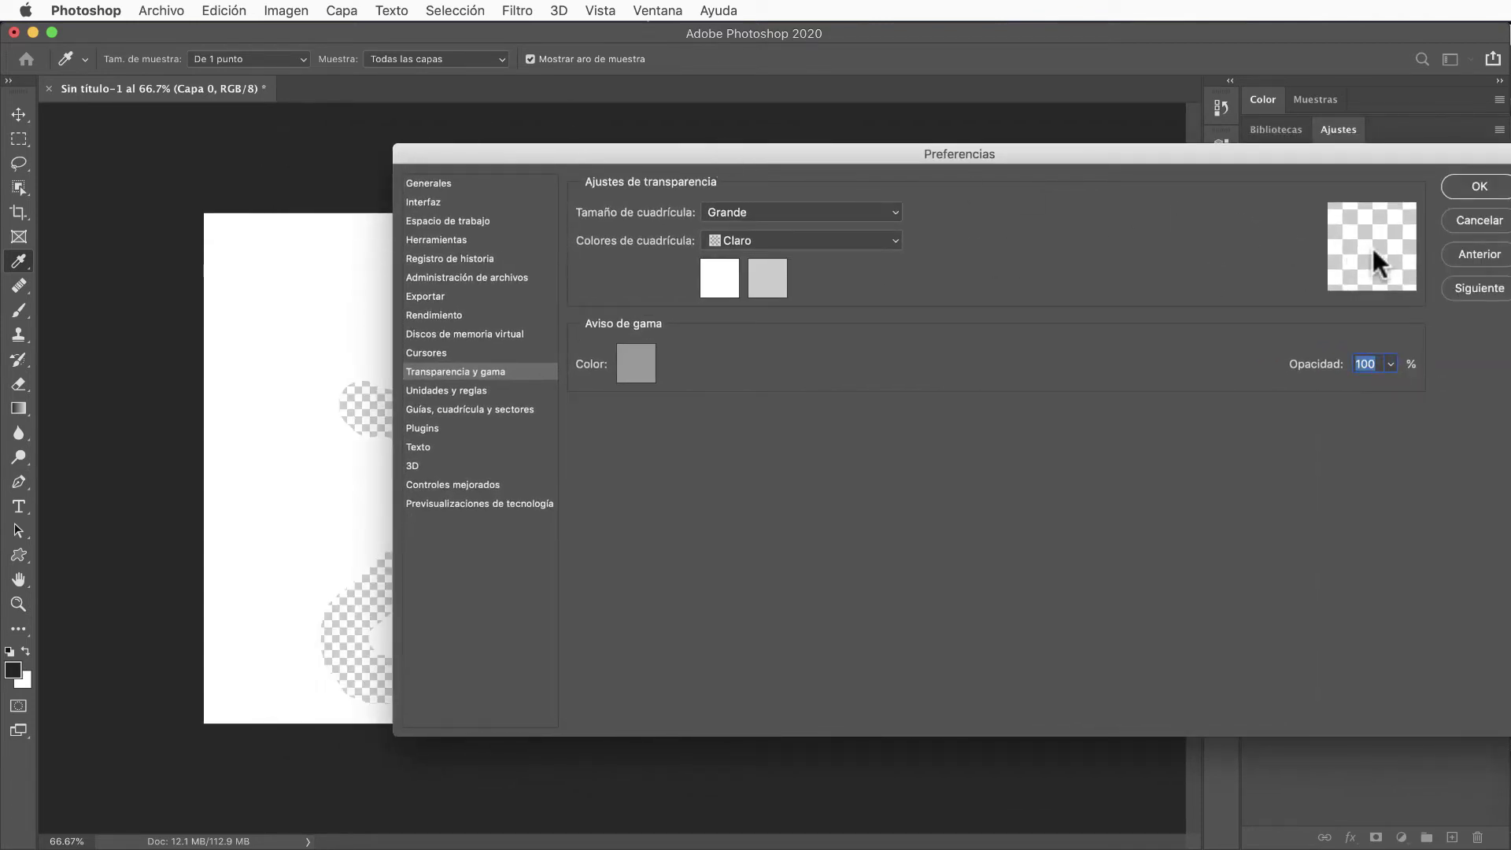
click(1480, 222)
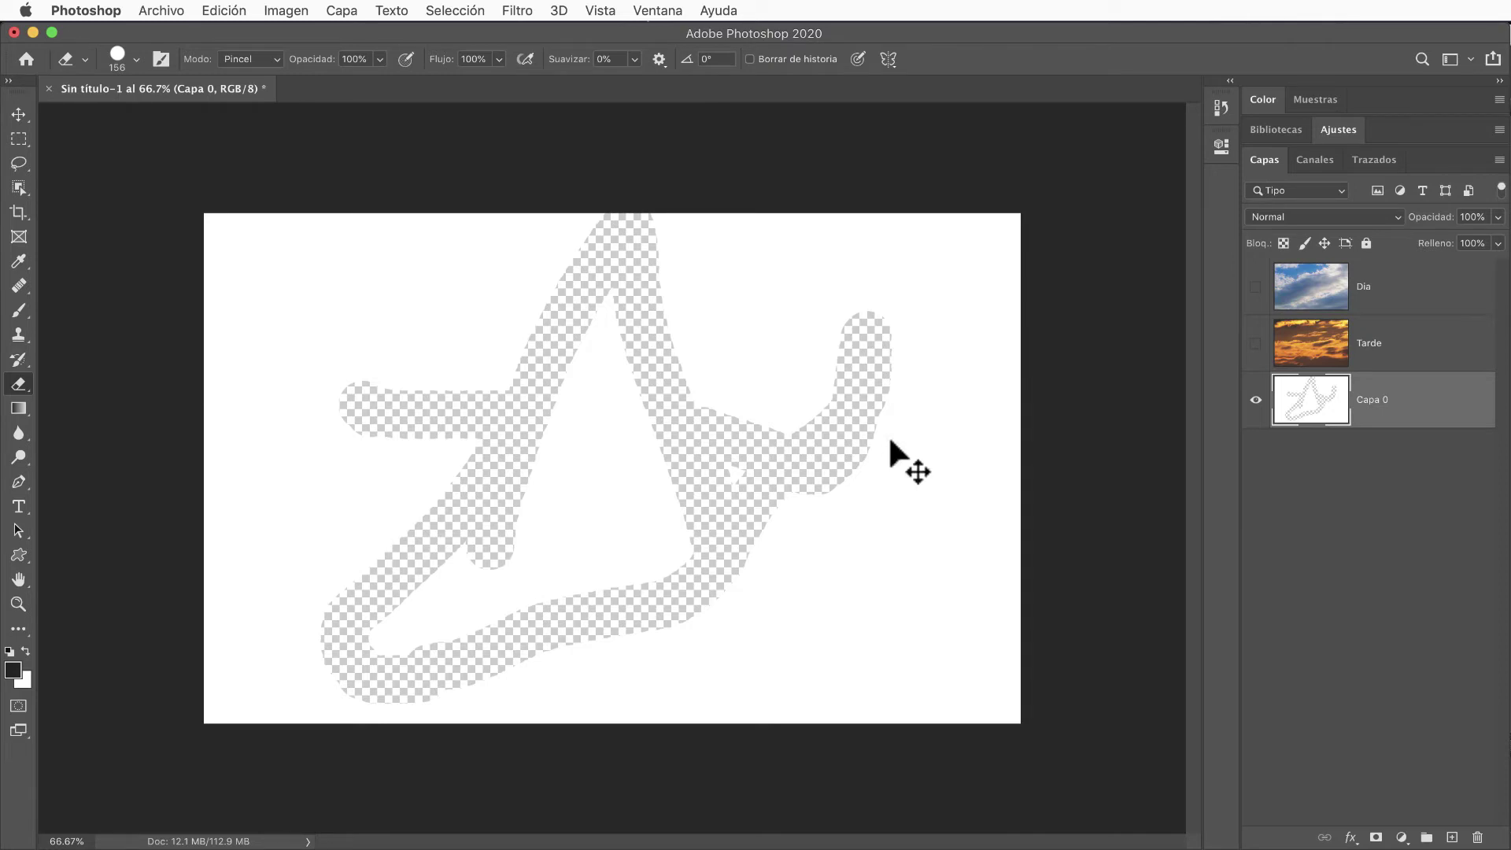
- Revert Capa 0 to white, show Tarde, and move Capa 0 above then back below Tarde
key(ctrl+z)
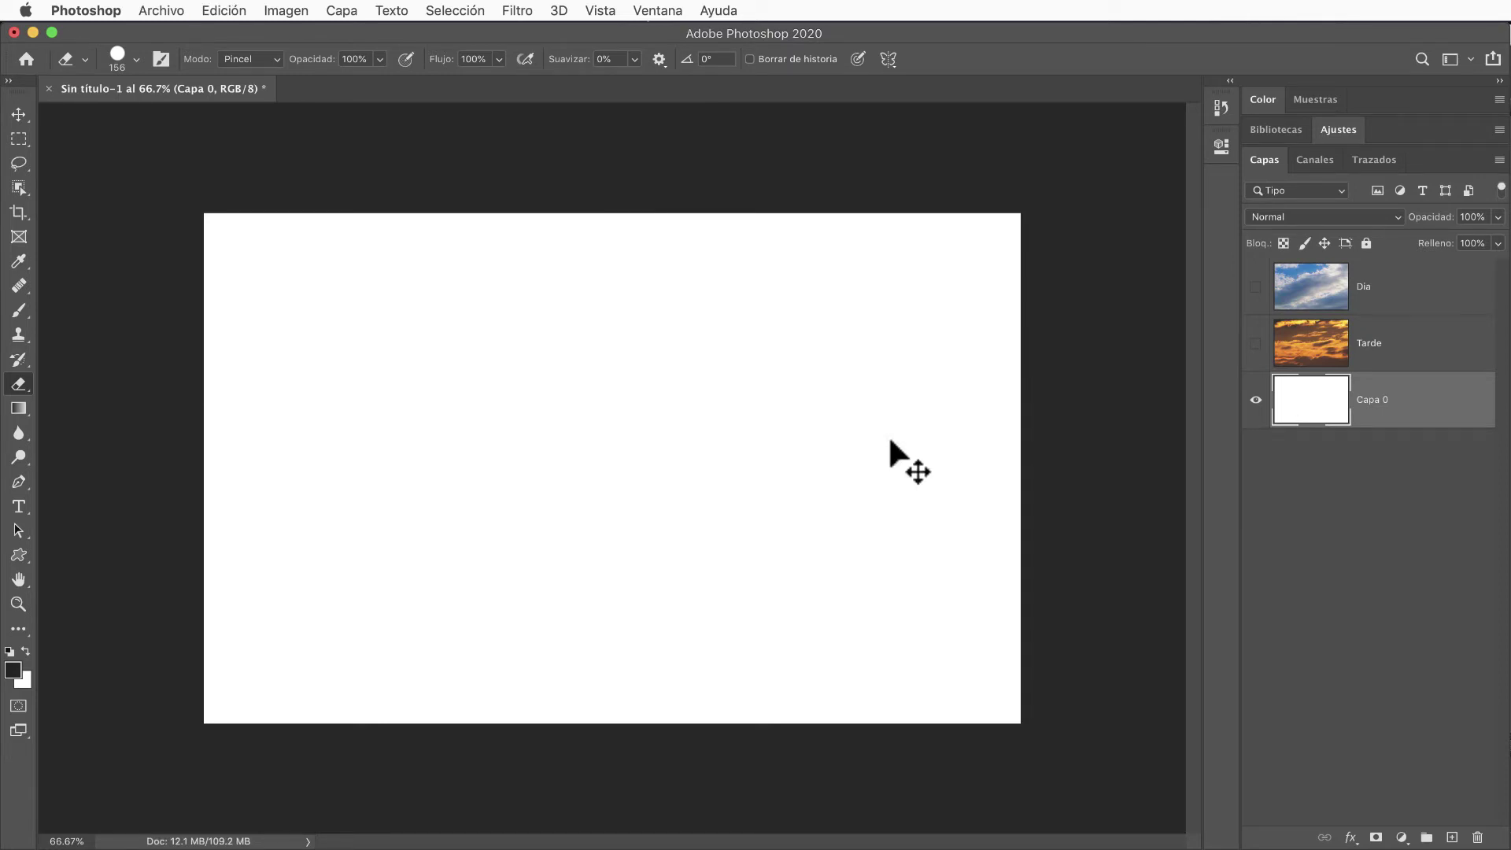
click(1312, 559)
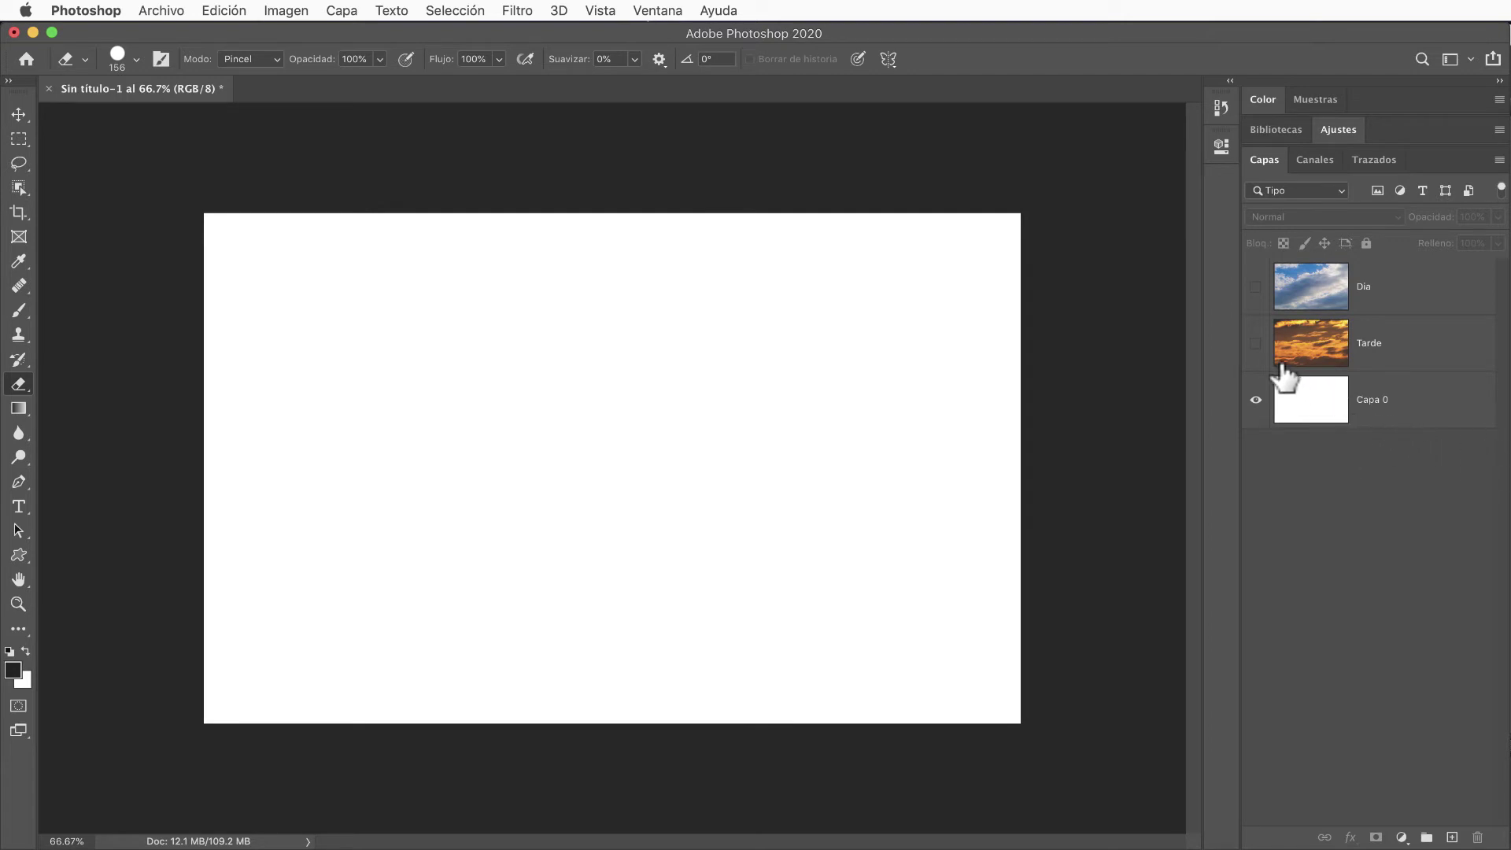
click(1256, 343)
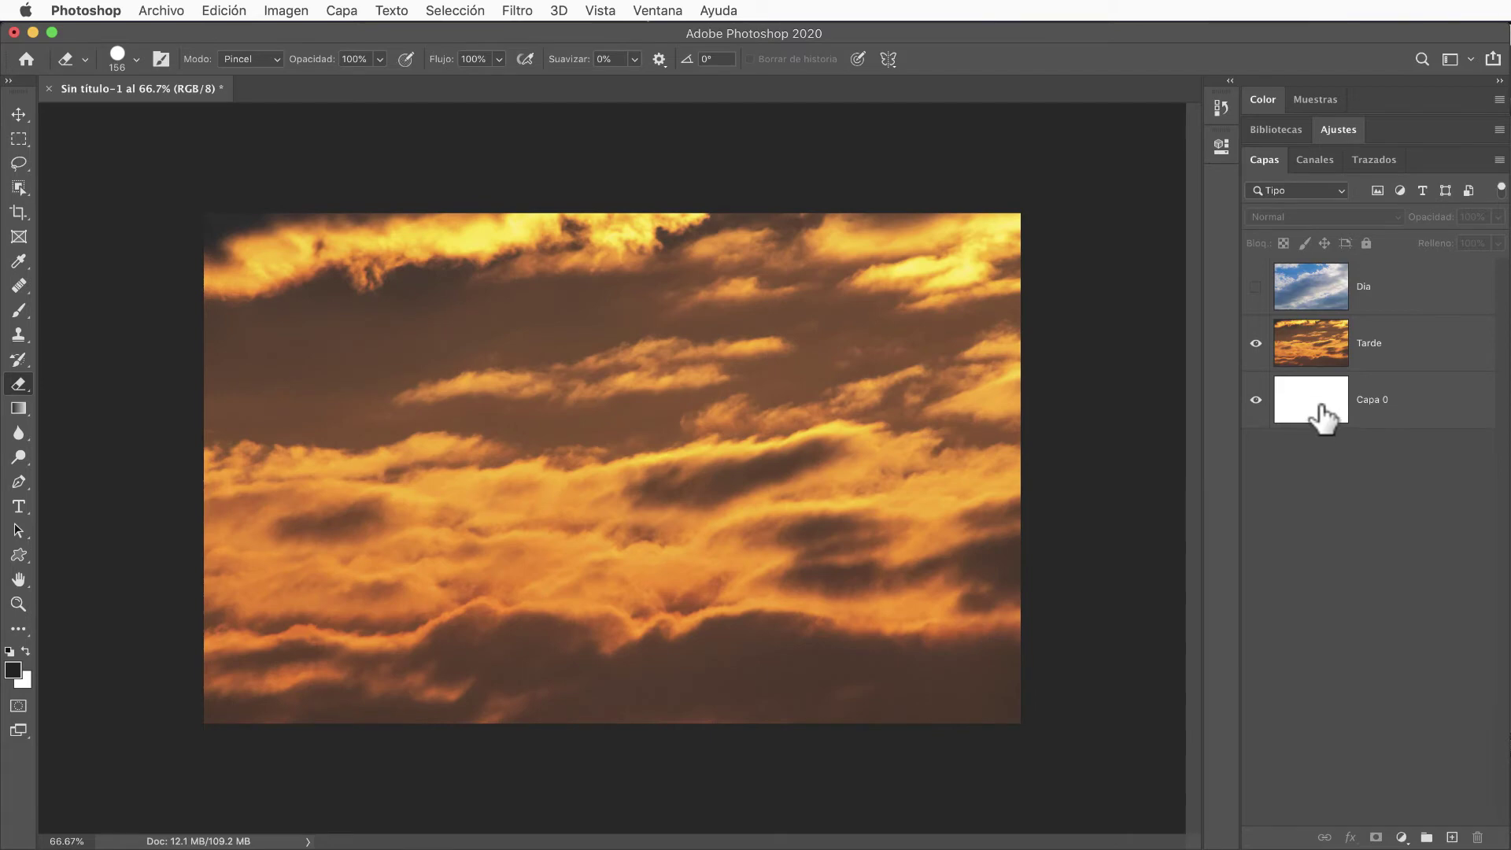
drag(1323, 405, 1327, 328)
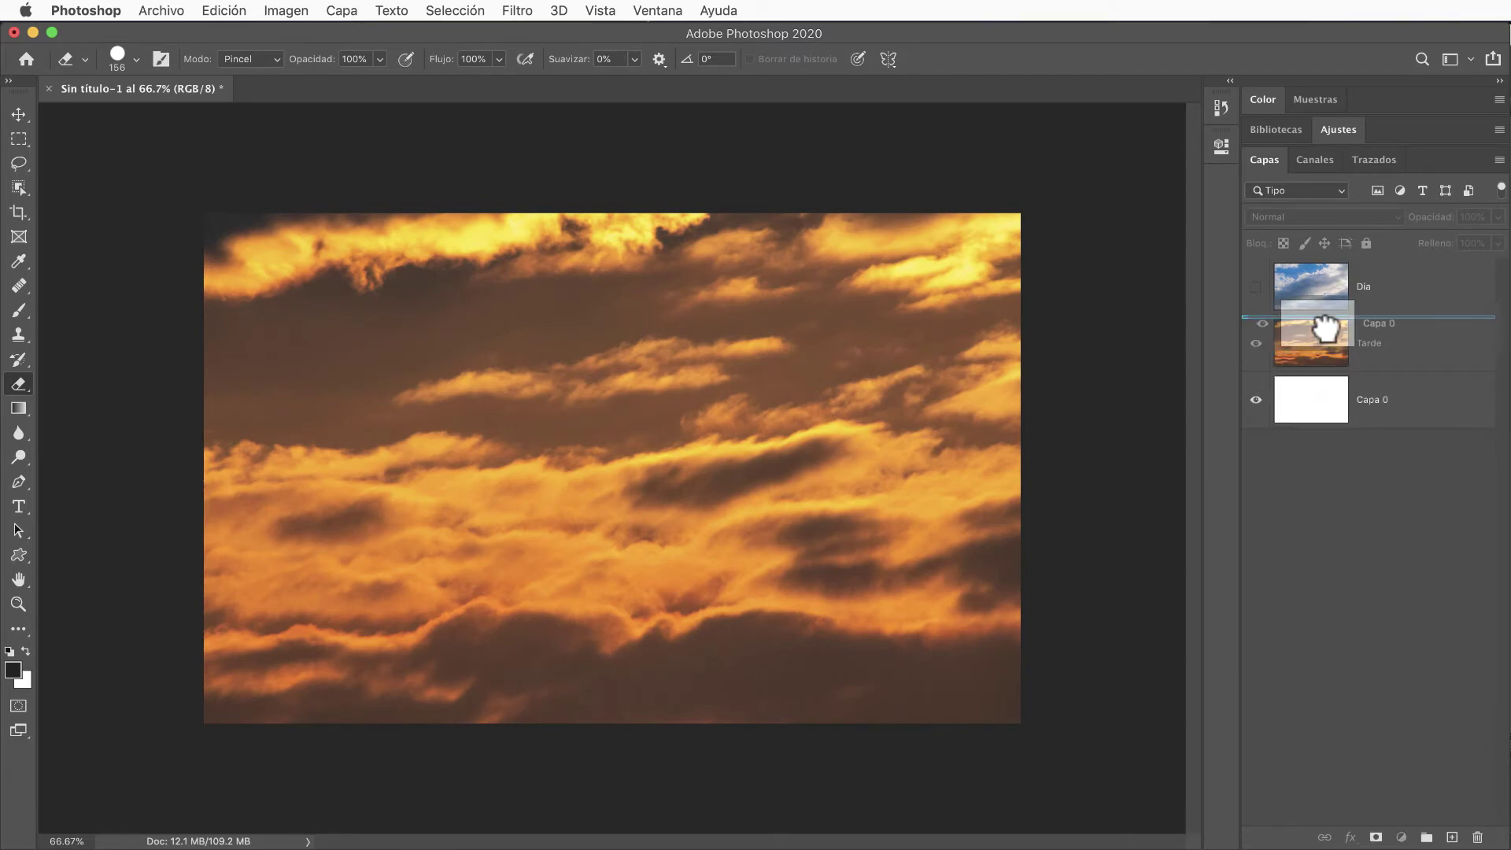
drag(1326, 328, 1330, 341)
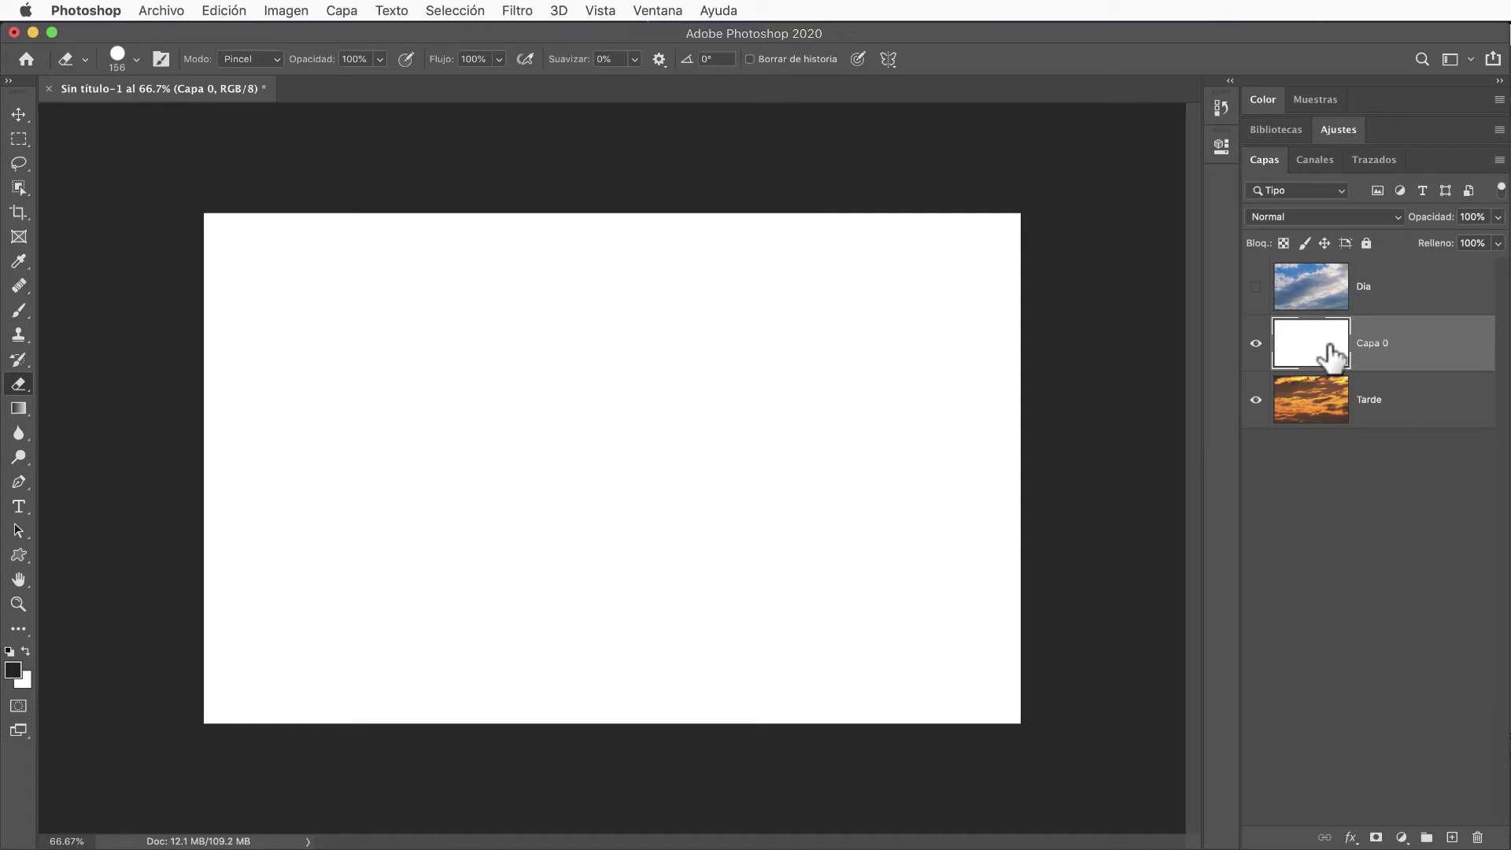
drag(1330, 354, 1333, 372)
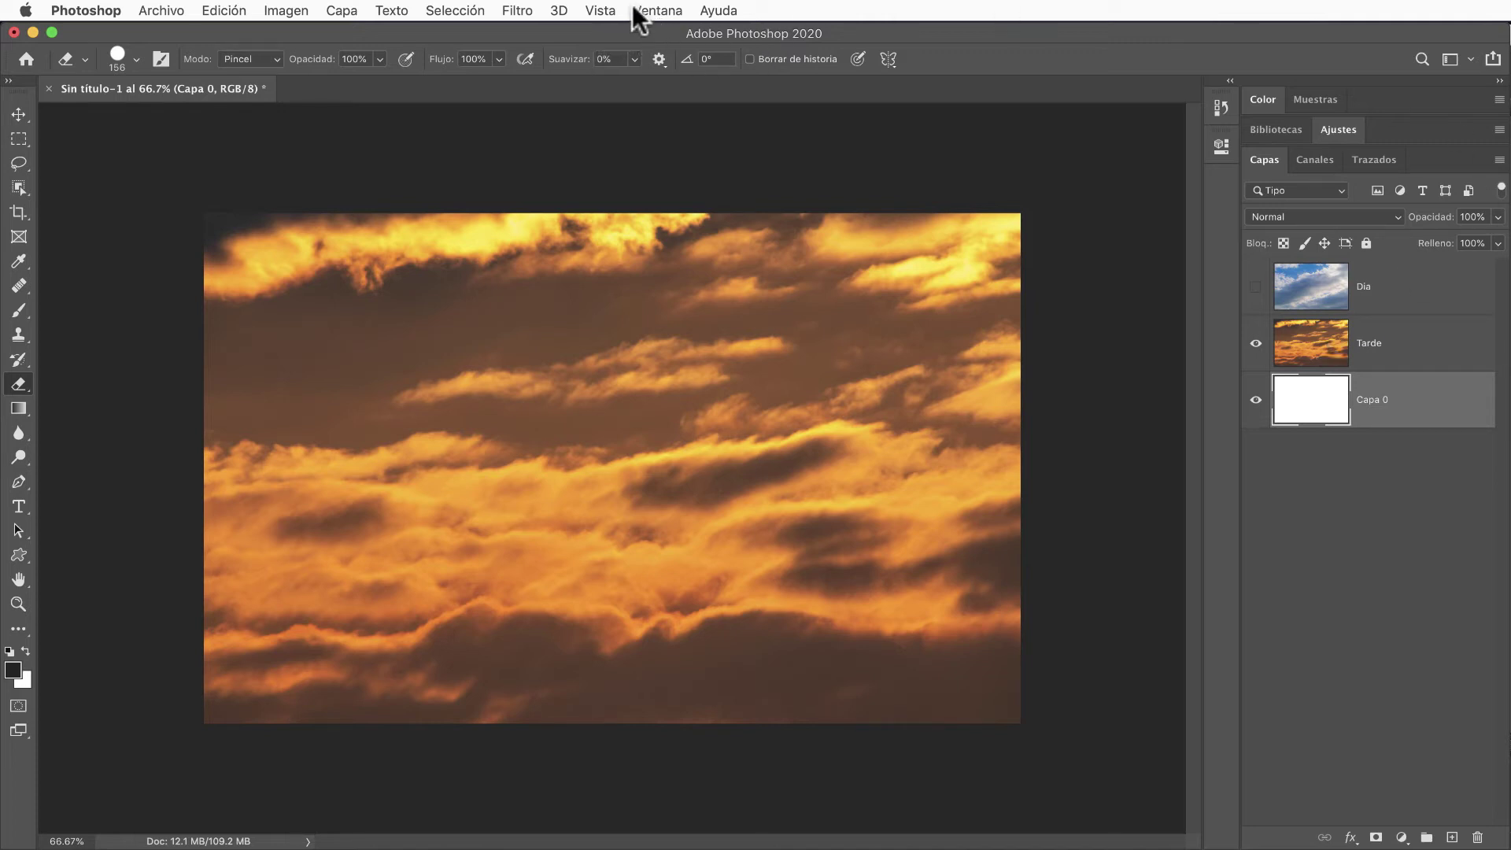
- Turn on rulers and set their units to Porcentaje after briefly trying inches
click(598, 10)
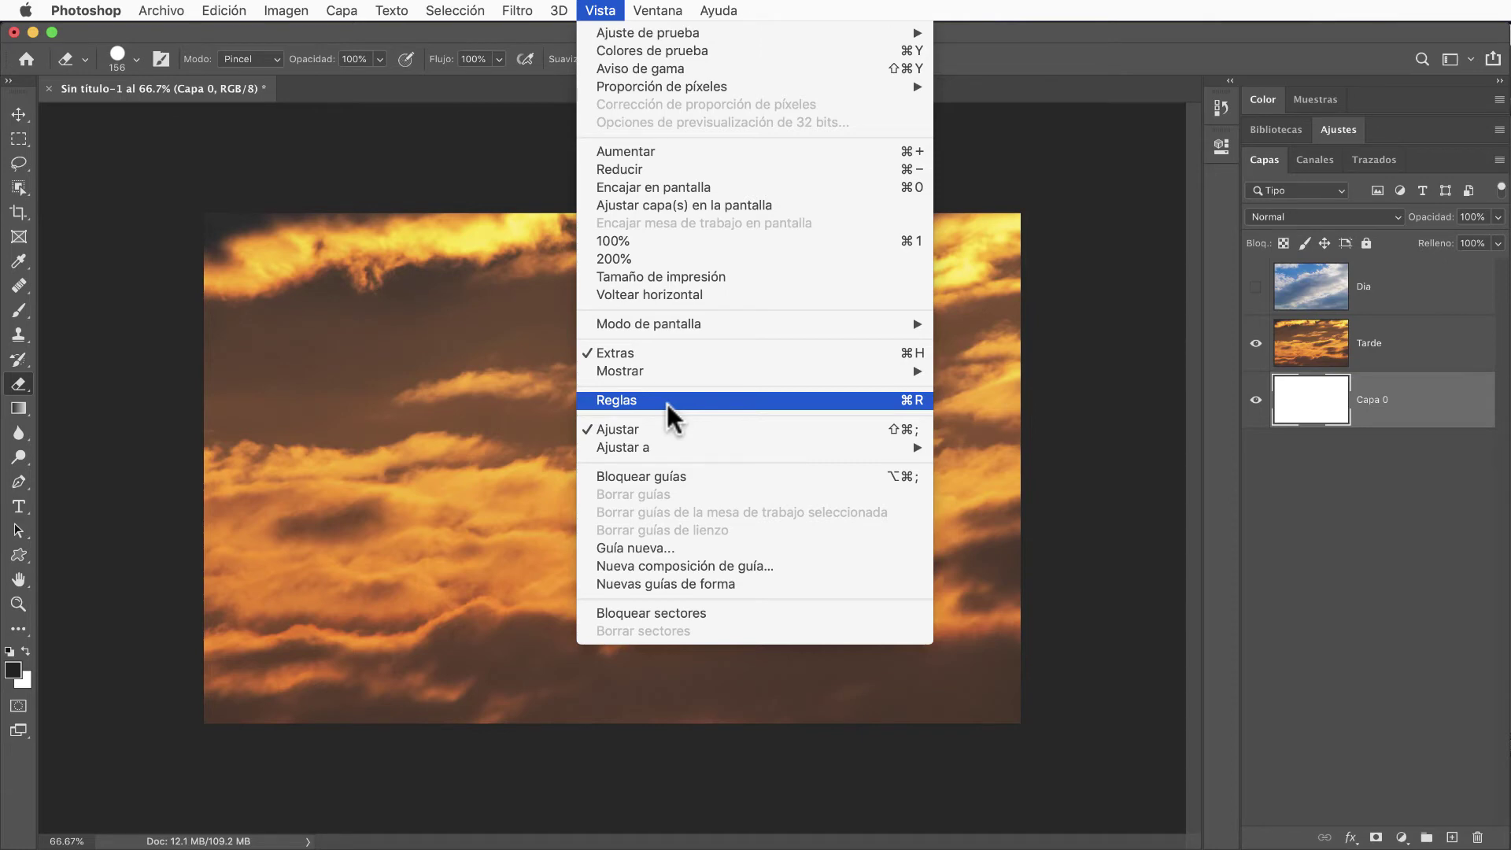
click(668, 404)
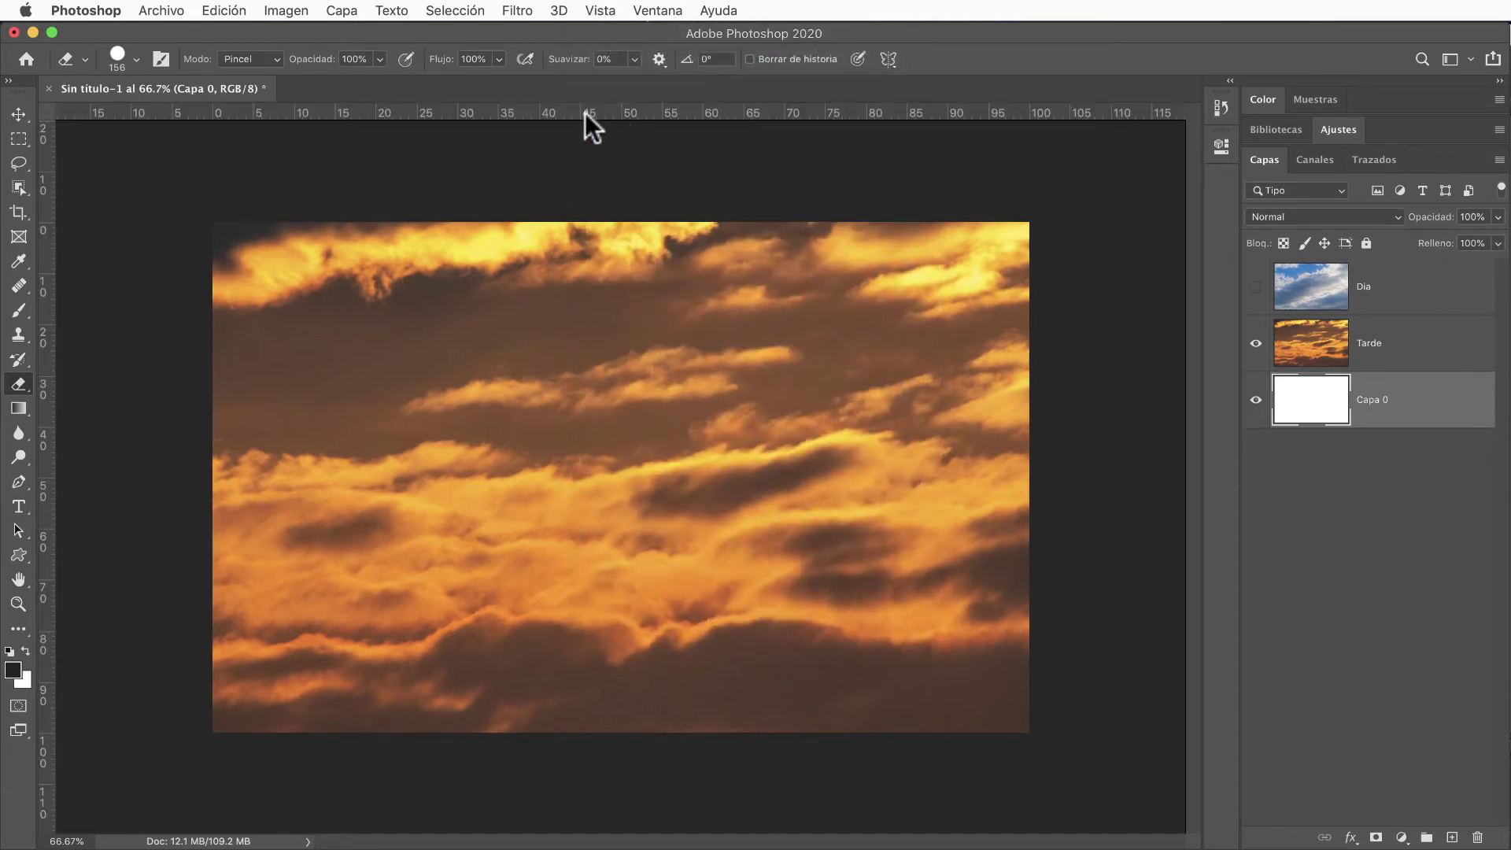
right_click(600, 115)
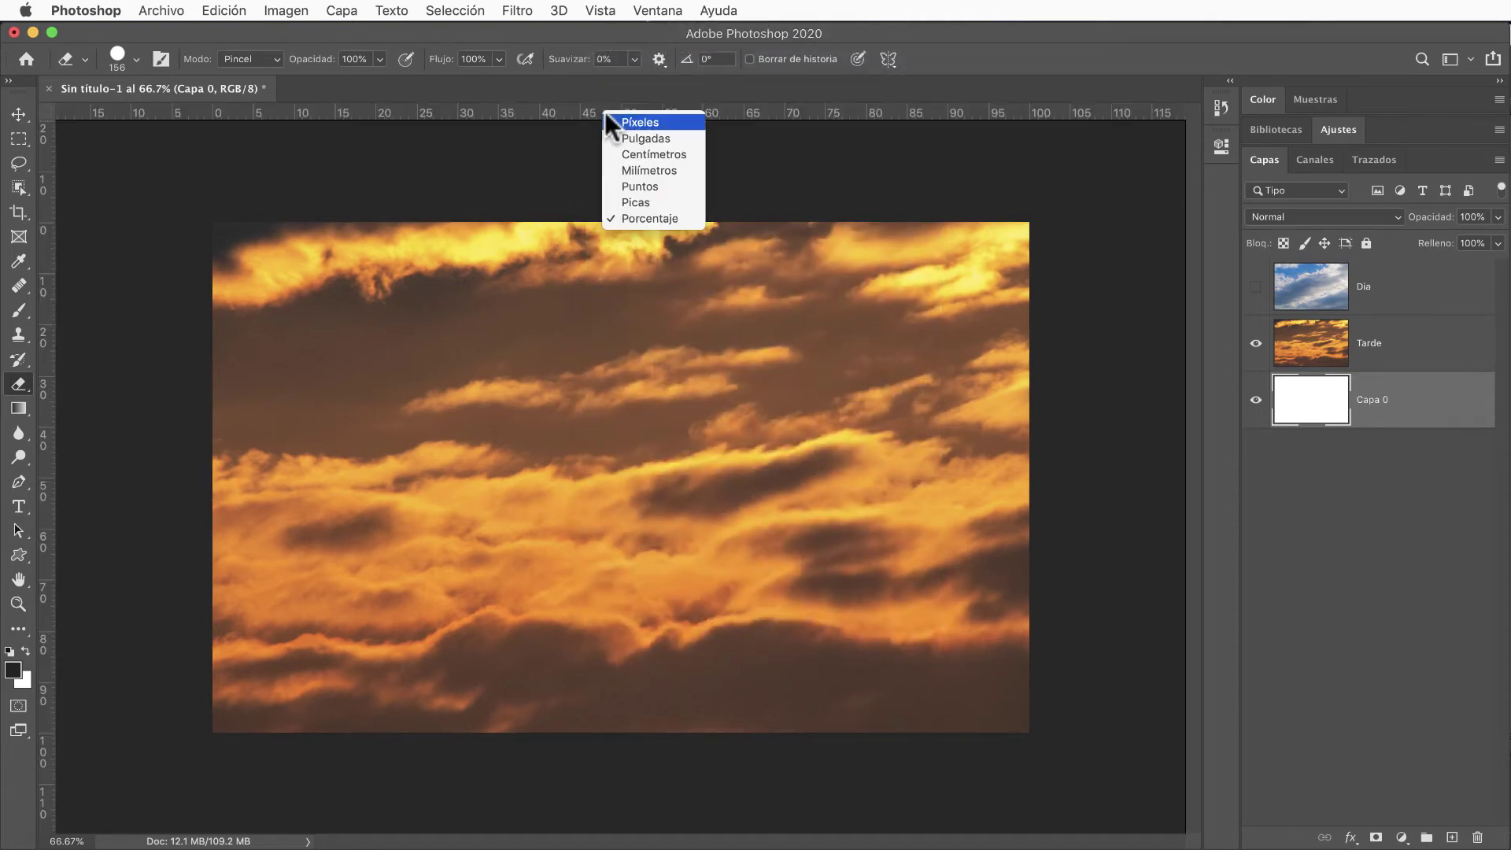
click(611, 115)
click(620, 135)
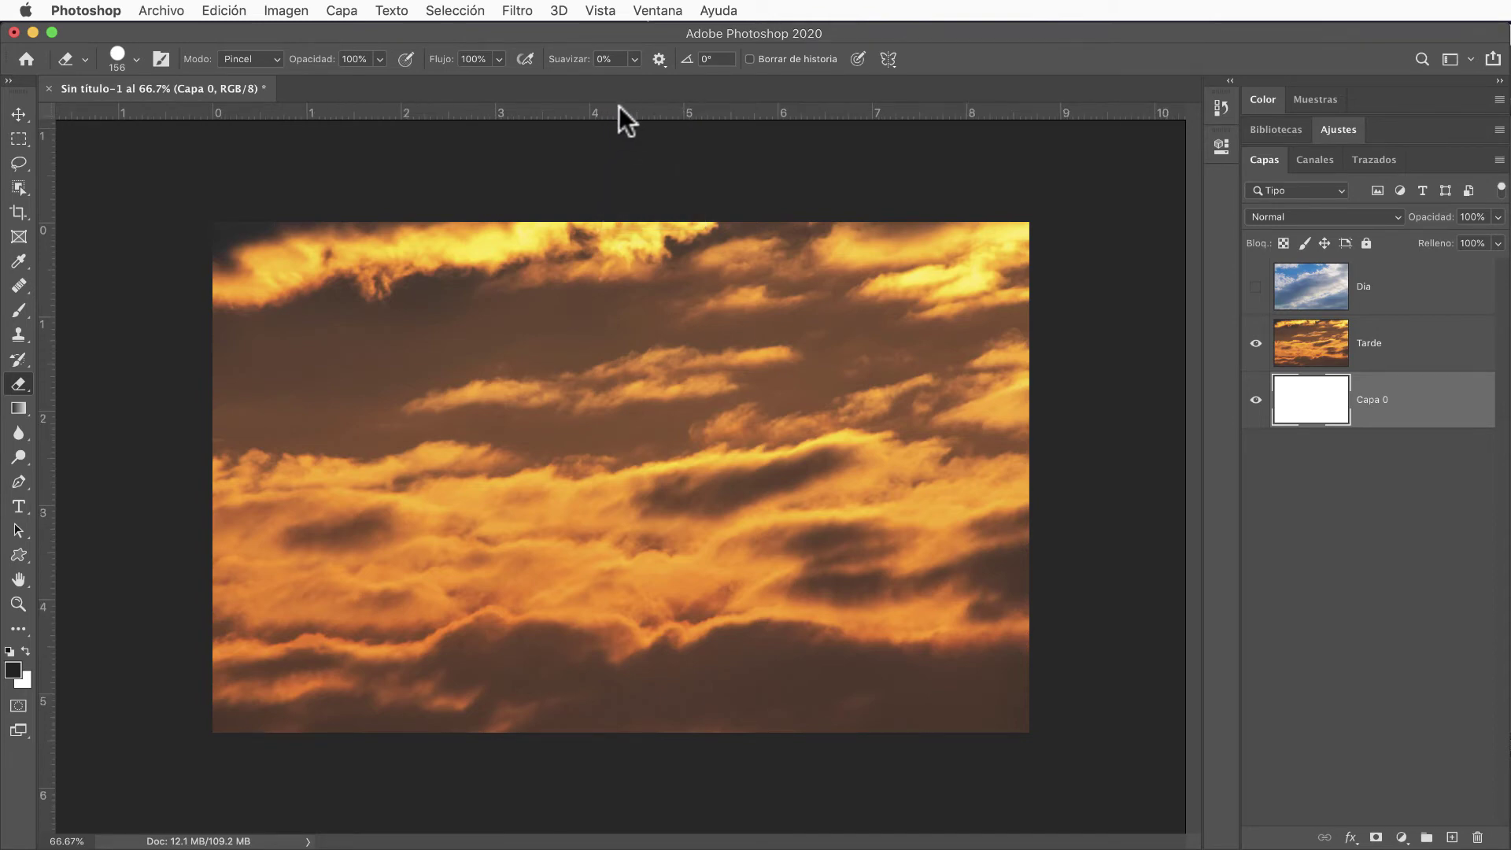
right_click(618, 110)
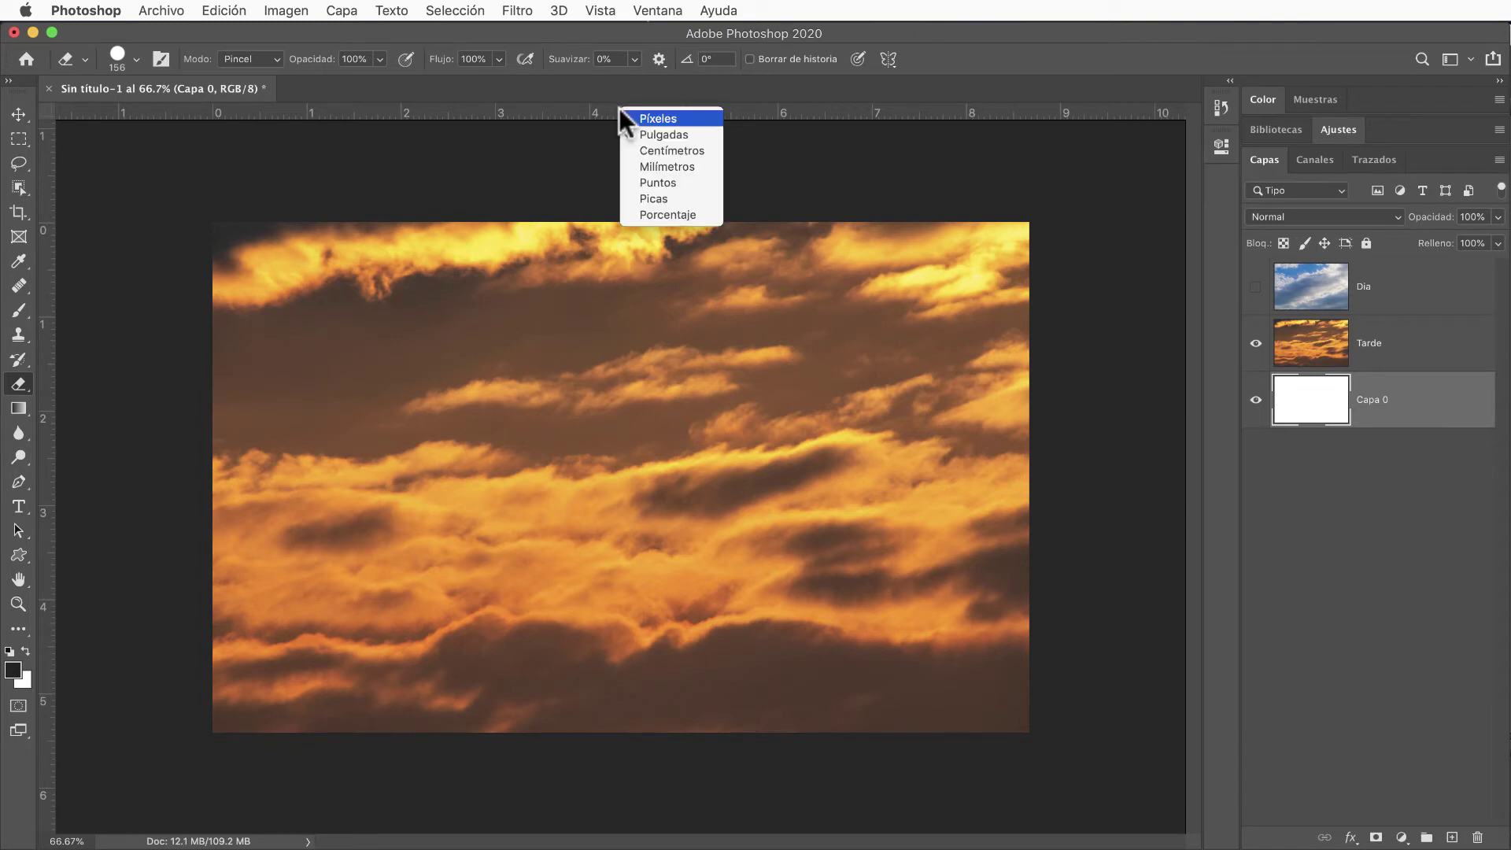
click(669, 214)
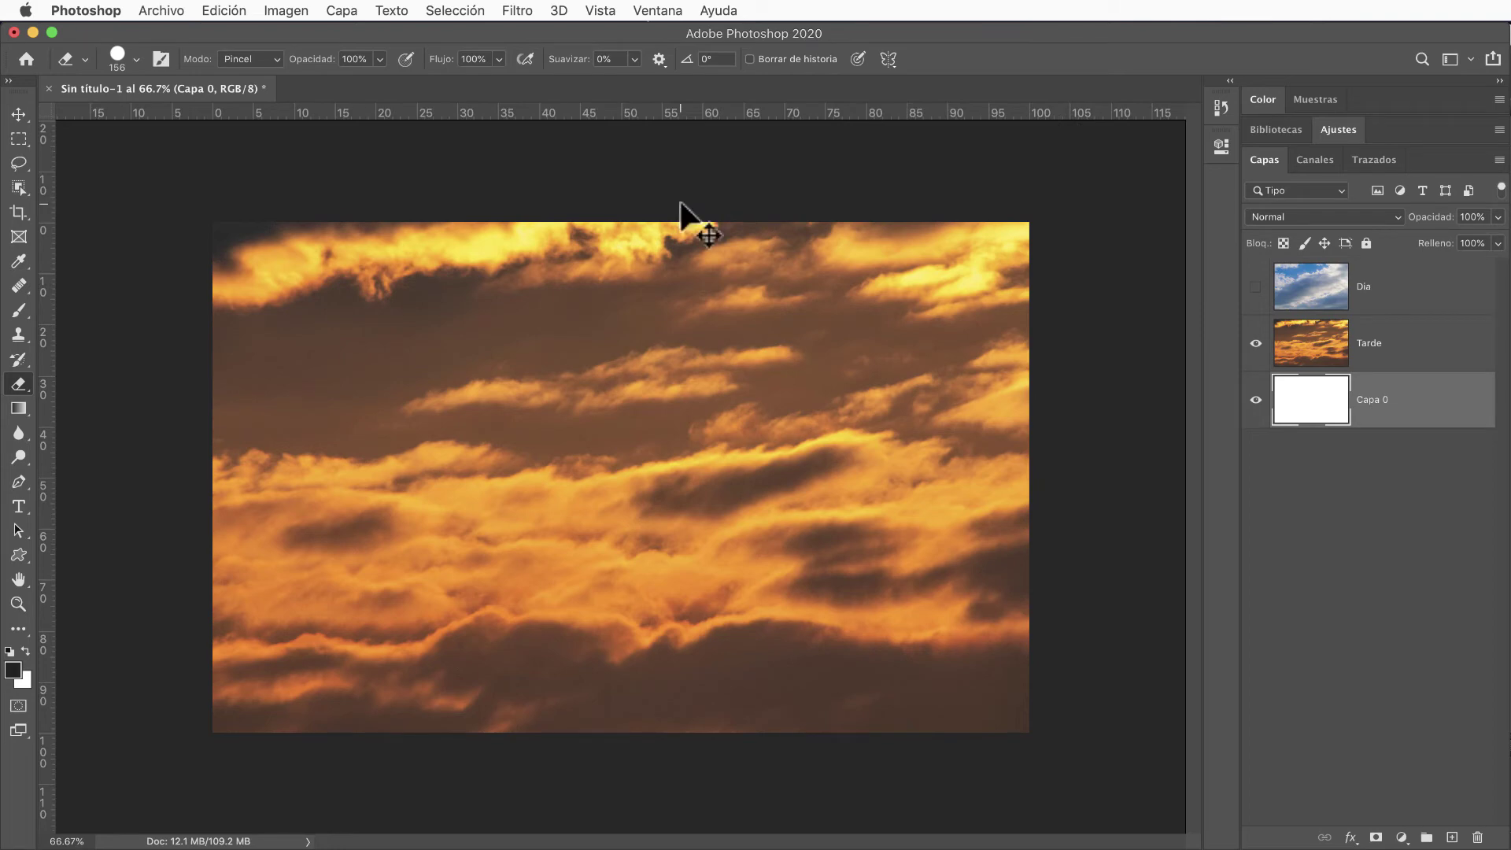
- Drag a horizontal guide from the top ruler to Y: 50.0% of the image height
drag(680, 203, 954, 450)
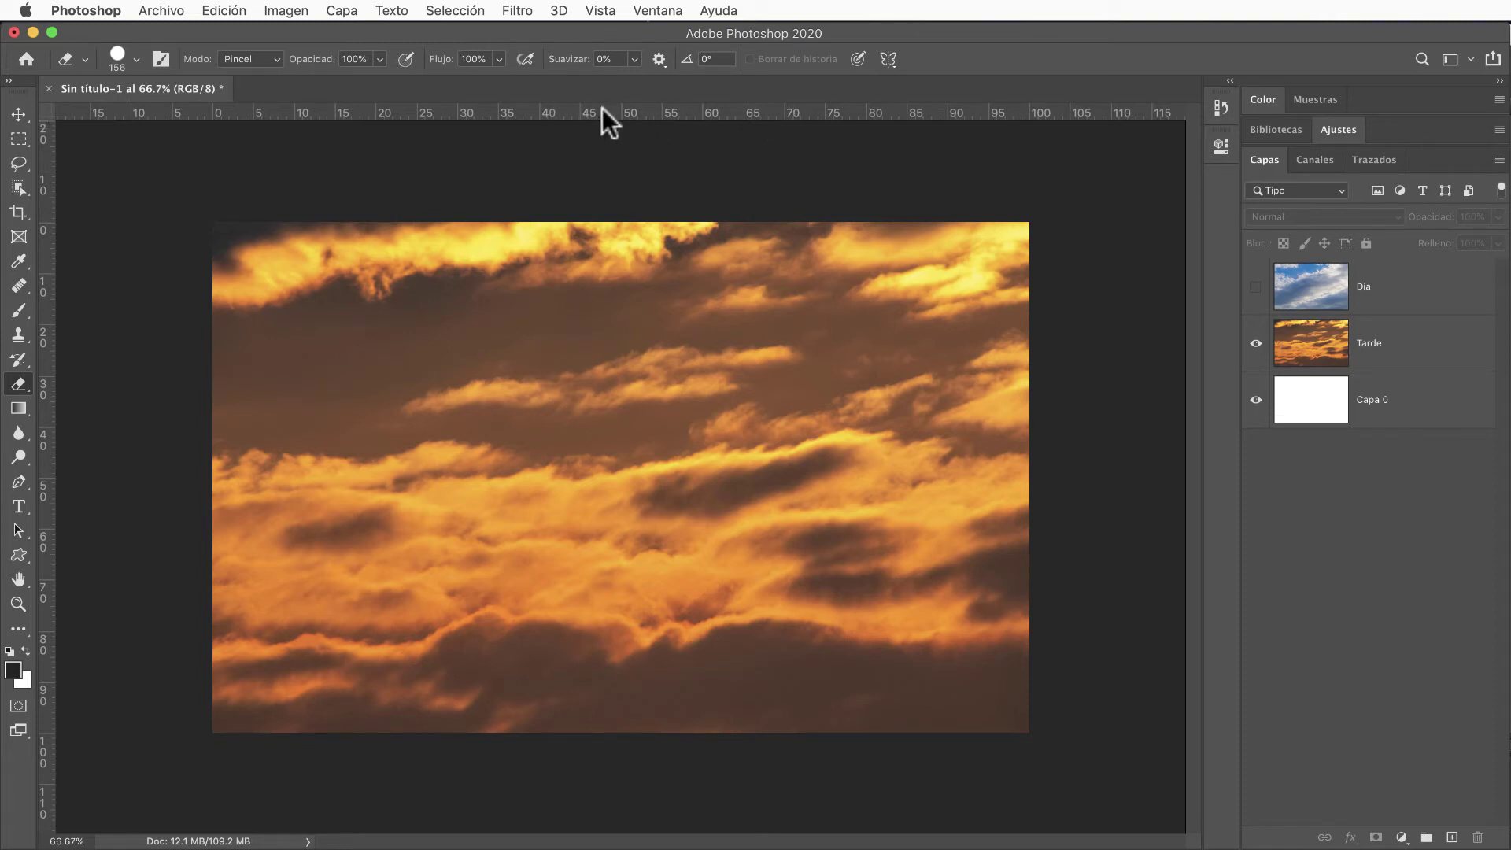
drag(602, 110, 606, 442)
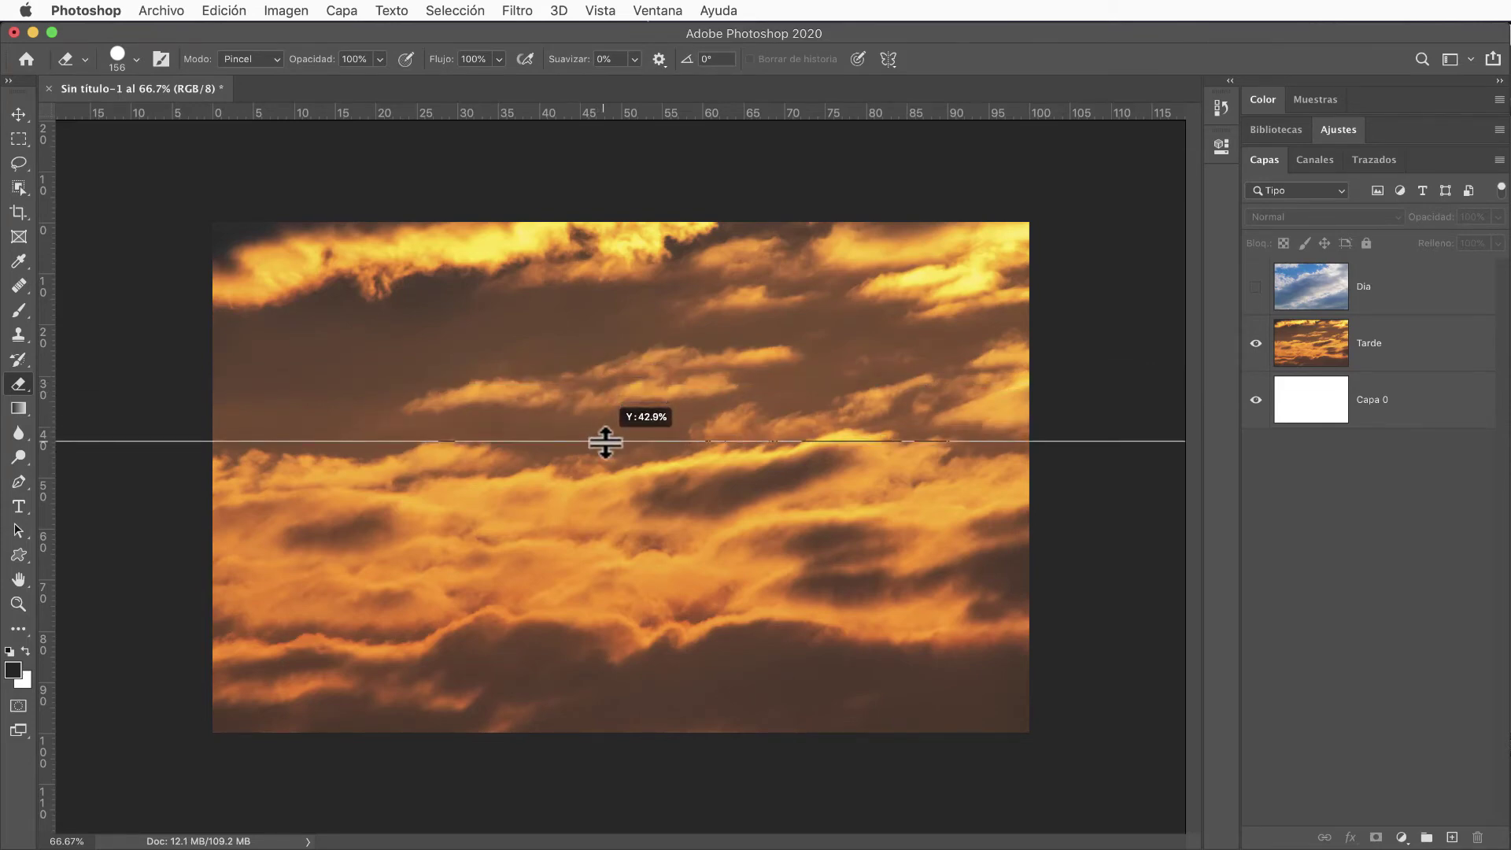
drag(605, 442, 609, 478)
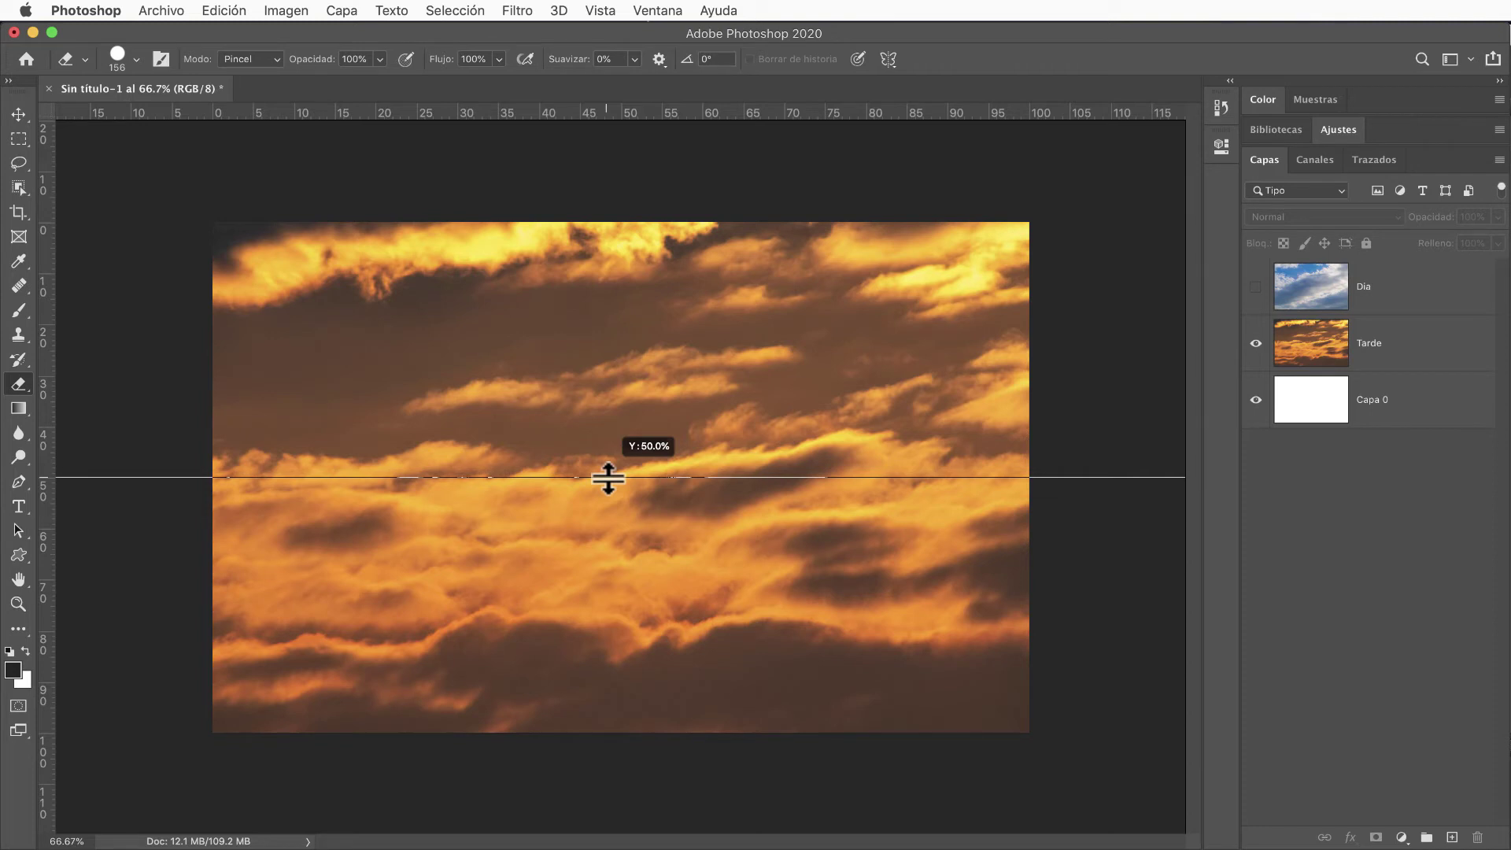
drag(609, 479, 609, 478)
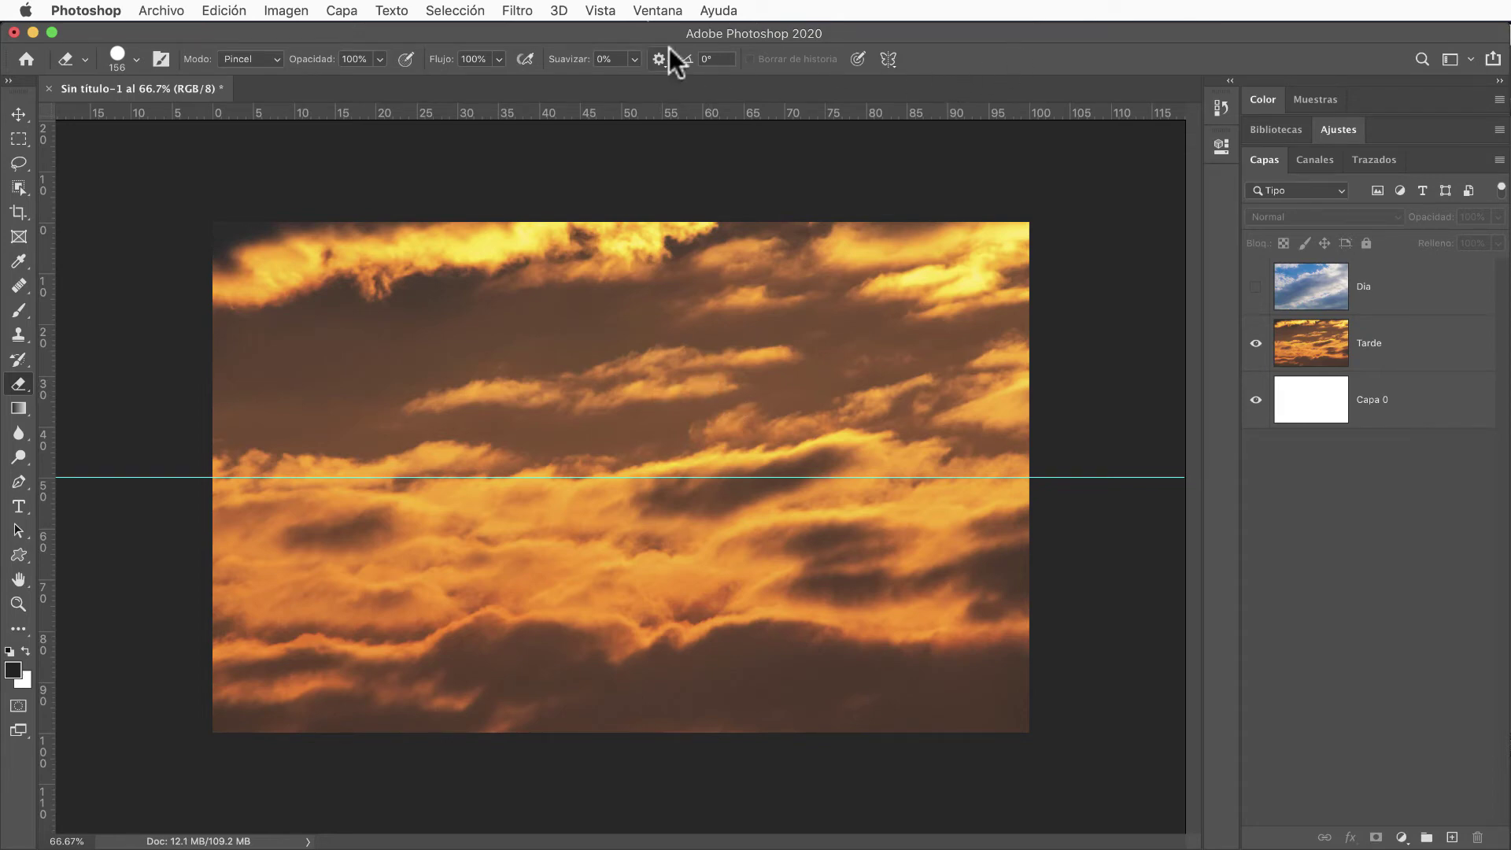
click(599, 11)
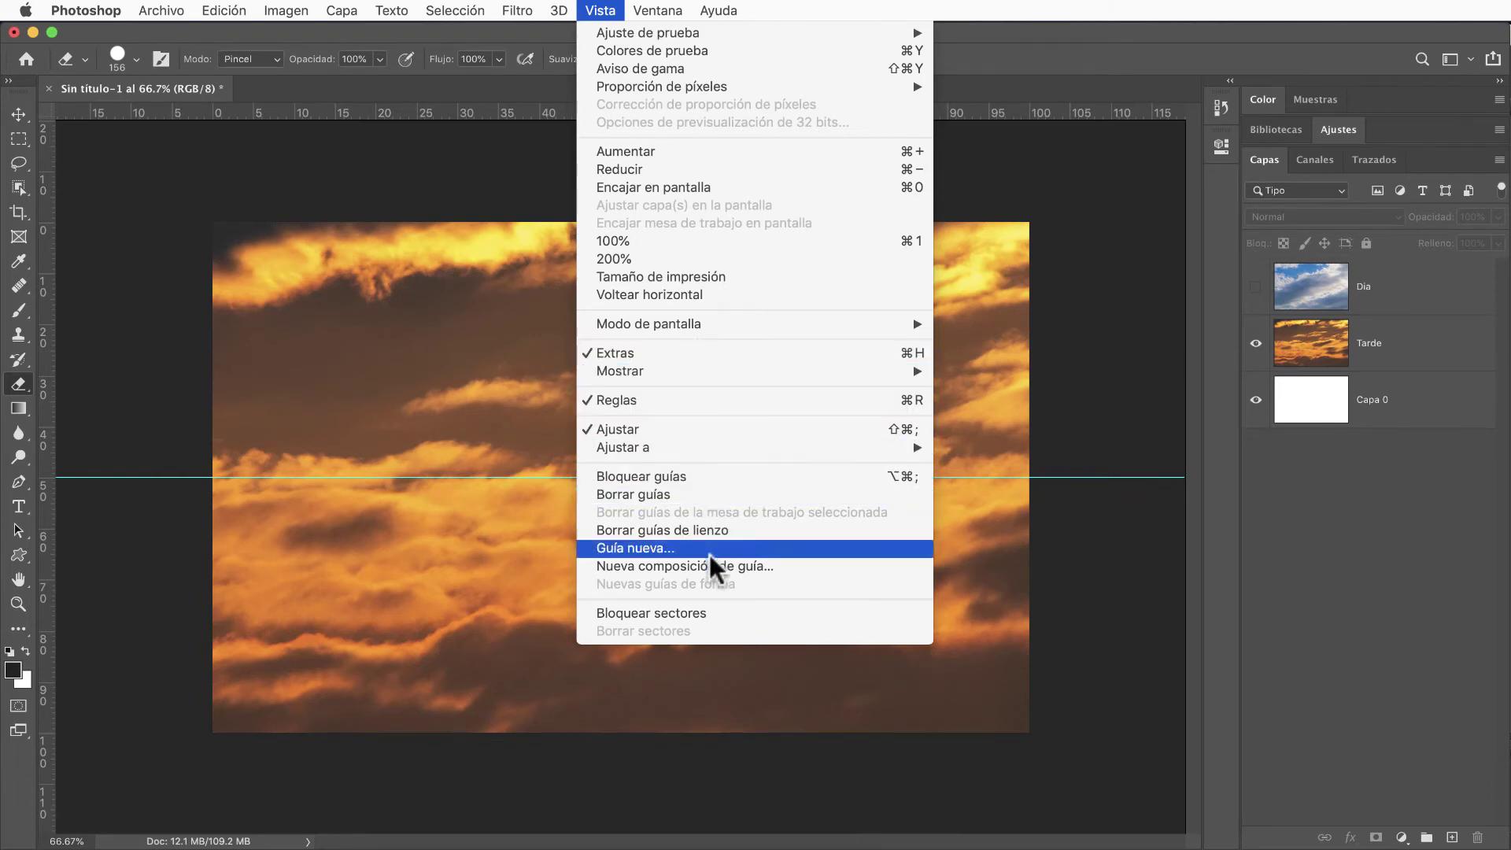
click(710, 551)
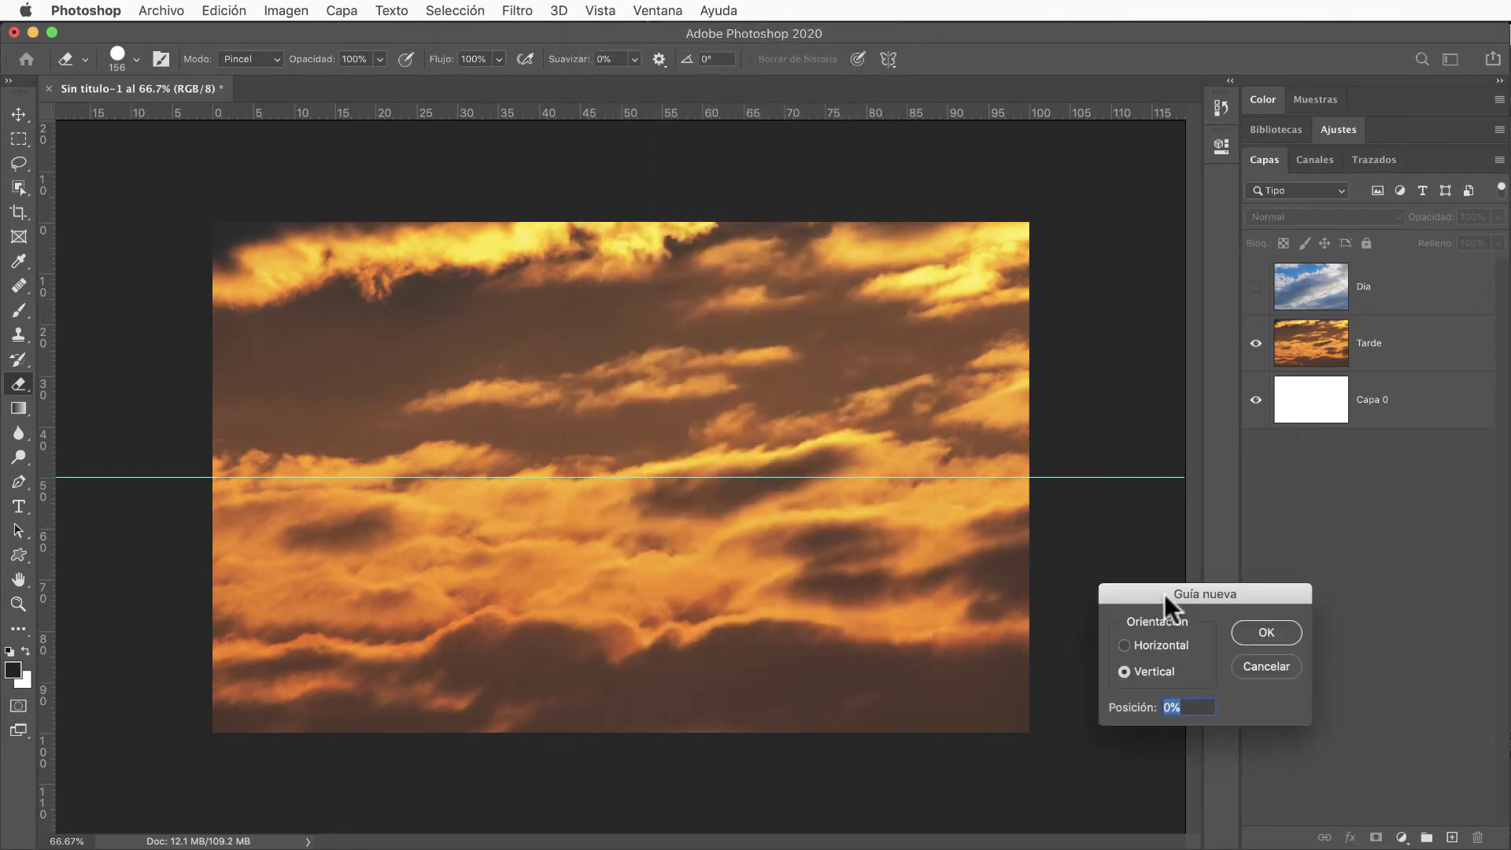
drag(1164, 594, 934, 237)
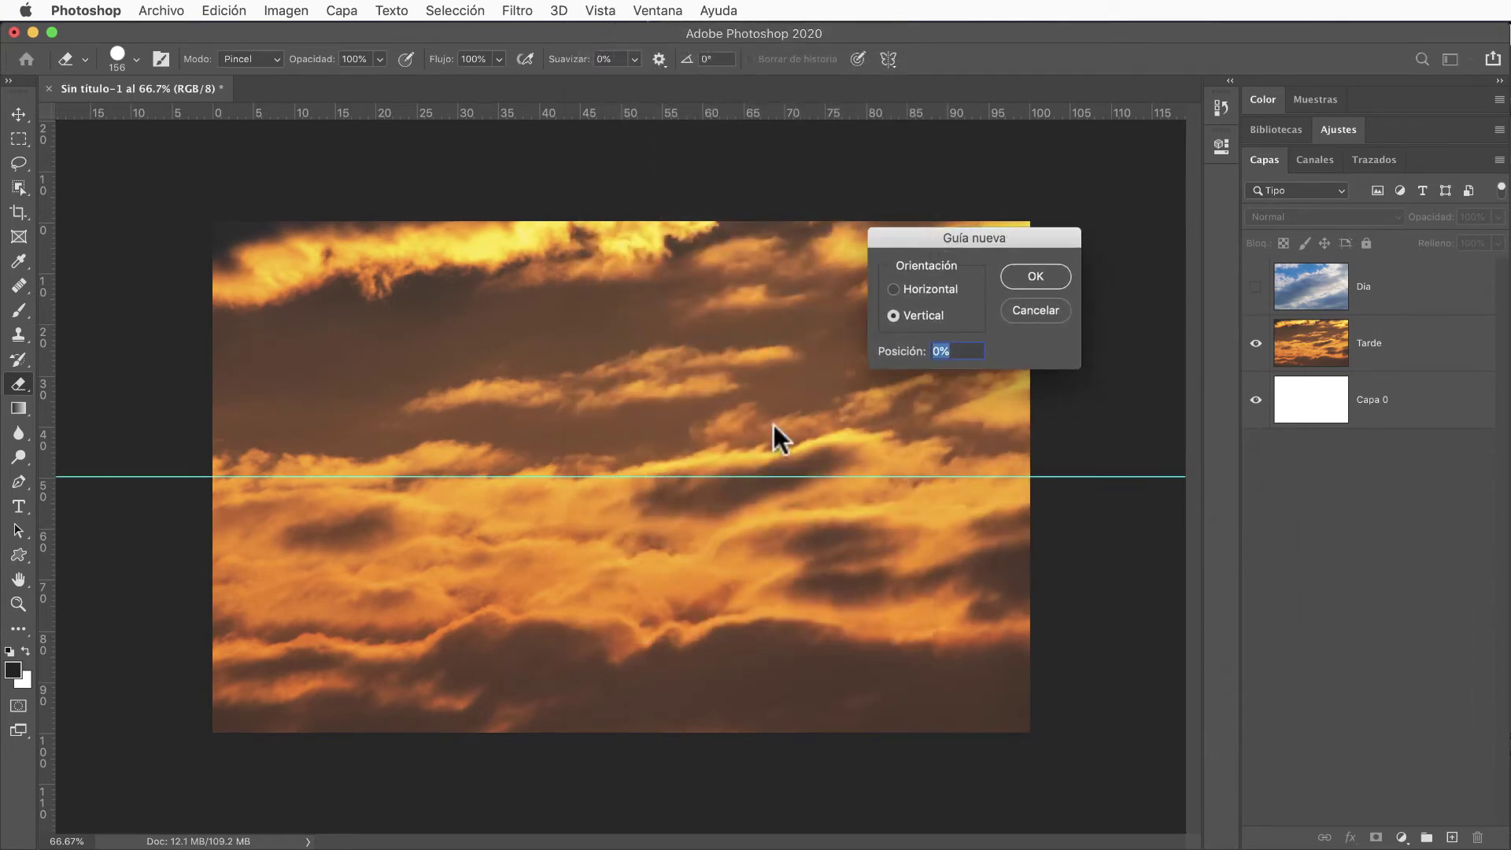
click(894, 289)
text(50)
click(1033, 310)
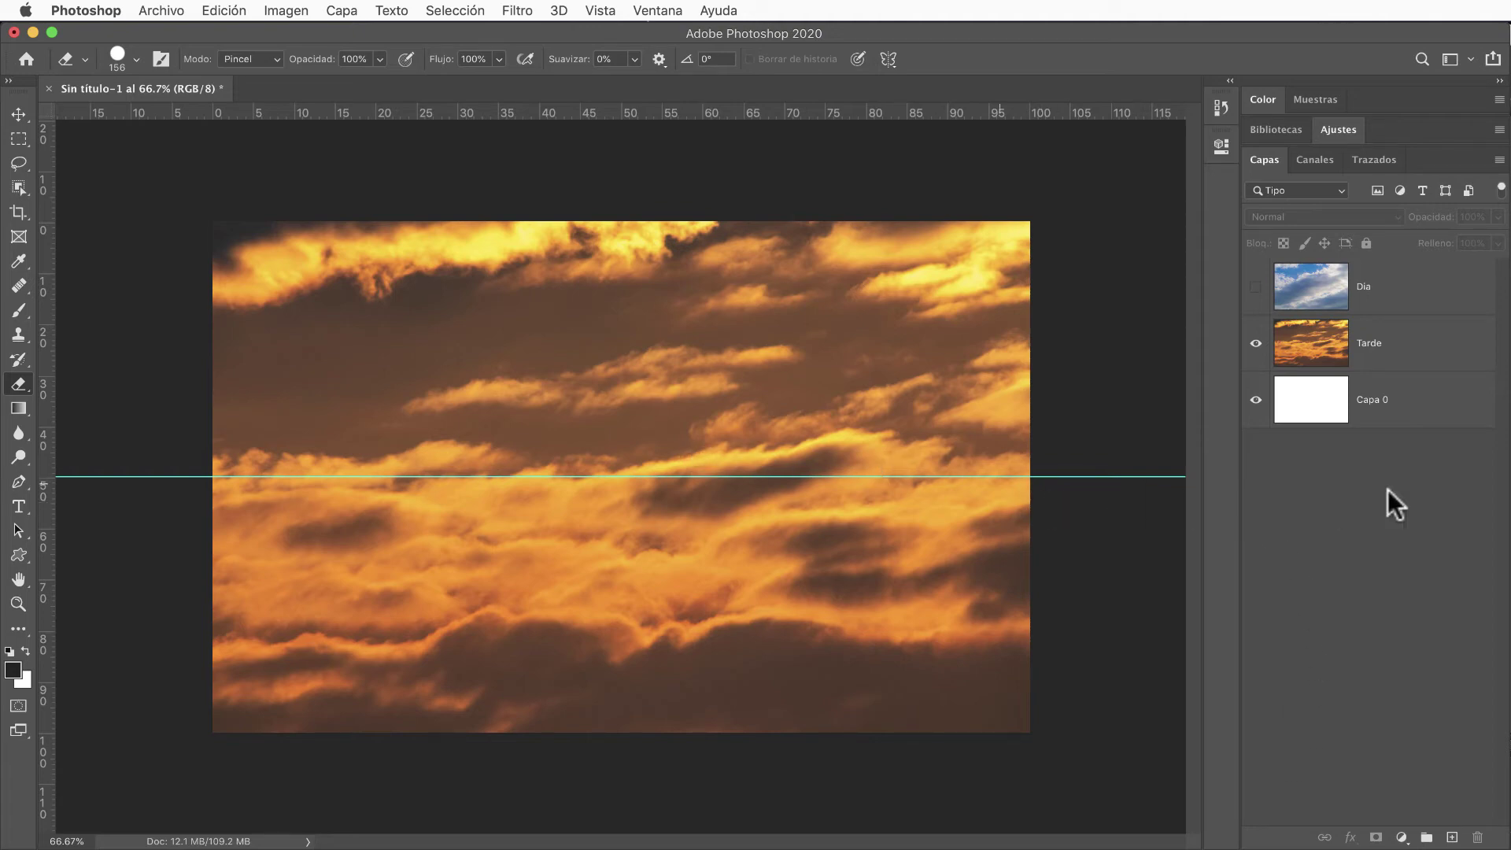
- Move the Tarde layer up with the Move tool, leaving a thin white strip at the bottom
click(1316, 356)
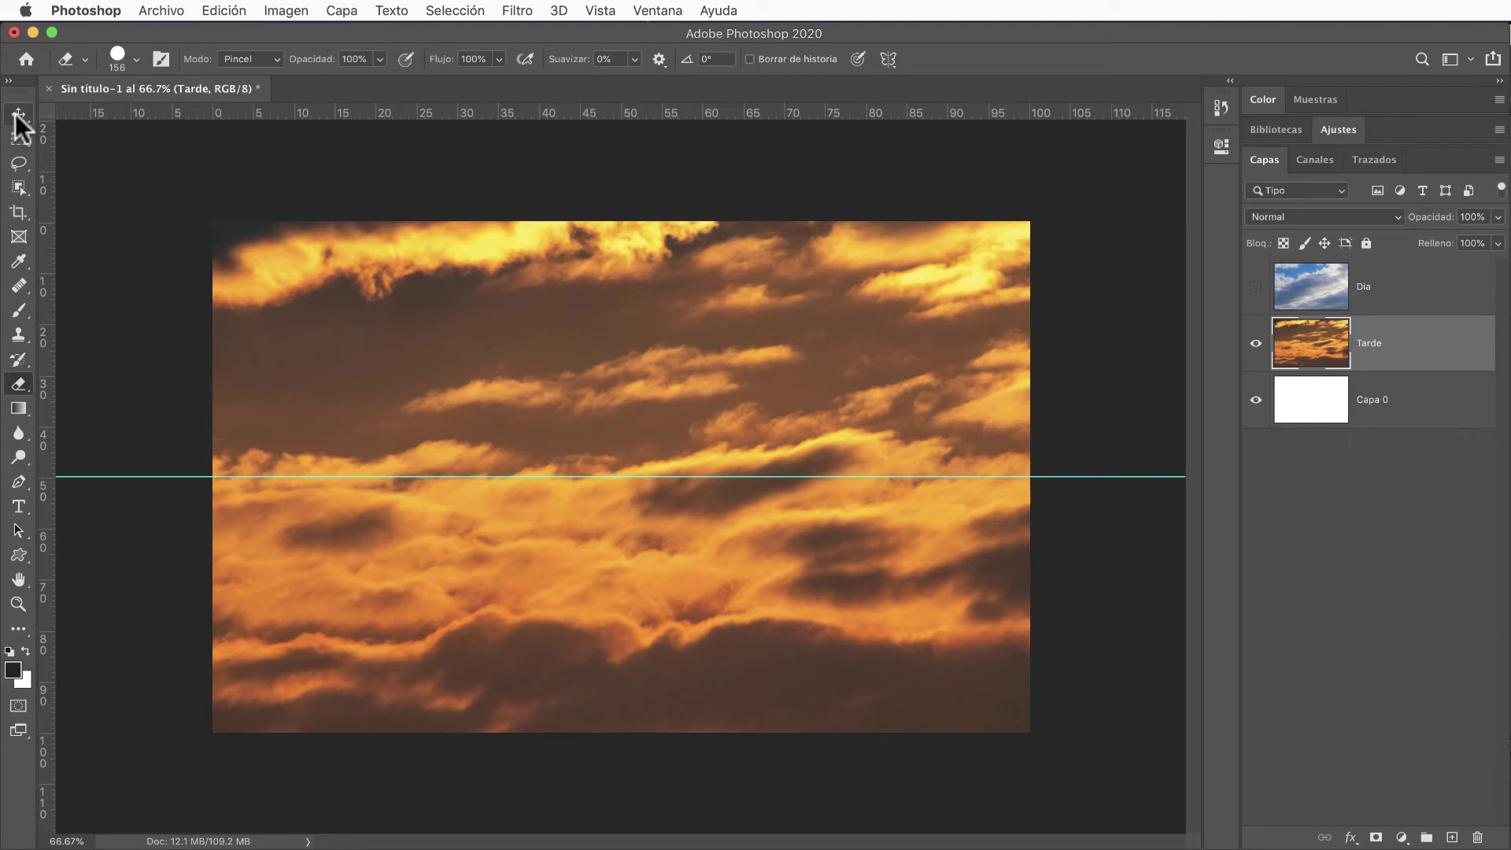
click(19, 118)
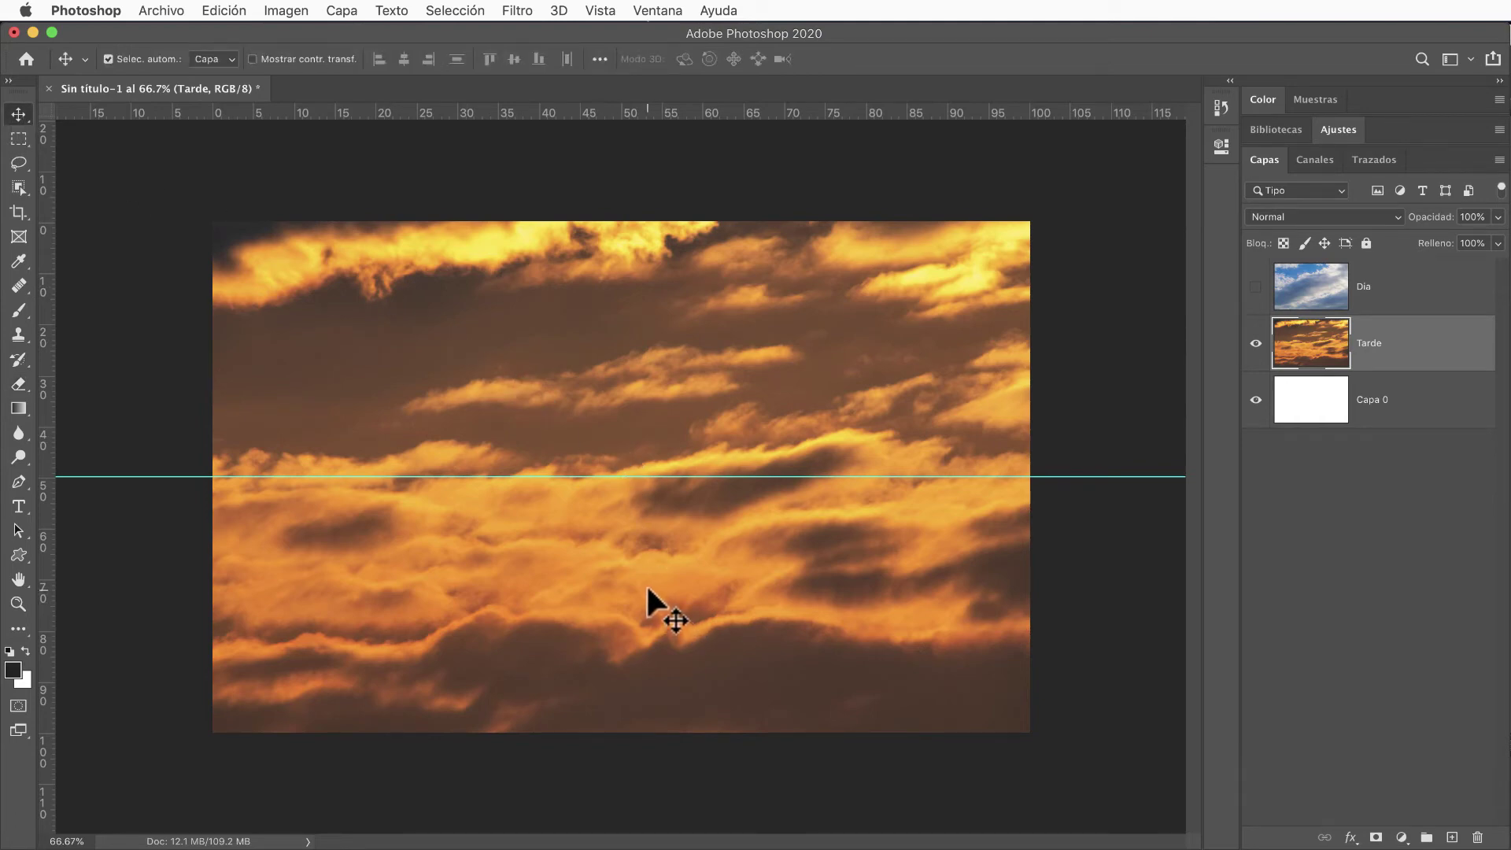
mouse_move(649, 589)
mouse_down()
mouse_move(662, 291)
mouse_move(633, 159)
mouse_up()
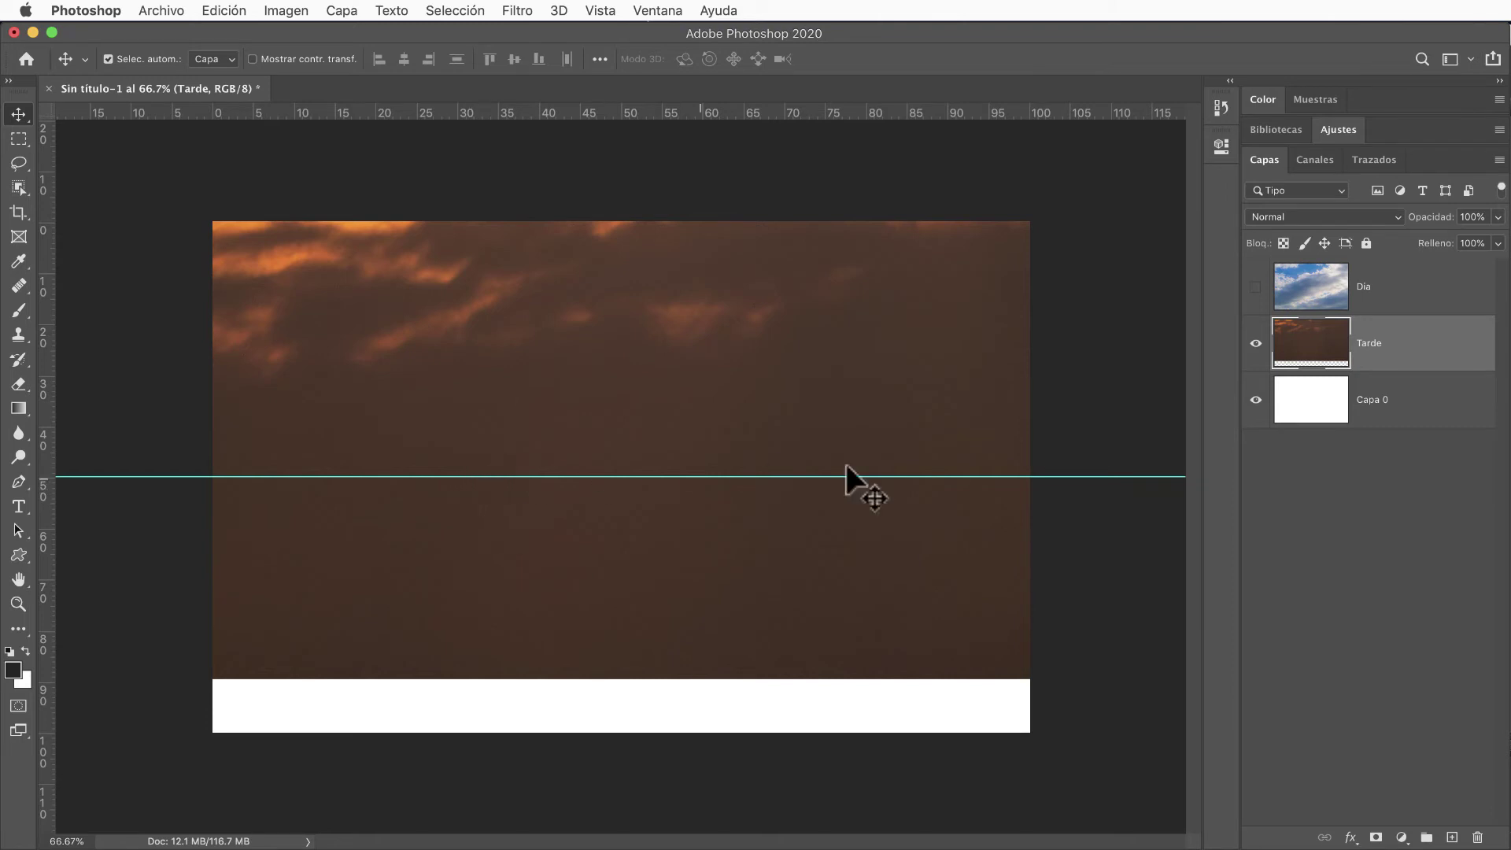
drag(778, 417, 786, 445)
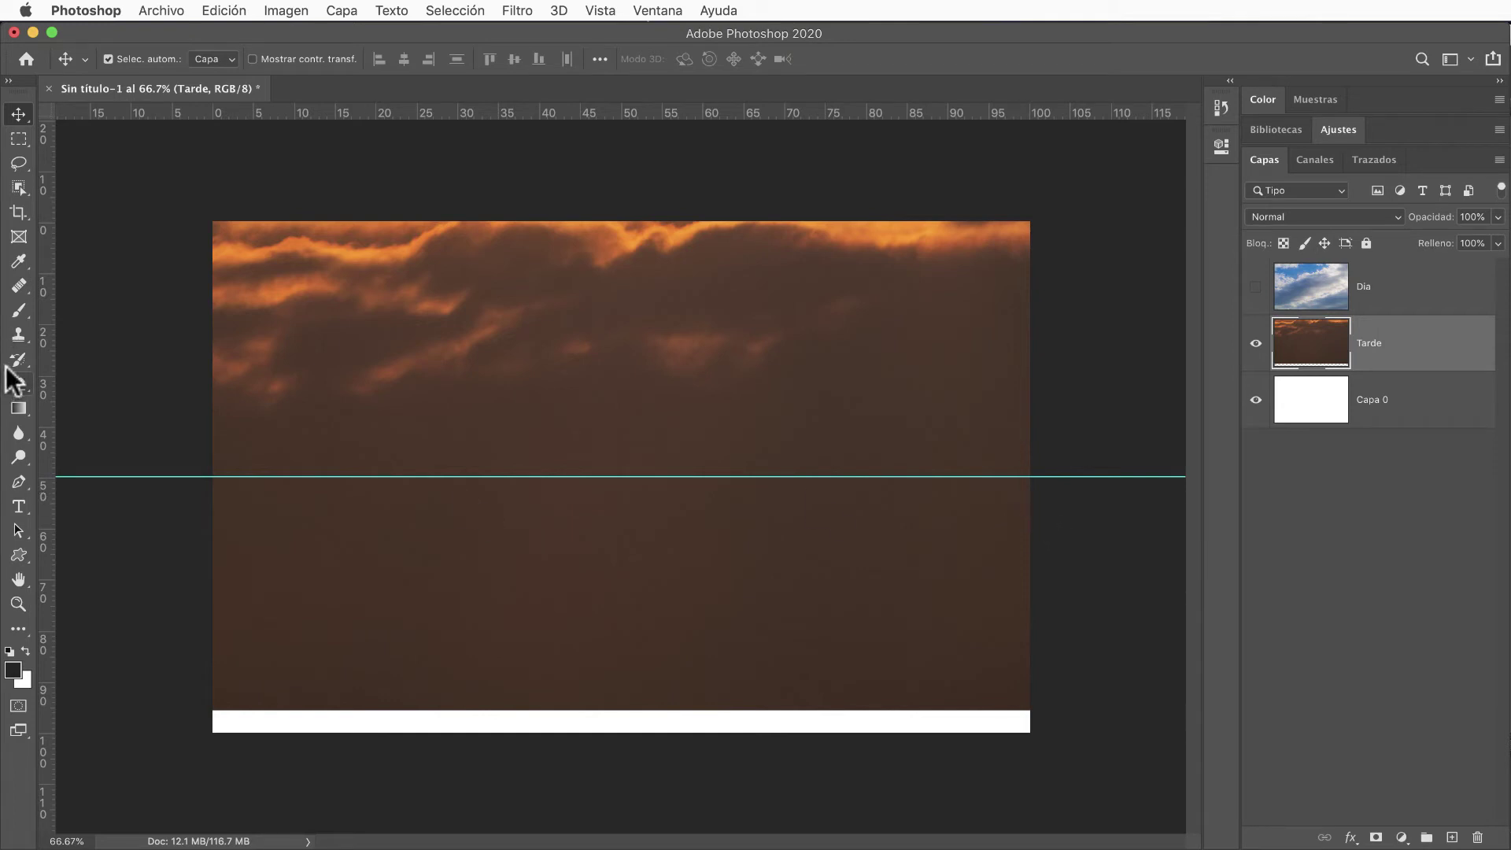
- Marquee-select the canvas below the guide, delete that part of Tarde, and deselect
click(19, 140)
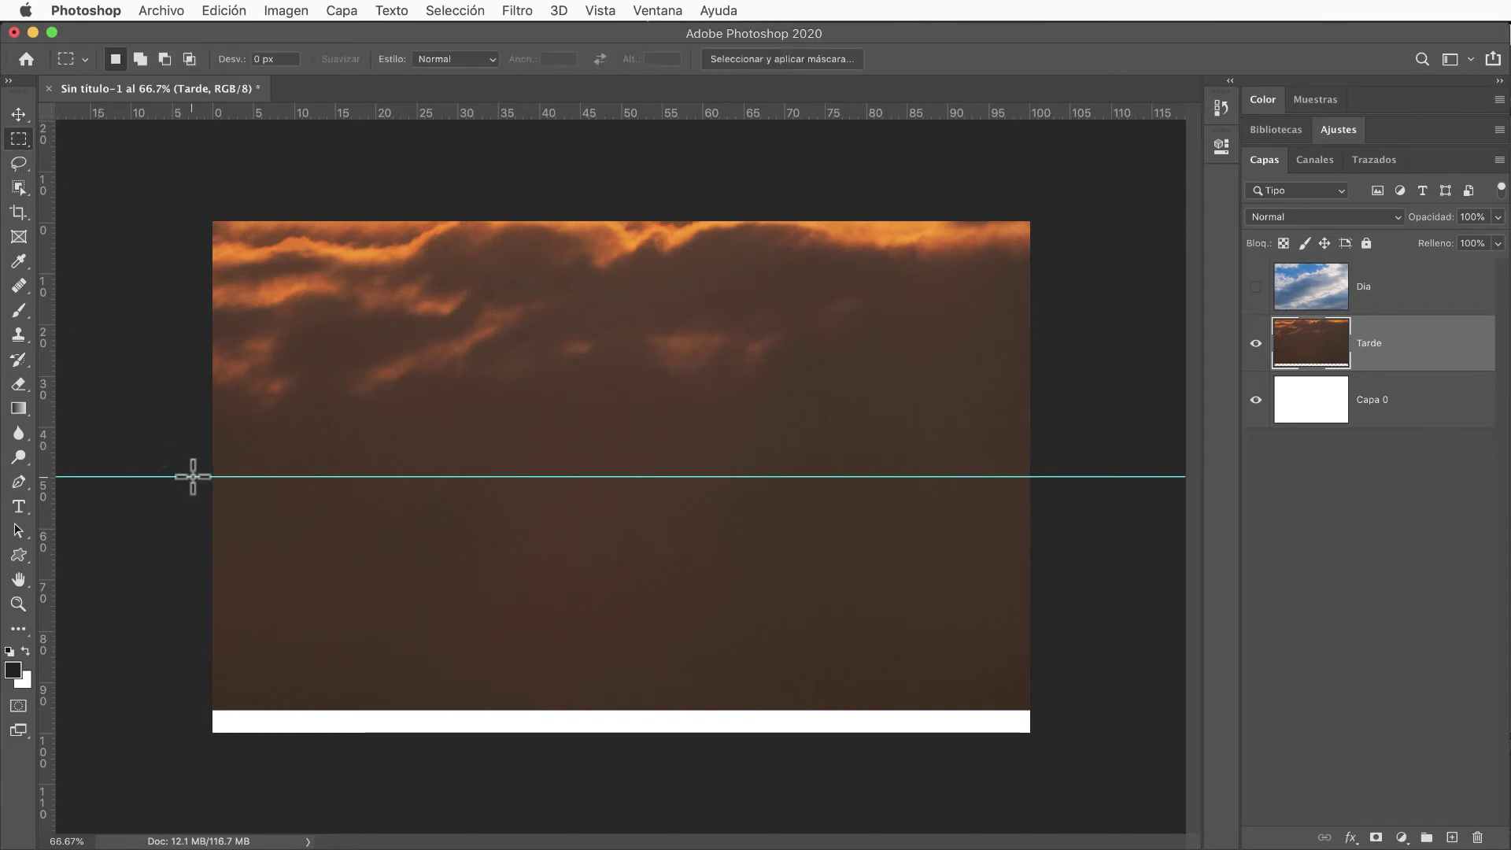
drag(197, 476, 934, 645)
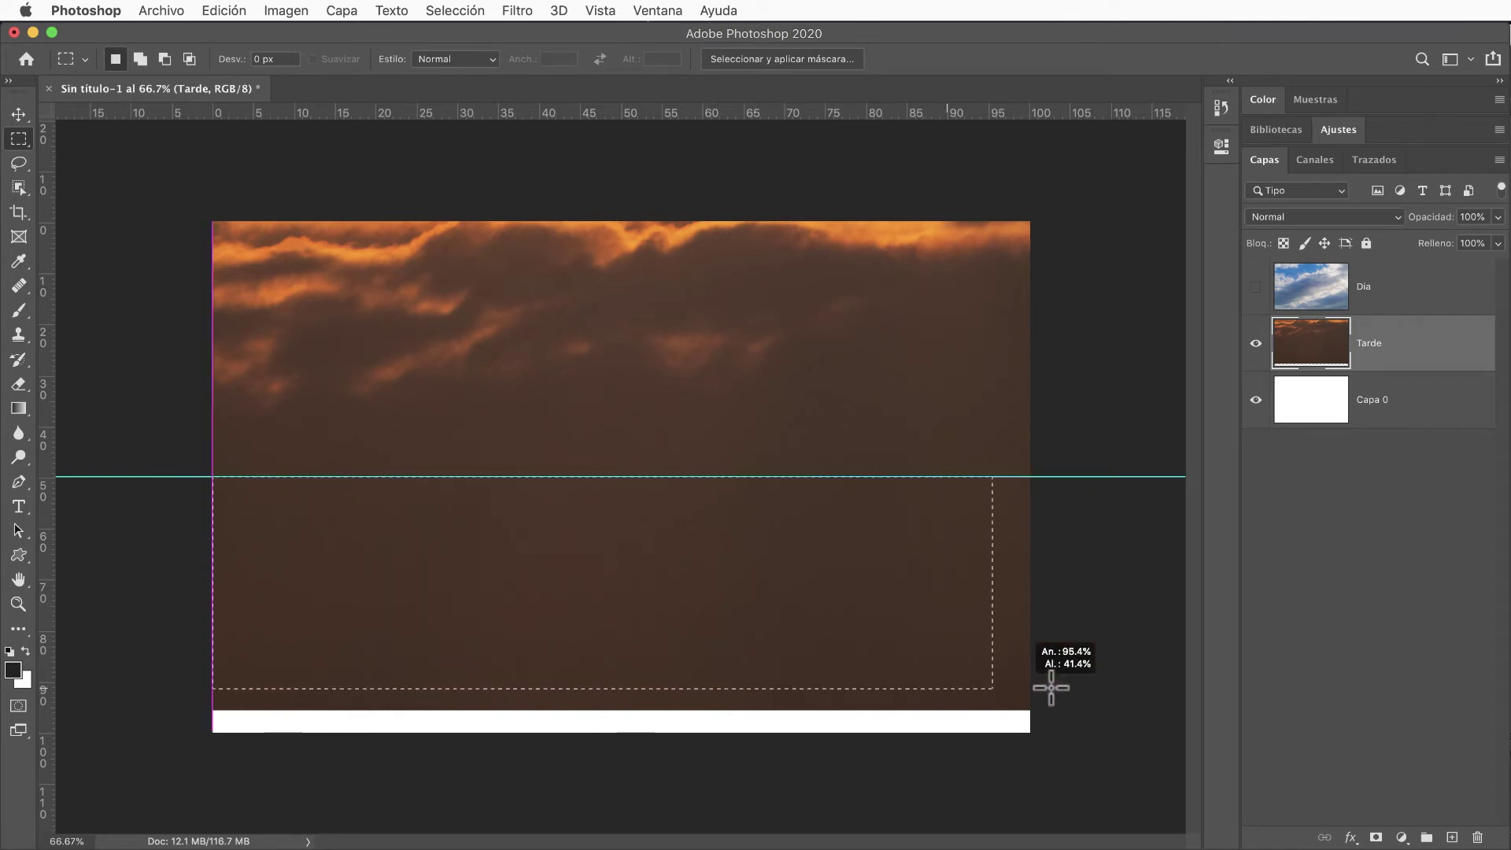
mouse_move(934, 646)
mouse_down()
mouse_move(1060, 707)
mouse_move(1035, 718)
mouse_up()
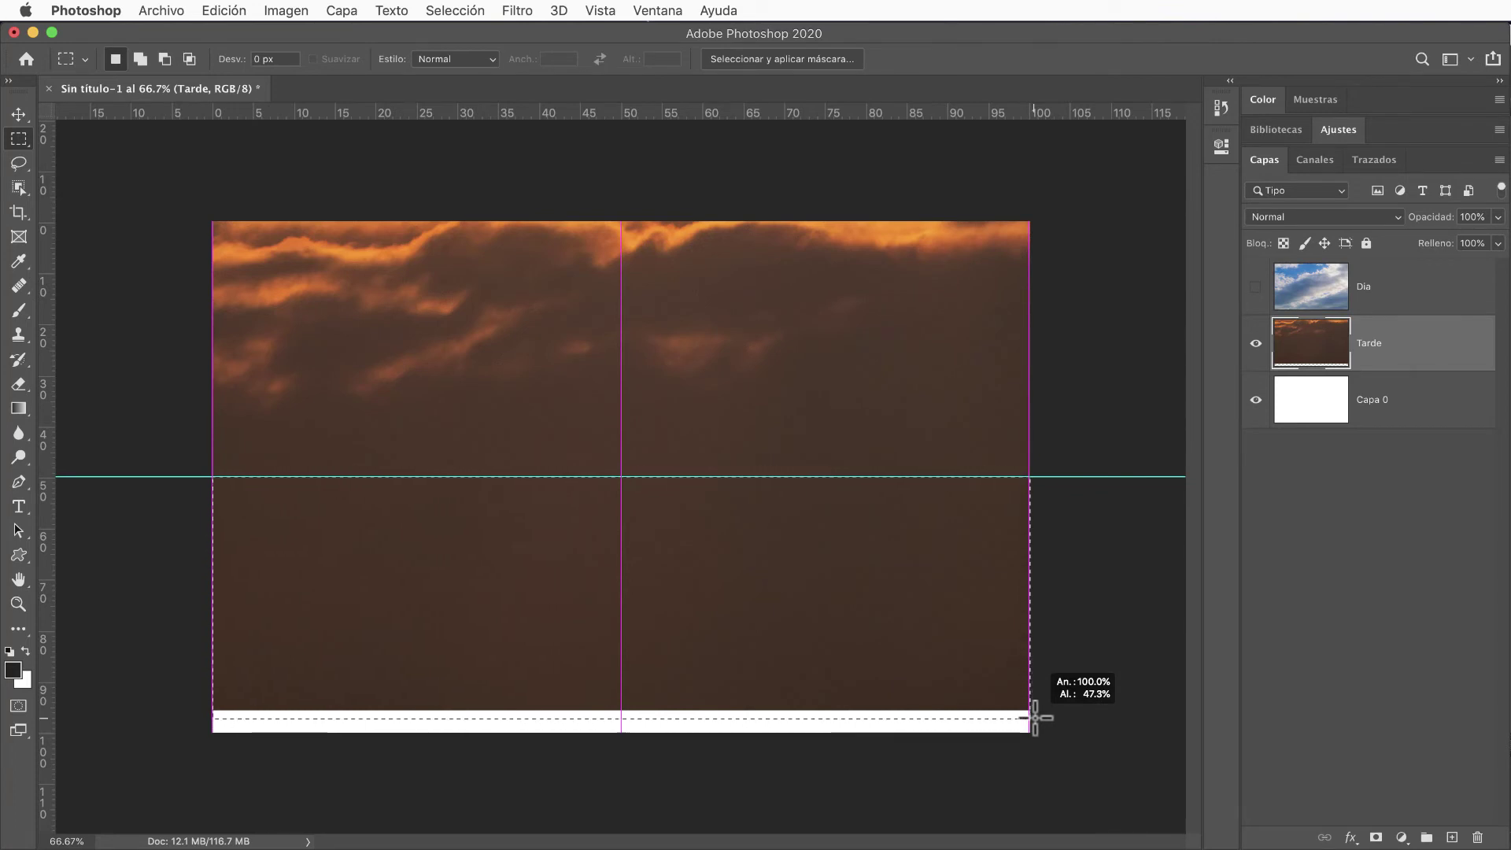
drag(1035, 718, 1035, 718)
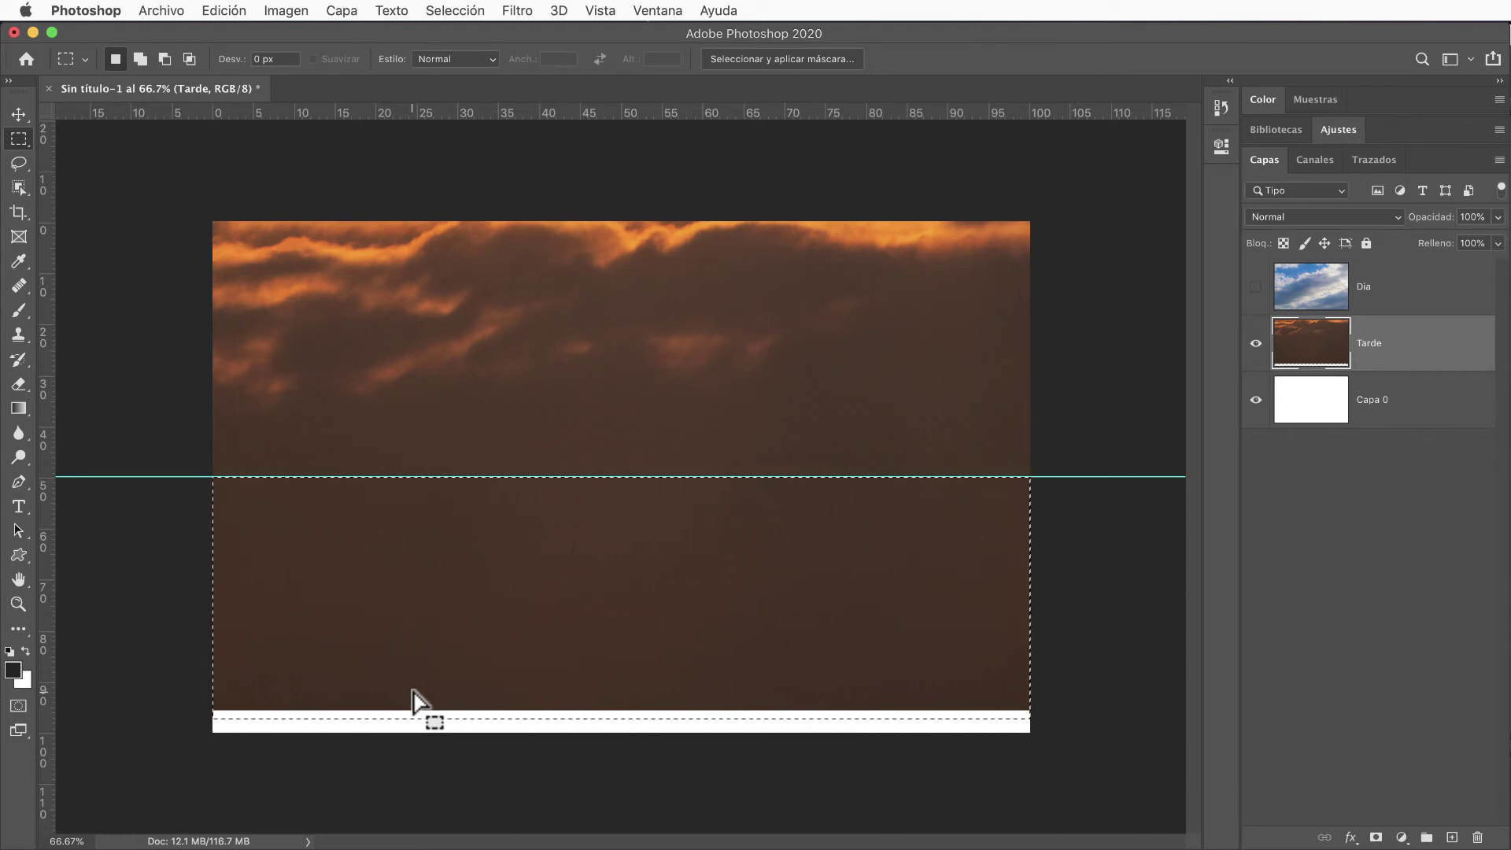
key(Delete)
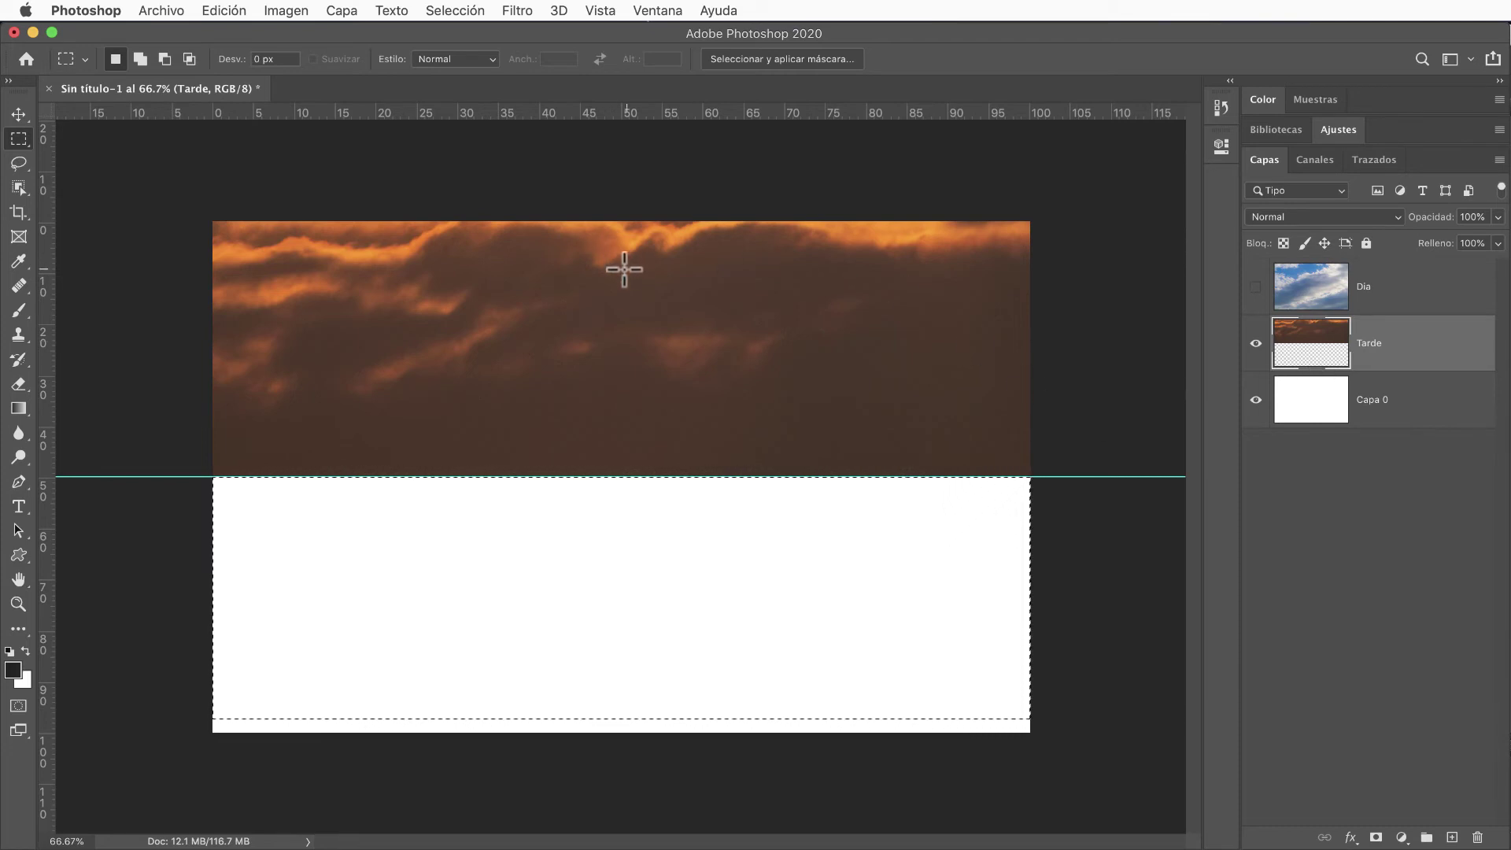
click(454, 12)
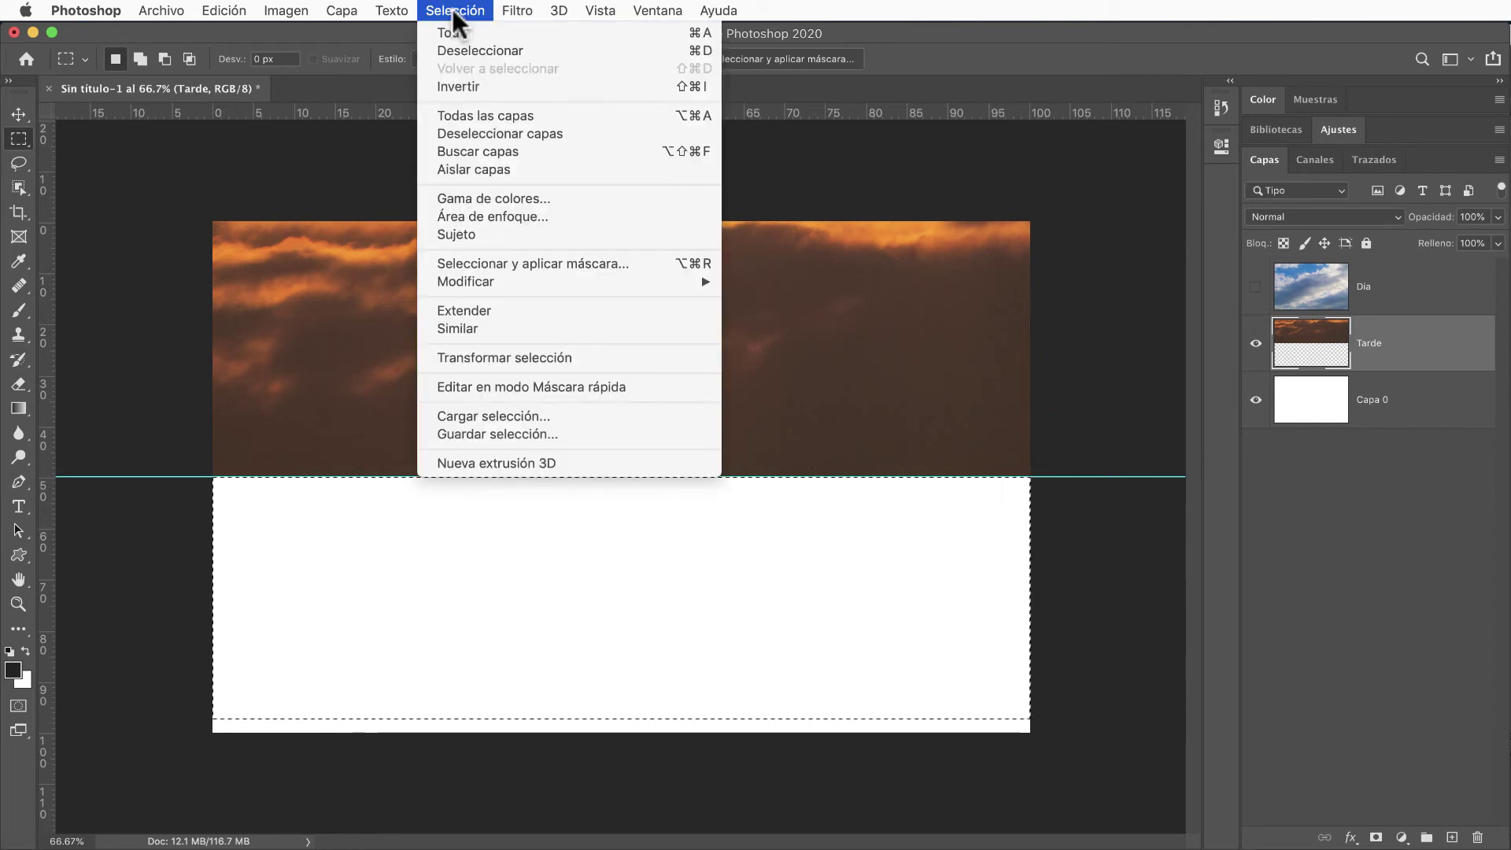
click(472, 51)
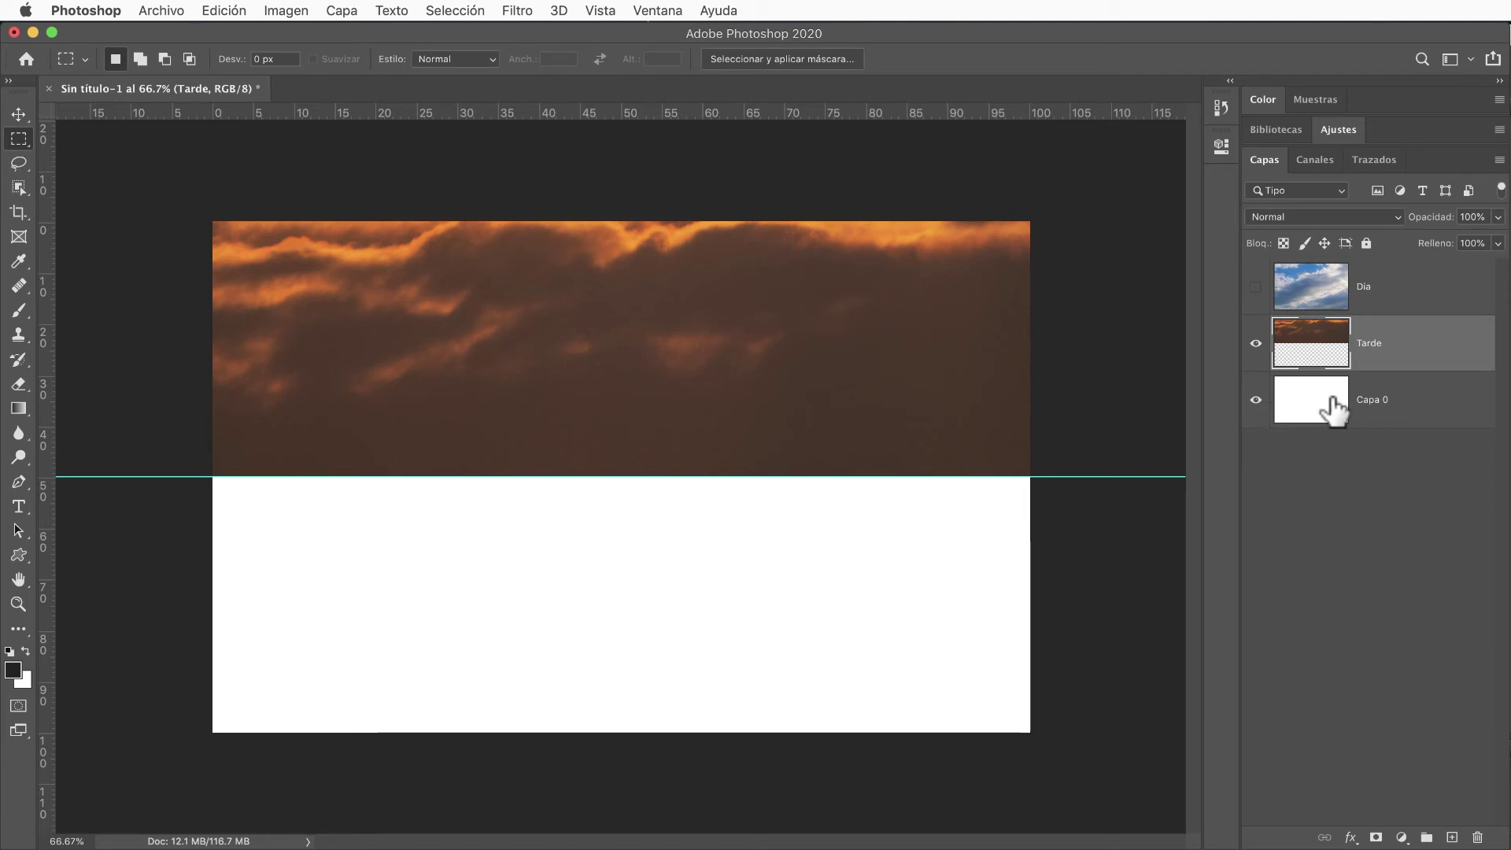
- Hide Capa 0 and Tarde, then select and show the Día layer
click(1256, 399)
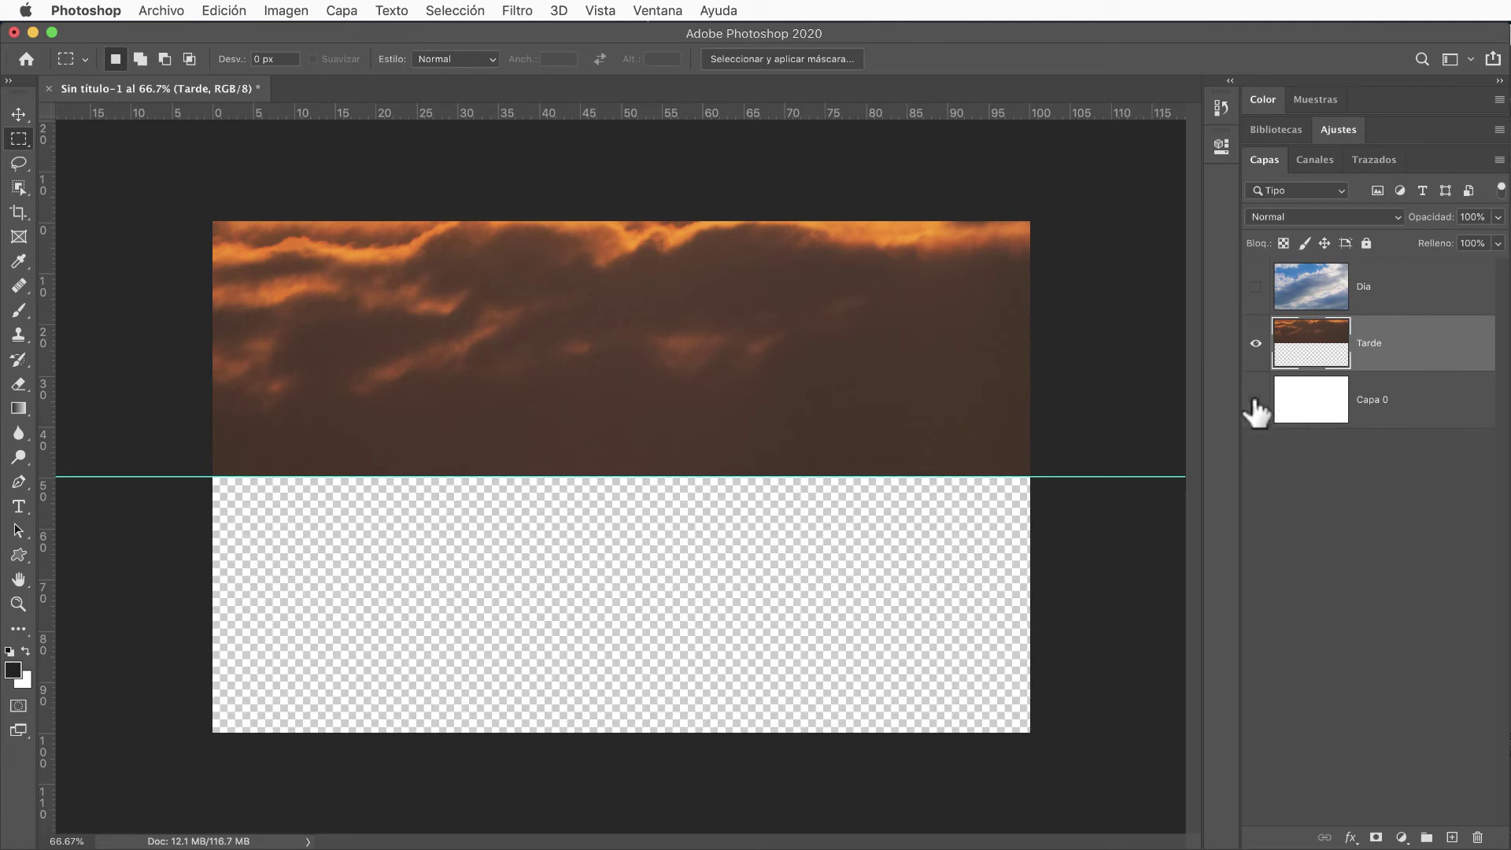
click(1257, 344)
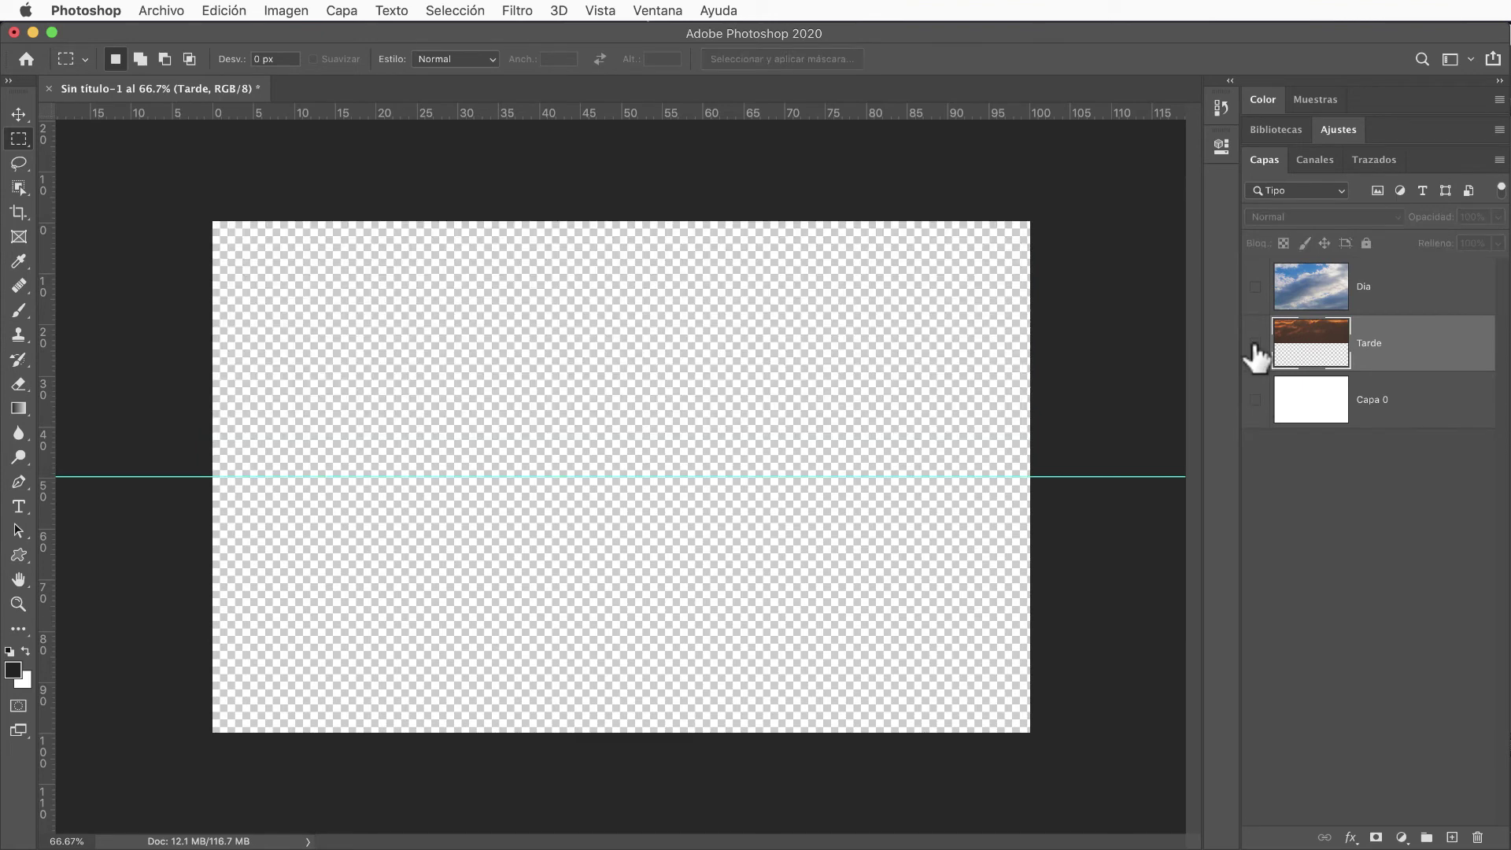
click(1310, 296)
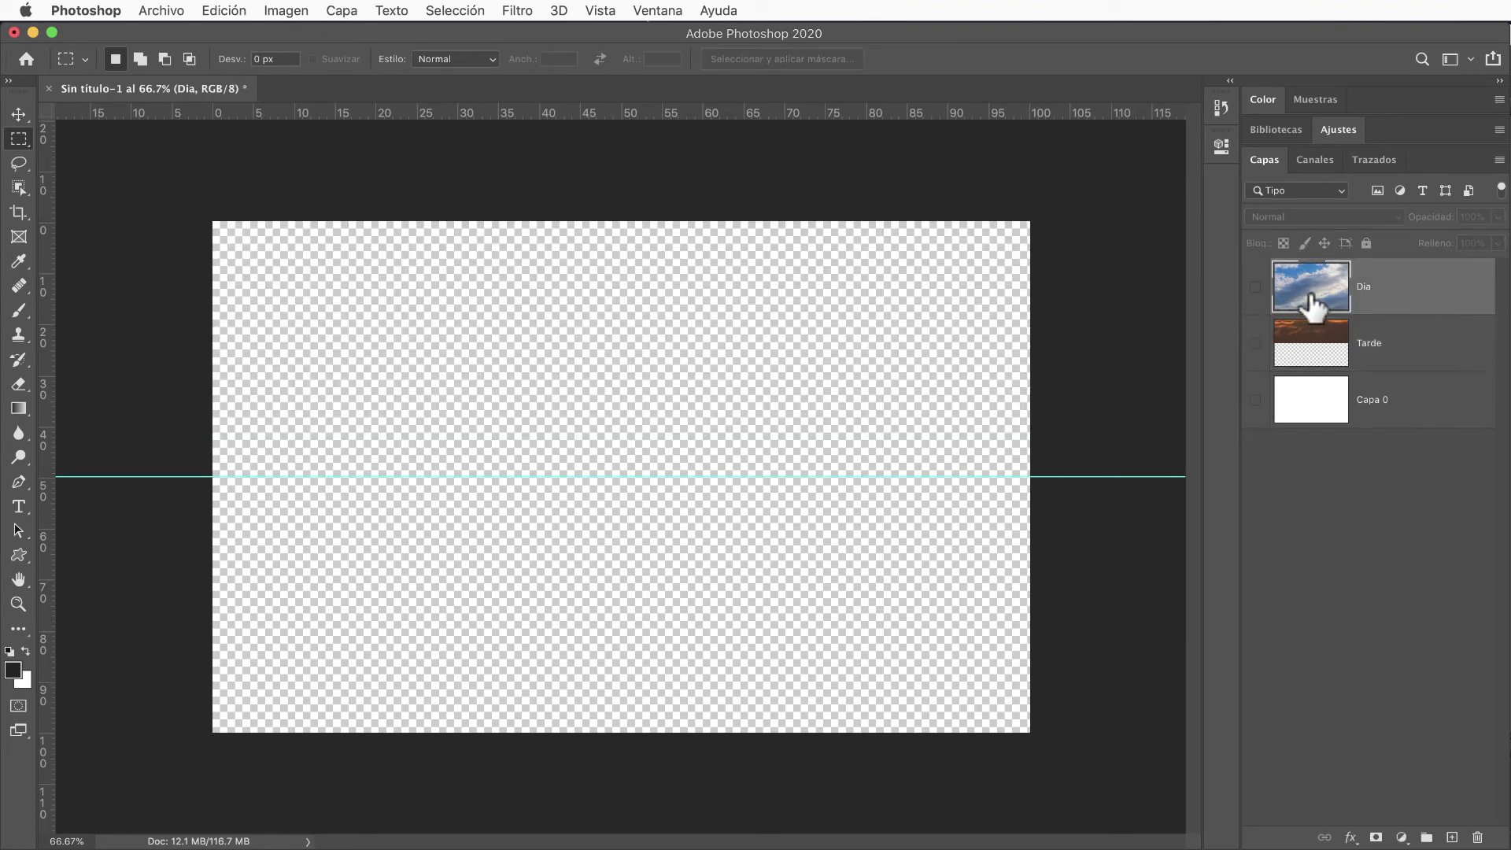
click(1256, 288)
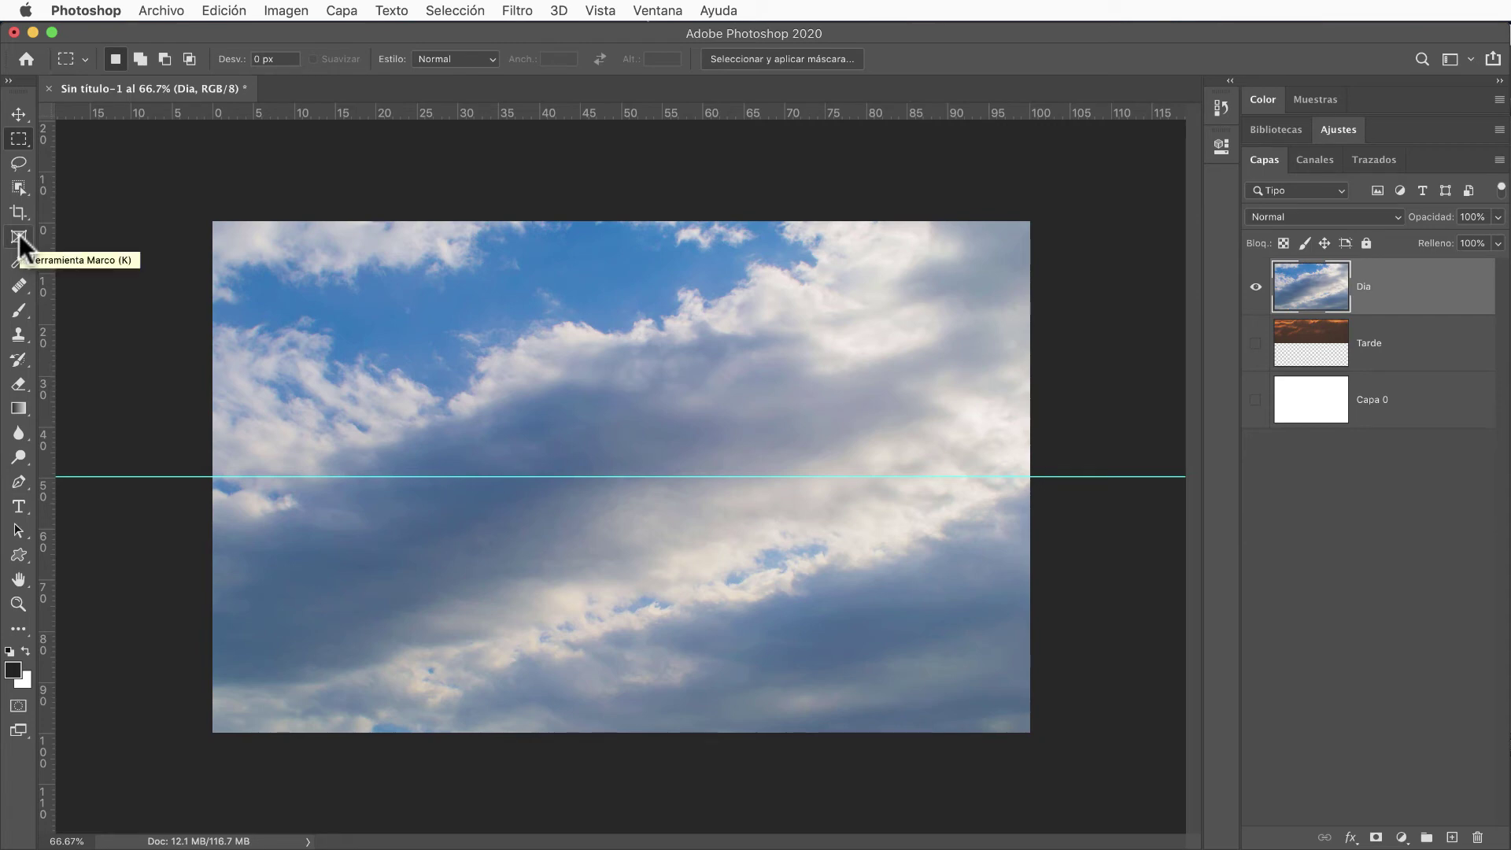
- Draw a frame from the canvas top-left down to the guide, clipping Día to the upper half
click(18, 235)
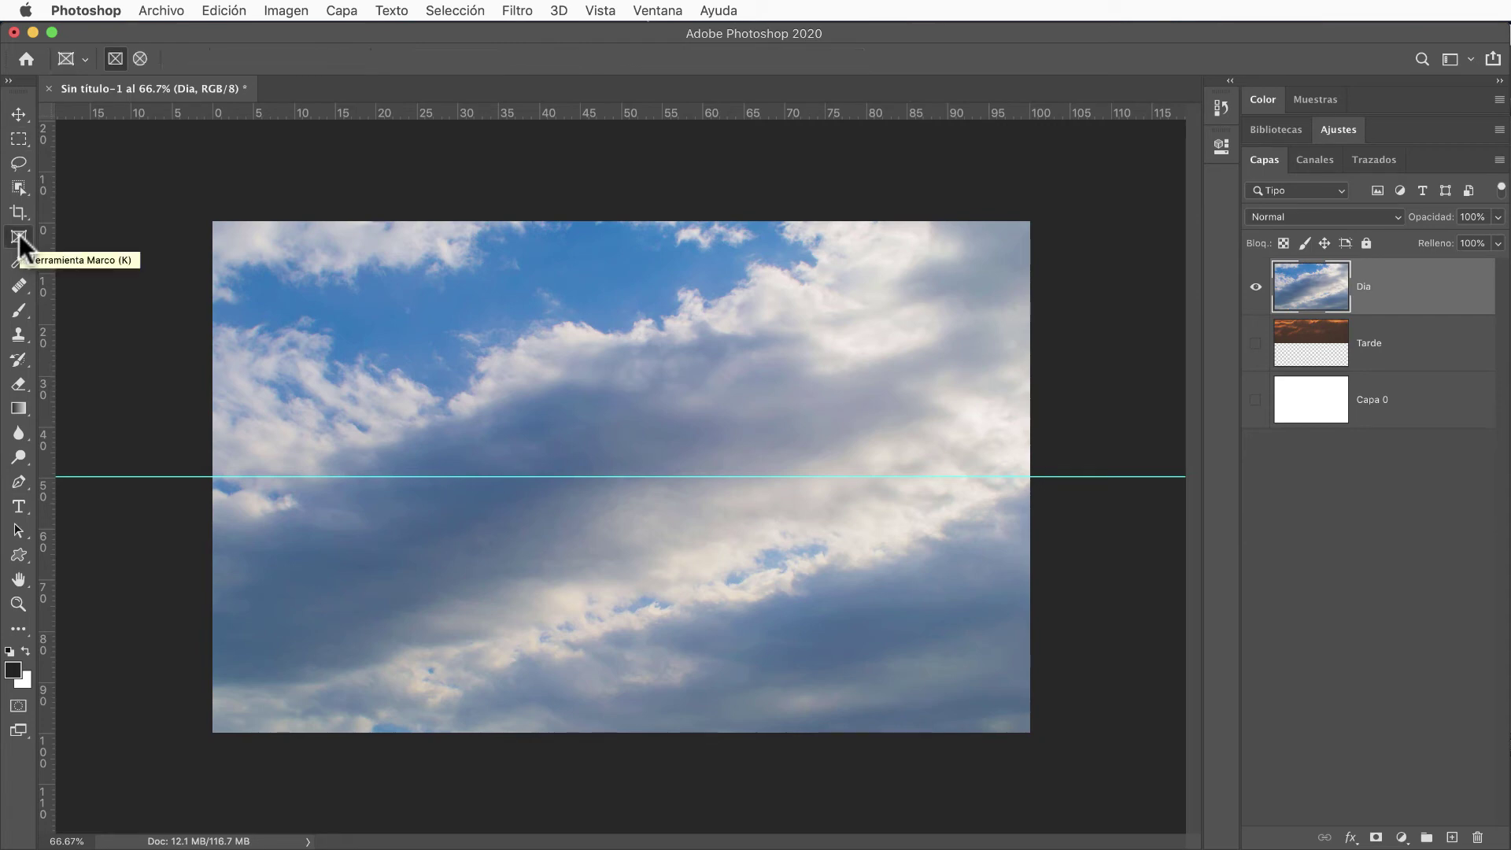
mouse_move(145, 172)
mouse_down()
mouse_move(405, 283)
mouse_move(864, 432)
mouse_move(1016, 513)
mouse_move(859, 555)
mouse_move(1023, 540)
mouse_move(1081, 512)
mouse_up()
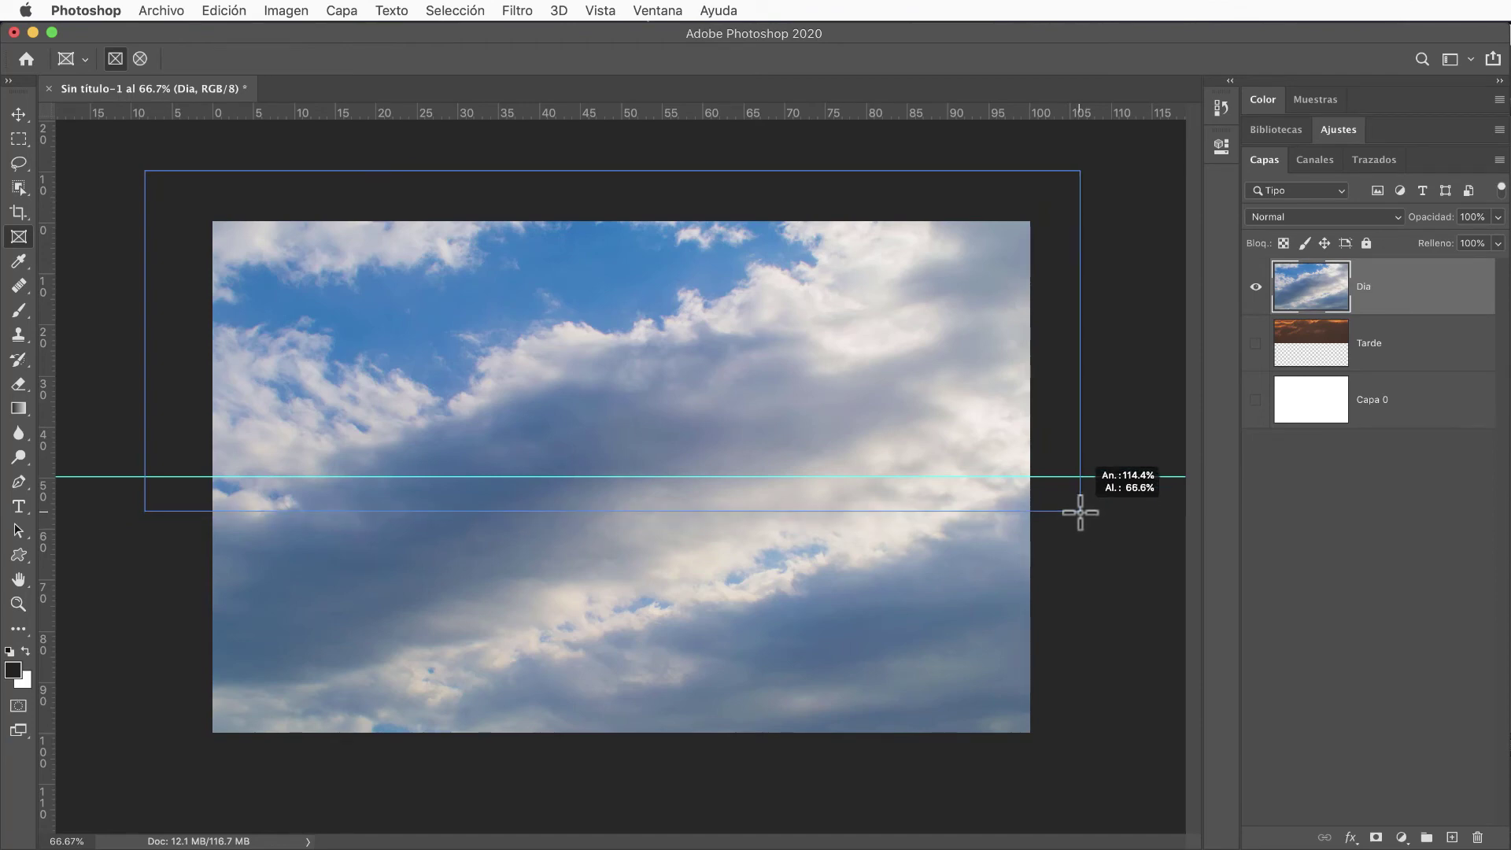
drag(1081, 512, 1081, 512)
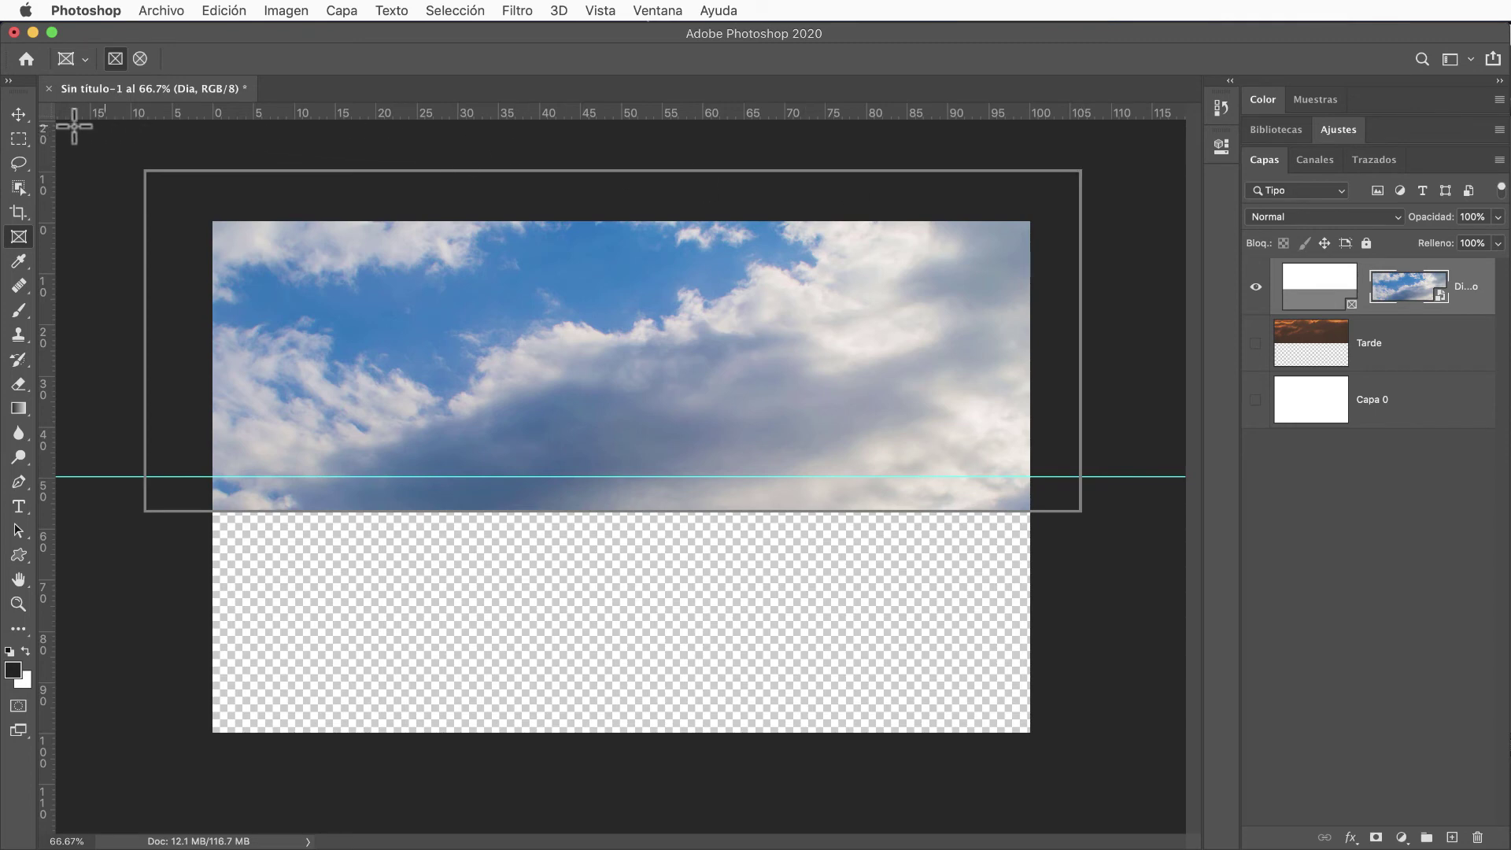
click(24, 116)
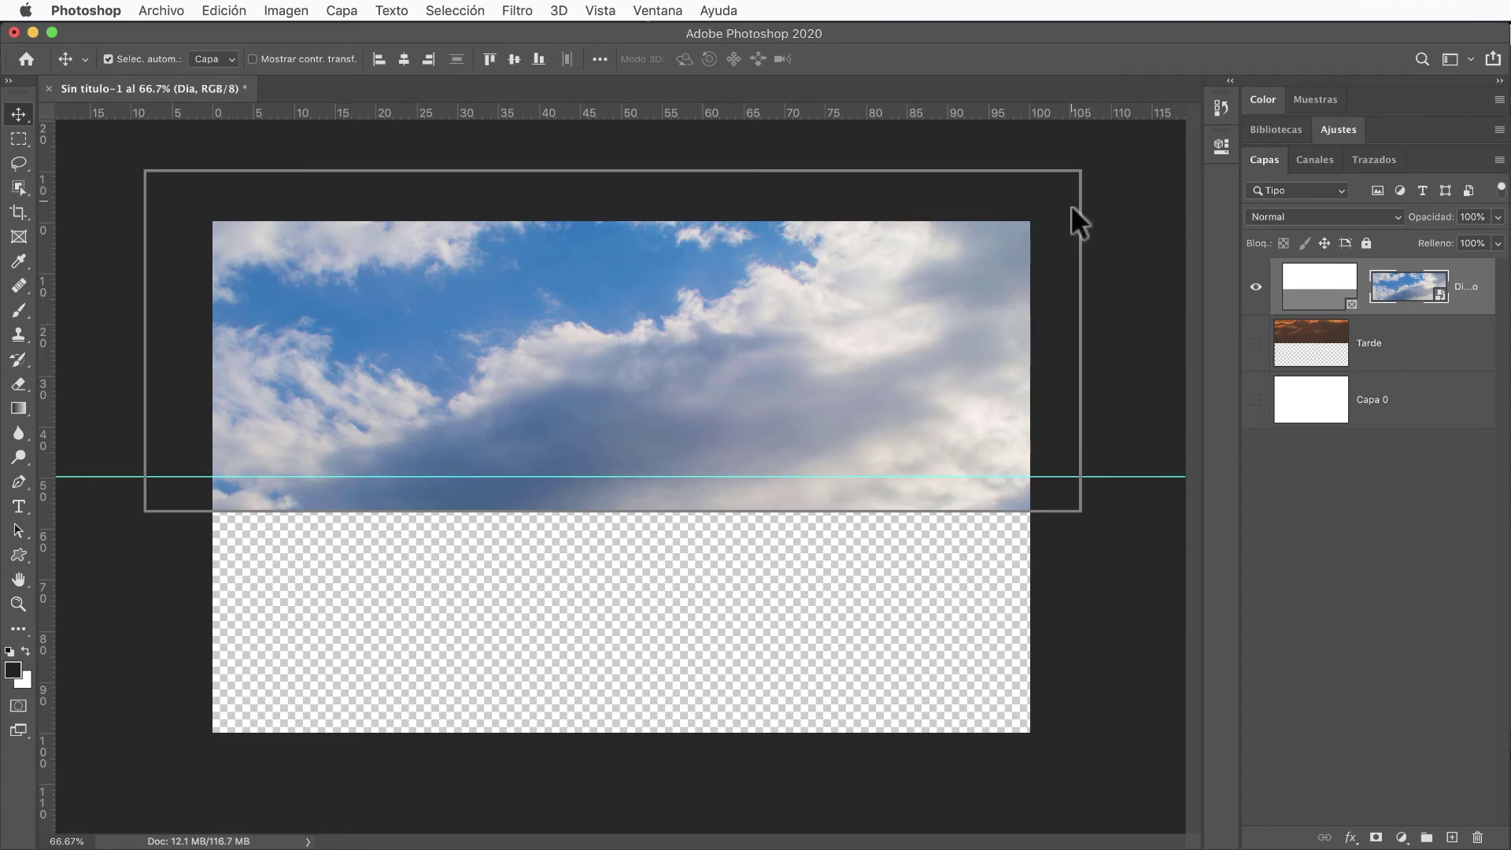
- Shift the Día sky inside the frame and widen the frame from its top-right corner
mouse_move(904, 299)
mouse_down()
mouse_move(922, 295)
mouse_move(950, 341)
mouse_move(877, 334)
mouse_move(970, 326)
mouse_up()
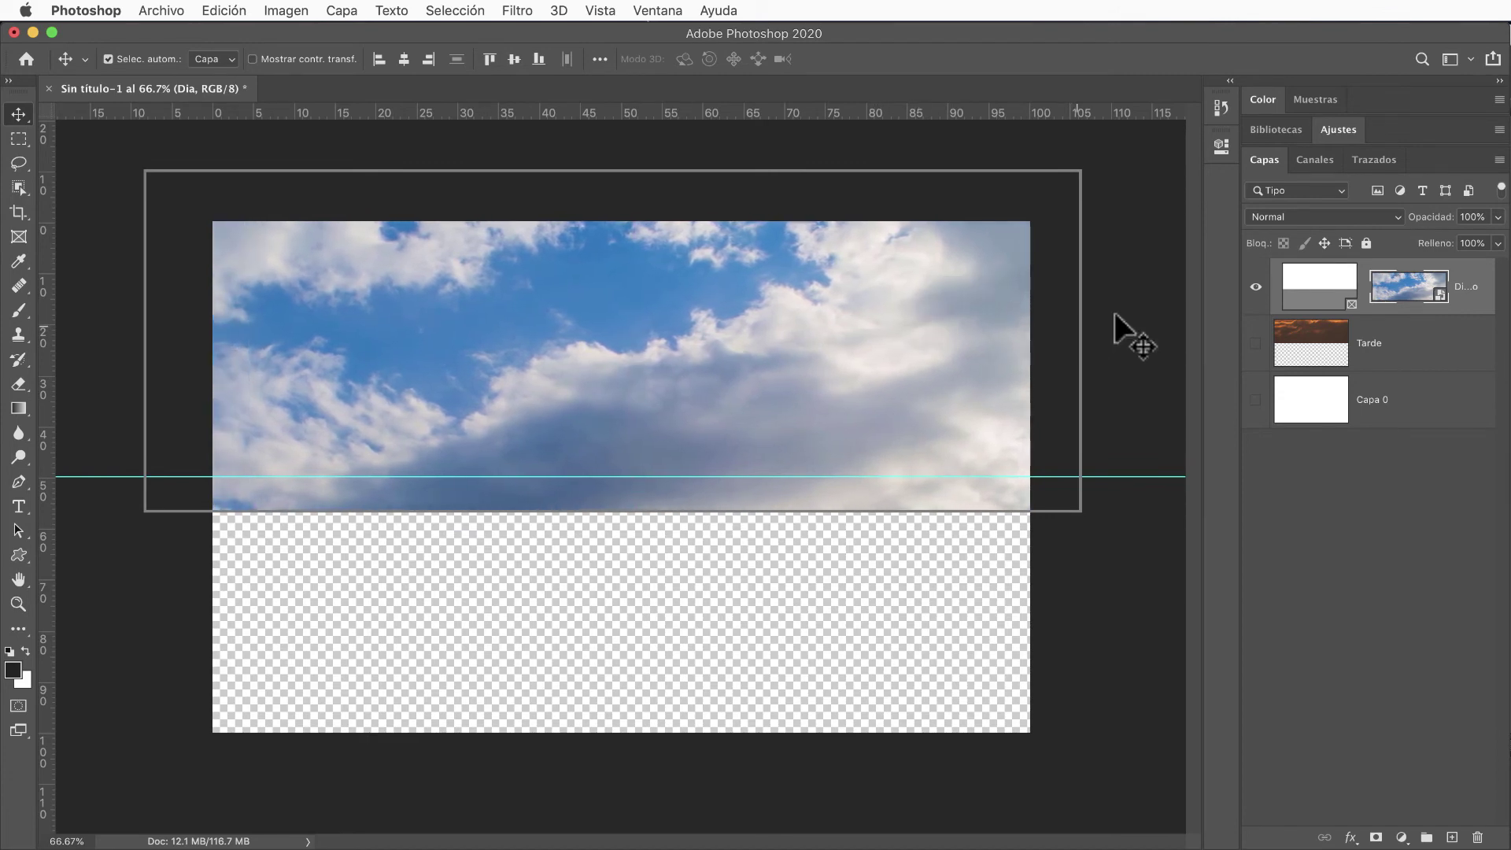
click(1322, 293)
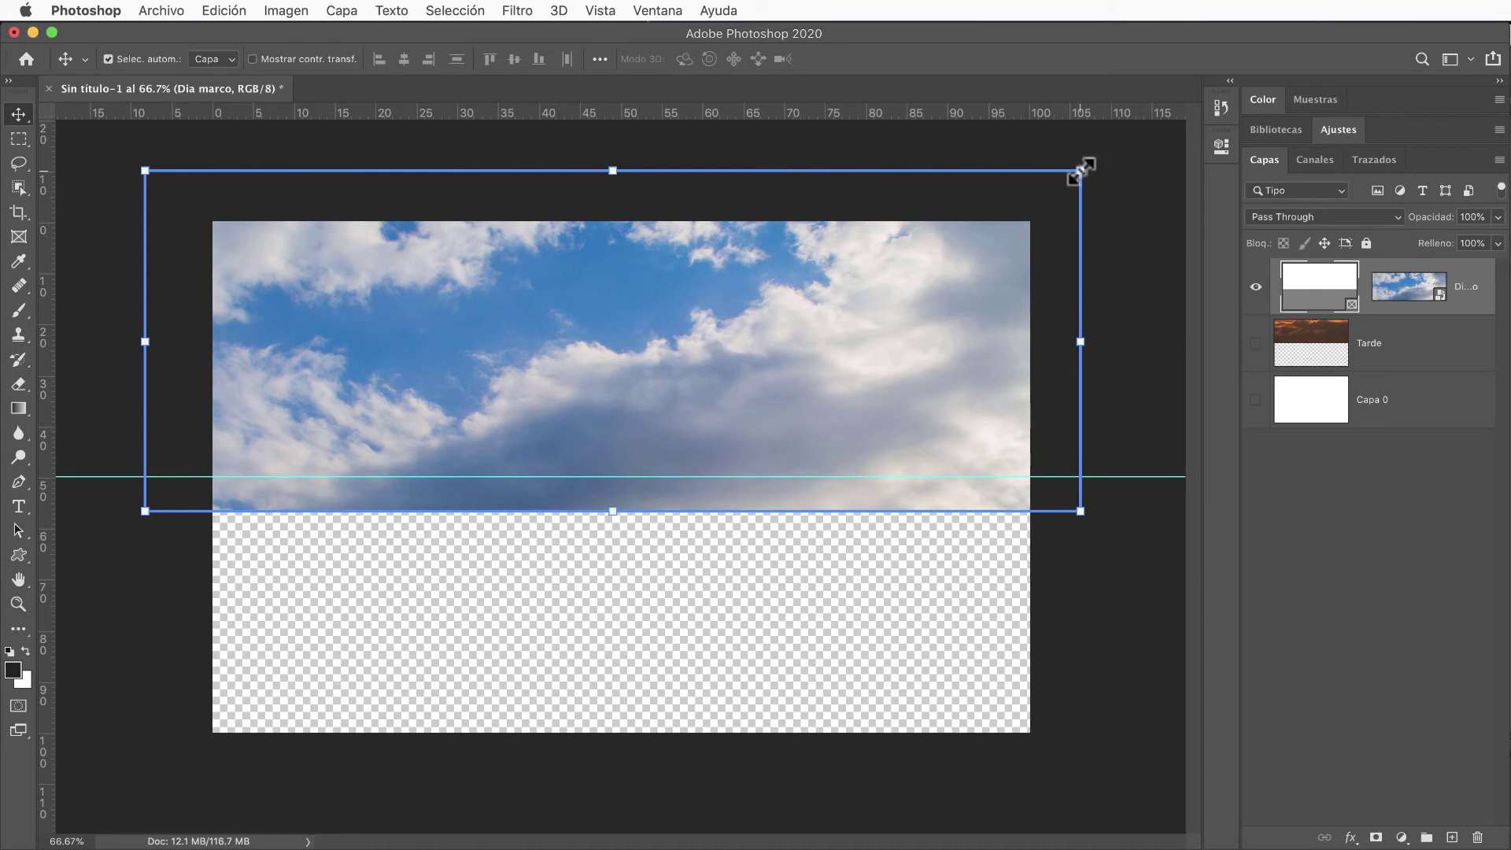
mouse_move(1083, 167)
mouse_down()
mouse_move(1178, 149)
mouse_move(931, 233)
mouse_move(1059, 181)
mouse_move(1134, 175)
mouse_up()
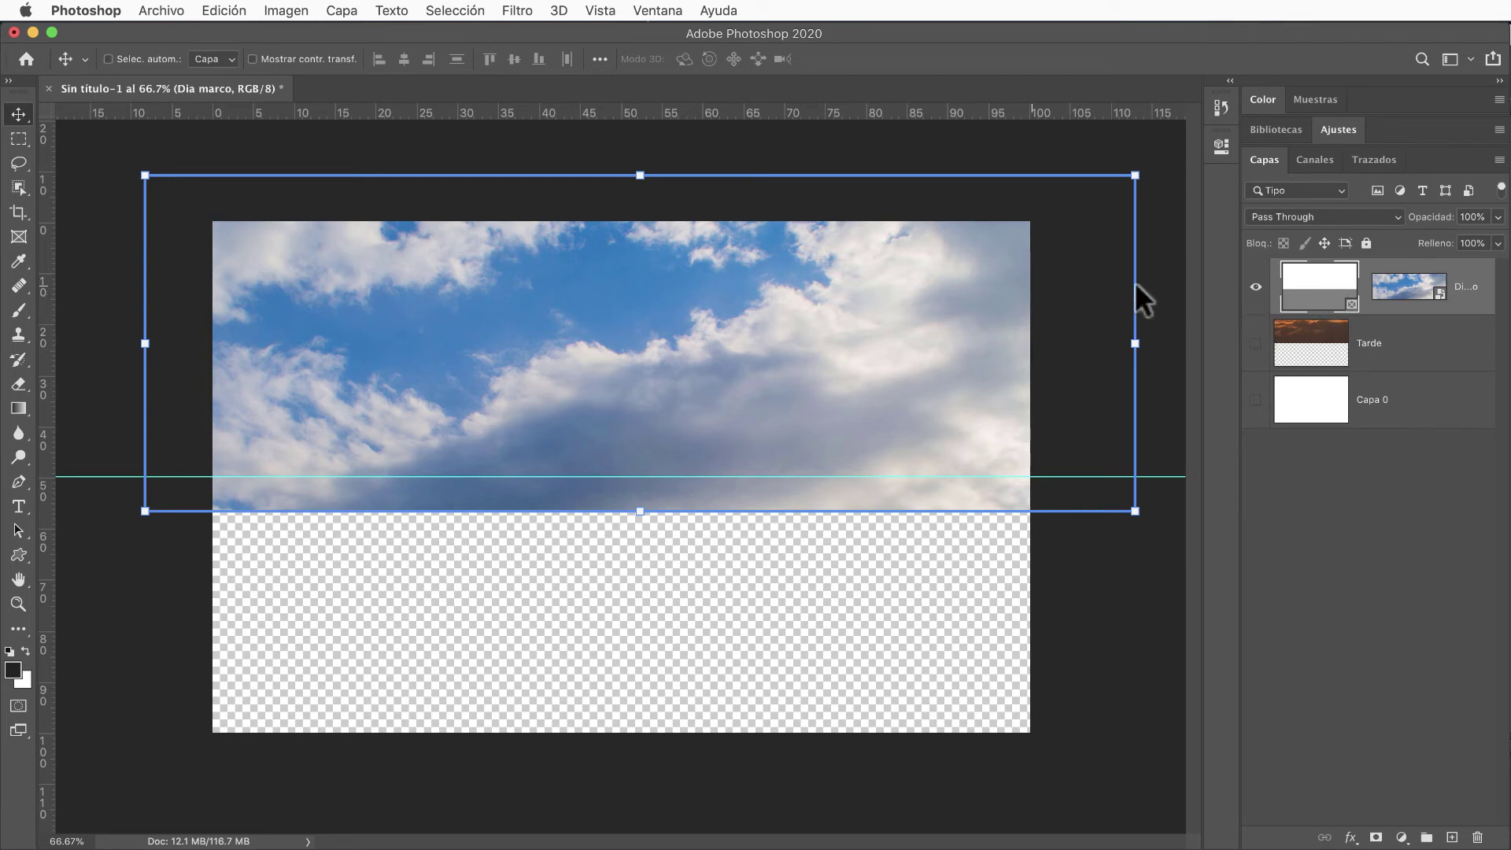
mouse_move(1417, 291)
mouse_down()
mouse_move(1429, 303)
mouse_move(1405, 303)
mouse_up()
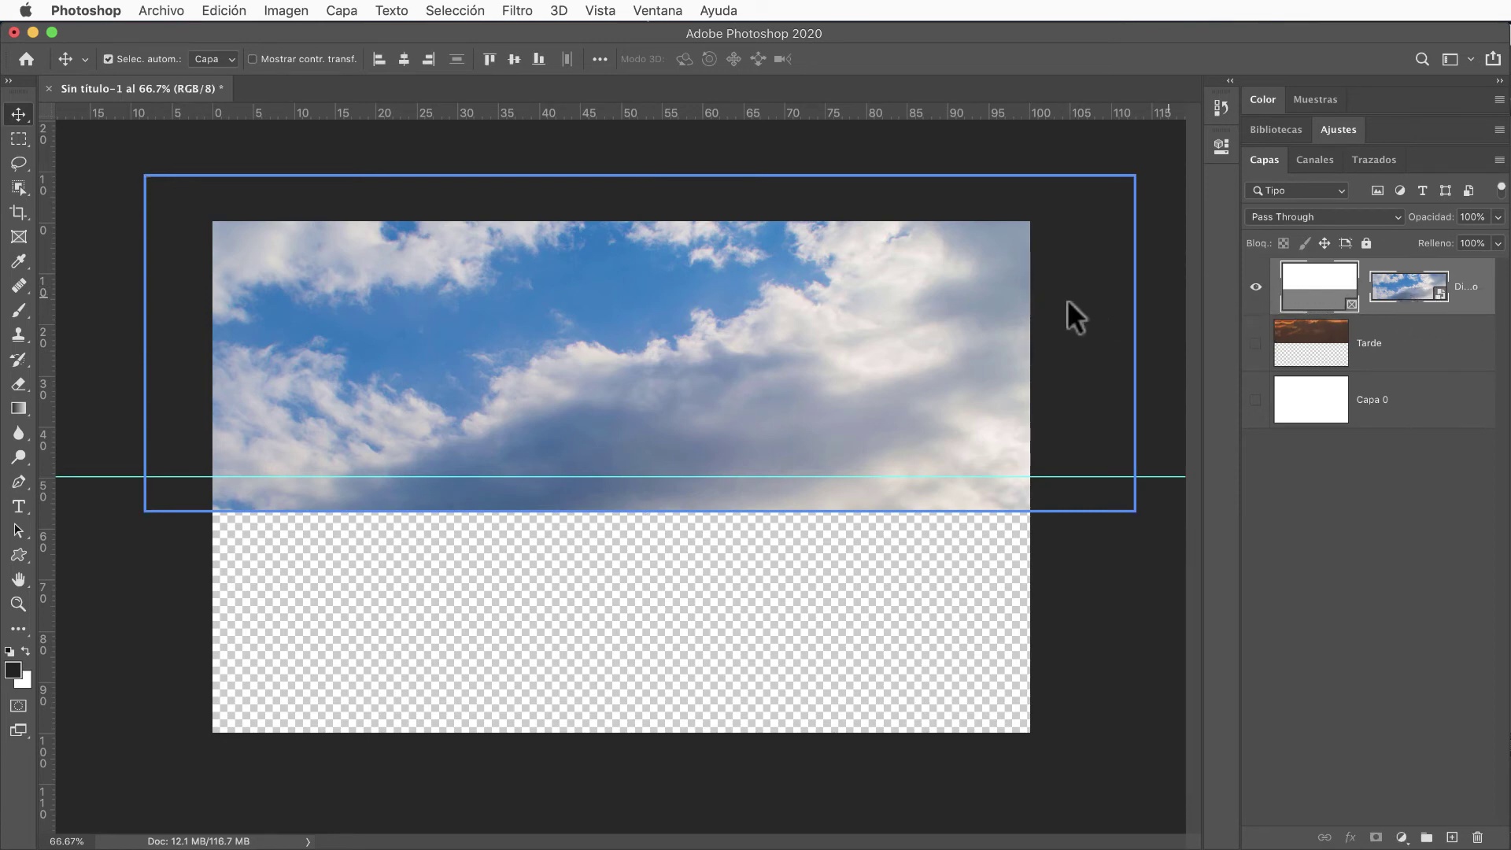
mouse_move(769, 313)
mouse_down()
mouse_move(767, 547)
mouse_move(783, 252)
mouse_move(772, 314)
mouse_move(697, 307)
mouse_move(791, 306)
mouse_up()
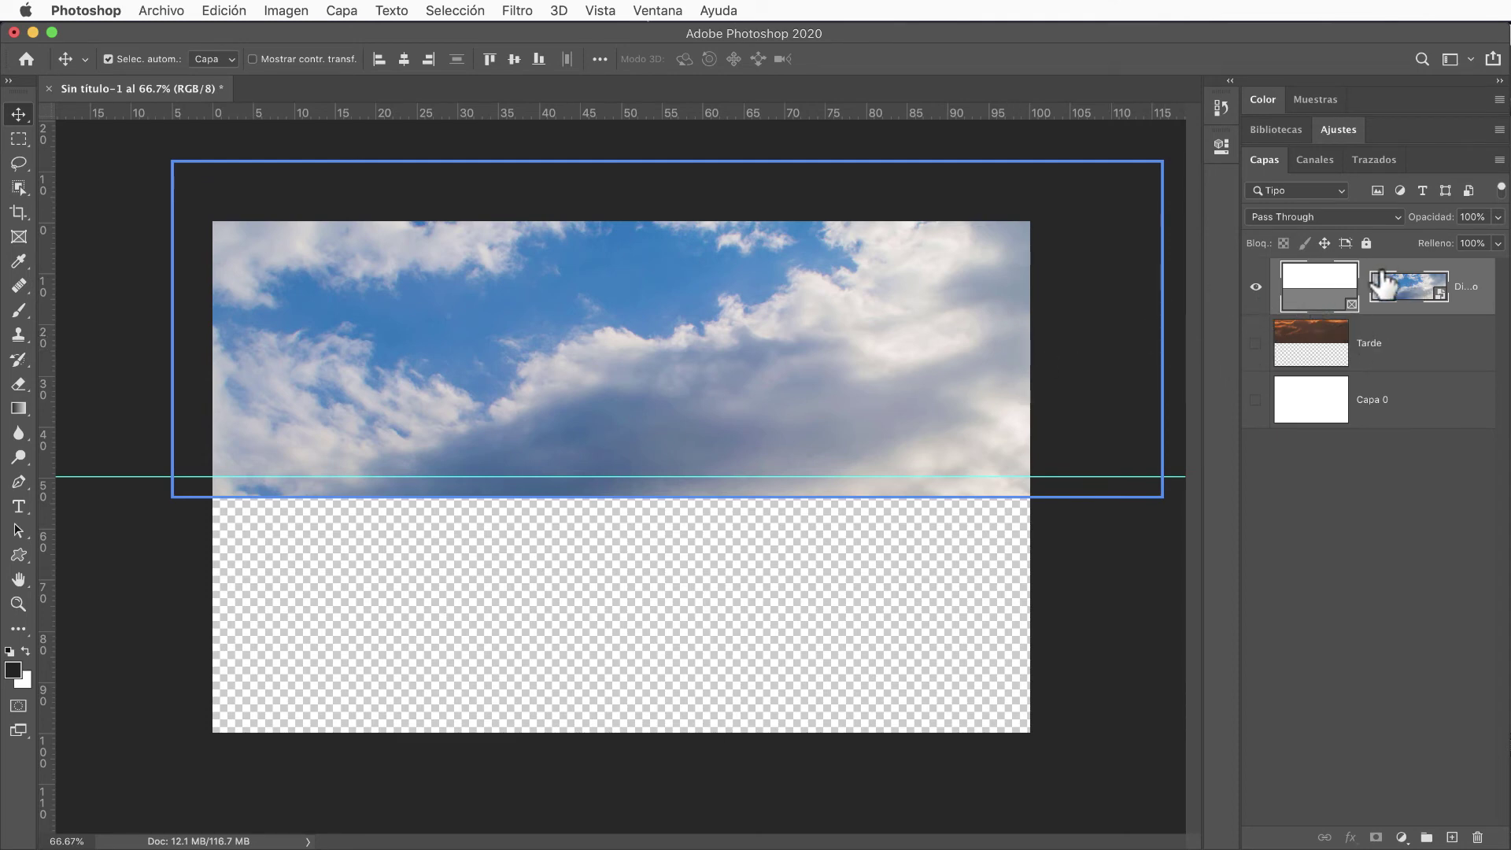
- Check the embedded sky's properties and shift the sky image down and right within the frame
click(1322, 295)
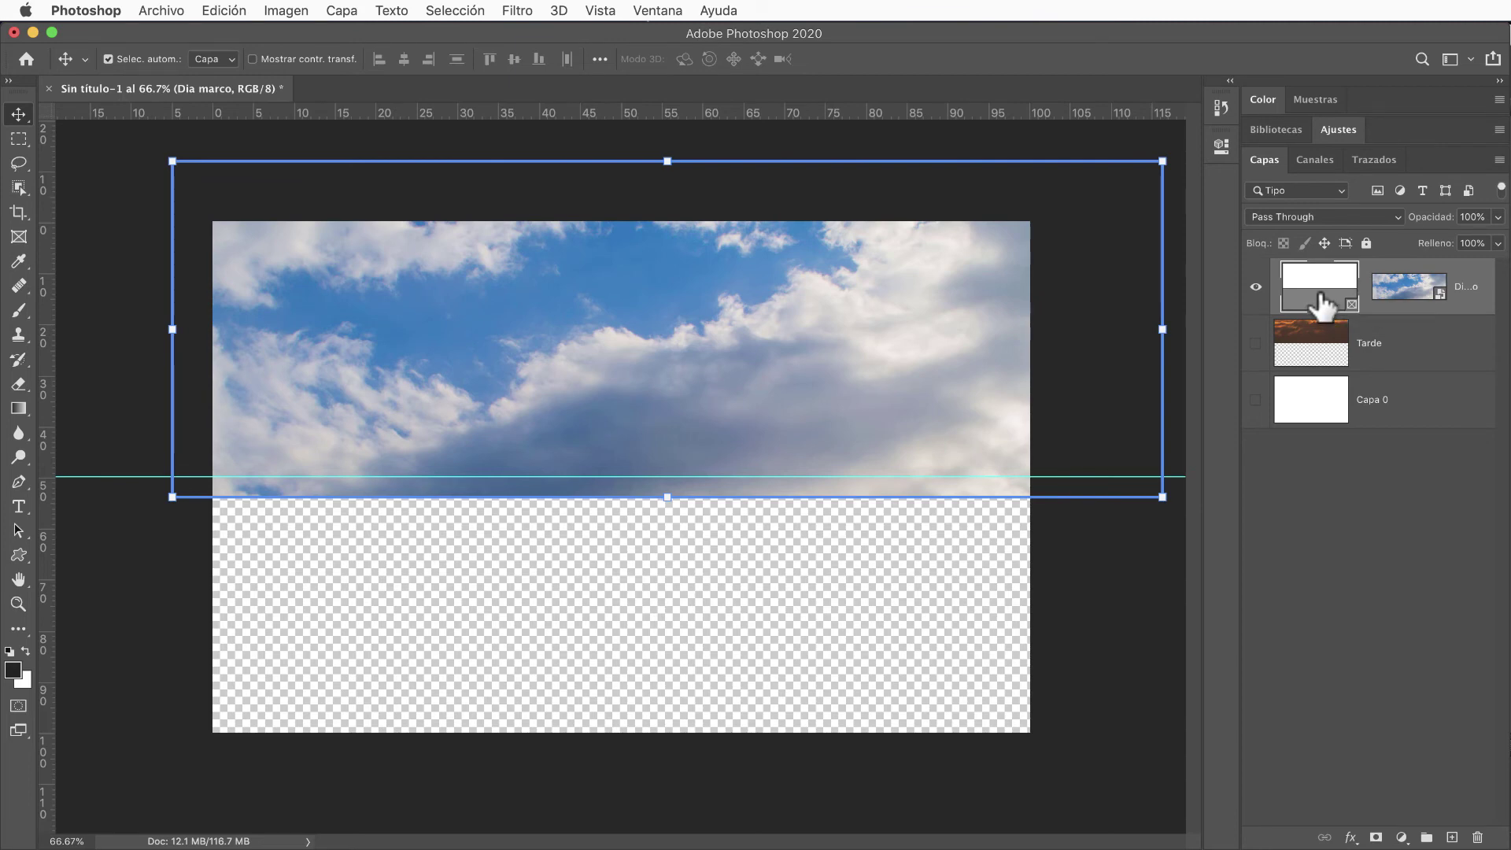
double_click(1322, 302)
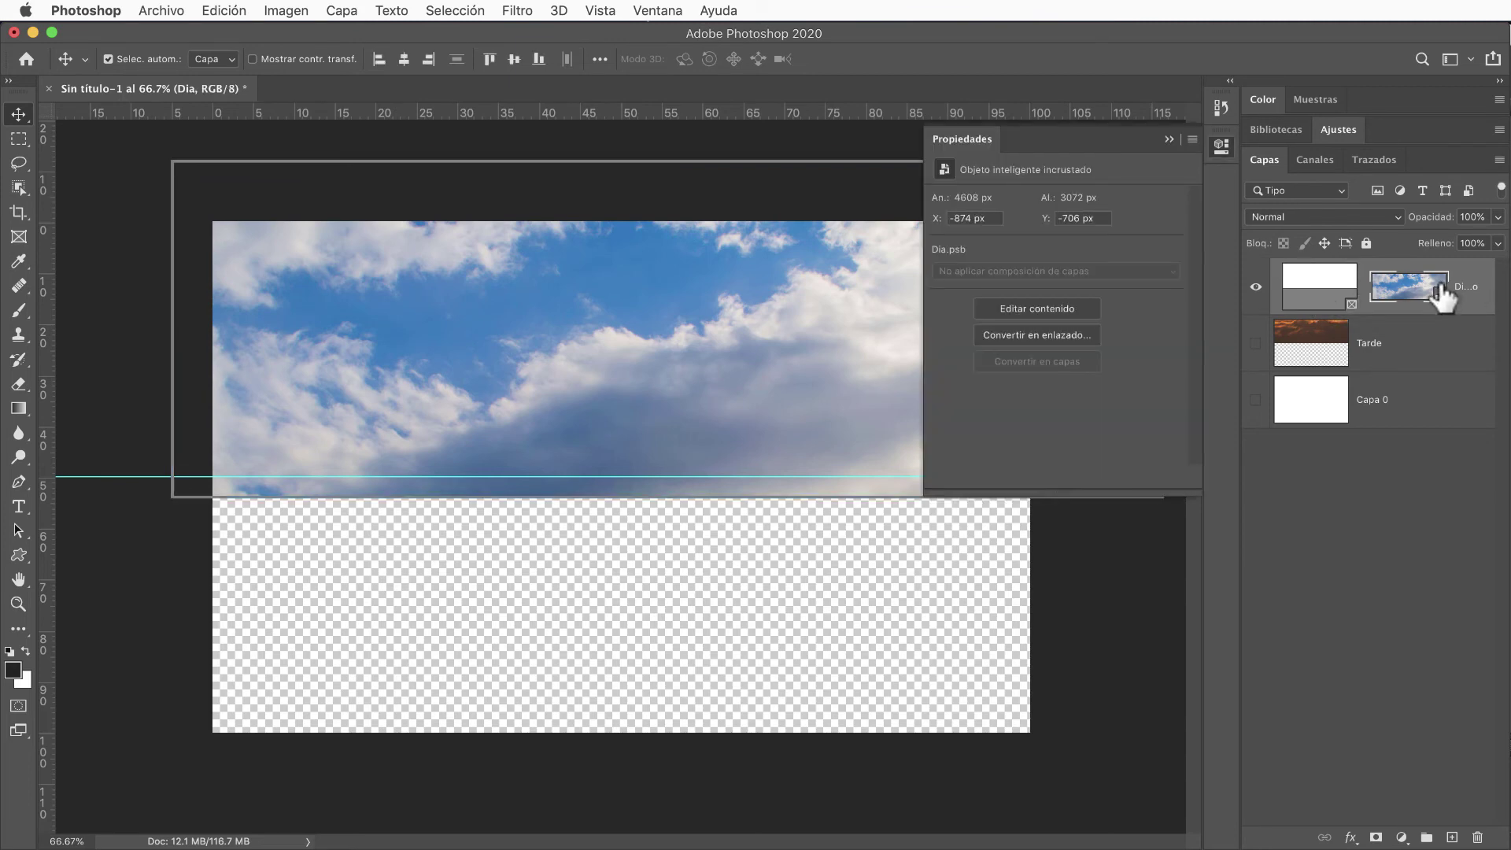
click(1170, 137)
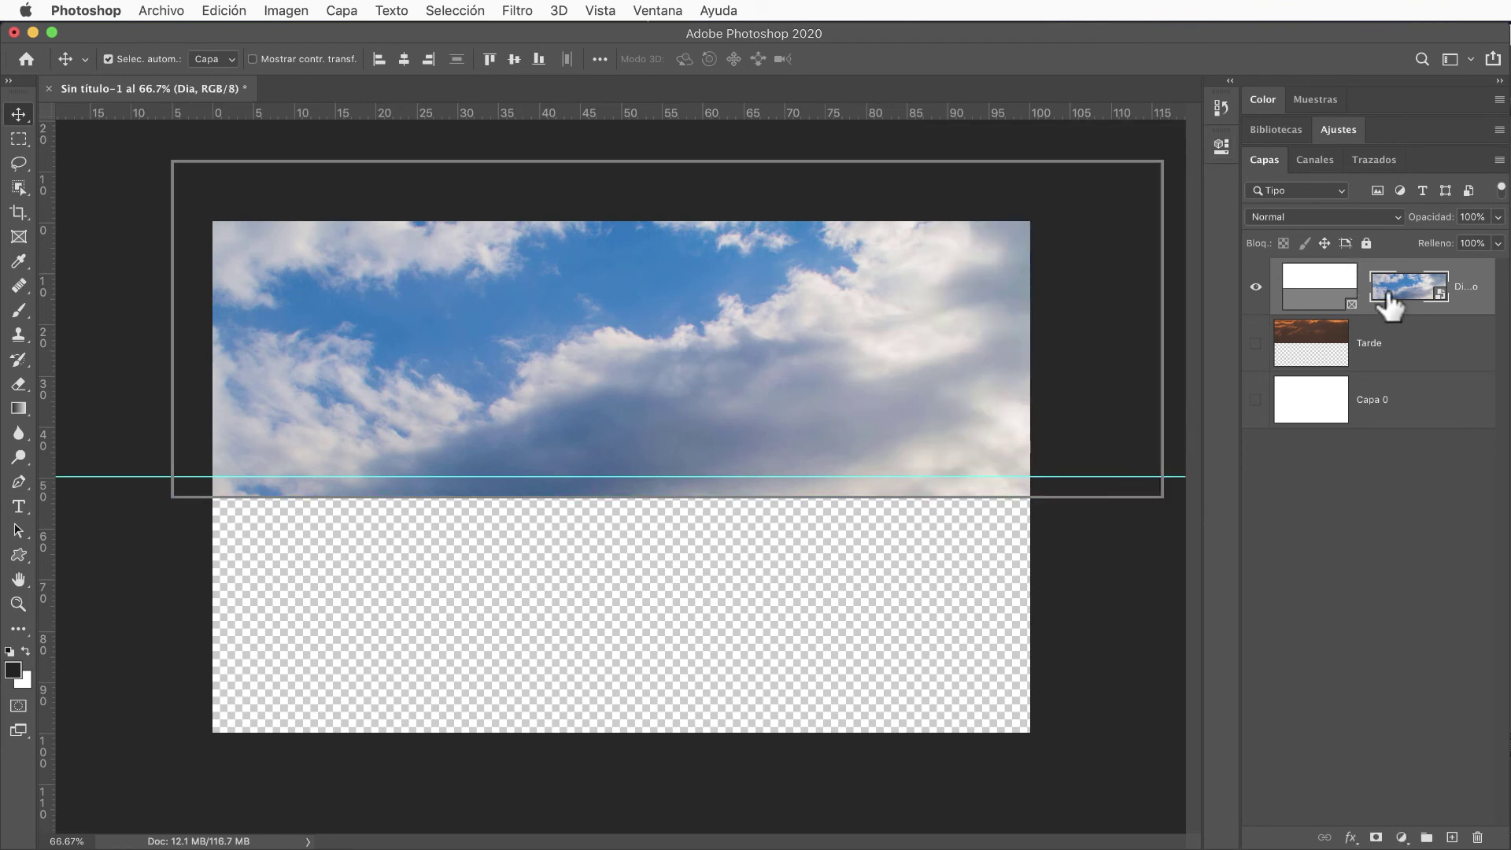
click(1328, 298)
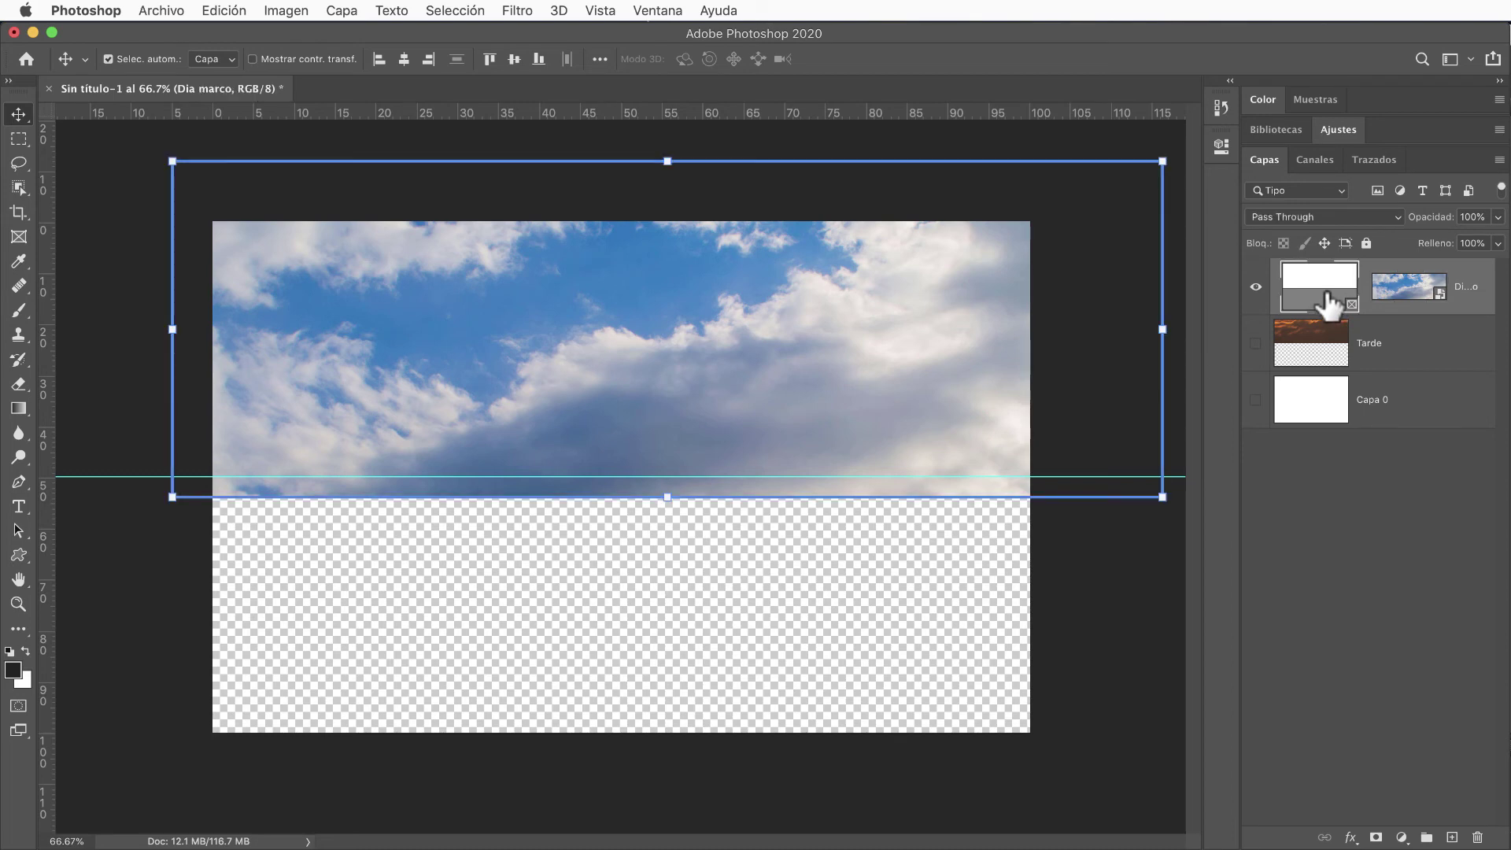
drag(1328, 296, 1413, 296)
drag(1413, 300, 1414, 300)
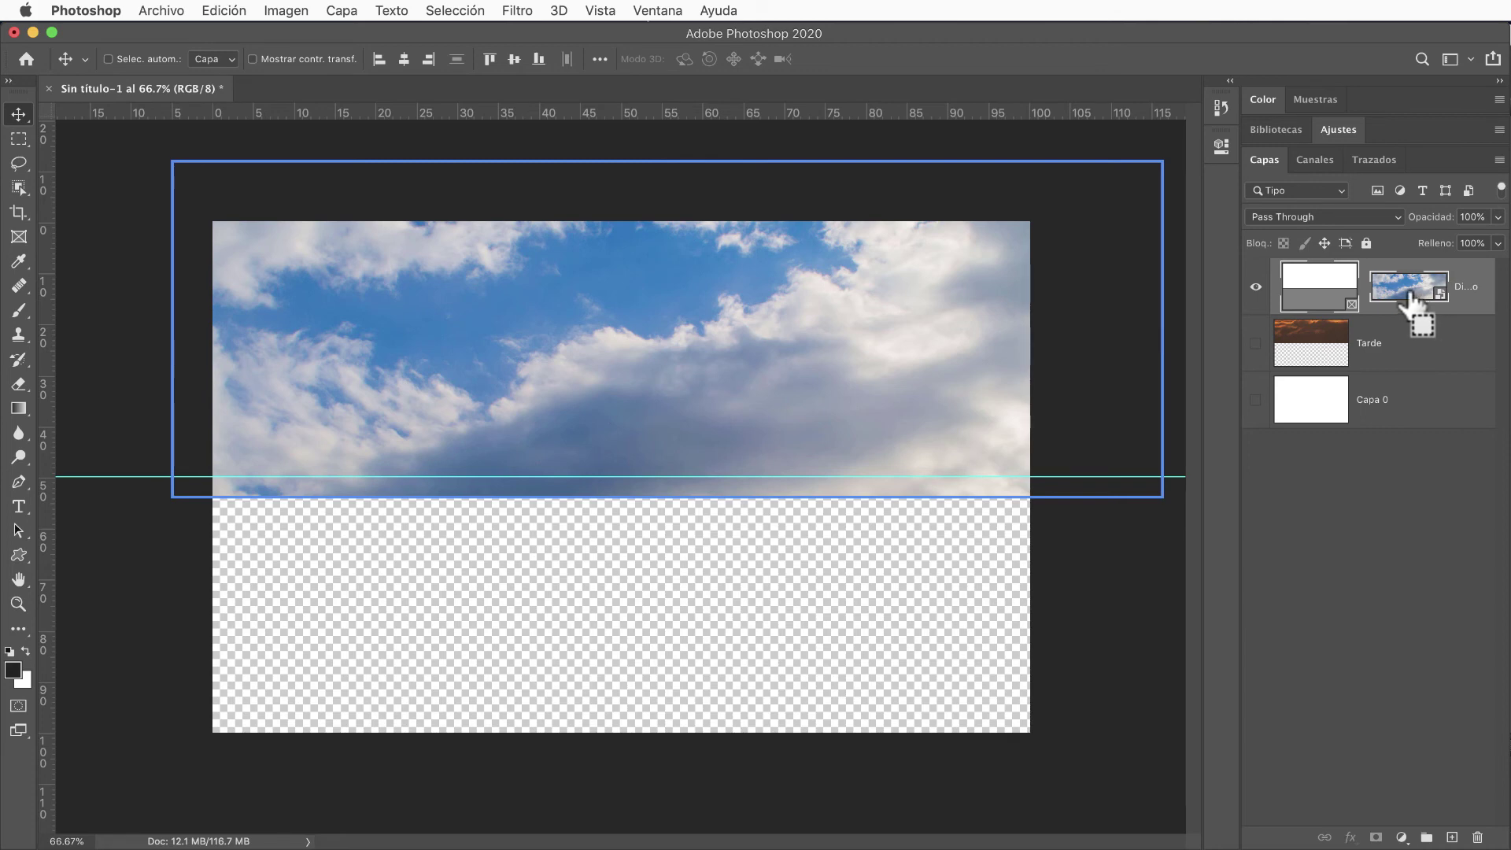
mouse_move(867, 326)
mouse_down()
mouse_move(886, 371)
mouse_move(833, 340)
mouse_up()
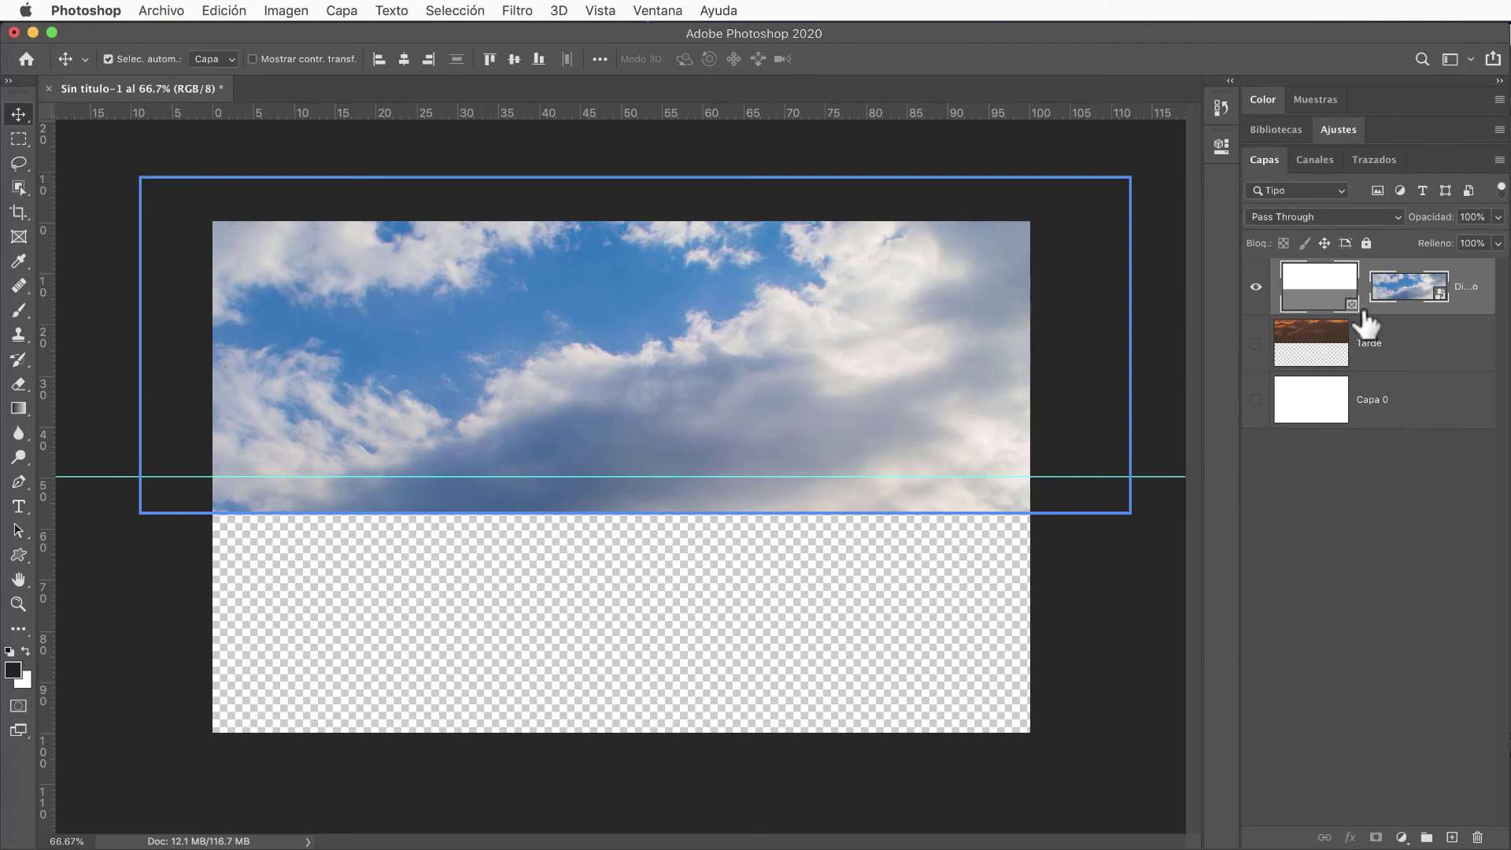
- Shrink the Día marco frame to about 94.8% width and make Tarde visible
click(1401, 295)
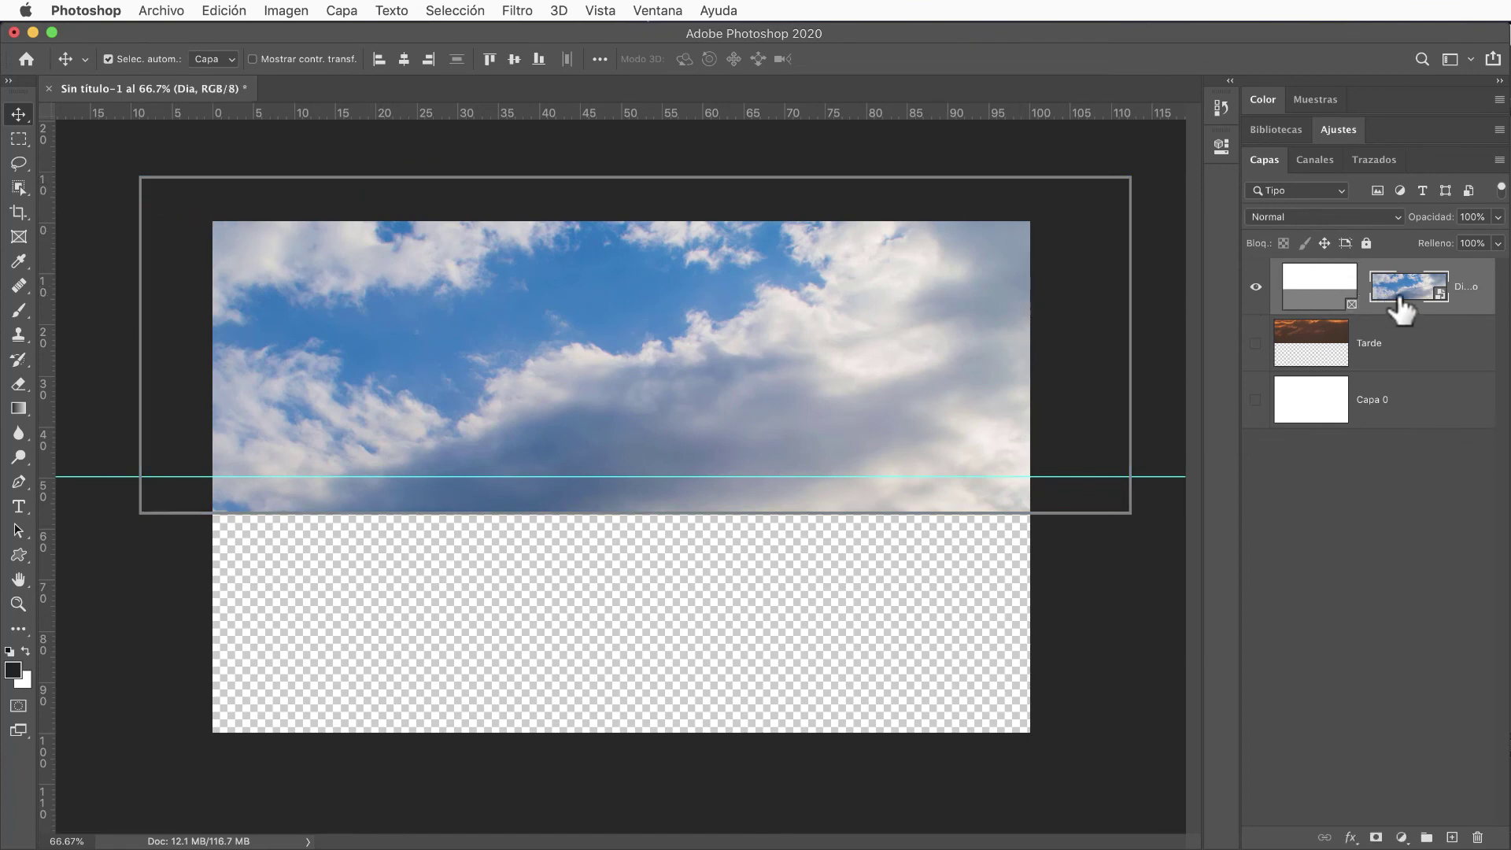
click(1313, 299)
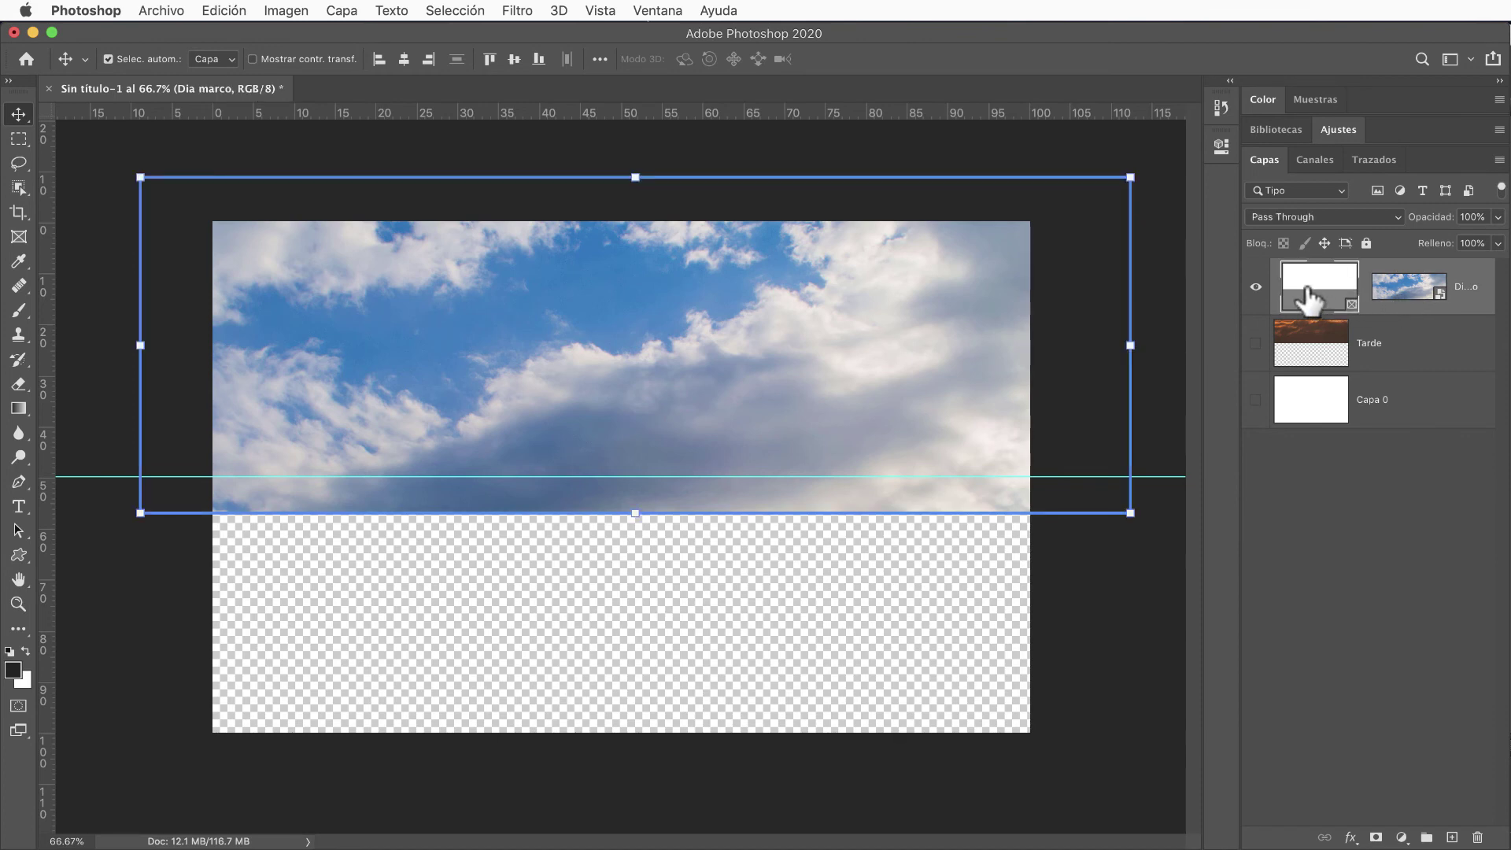
mouse_move(1130, 177)
mouse_down()
mouse_move(964, 230)
mouse_move(1184, 183)
mouse_up()
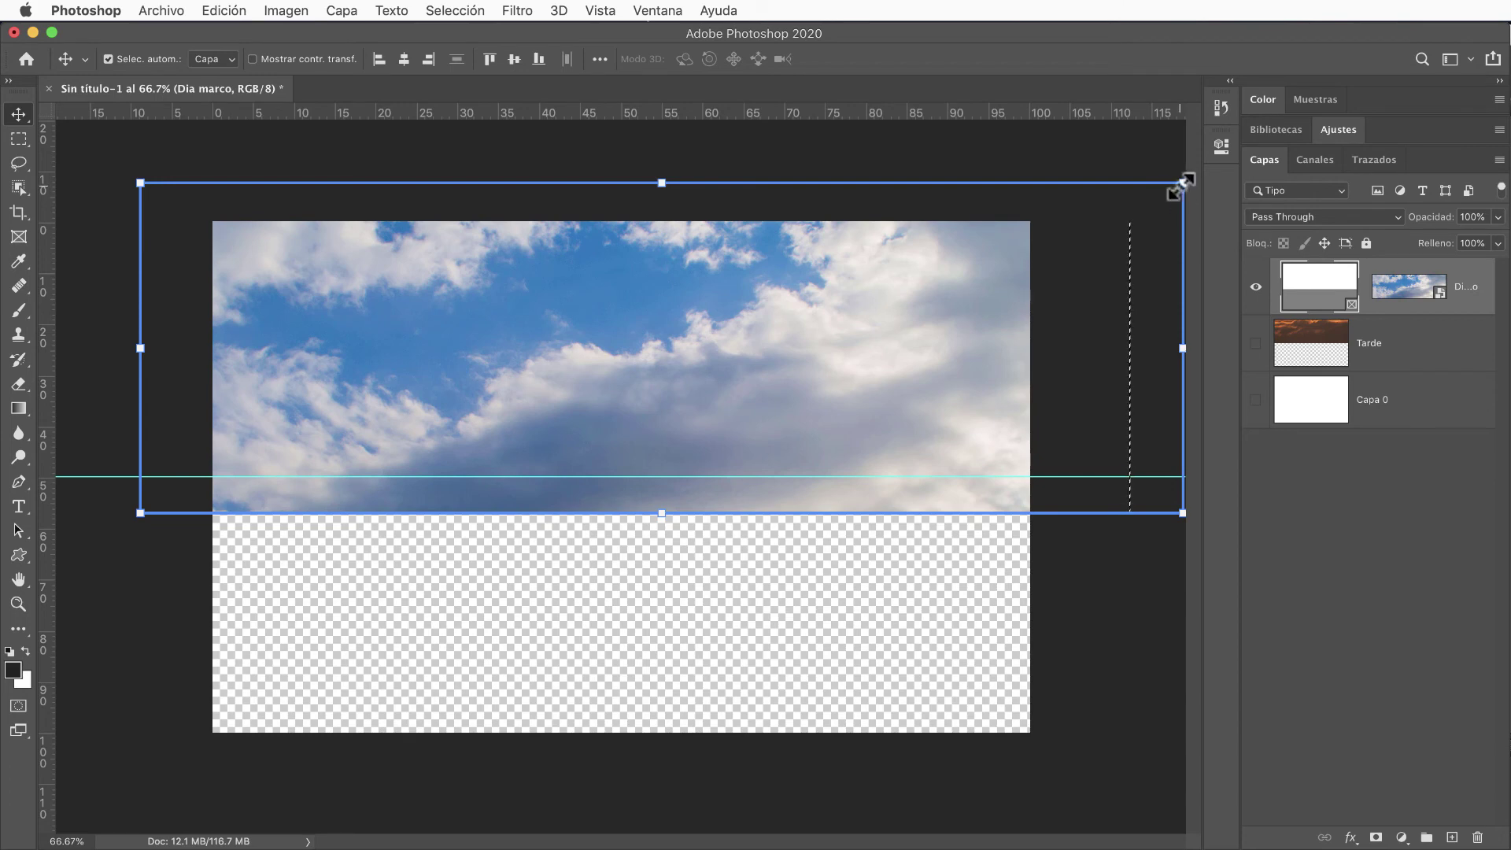
drag(1173, 183, 1128, 183)
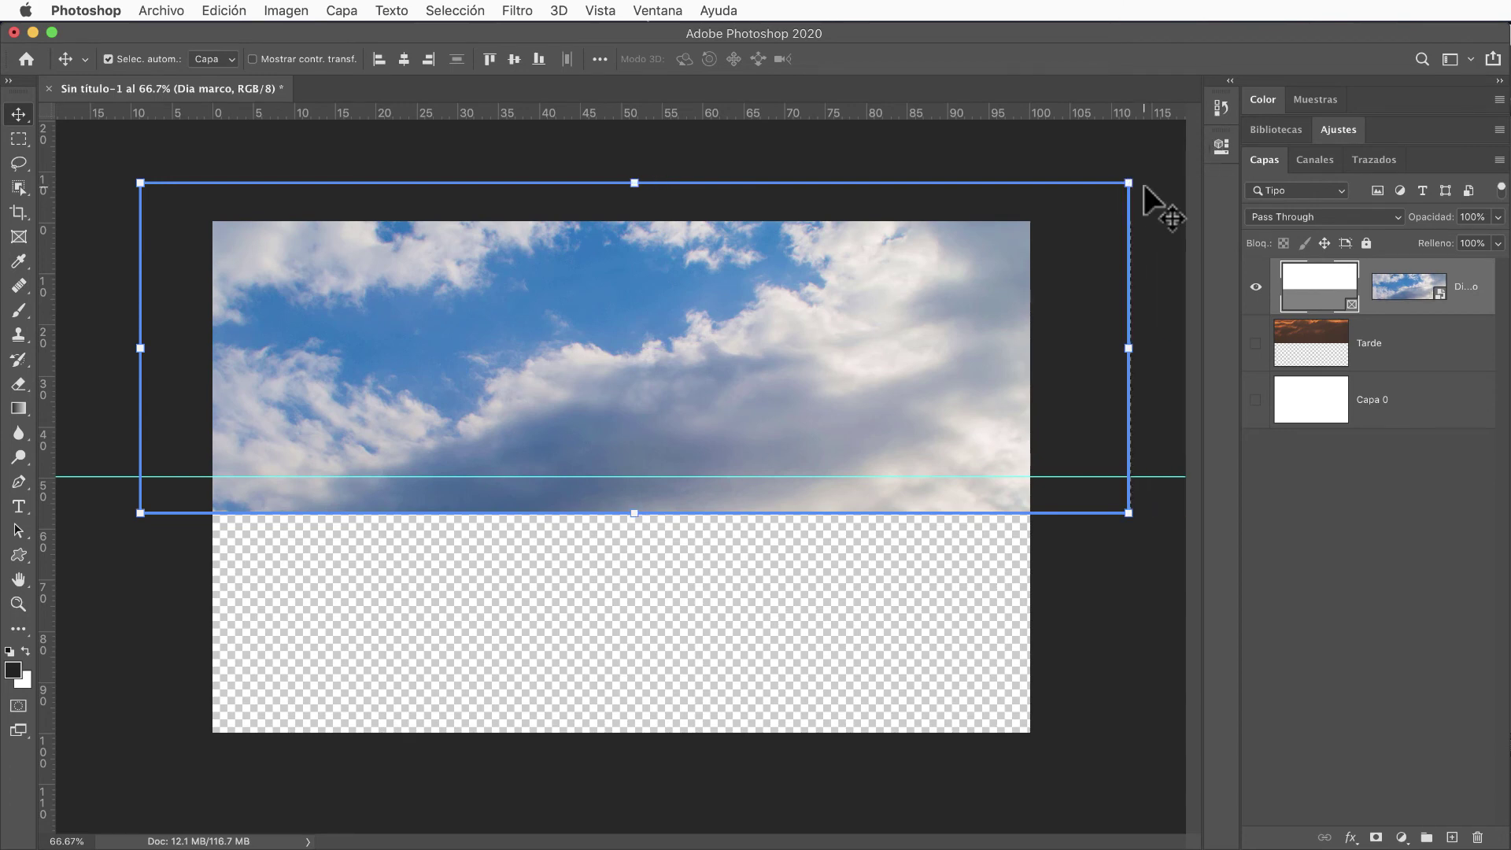
click(1257, 343)
- Drag Tarde down beneath the sky, show the white Capa 0, and deselect
click(1279, 354)
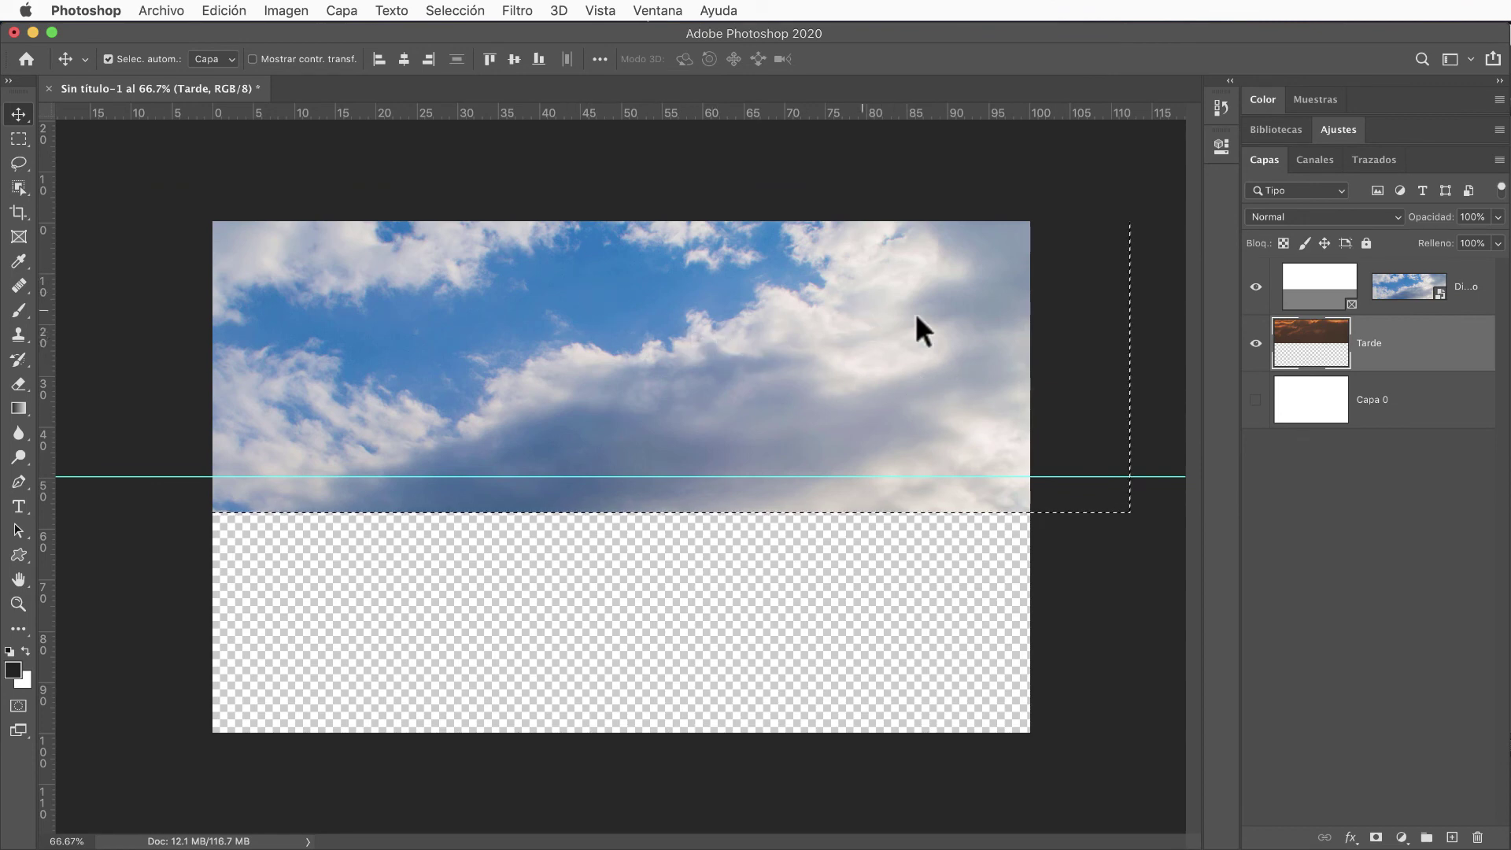
mouse_move(928, 349)
mouse_down()
mouse_move(970, 556)
mouse_move(961, 676)
mouse_move(884, 634)
mouse_move(843, 580)
mouse_move(945, 556)
mouse_move(929, 525)
mouse_up()
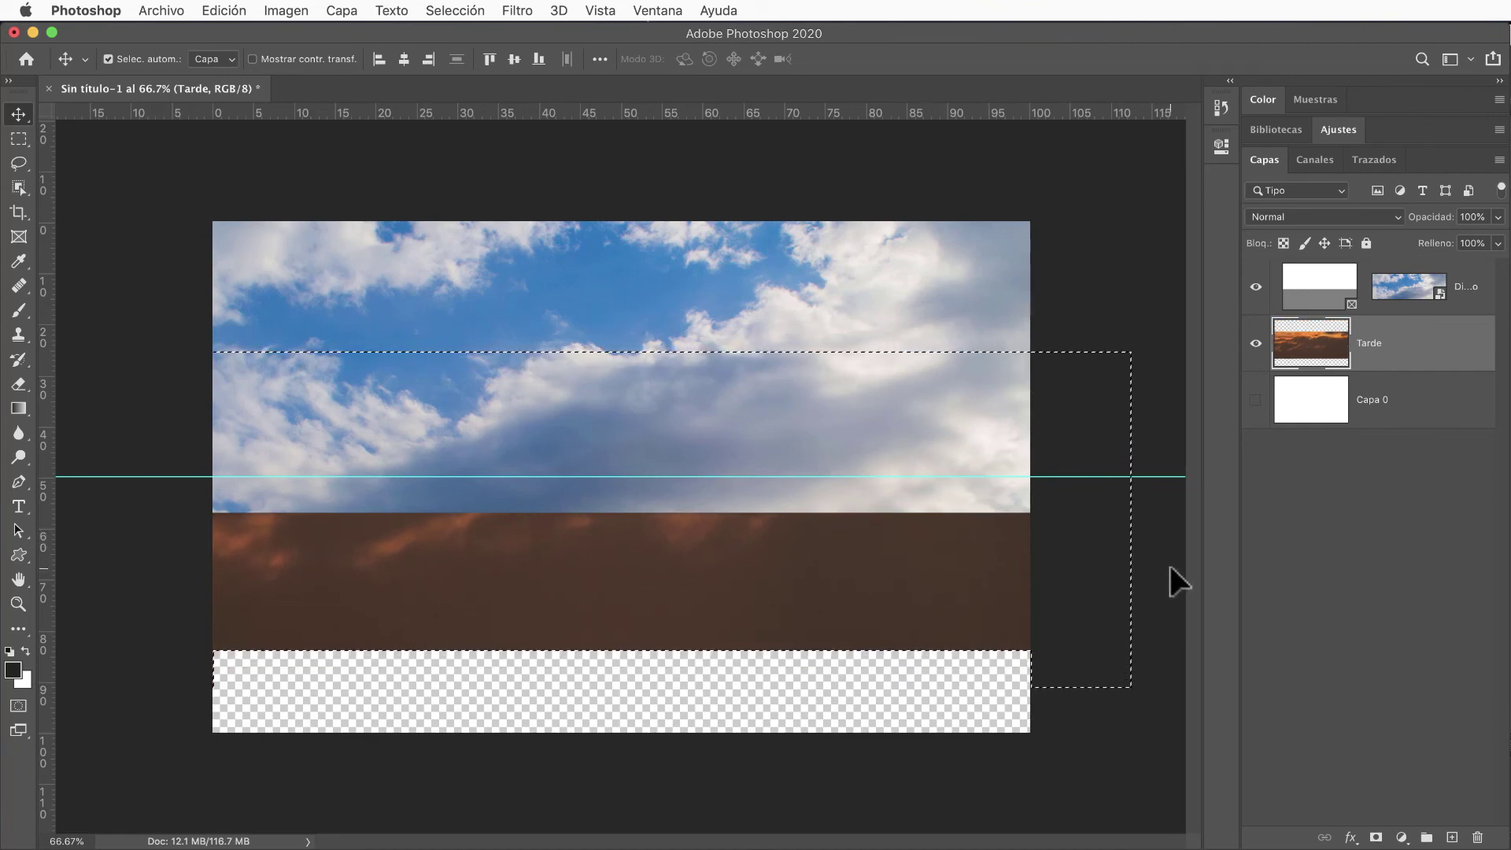
click(1257, 400)
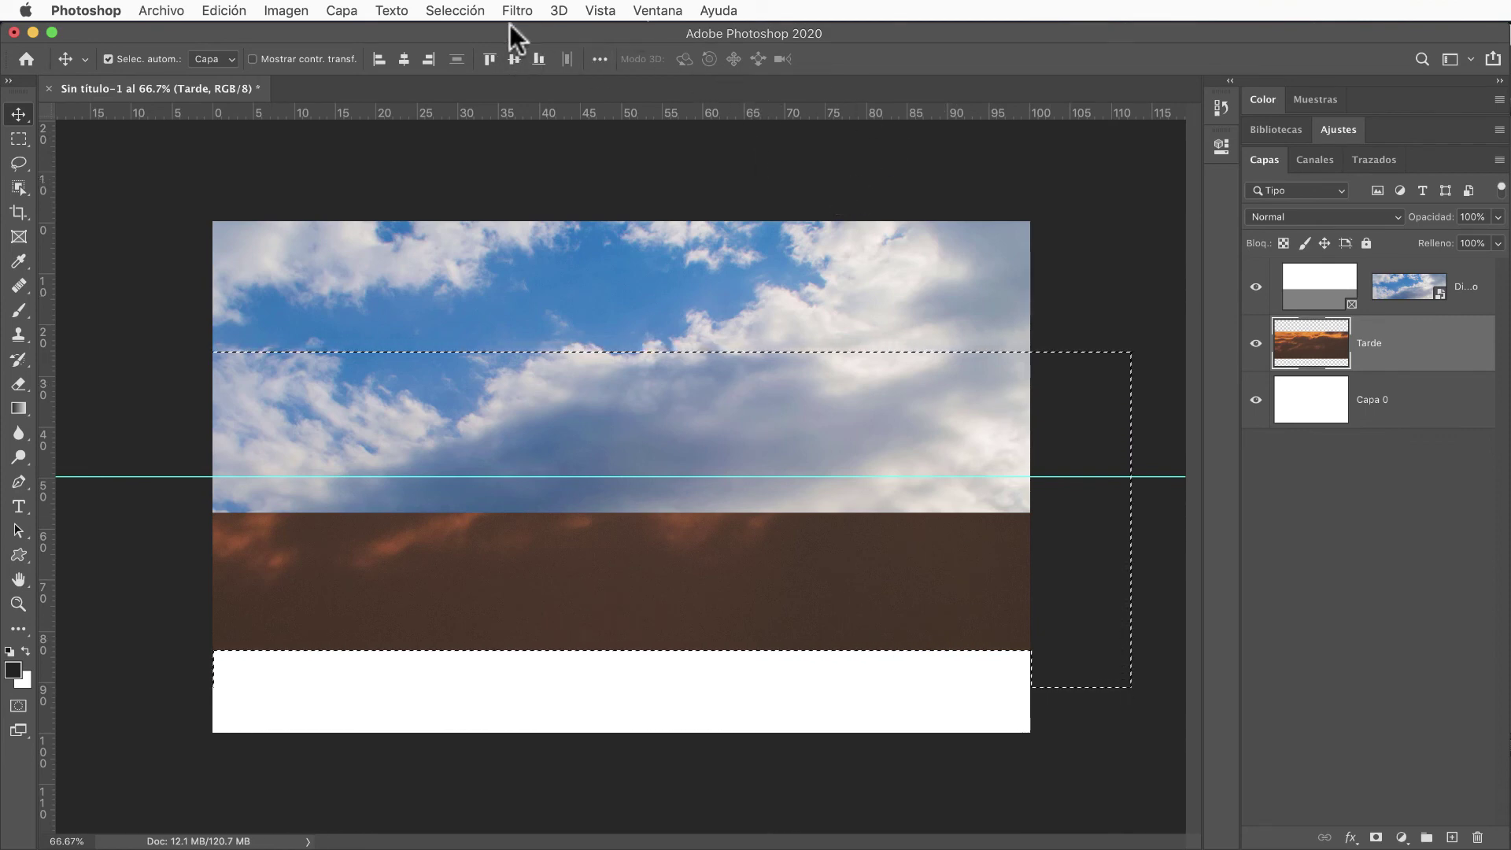
click(463, 12)
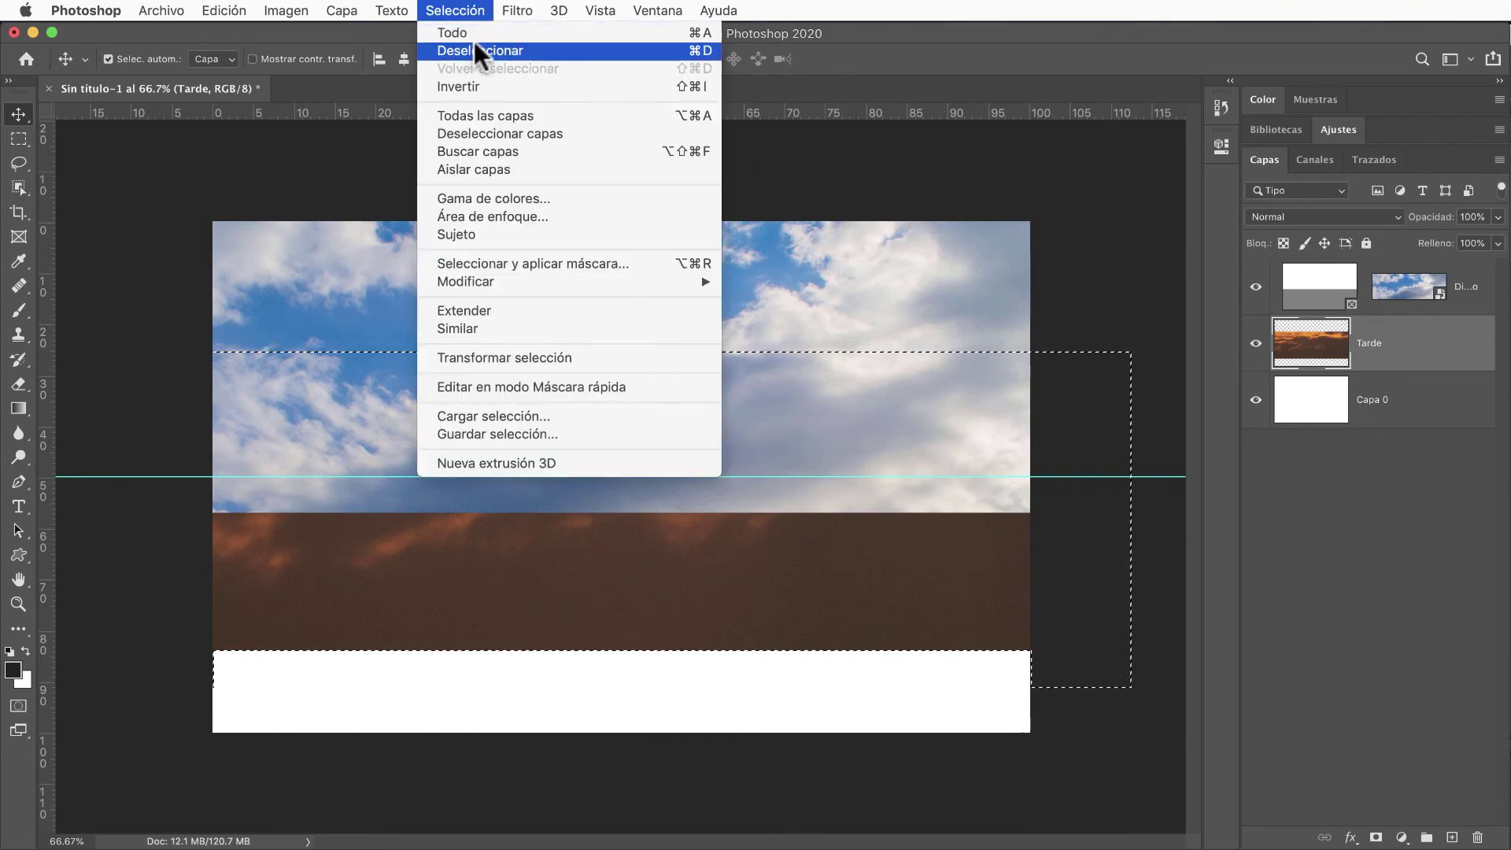
click(477, 51)
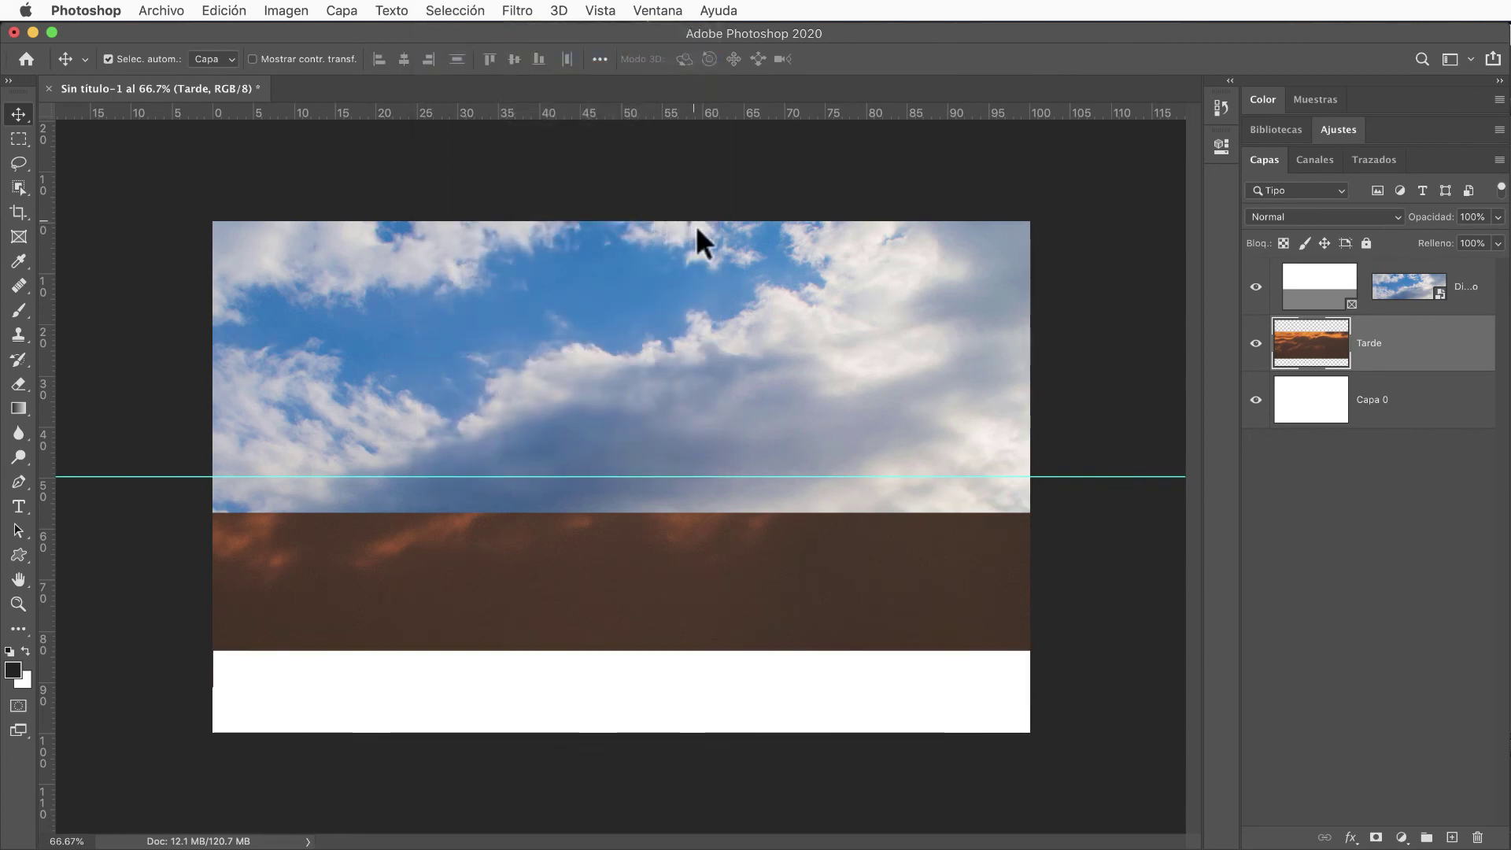
- Begin a Save As to this computer, targeting the Capas 2020 folder on the Escritorio
click(160, 10)
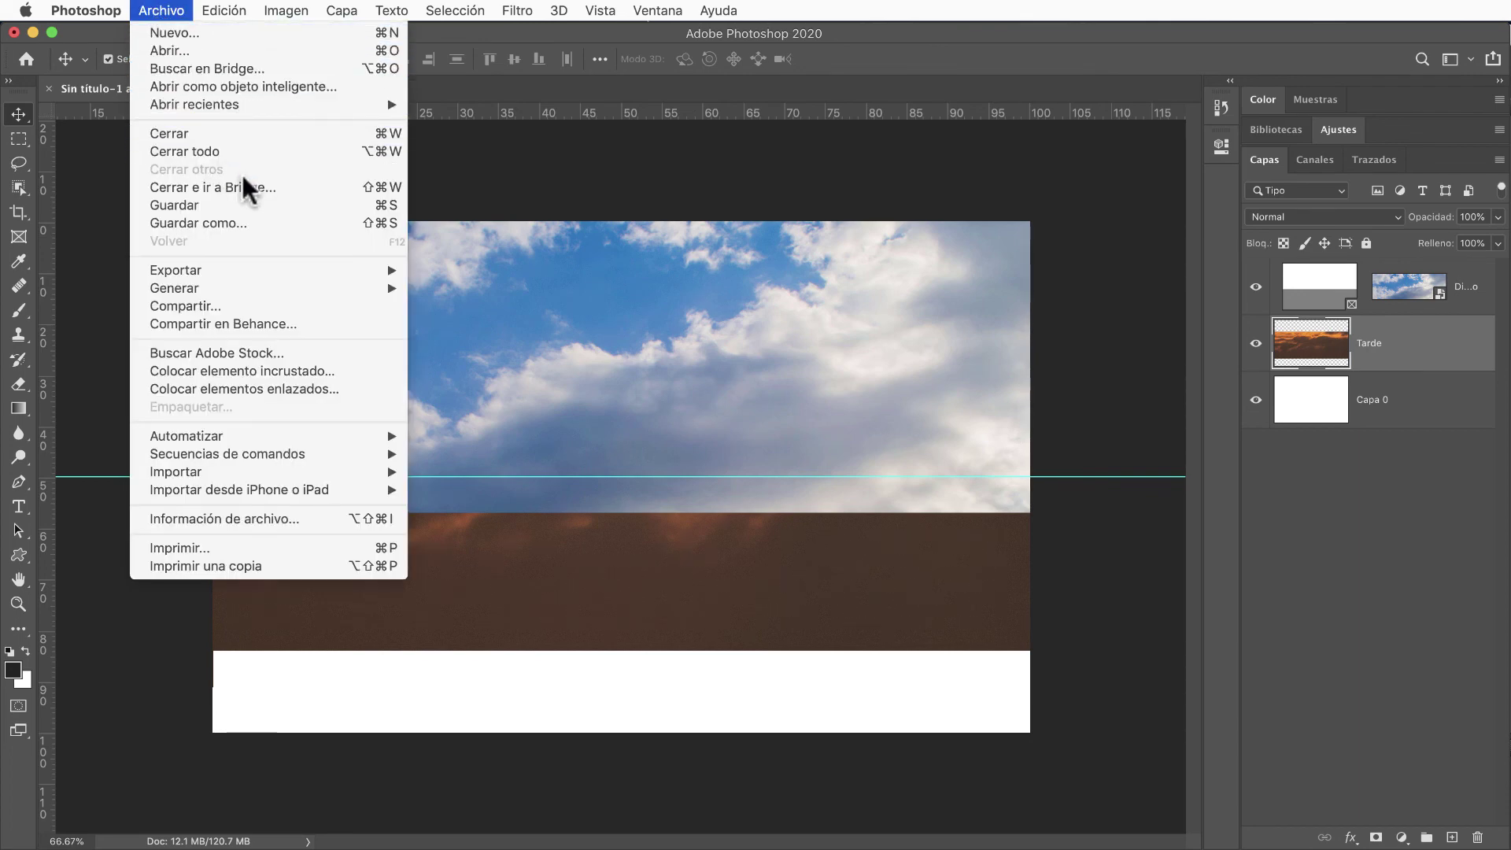
click(271, 224)
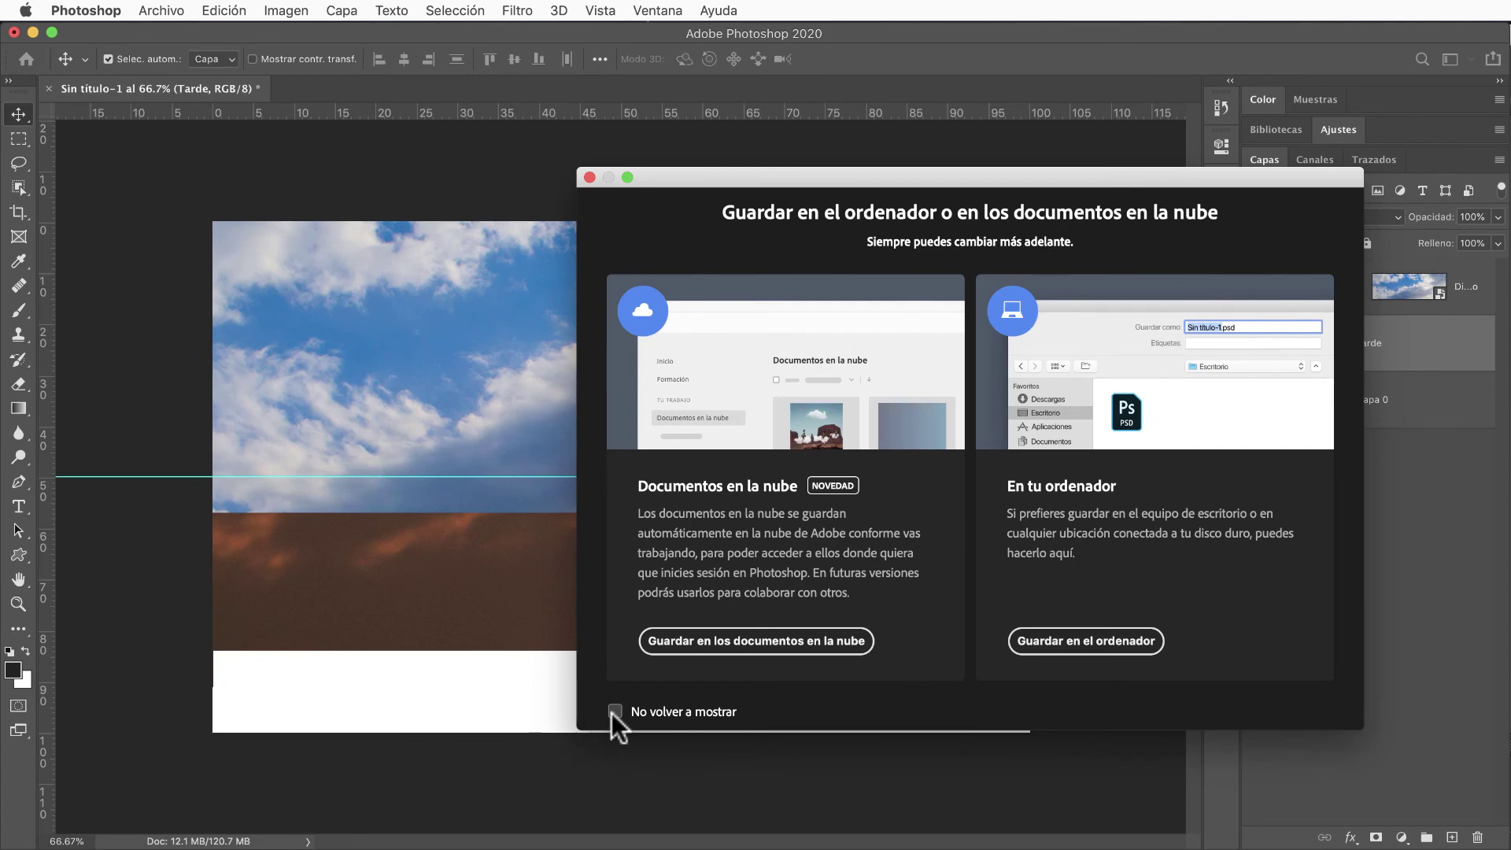
click(1039, 644)
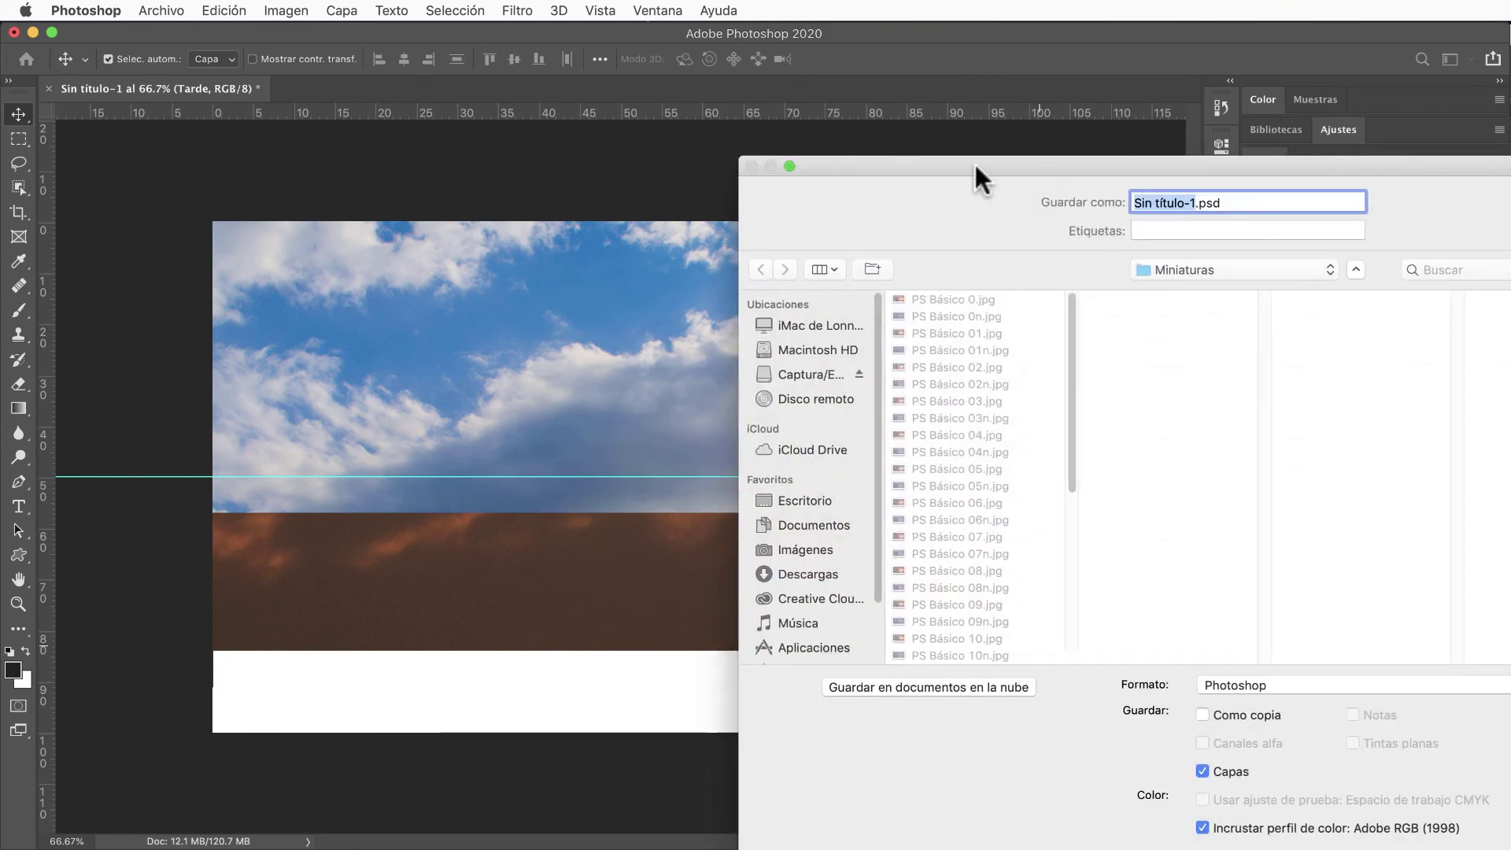
drag(974, 162, 429, 16)
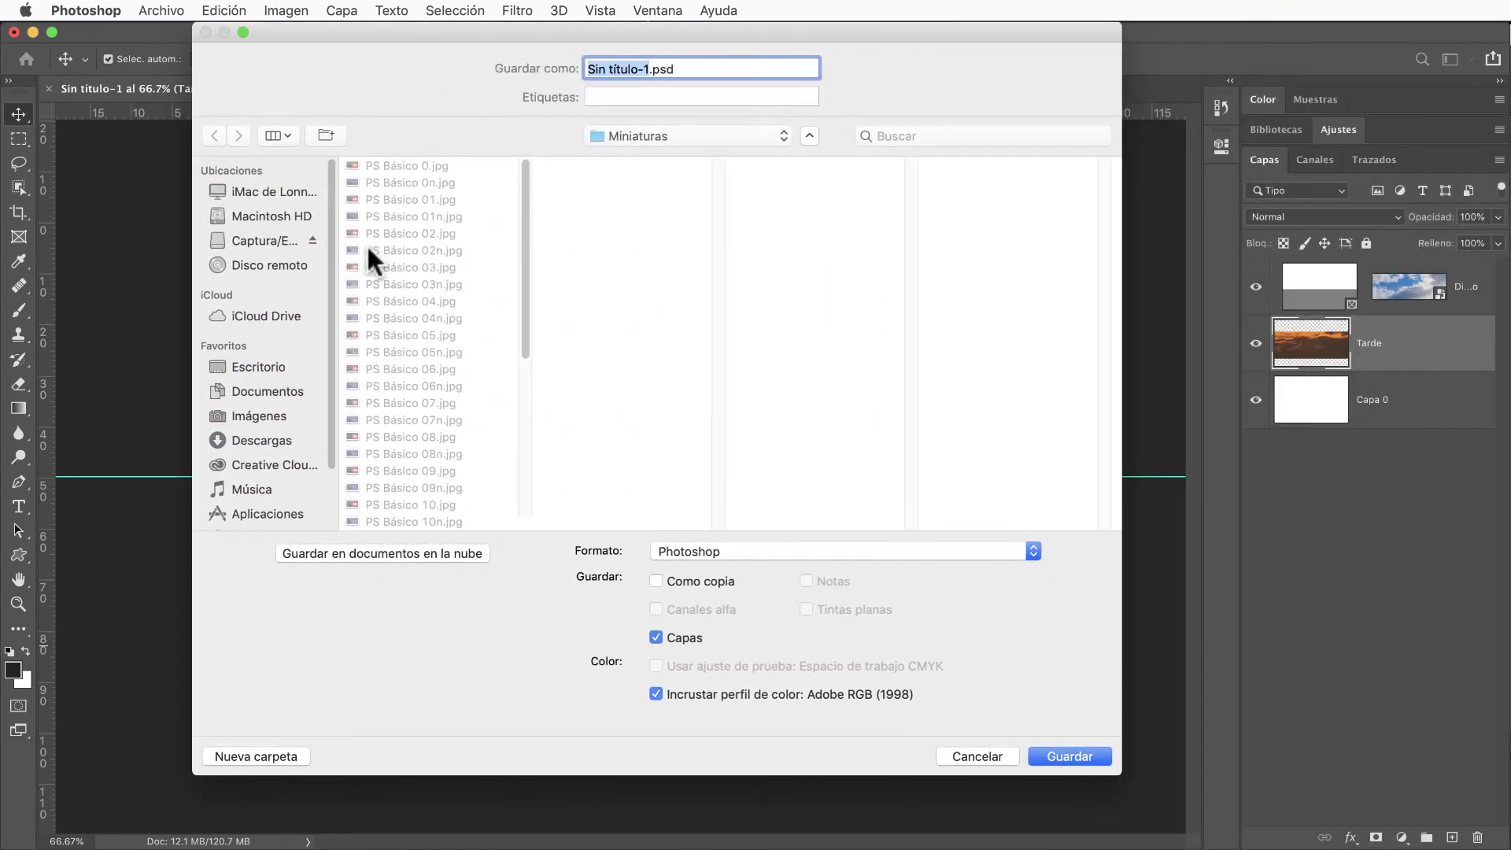
click(269, 363)
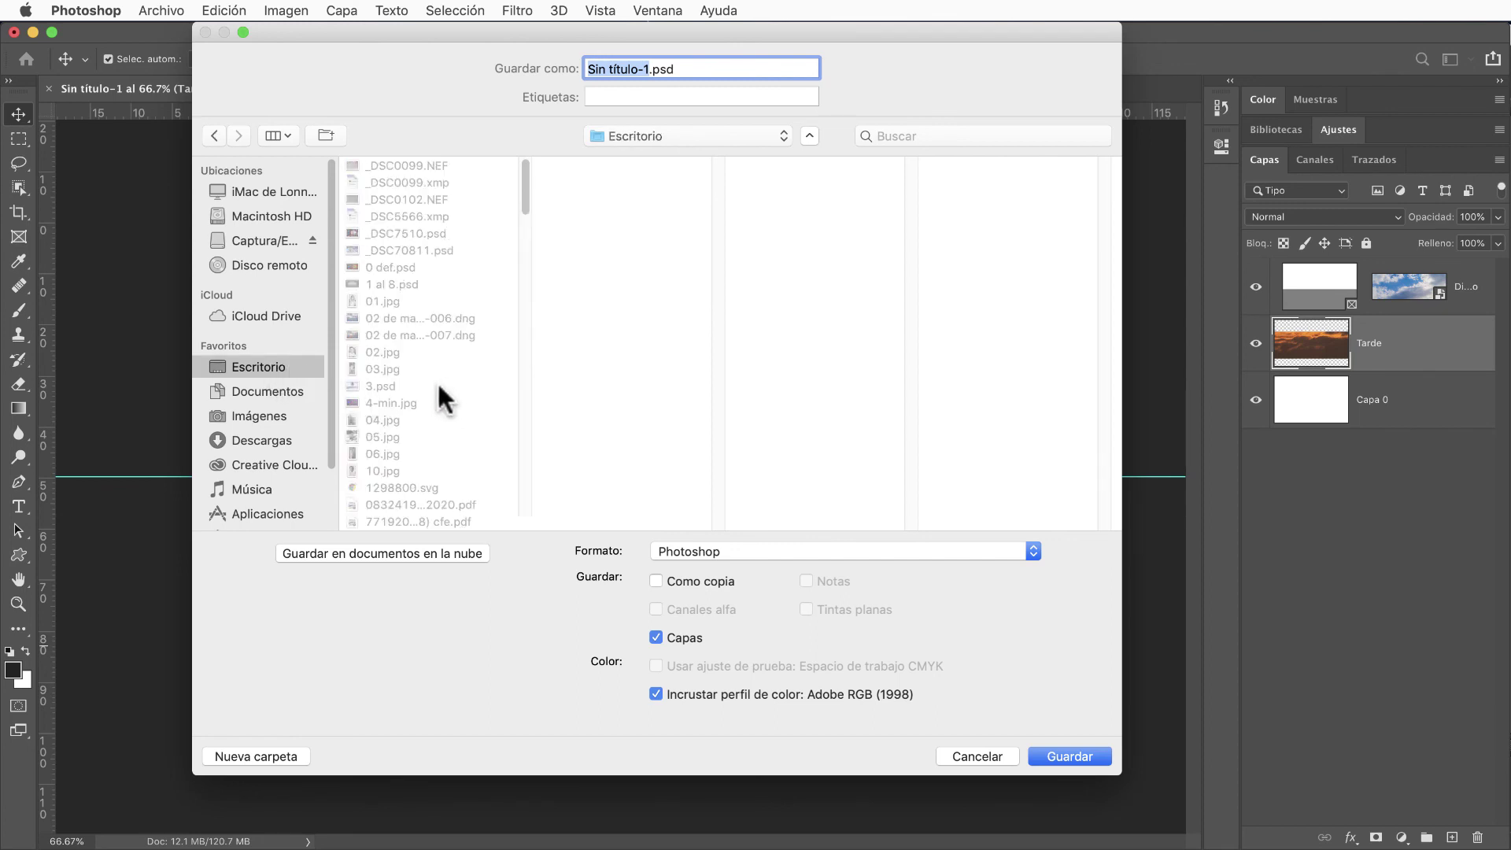
scroll(435, 381, down, 5)
scroll(435, 381, down, 5)
scroll(438, 375, down, 5)
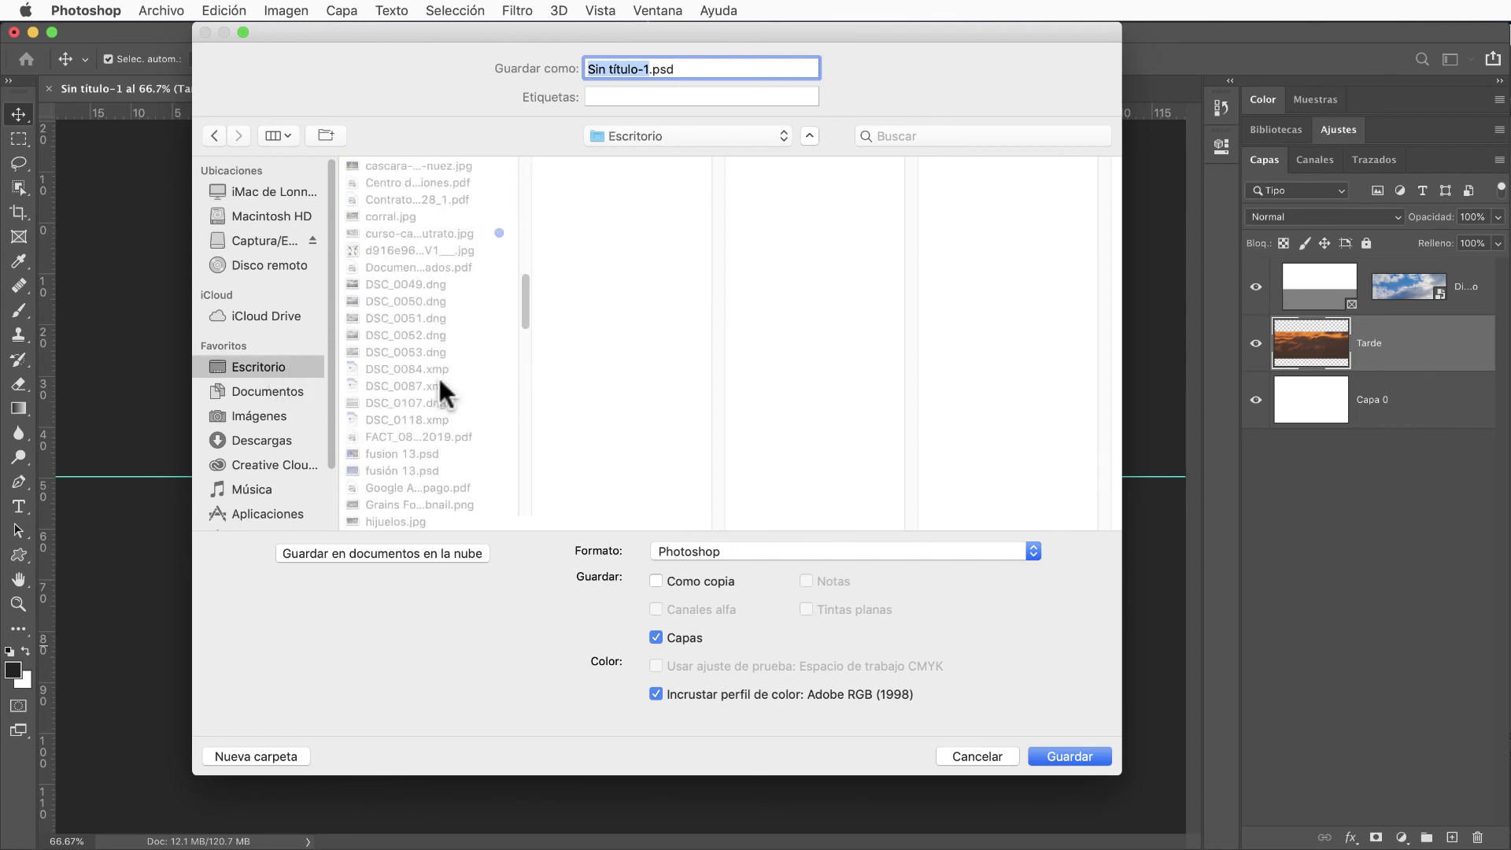
scroll(437, 375, down, 5)
scroll(436, 370, up, 3)
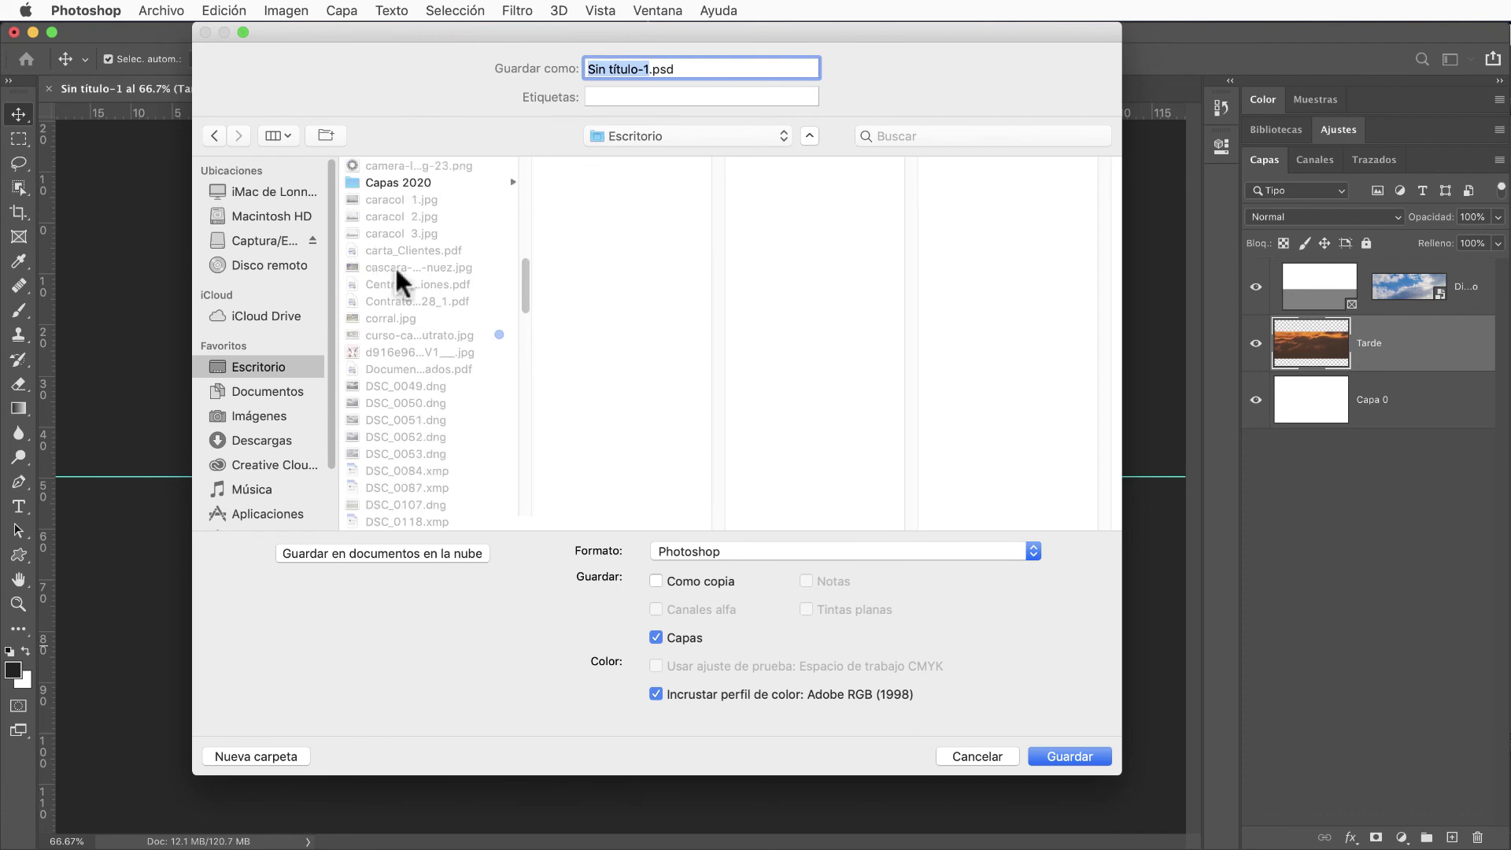
click(368, 180)
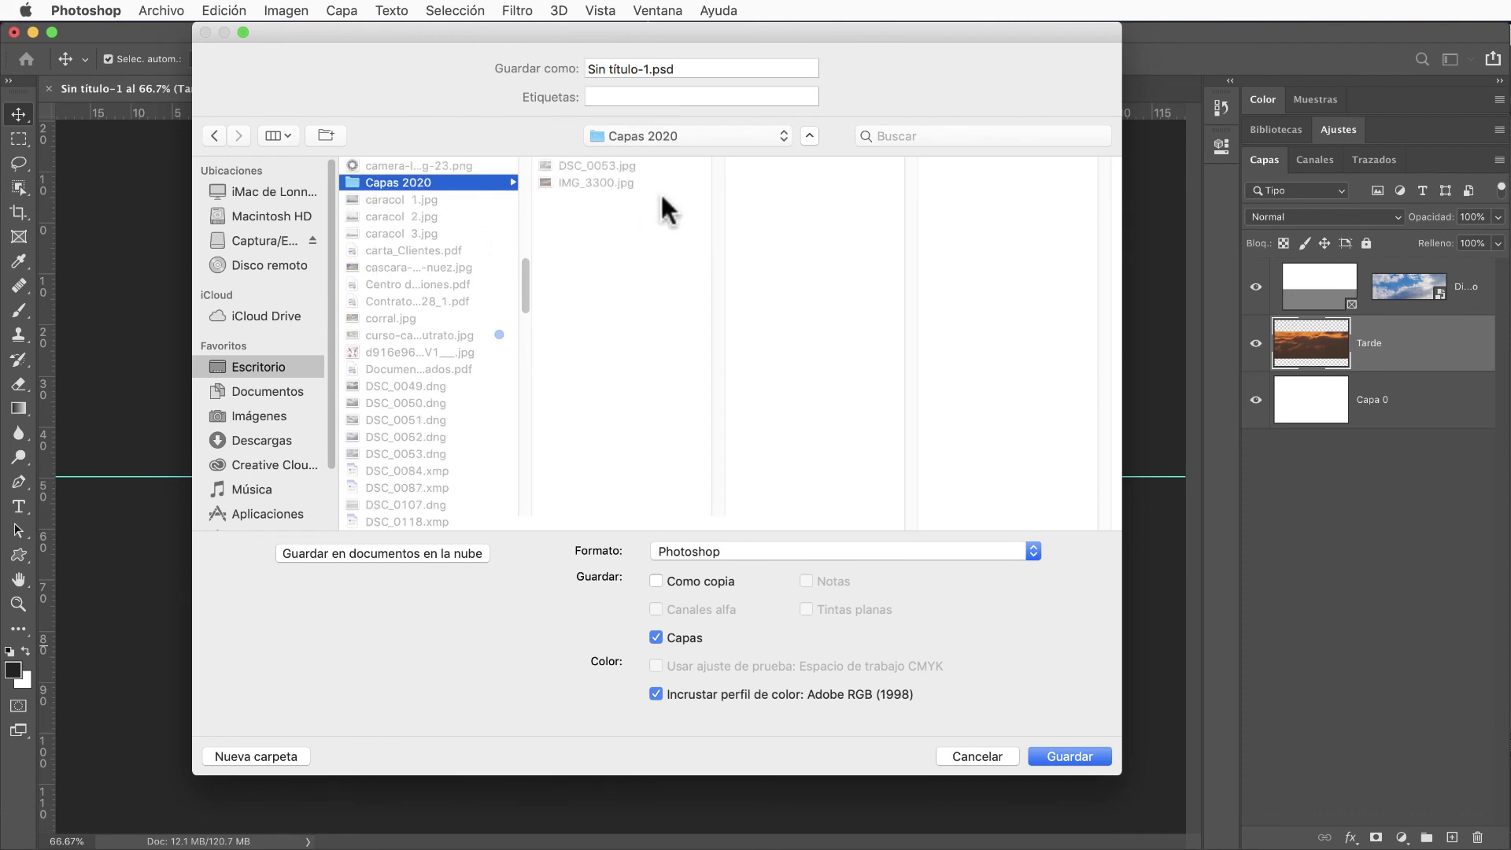
- Save it as 'capas photoshop' in Photoshop format, confirming maximum compatibility
click(651, 66)
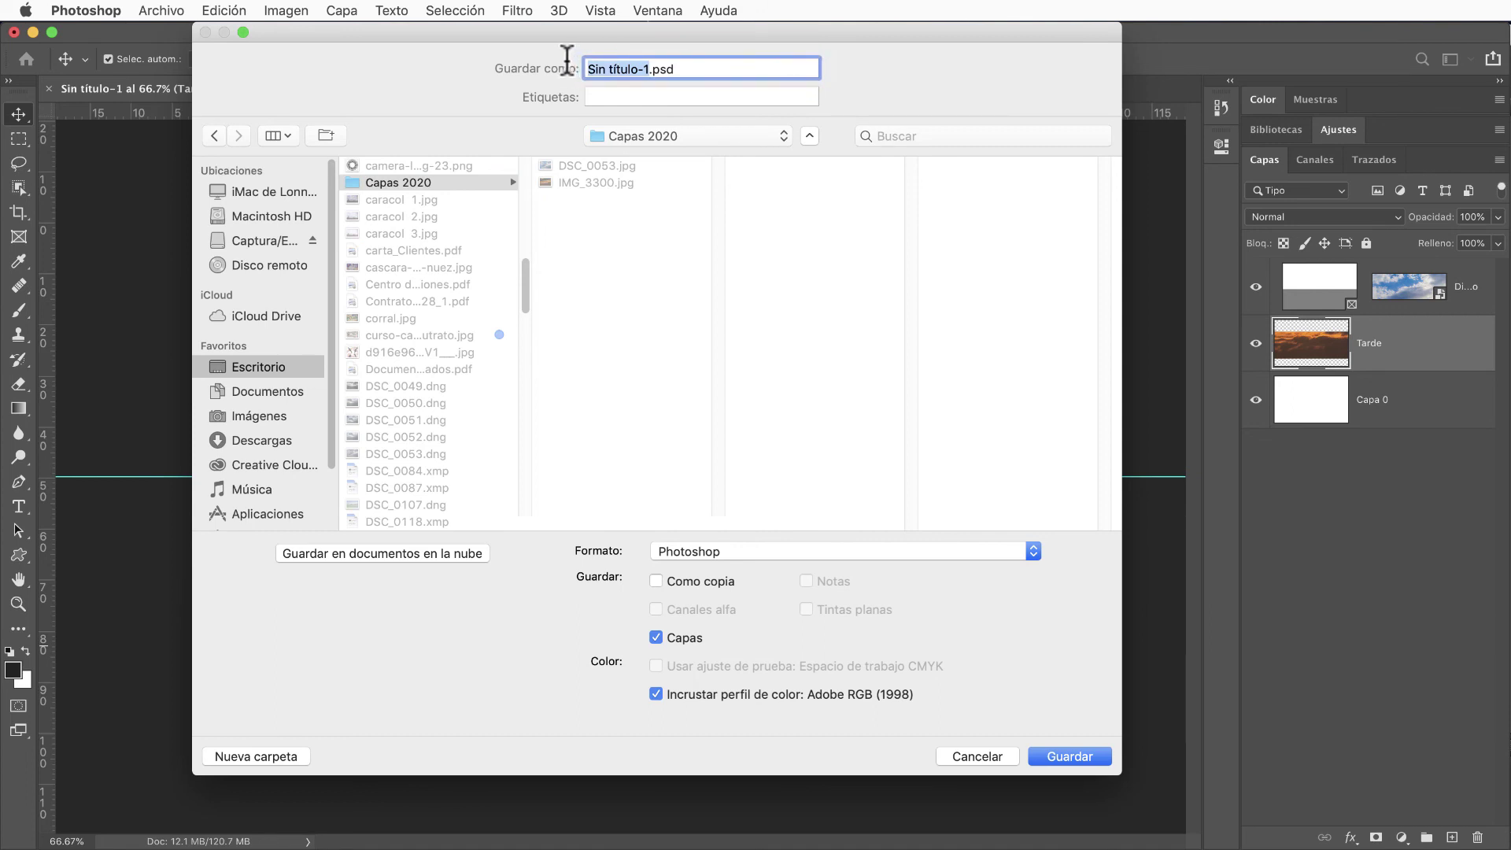
text(cp)
key(BackSpace)
text(a)
text(pas)
text( photo)
text(shop)
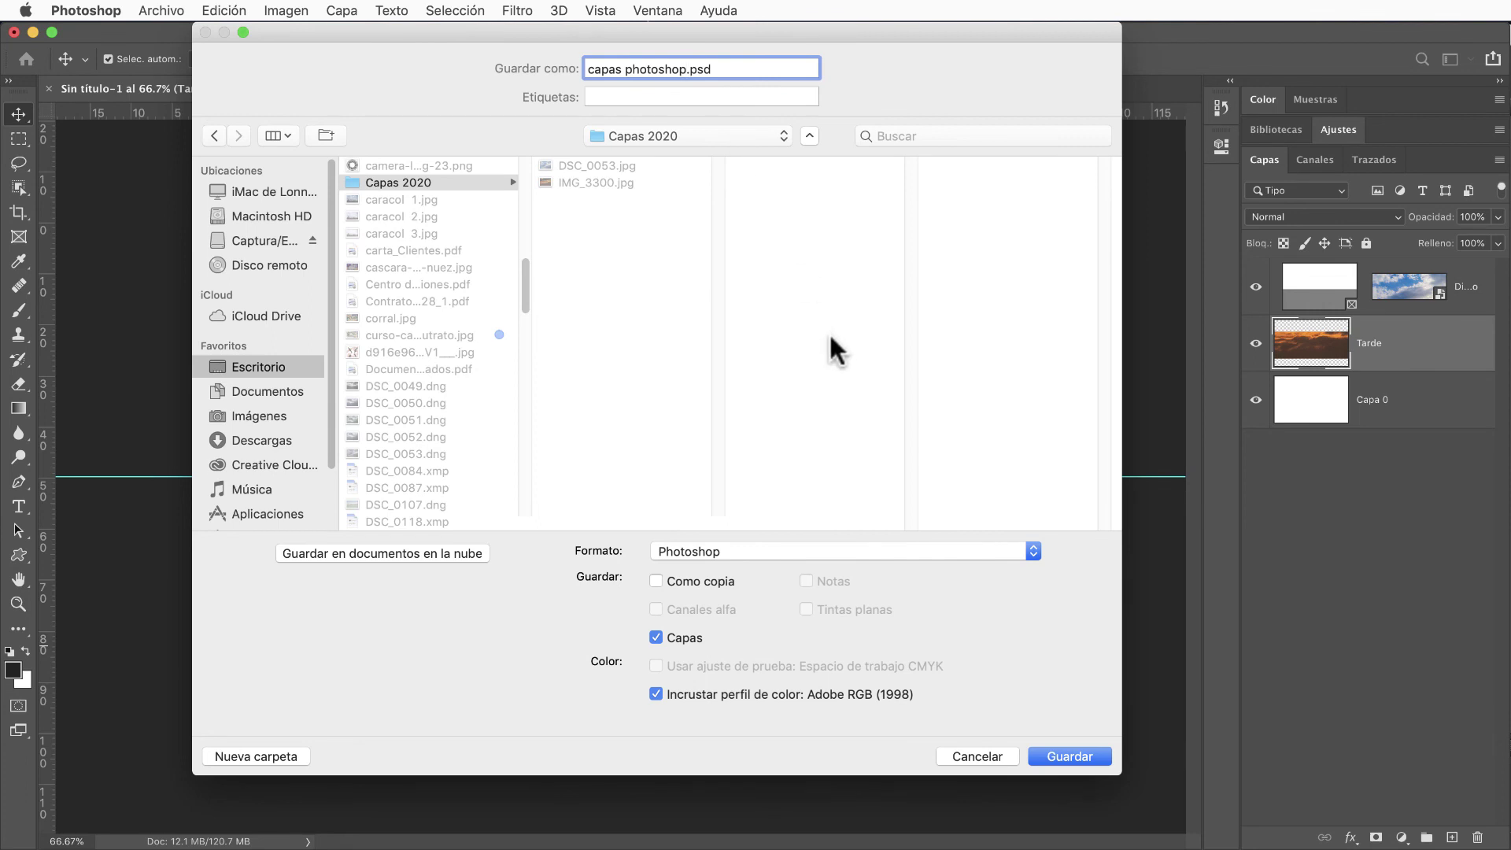
click(796, 550)
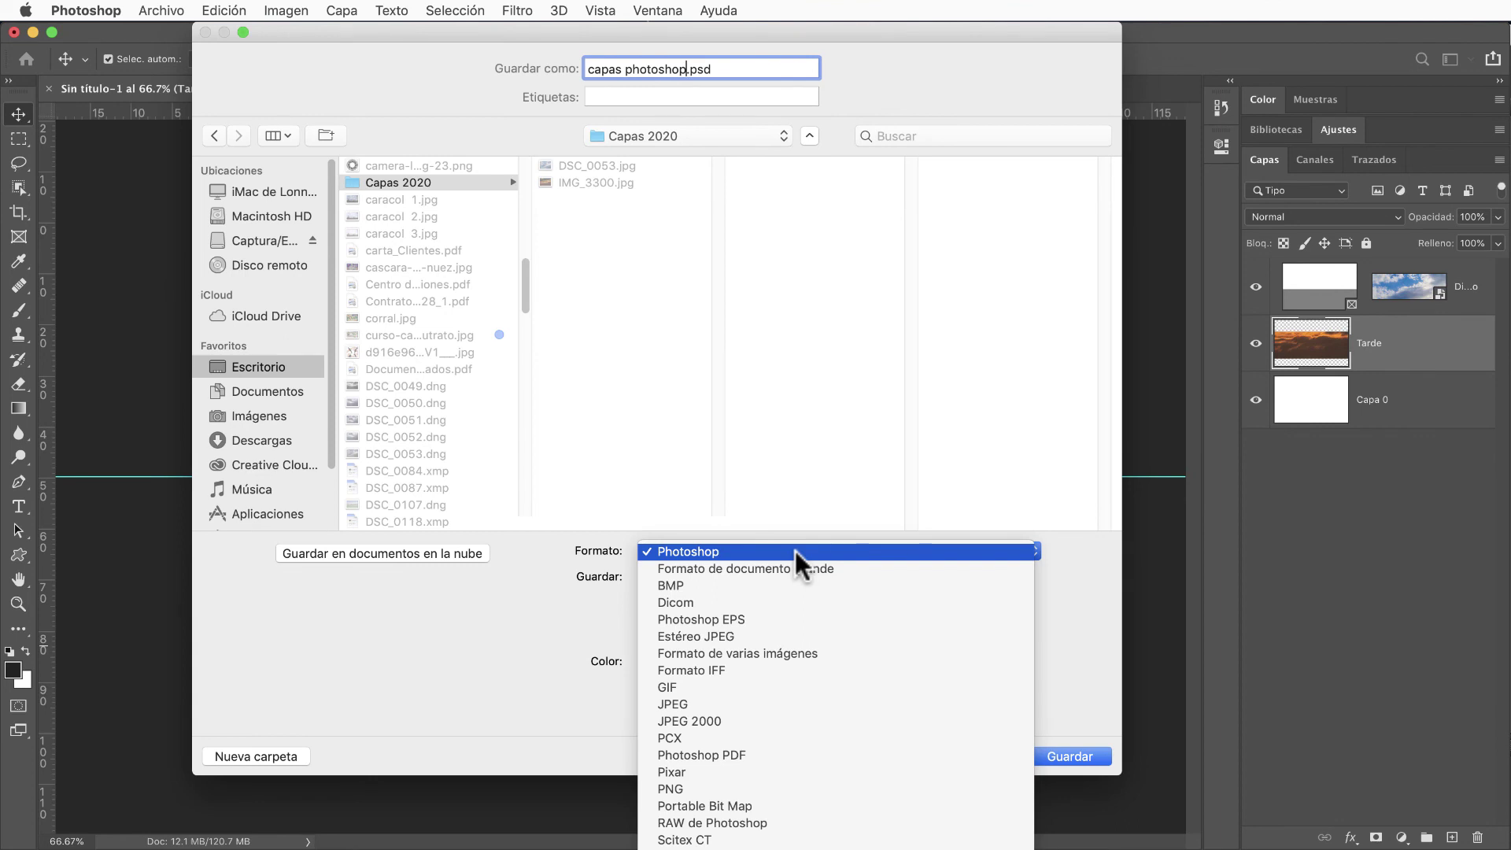
click(795, 551)
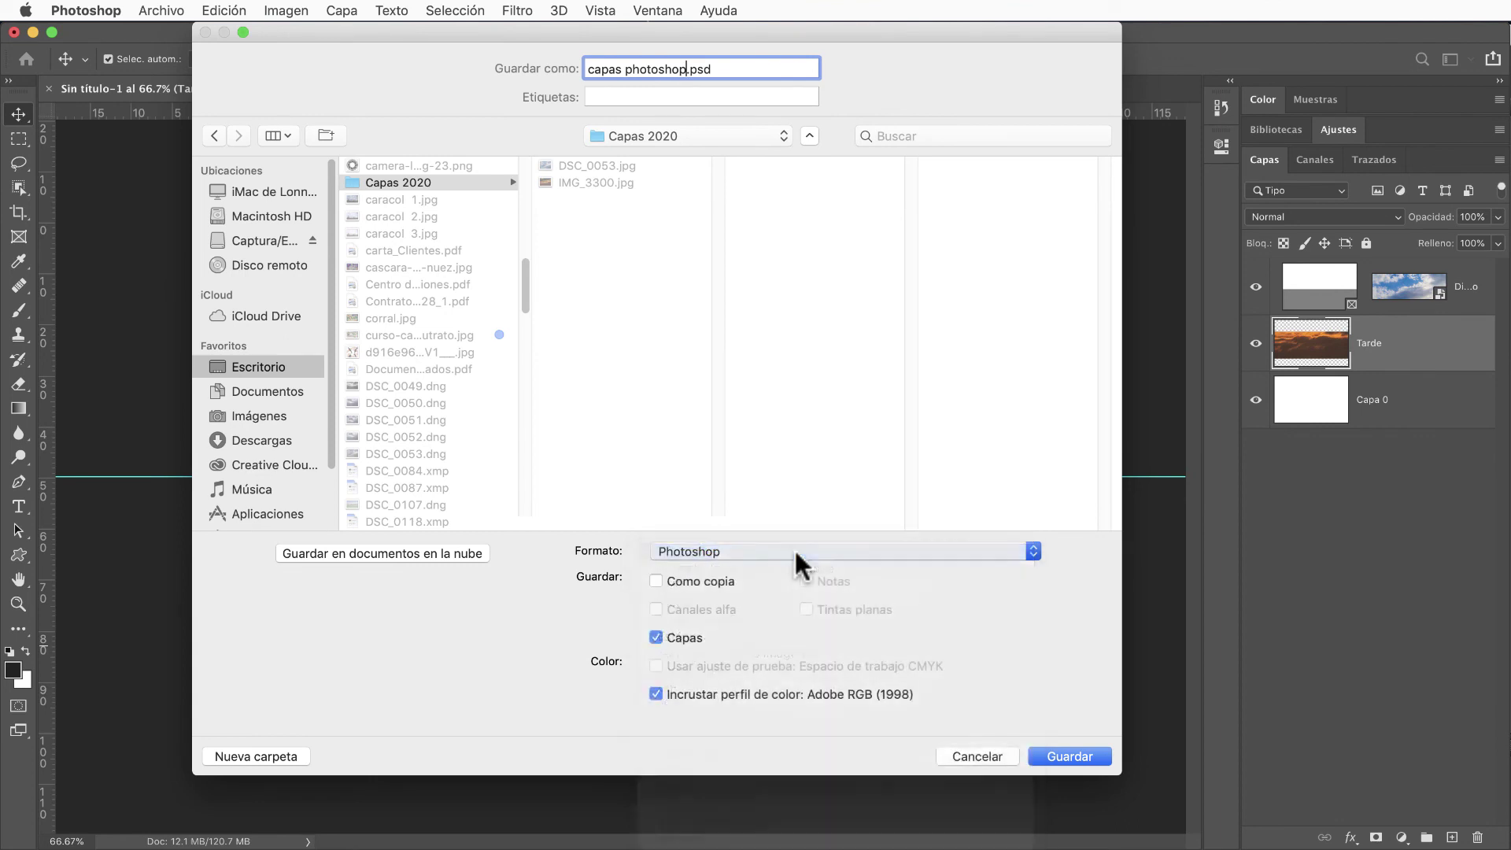
click(1069, 758)
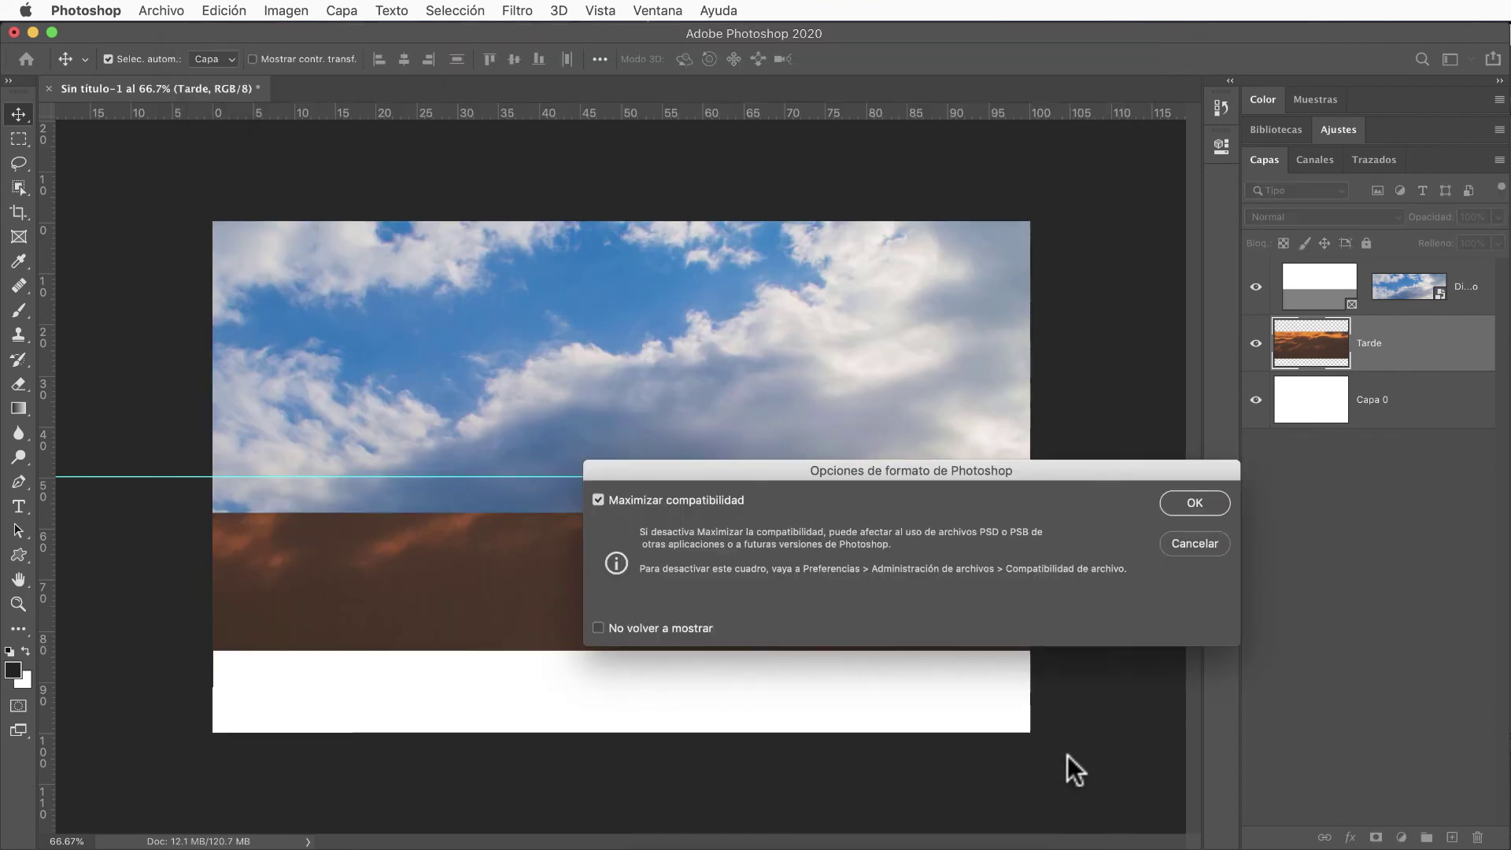
click(1185, 503)
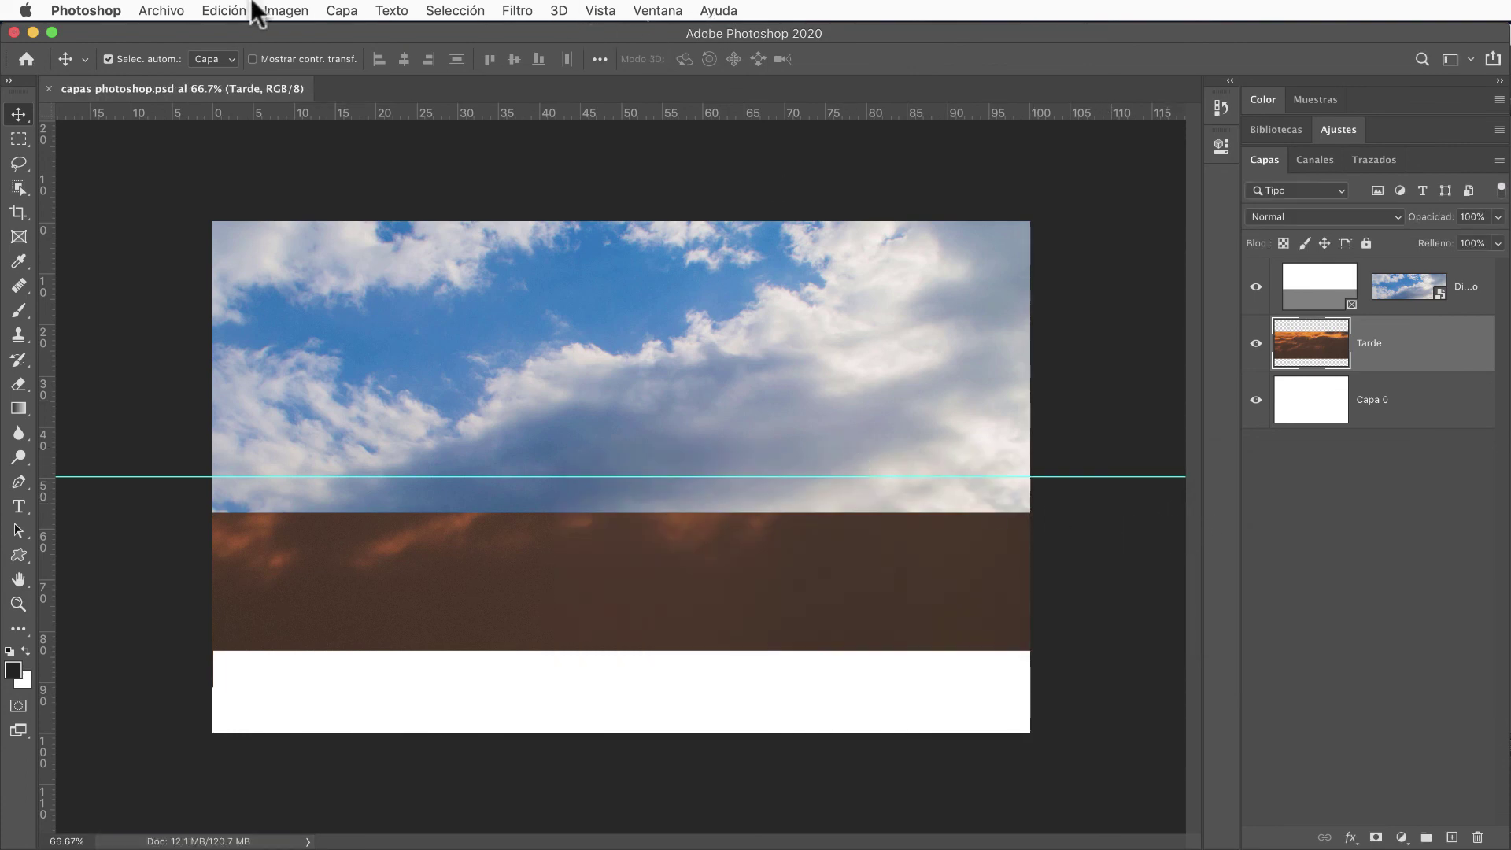
click(157, 12)
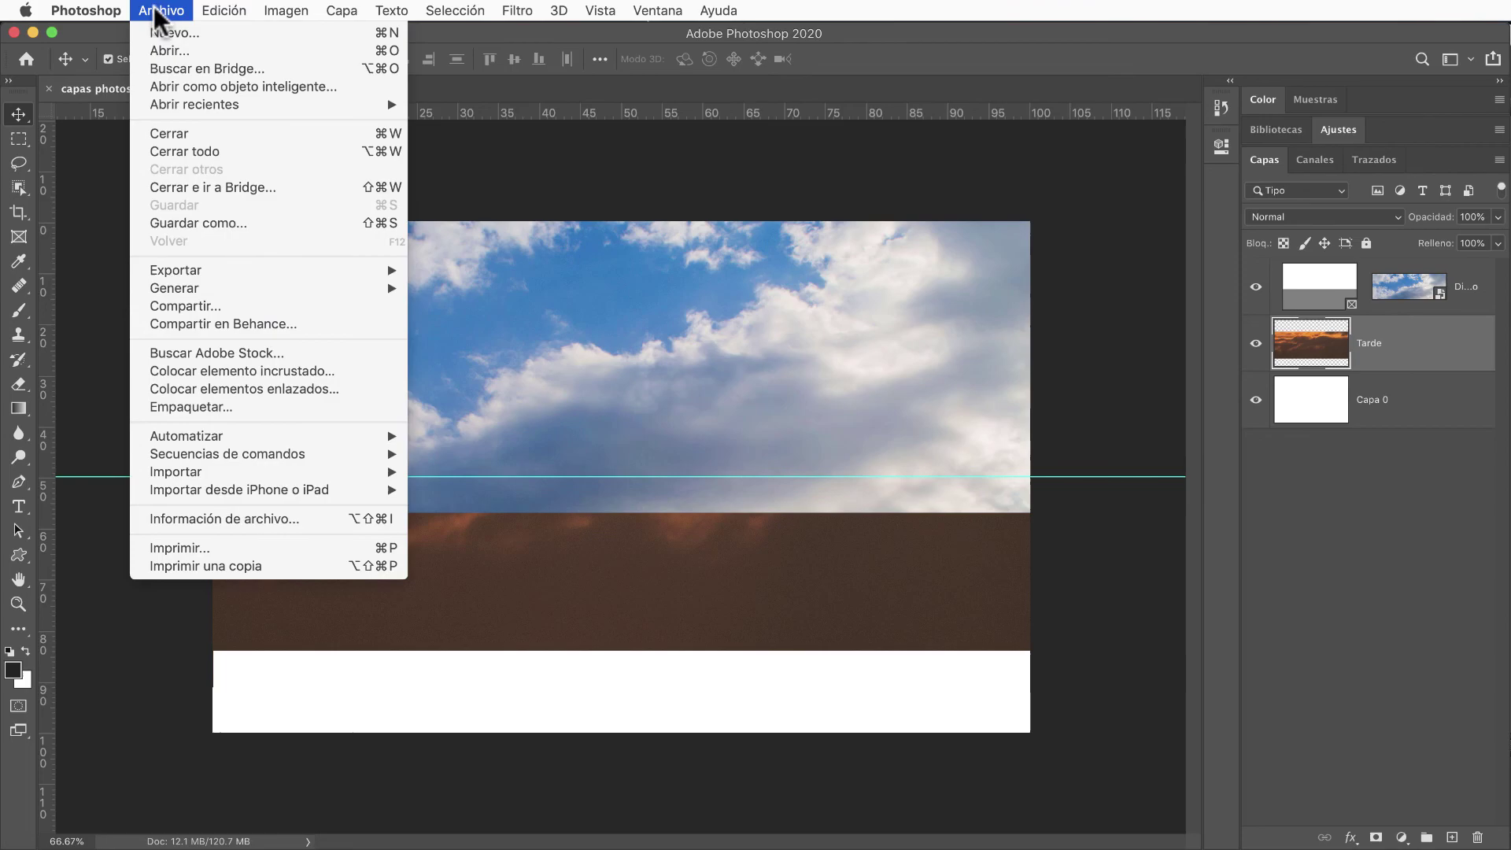
- Preview capas photoshop.psd, DSC_0053.jpg and IMG_3300.jpg in Bridge, then return to Photoshop
click(169, 68)
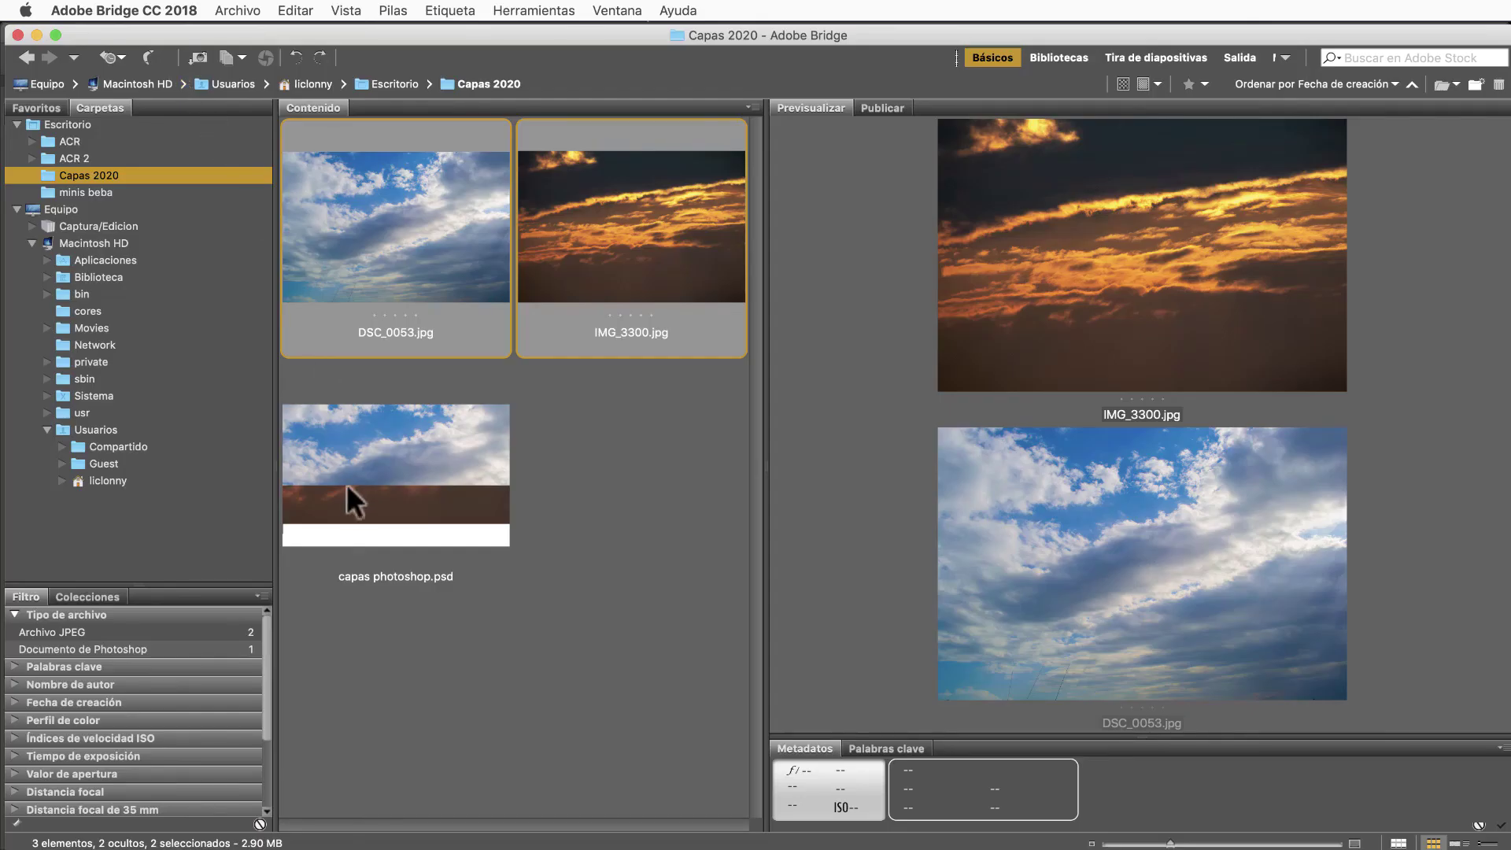
click(432, 455)
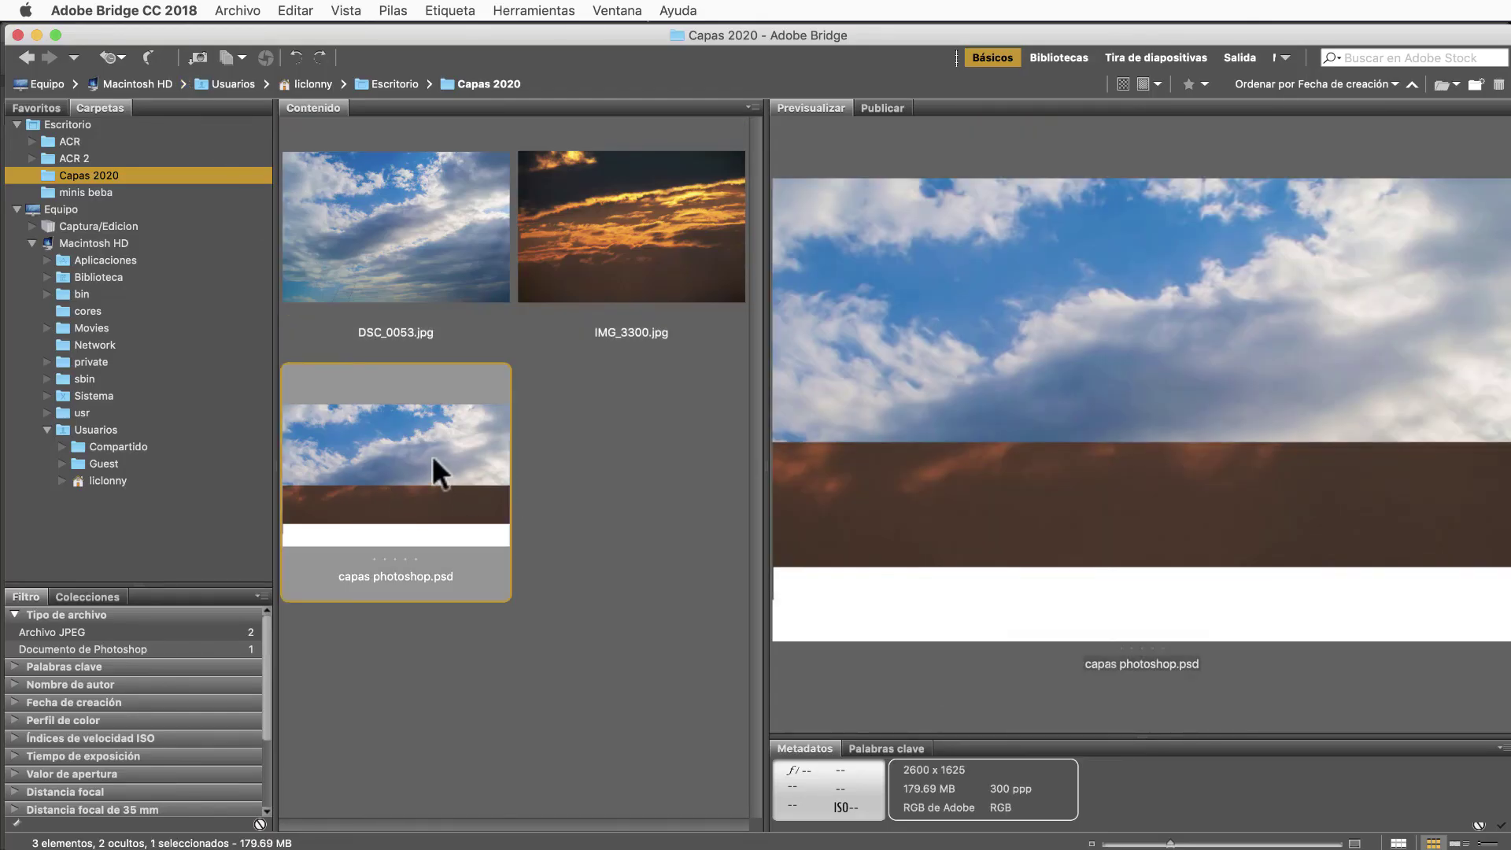
click(440, 244)
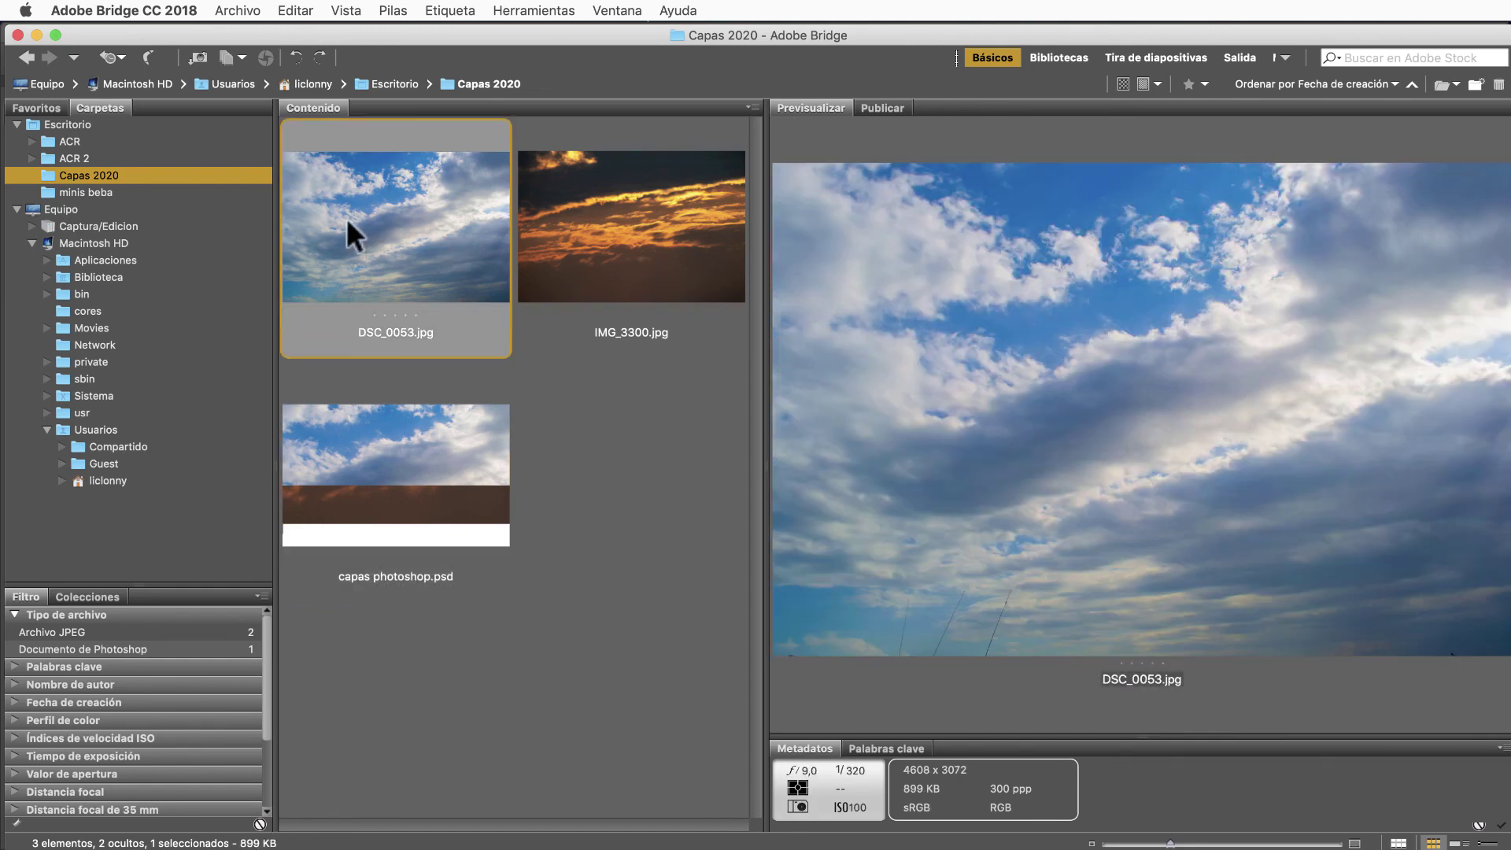
click(625, 241)
click(377, 448)
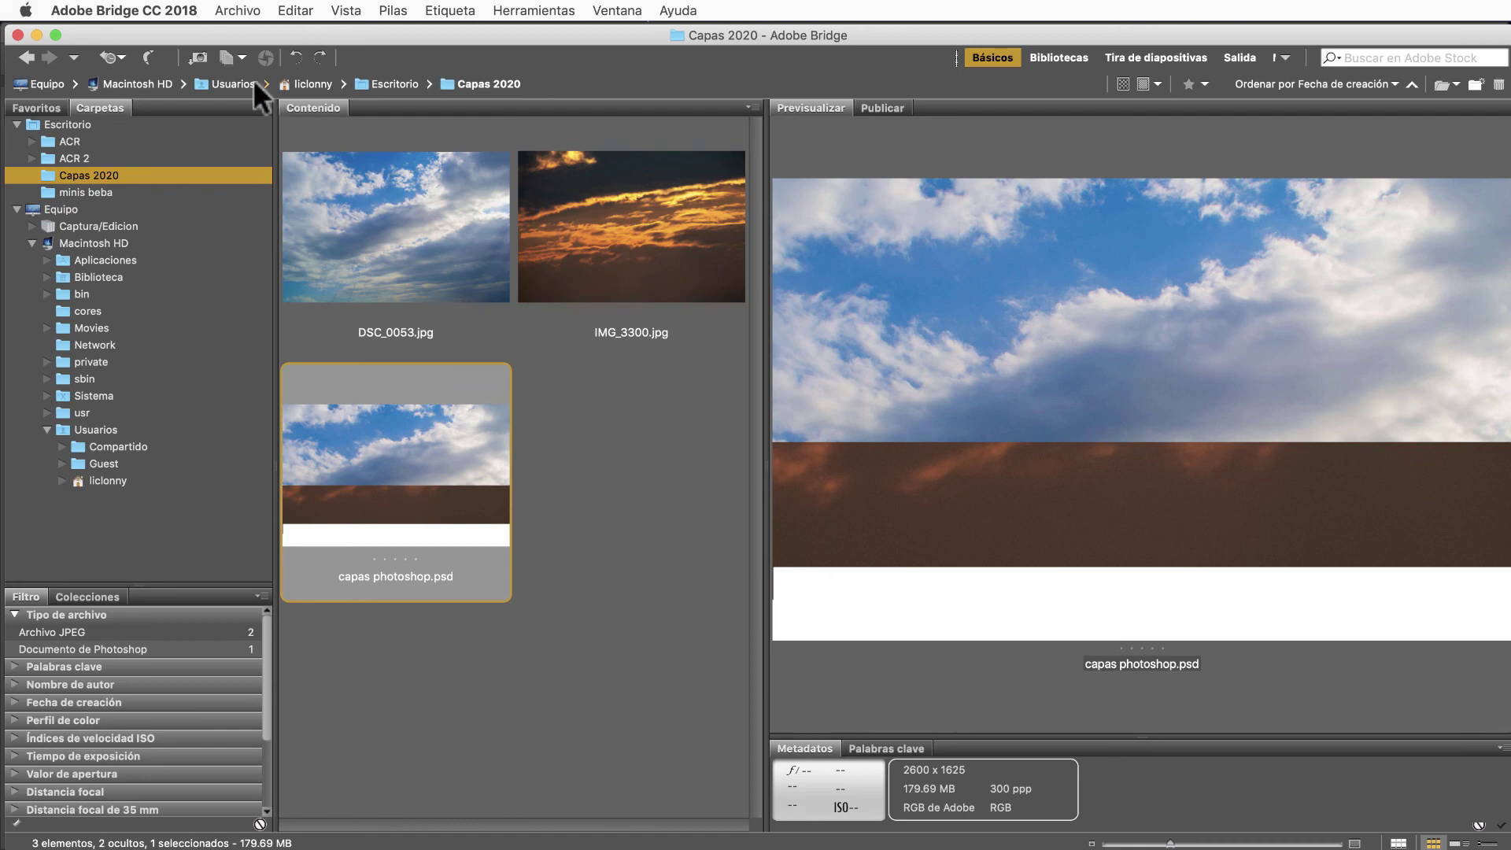
click(151, 50)
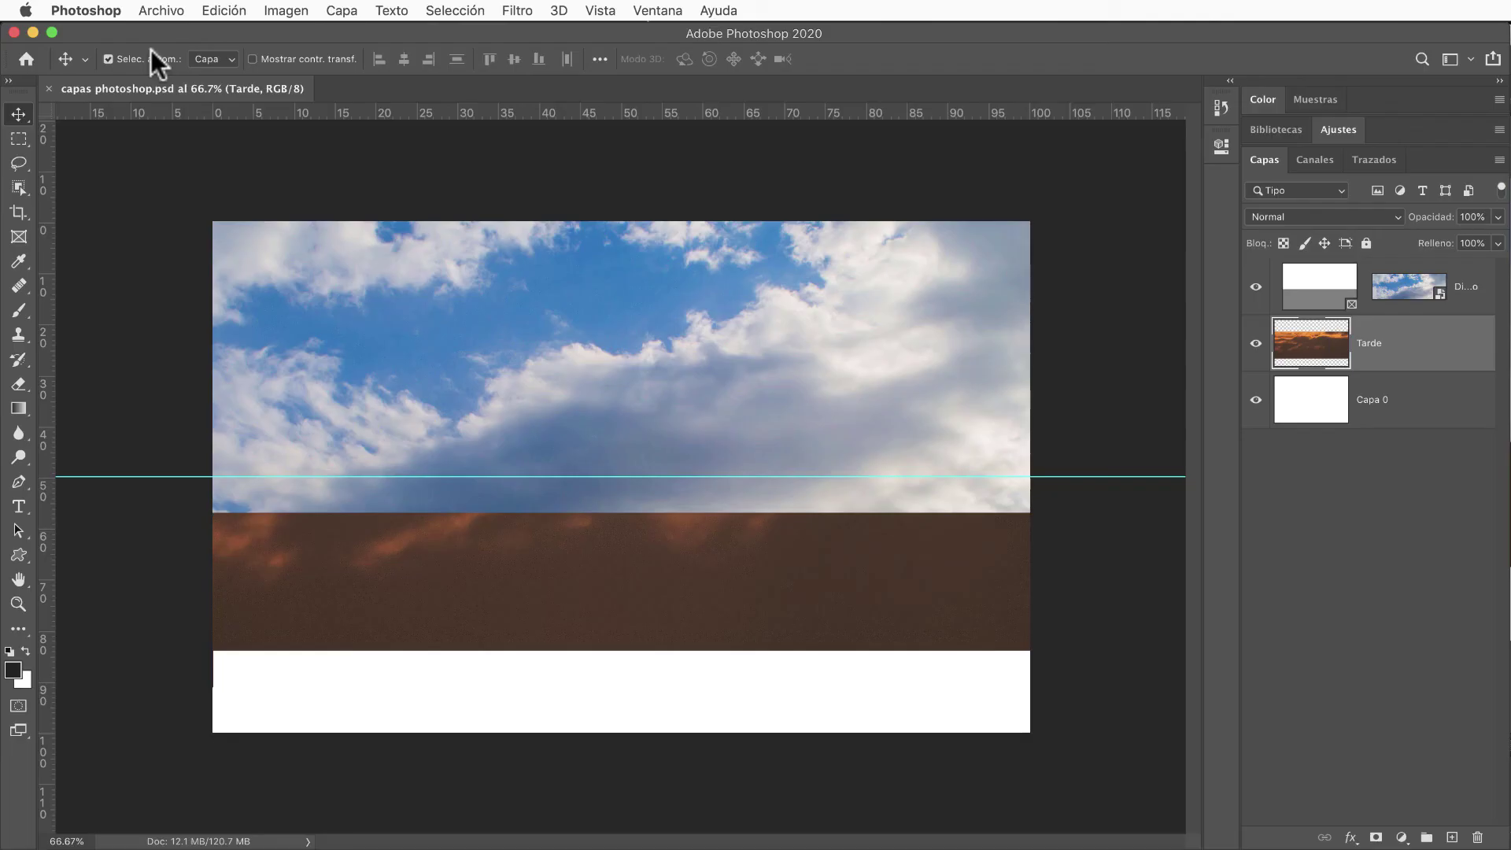
- Close capas photoshop.psd and browse the Capas 2020 folder with Buscar en Bridge
click(49, 87)
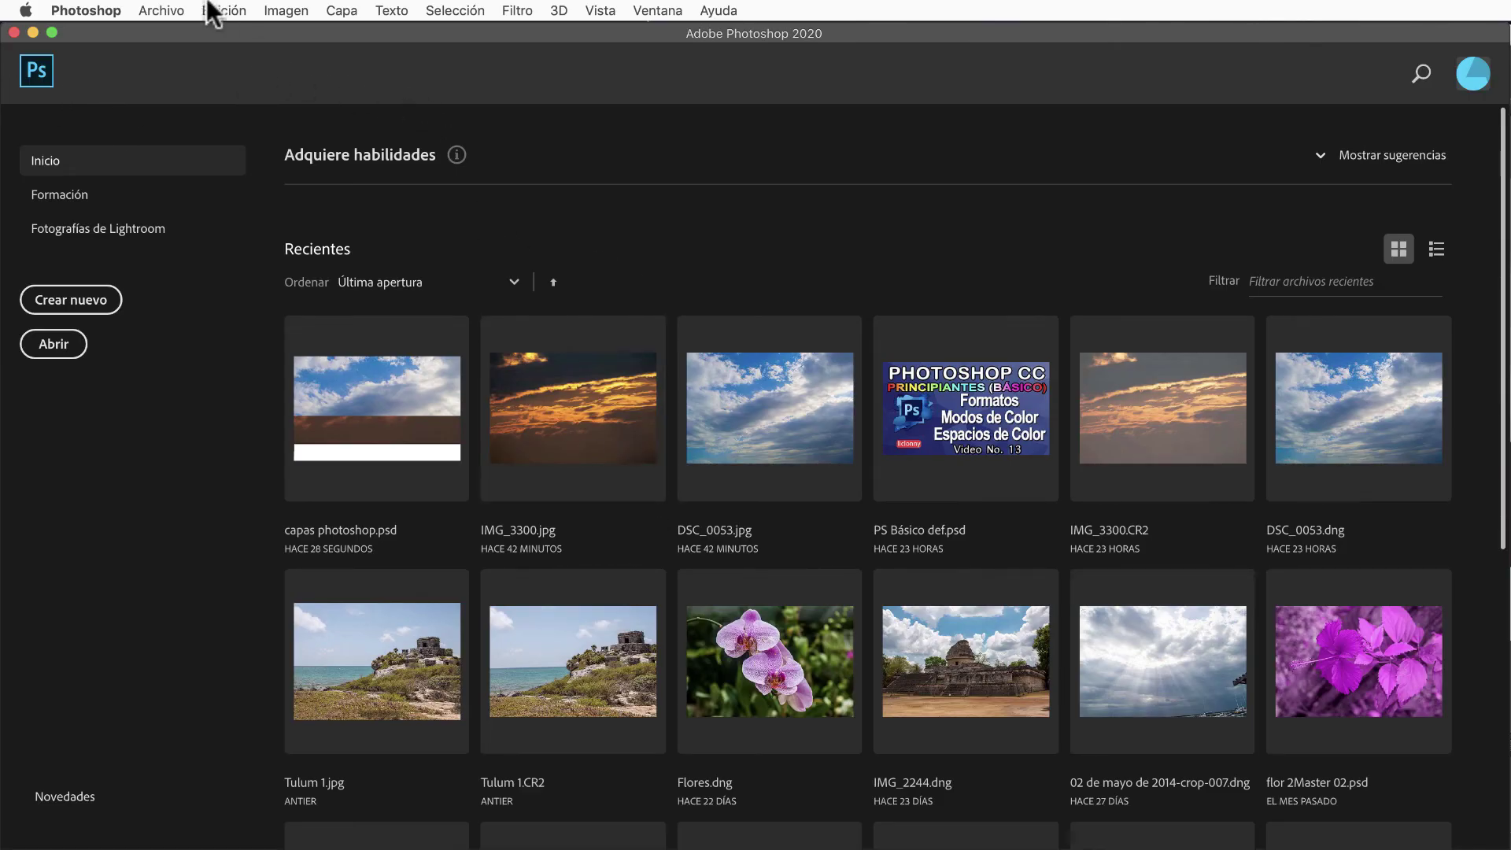
click(151, 8)
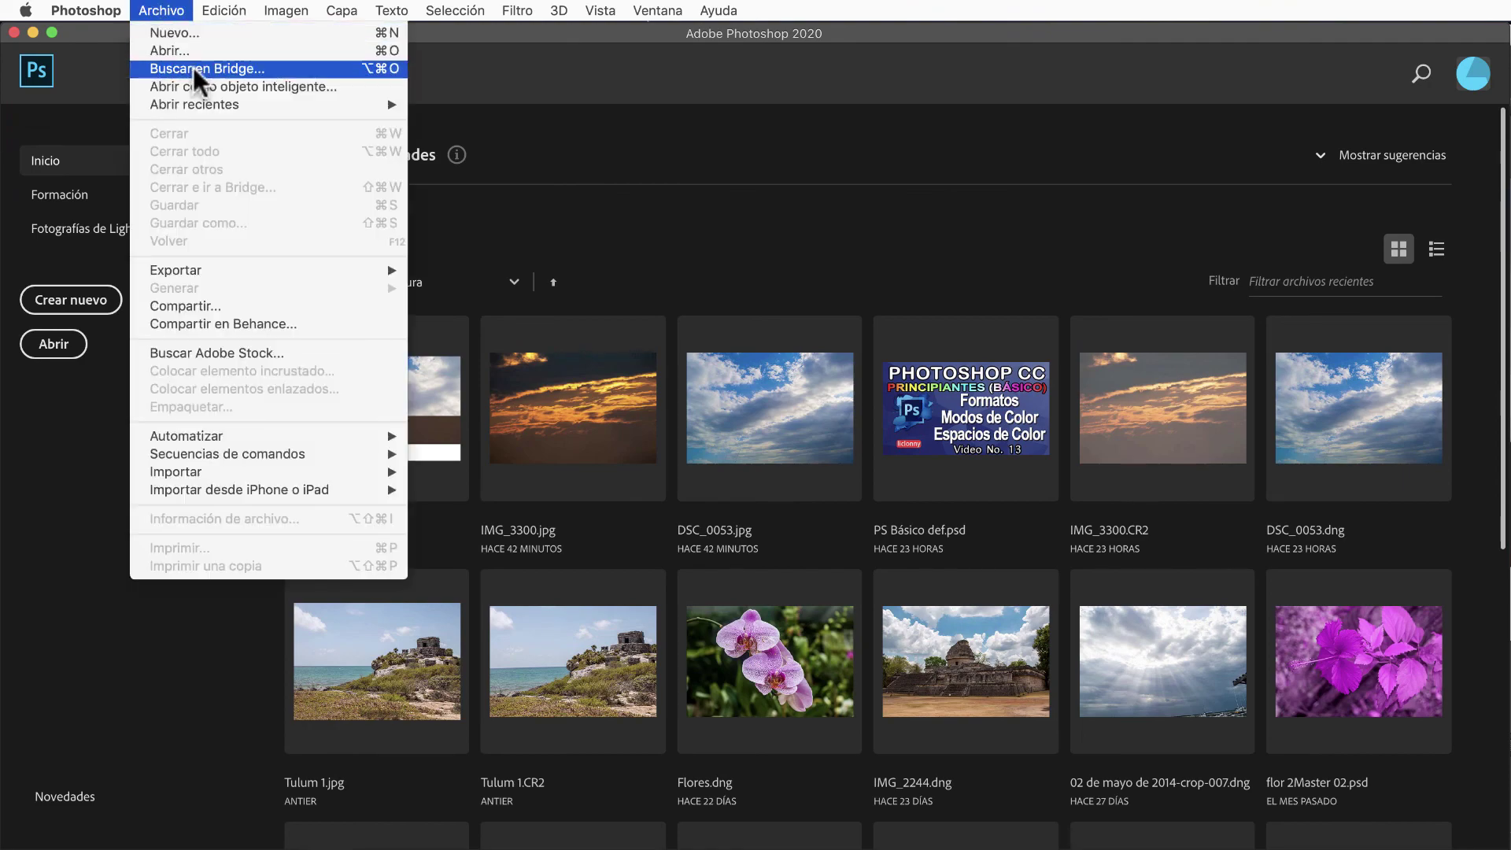
click(192, 68)
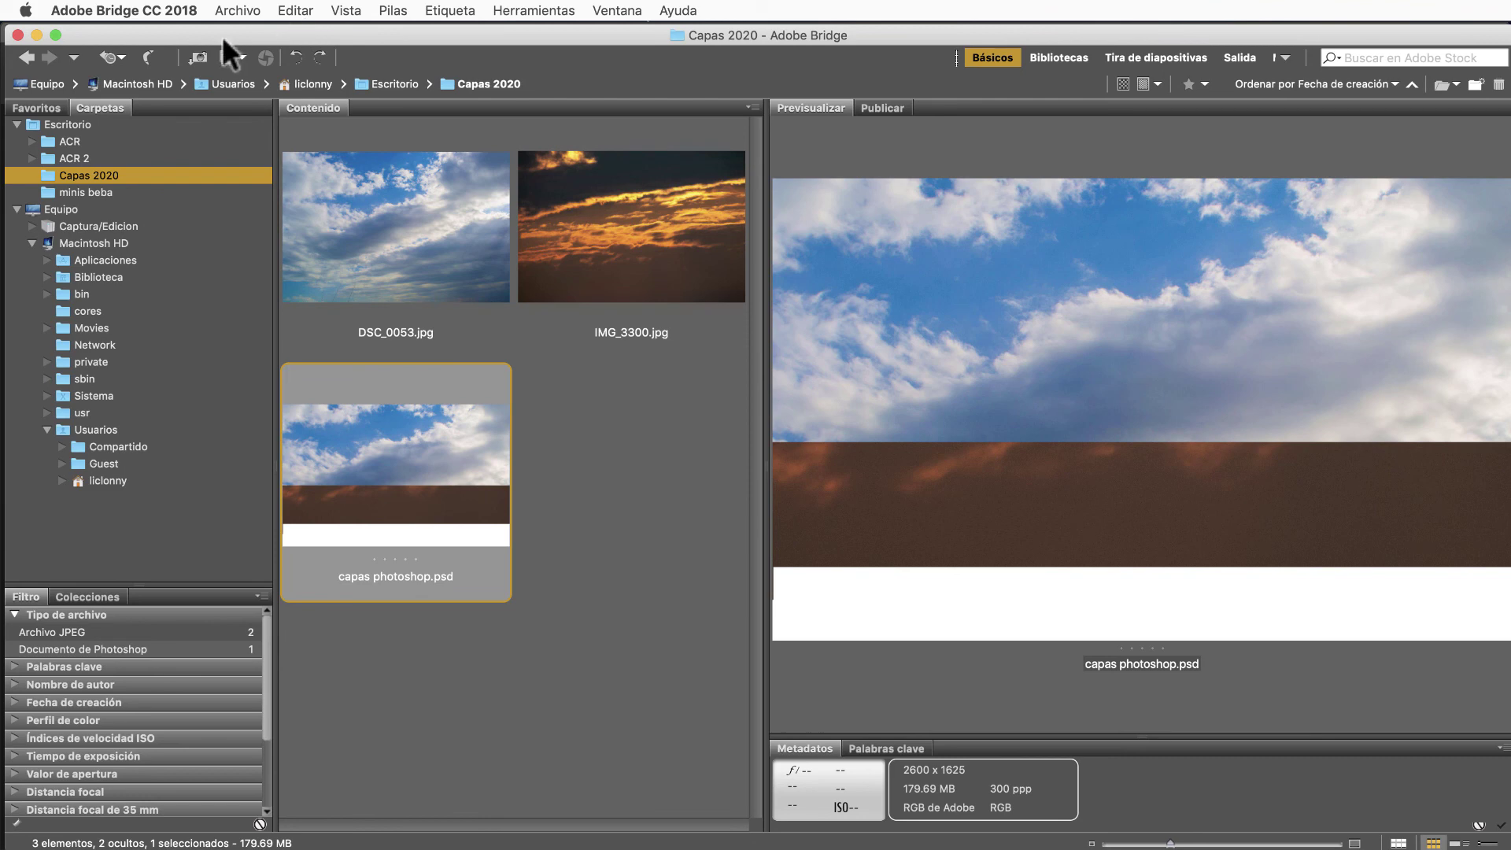
- Open Bridge's Archivo menu to reach Abrir con for capas photoshop.psd
click(237, 11)
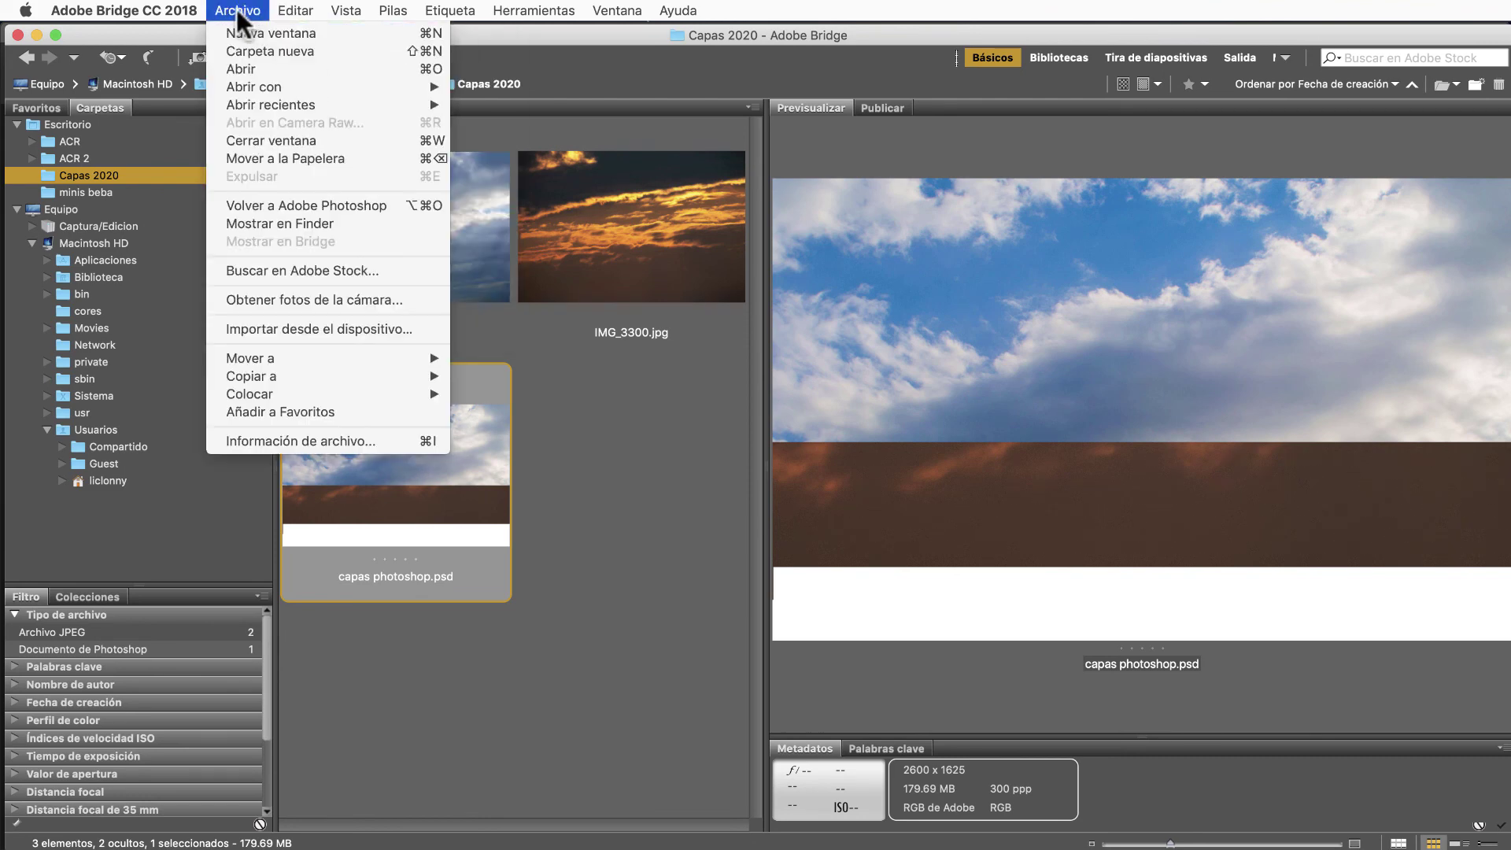
mouse_move(272, 86)
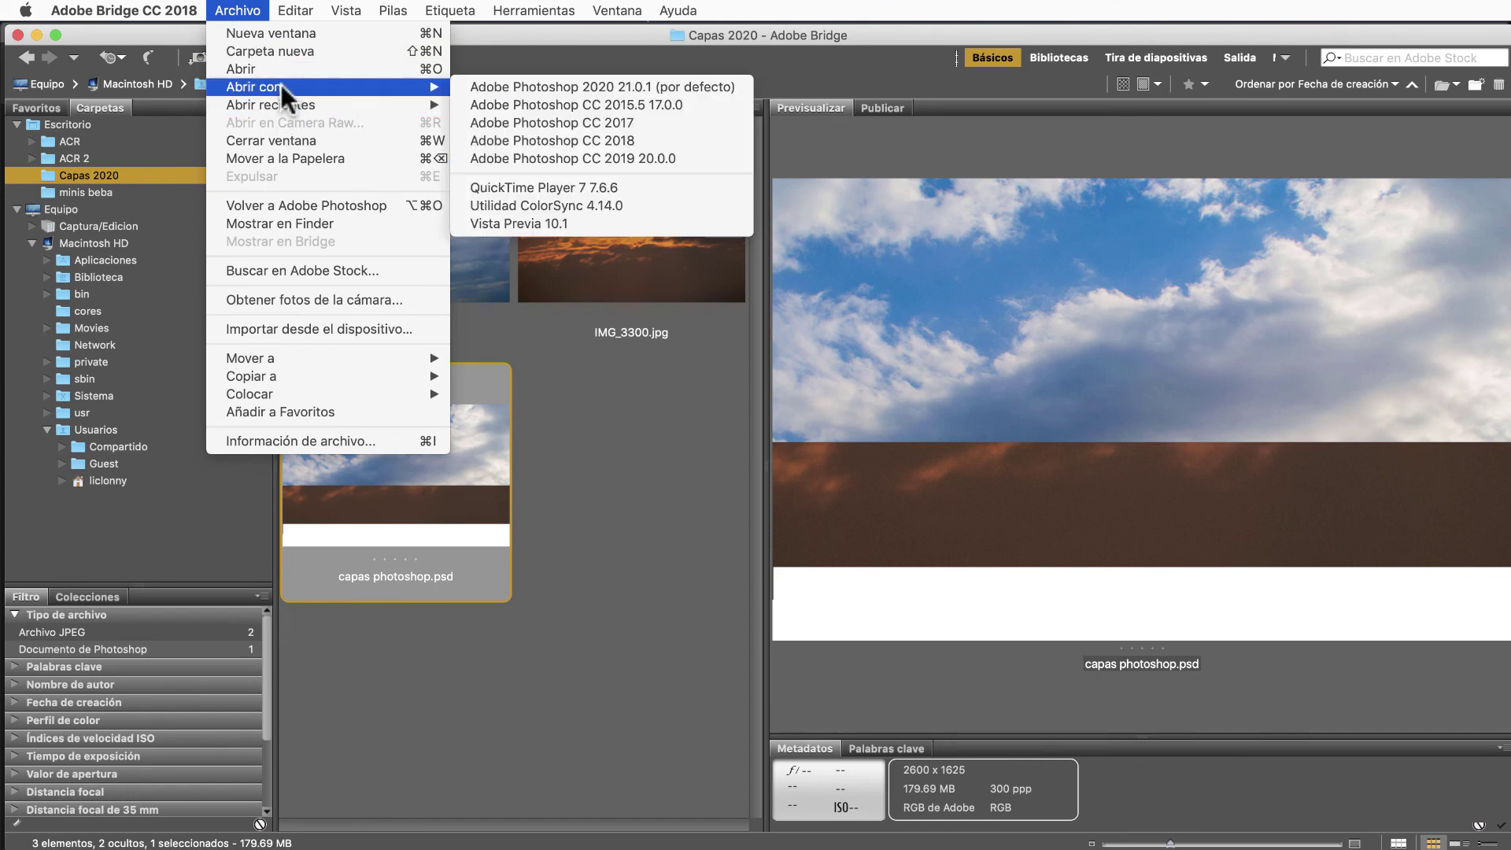
- Open capas photoshop.psd with Adobe Photoshop 2020 (por defecto) from Bridge
click(564, 88)
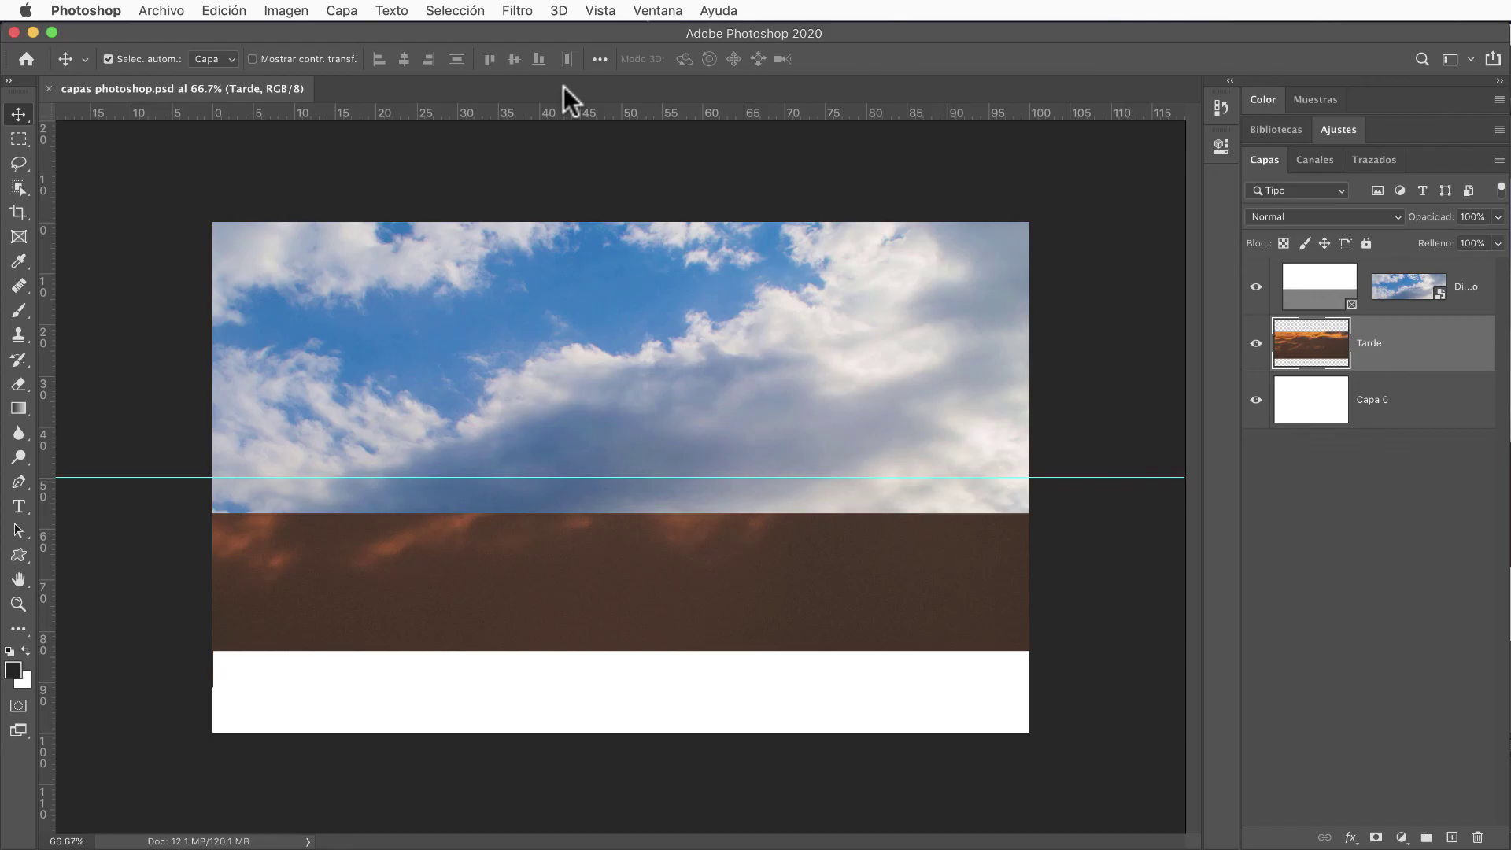